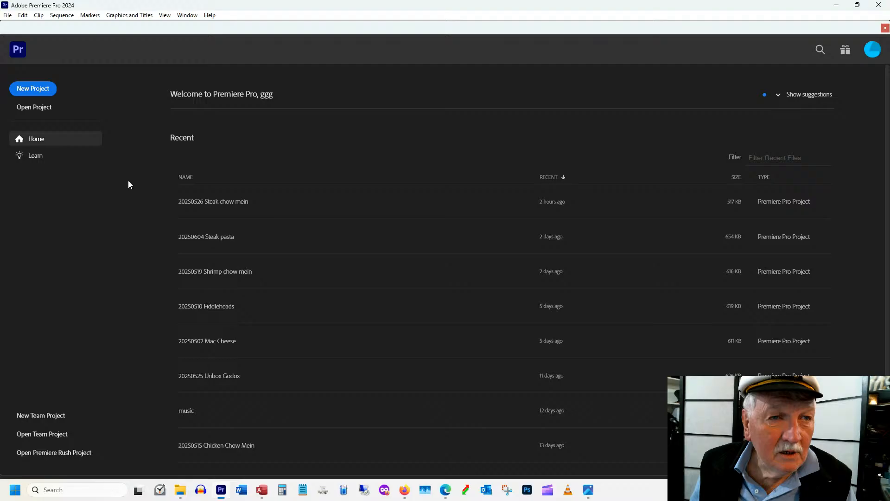
Create a new project named "Steak chow mein" in the W:\Youtube Sail Ppro work location
click(33, 88)
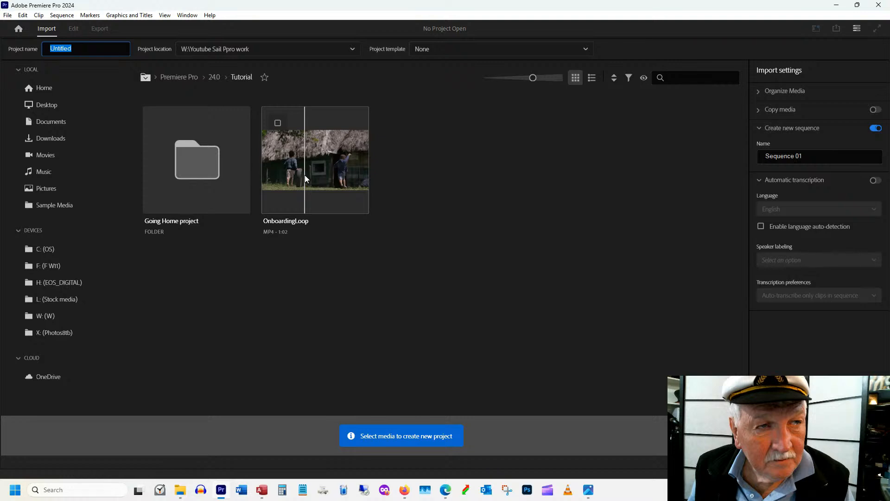
text(Steak)
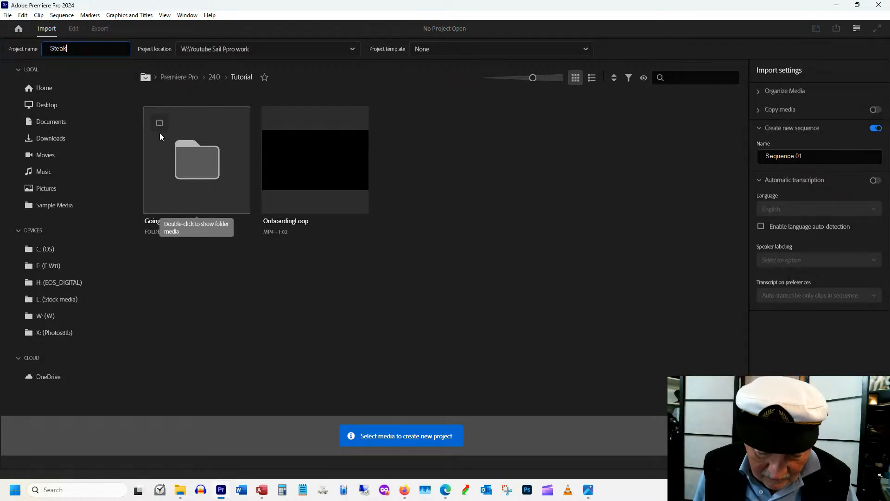
text( chow mein)
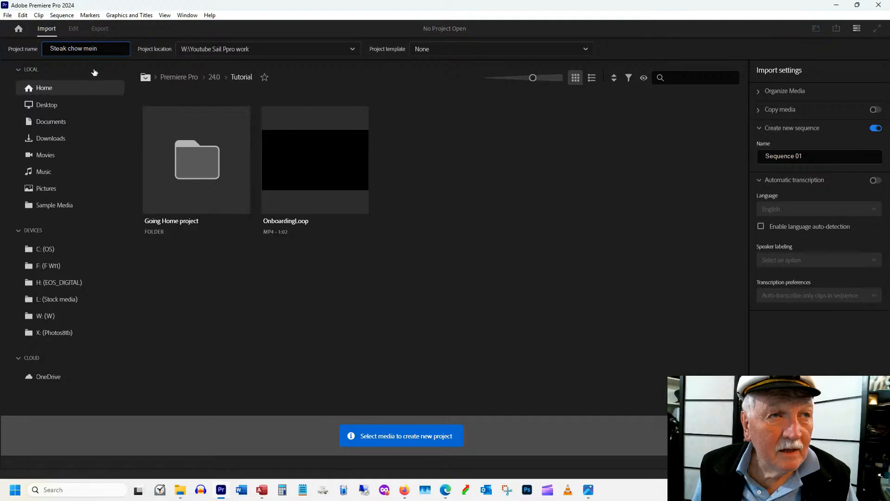
drag(103, 52, 48, 51)
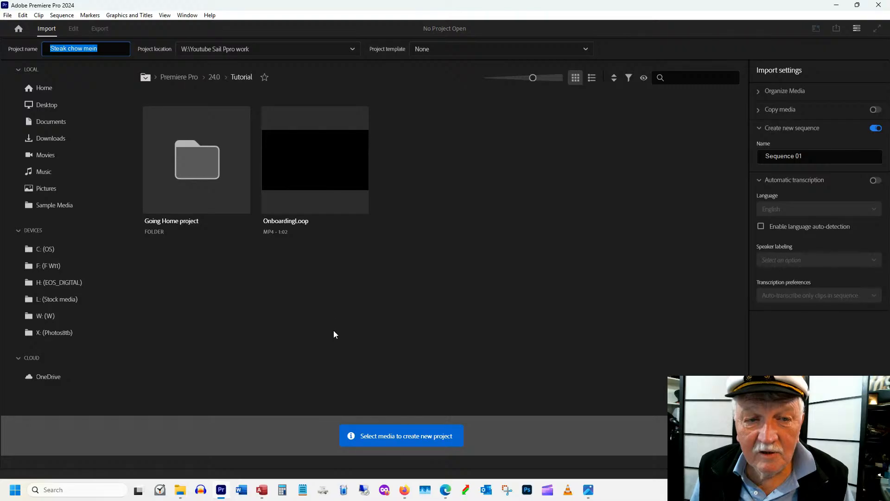
key(Return)
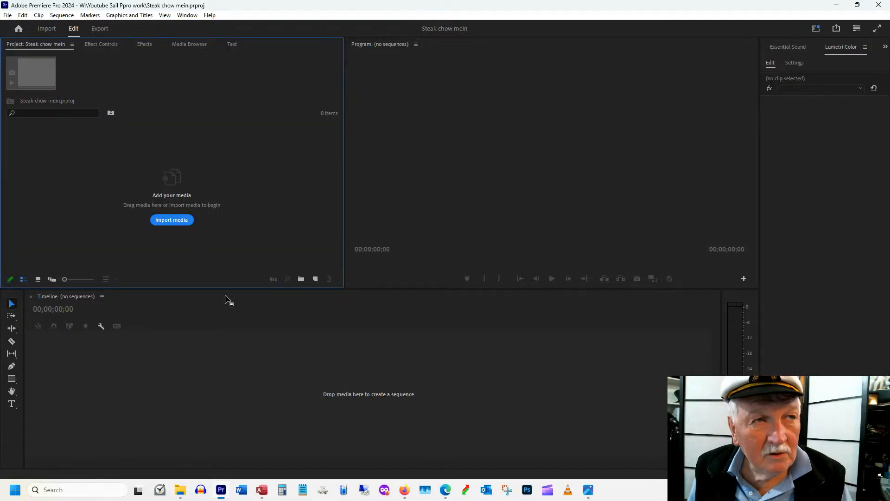
Create a new sequence named "Steak chow mein" using the HD 1080p 29.97 fps preset
click(8, 16)
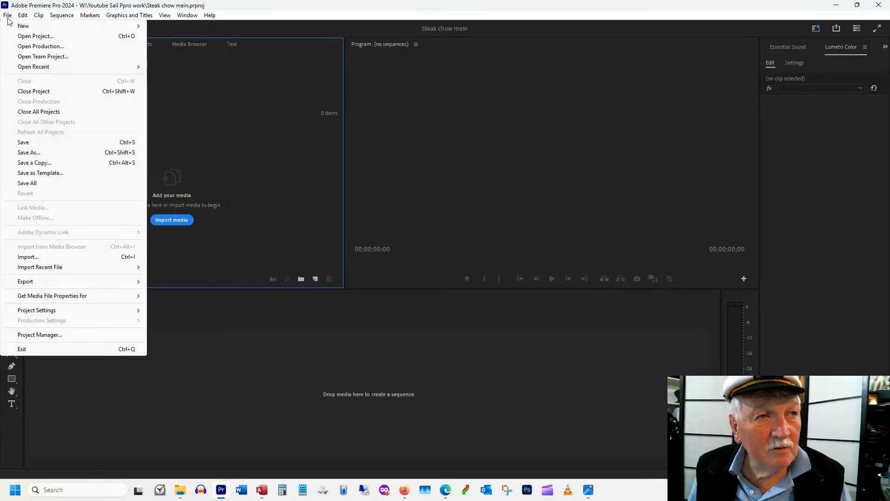
mouse_move(27, 26)
click(178, 56)
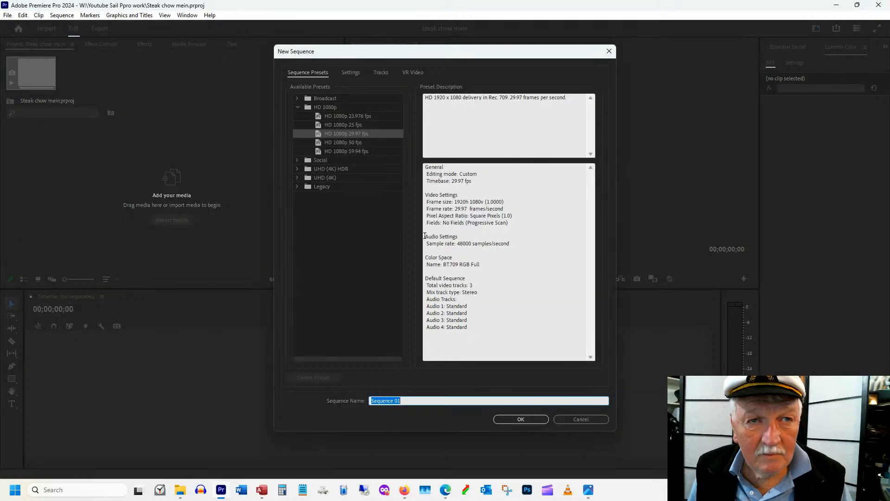
text(Steak chow mein)
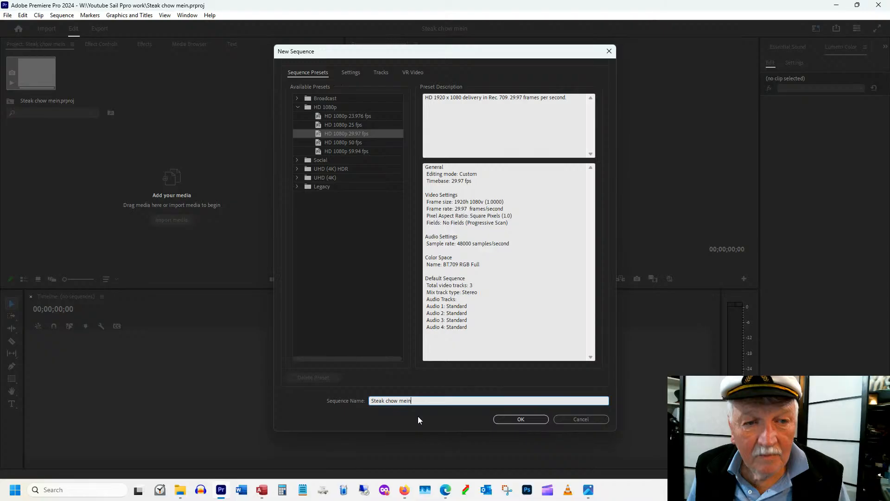
key(Return)
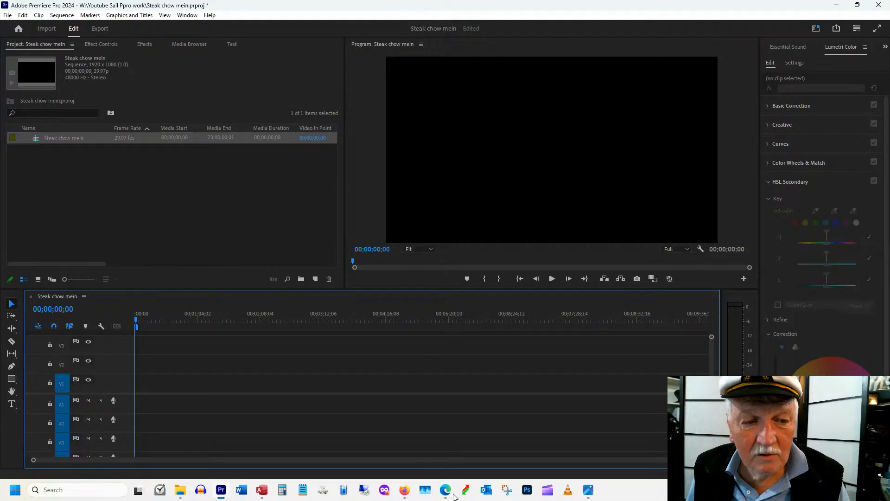
Import clips IMGO0301.MOV through IMGO0335.MOV from the "20250526 Steak chow mein" folder in File Explorer into the project
mouse_move(181, 494)
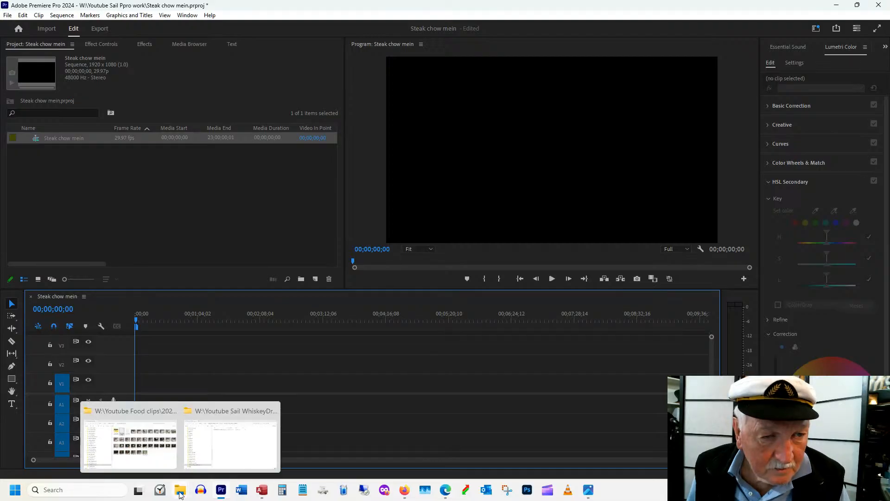
click(130, 441)
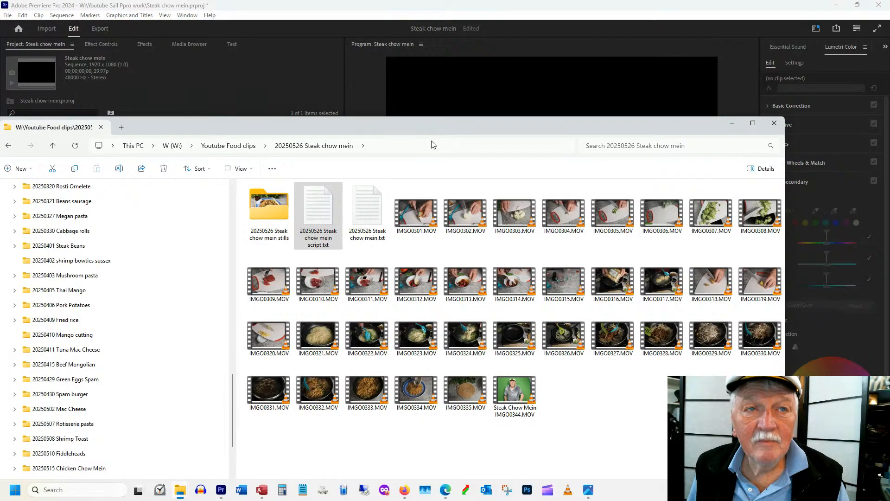
drag(431, 127, 430, 66)
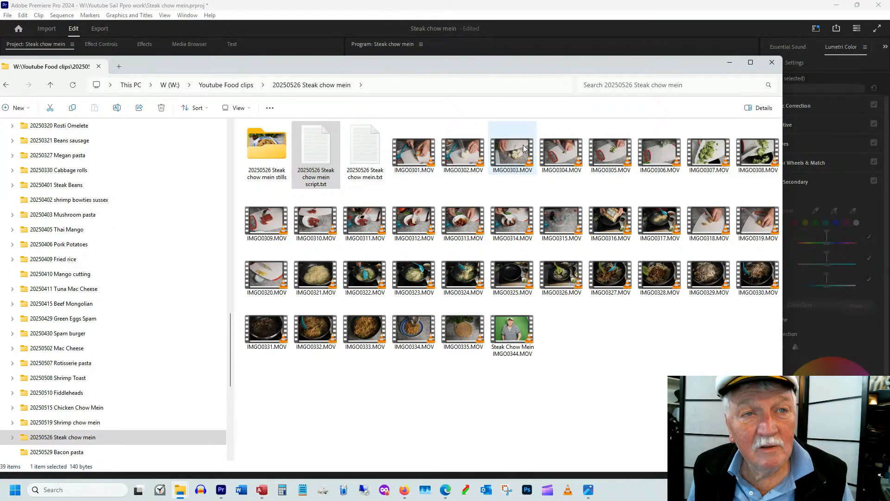
click(413, 153)
shift+click(459, 320)
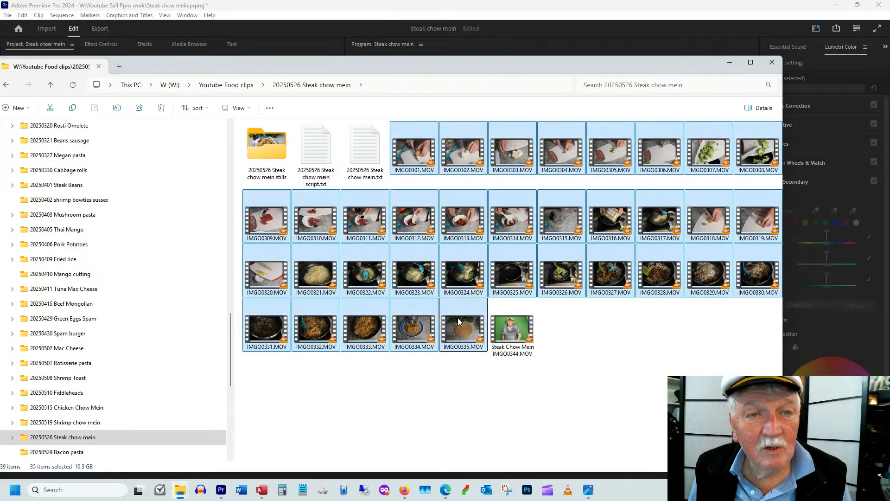
drag(458, 68, 889, 116)
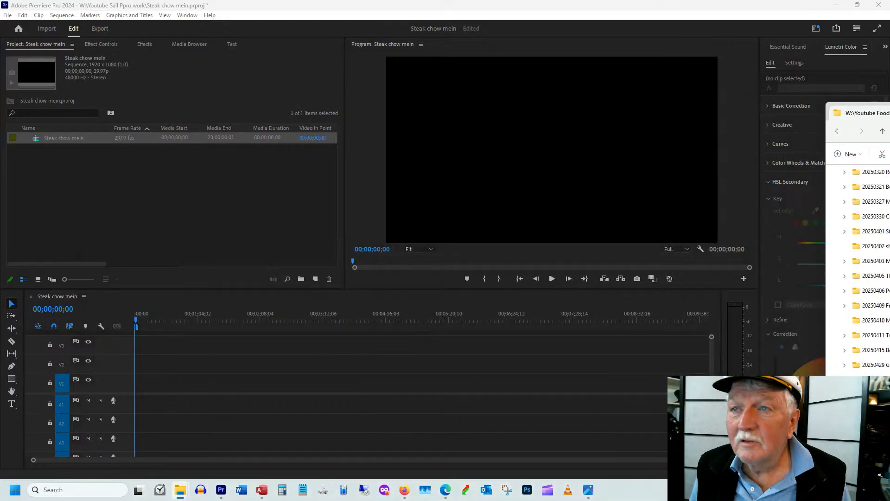
drag(889, 260, 135, 202)
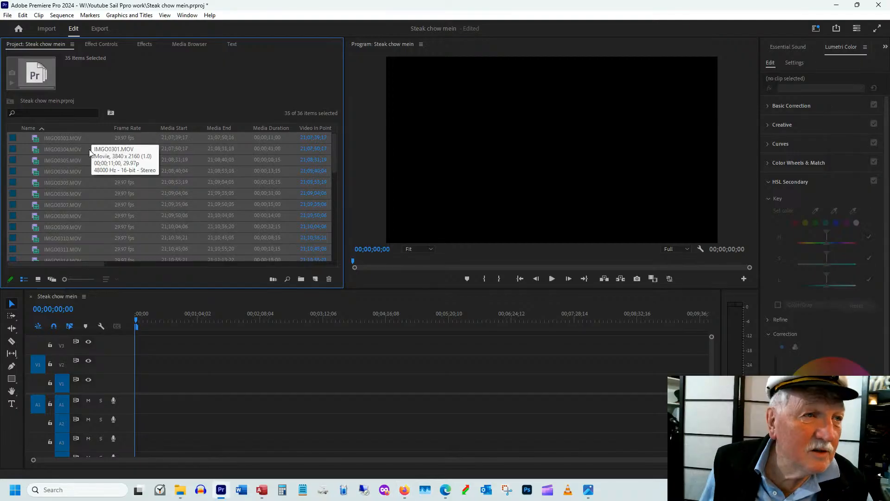
Sort the project items by name and place IMGO0302.MOV through IMGO0335.MOV on track V1 after a short gap, keeping the existing sequence settings
click(92, 150)
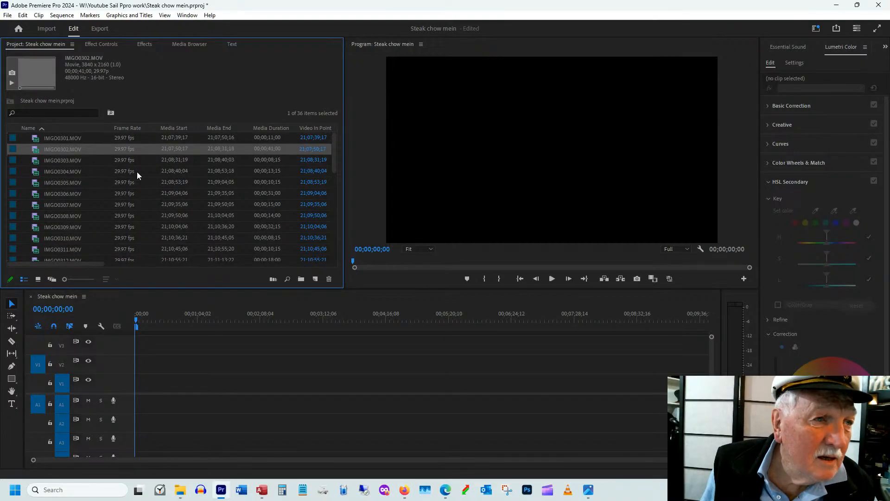
scroll(98, 204, down, 3)
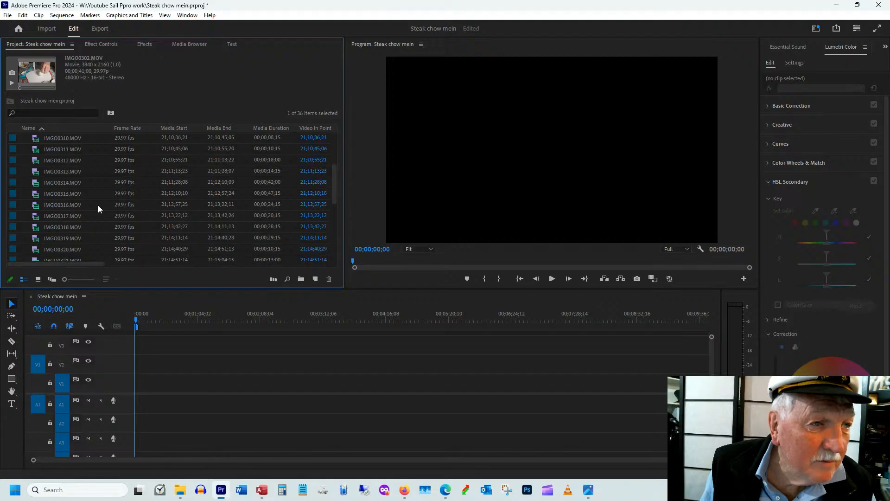
scroll(99, 205, down, 5)
shift+click(66, 238)
scroll(107, 213, up, 2)
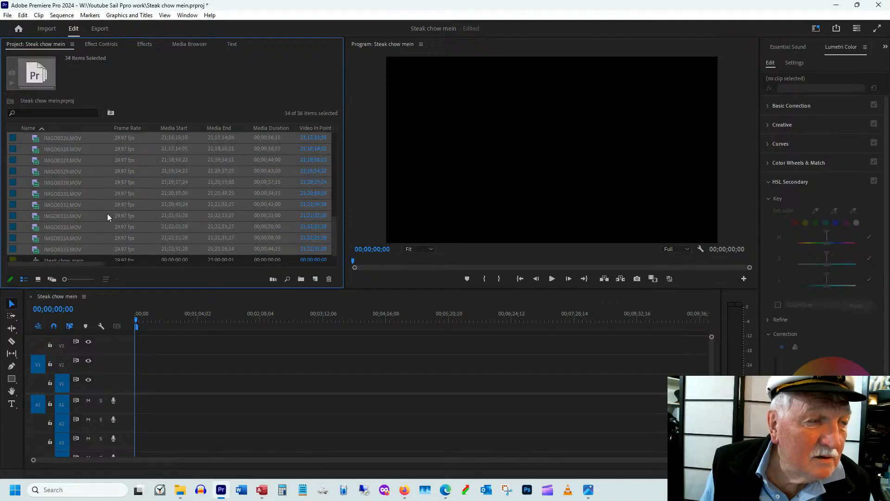
scroll(96, 209, up, 3)
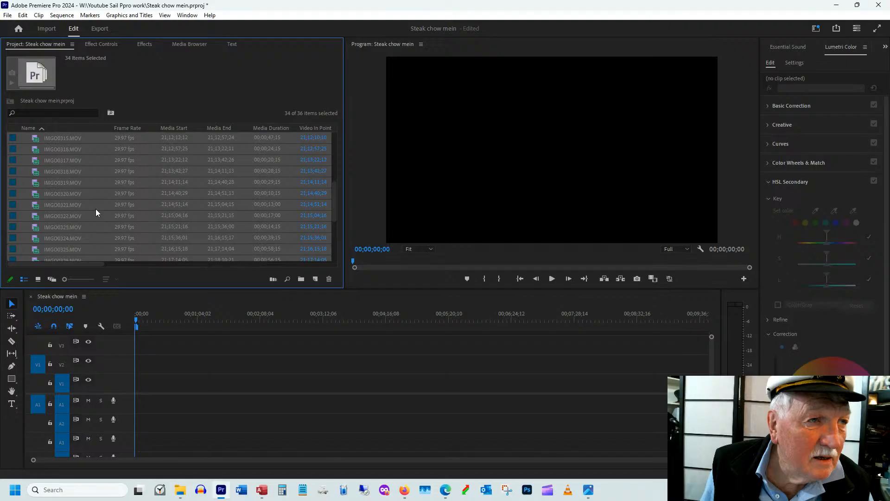
scroll(96, 208, up, 5)
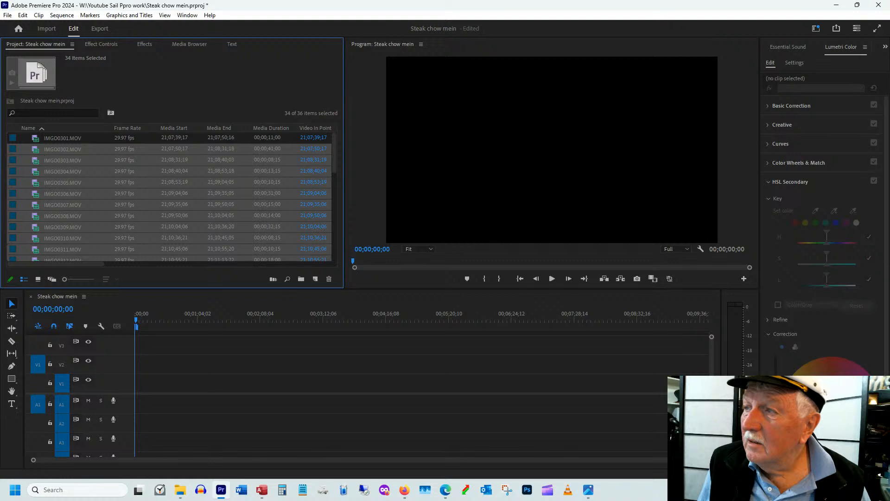
key(alt+Tab)
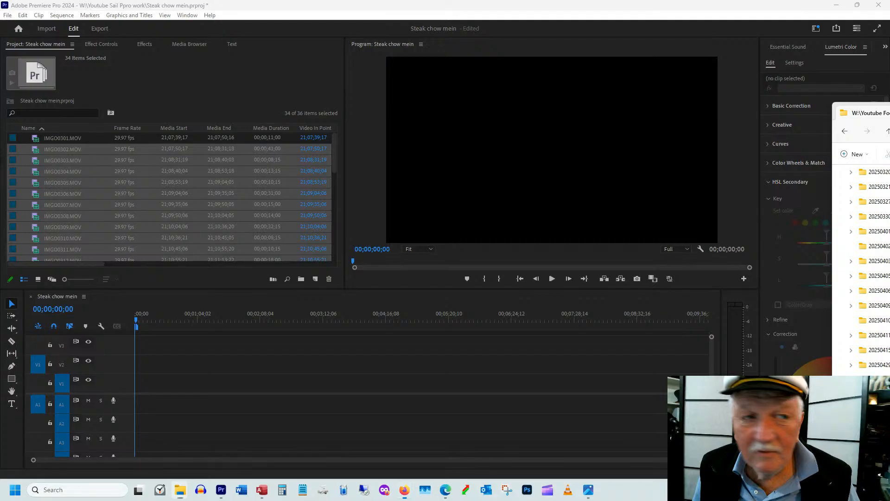
scroll(109, 241, down, 8)
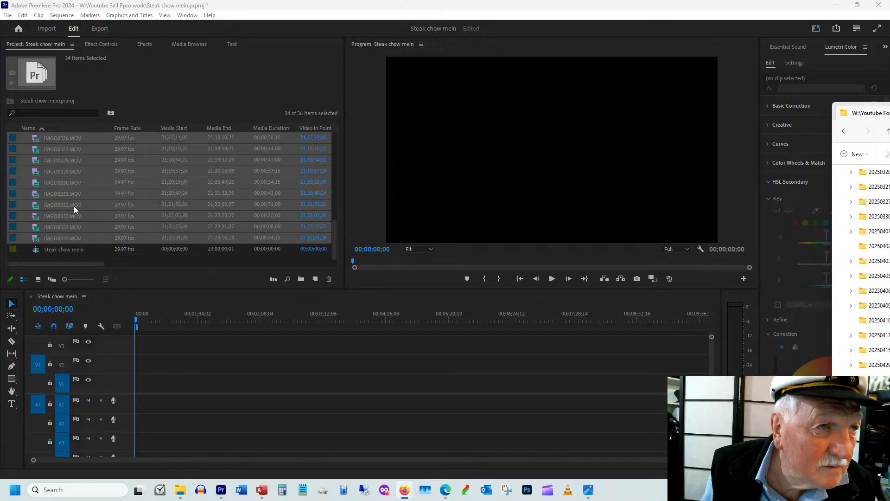
scroll(56, 176, up, 1)
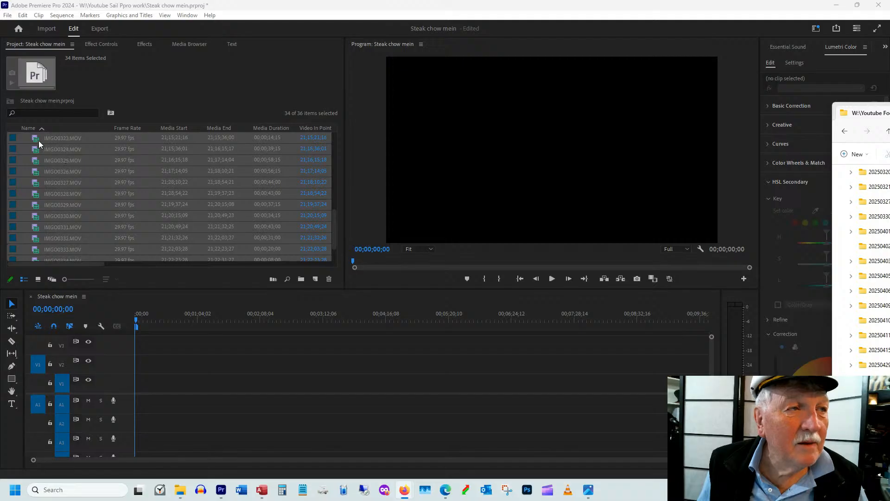
click(37, 140)
drag(37, 140, 164, 381)
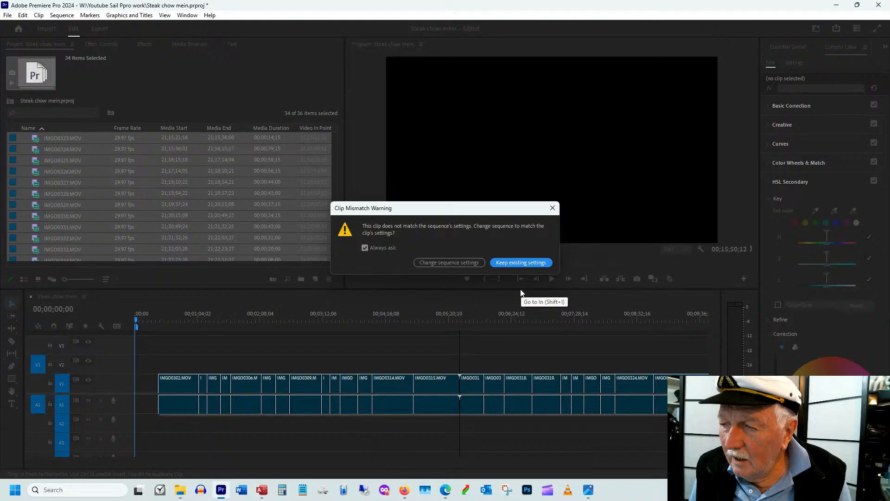
click(508, 268)
Scrub through the sequence from the opening onion-cutting clips to the final noodle clips to review the assembled footage
click(178, 321)
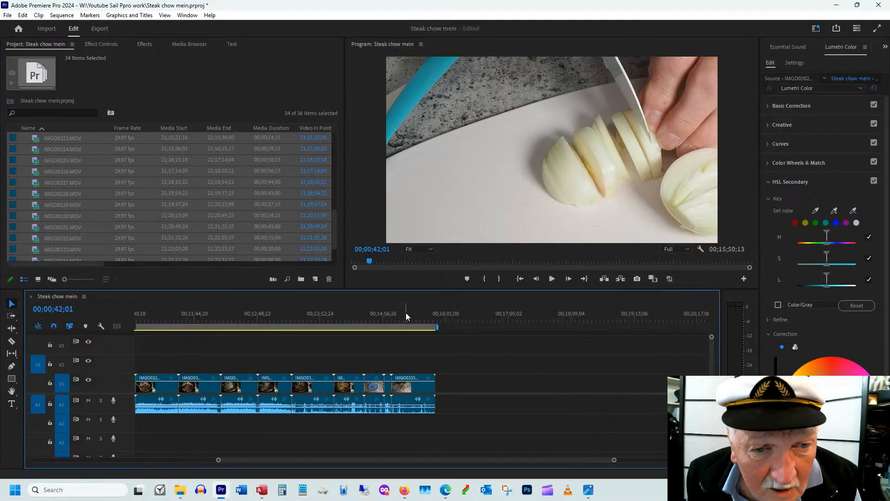
click(405, 315)
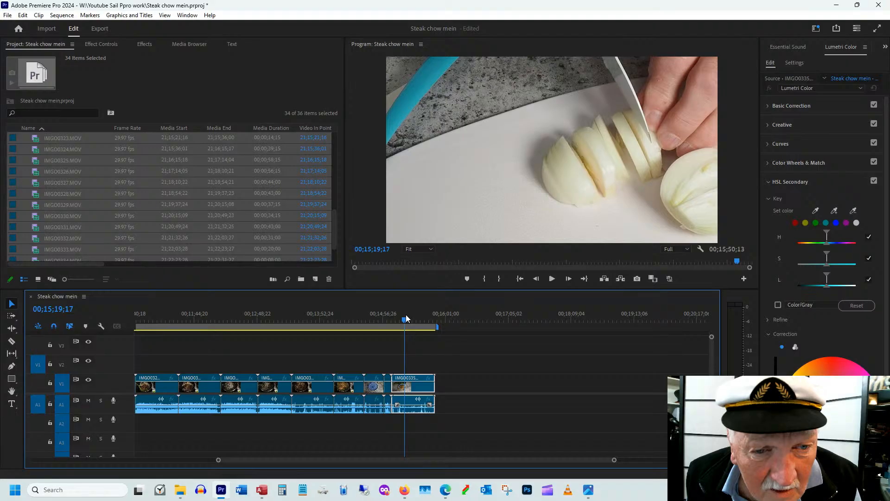
click(306, 315)
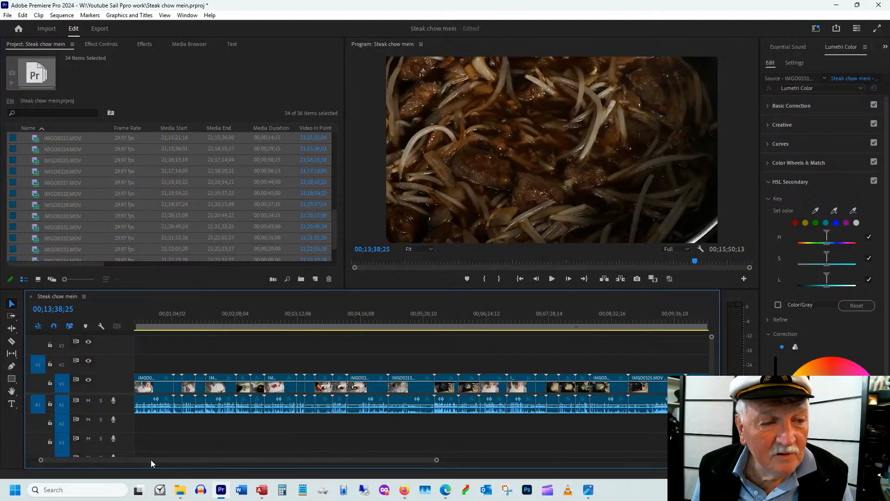
drag(151, 460, 140, 458)
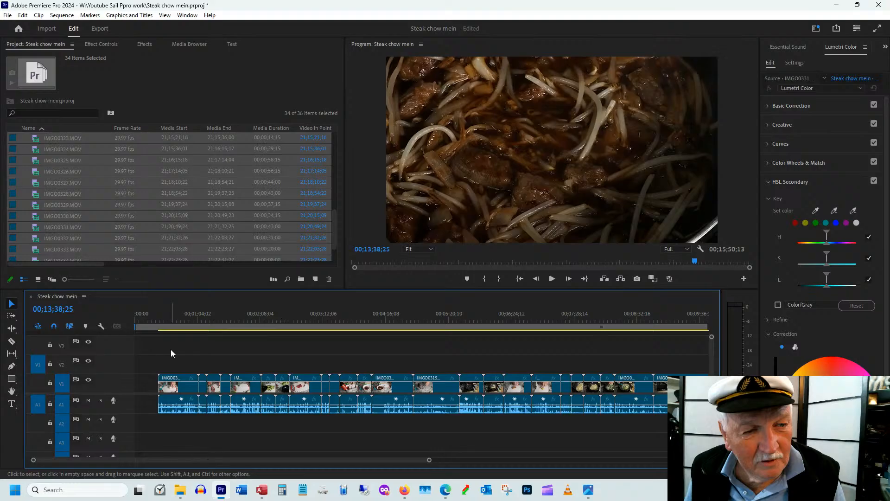
click(180, 316)
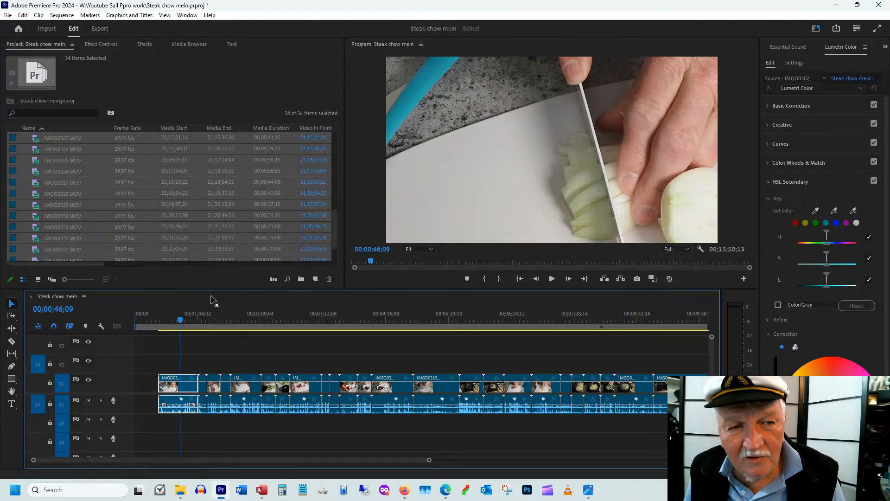
drag(204, 317, 224, 319)
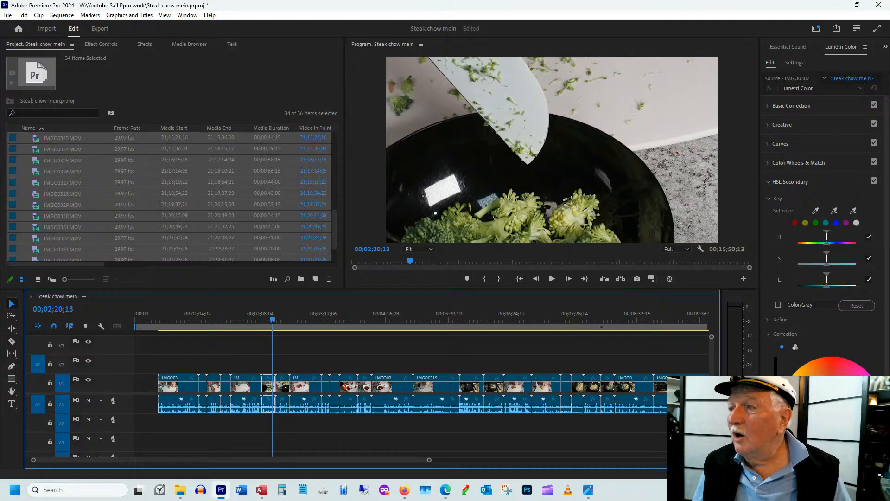
key(alt+Tab)
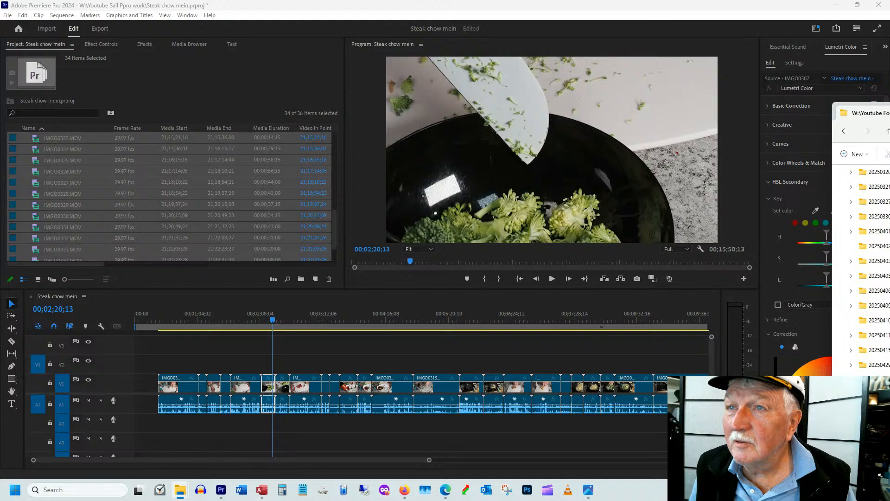
key(alt+Tab)
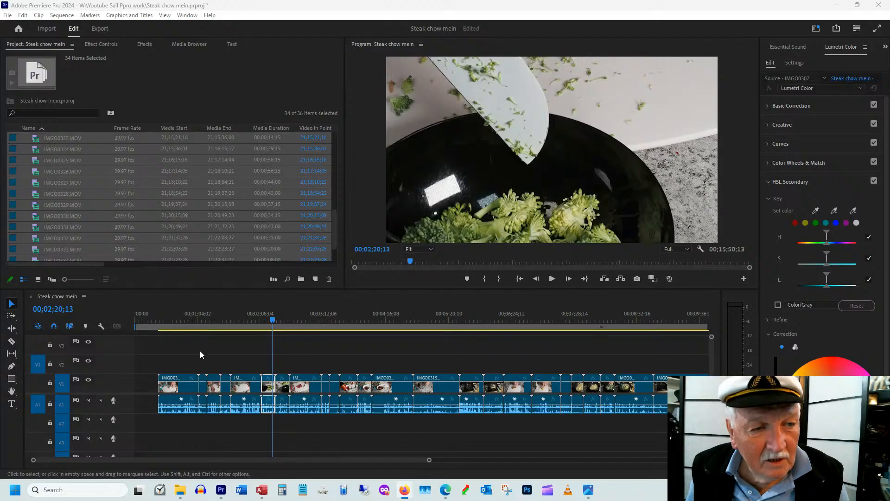
click(178, 319)
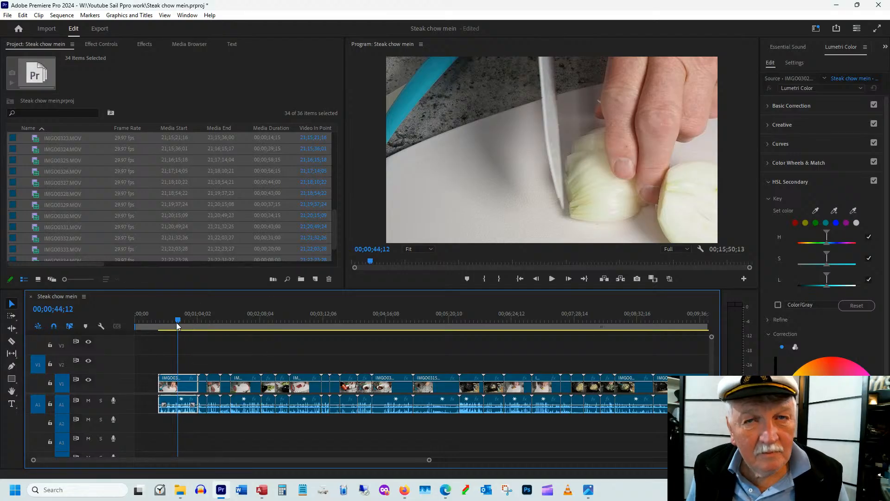
drag(176, 321, 204, 322)
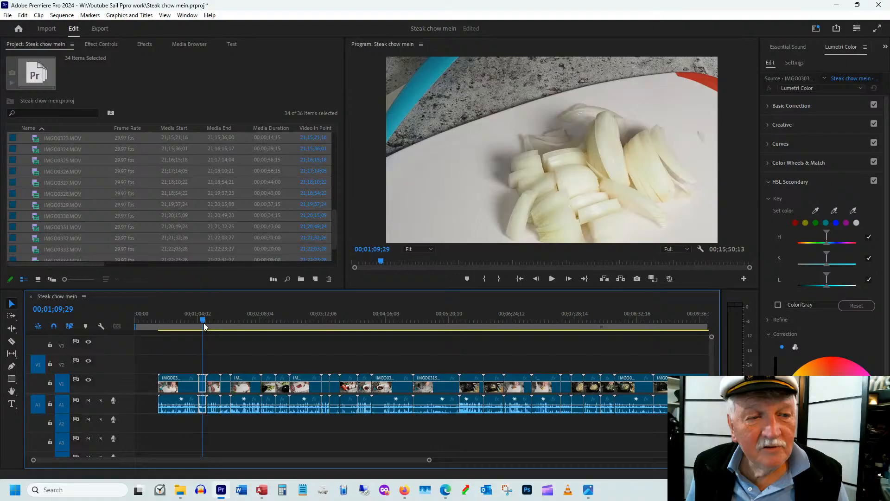
drag(203, 323, 184, 323)
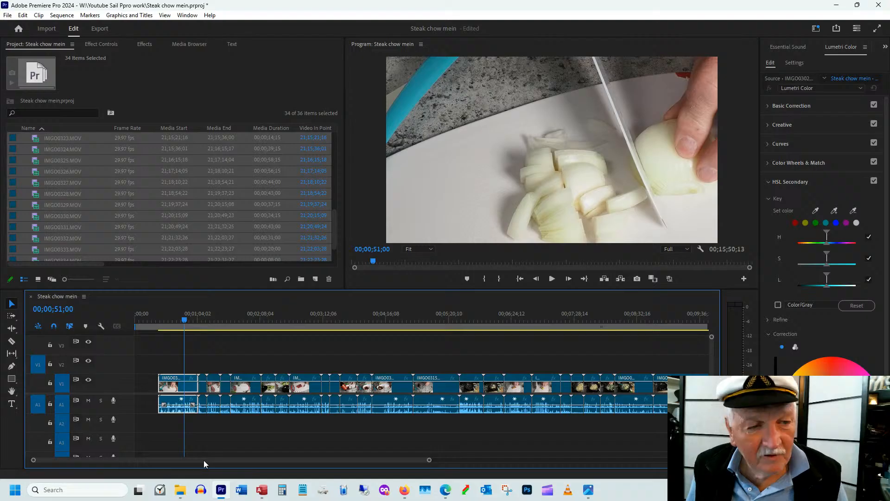
Duplicate the final plated-noodle clip IMGO0335.MOV and insert the copy at the very start of the sequence
drag(204, 460, 386, 464)
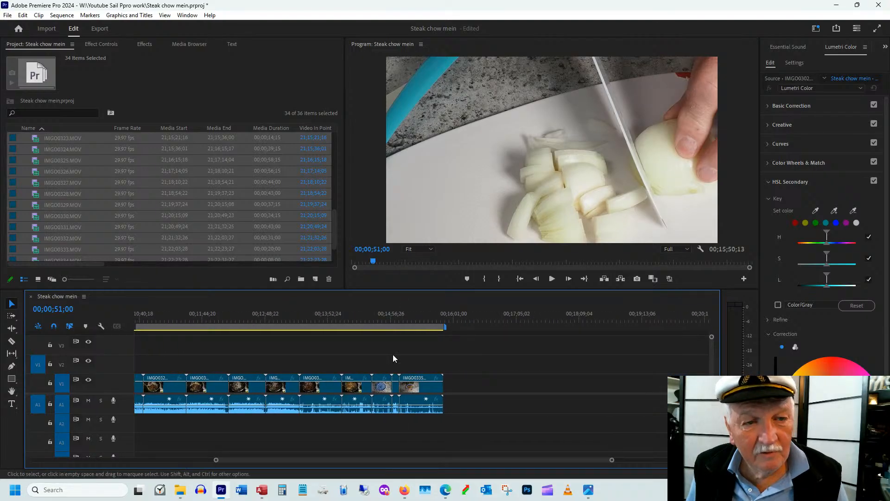
drag(400, 313, 410, 310)
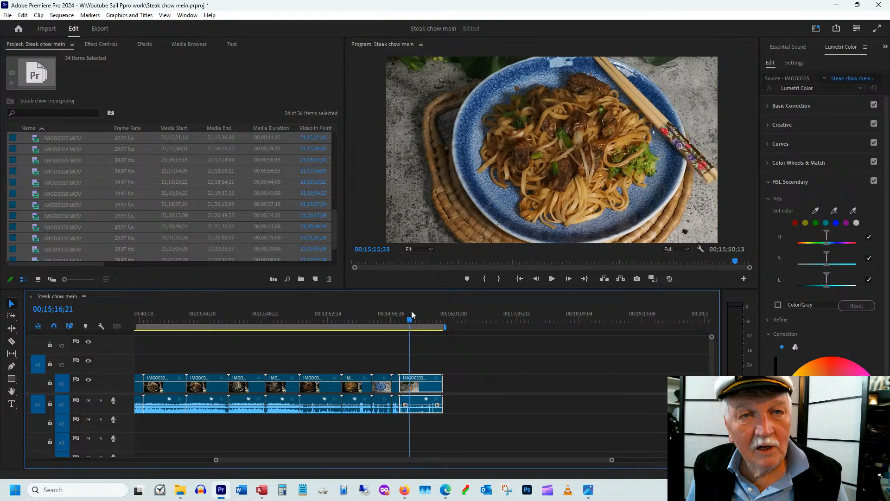
drag(411, 310, 413, 311)
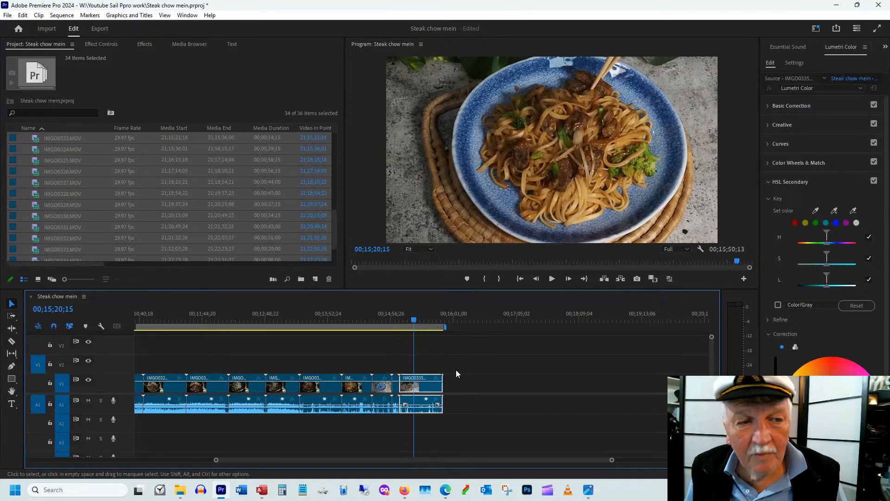
drag(436, 315, 432, 315)
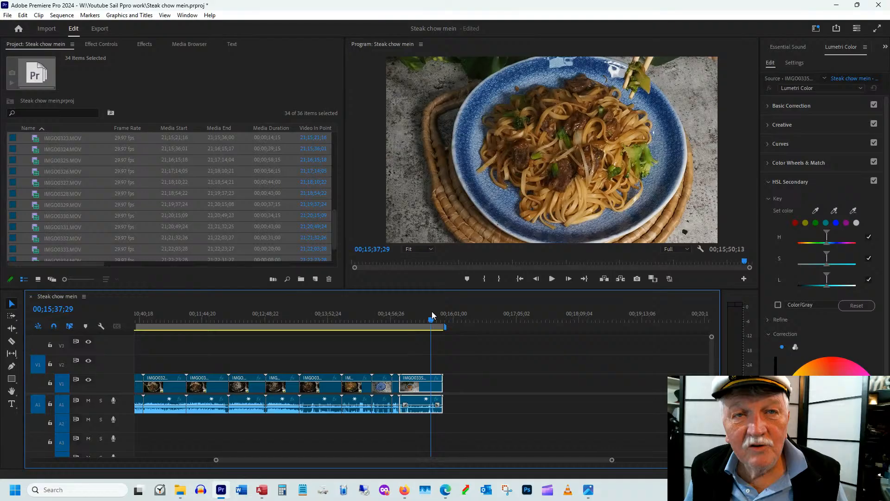
drag(432, 311, 427, 315)
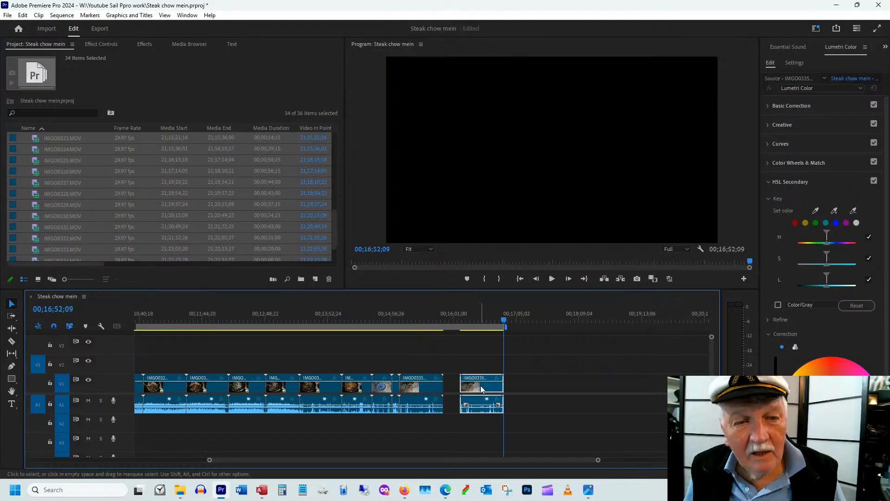
drag(481, 388, 271, 386)
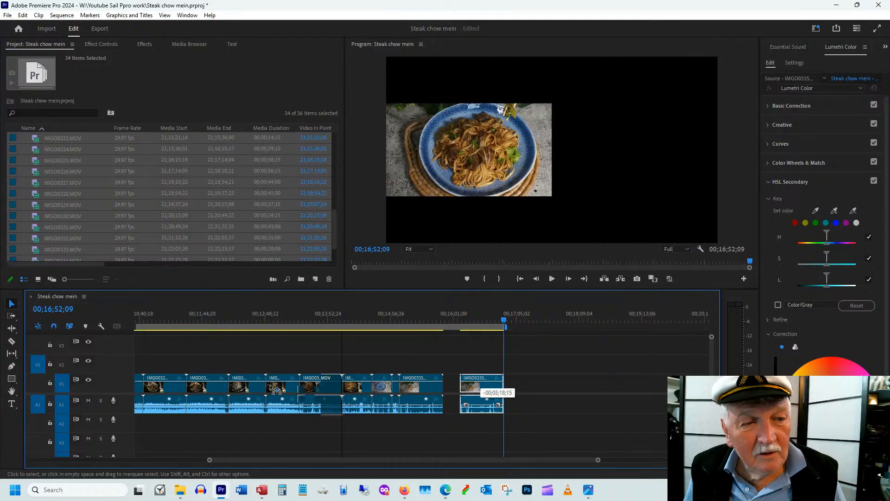
drag(276, 390, 134, 365)
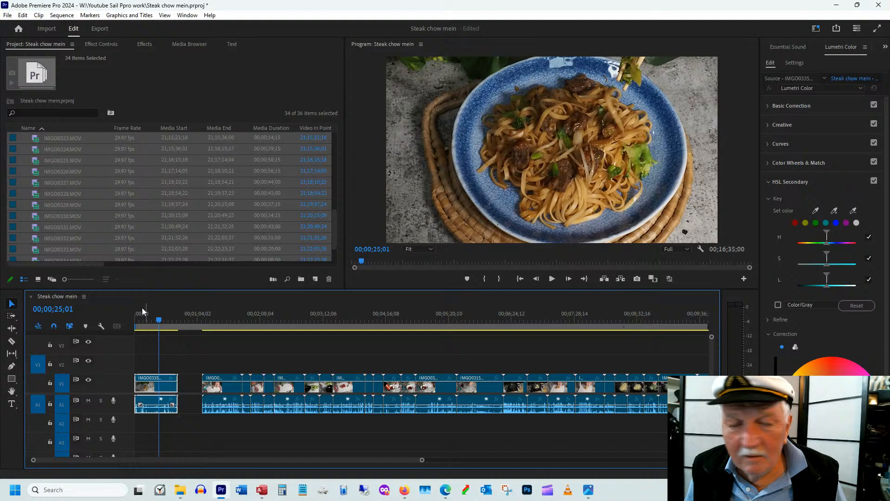
Review the plated-noodle clip at the start of the sequence and trim its beginning to about 00;00;17;28
click(164, 321)
drag(165, 324, 158, 328)
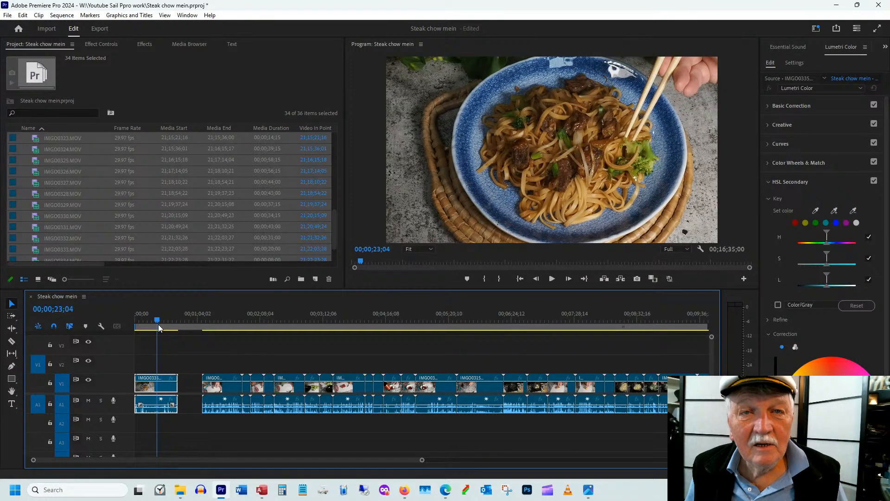
drag(158, 324, 146, 332)
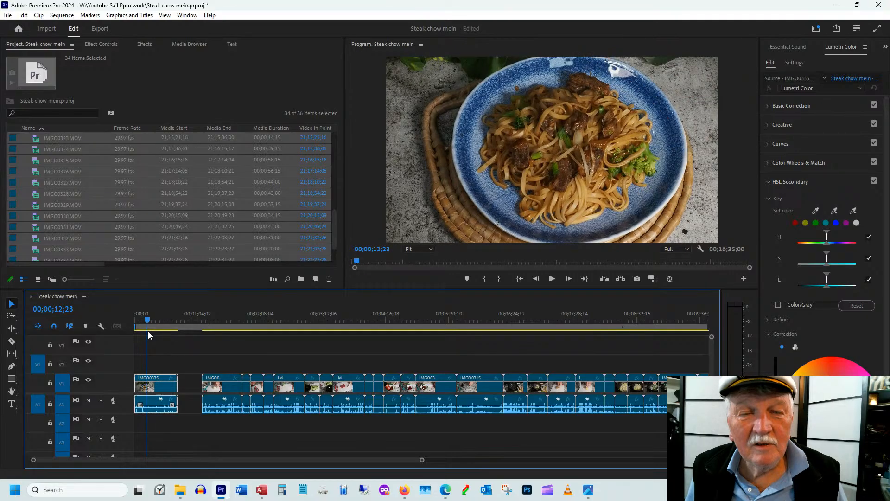
drag(148, 331, 151, 330)
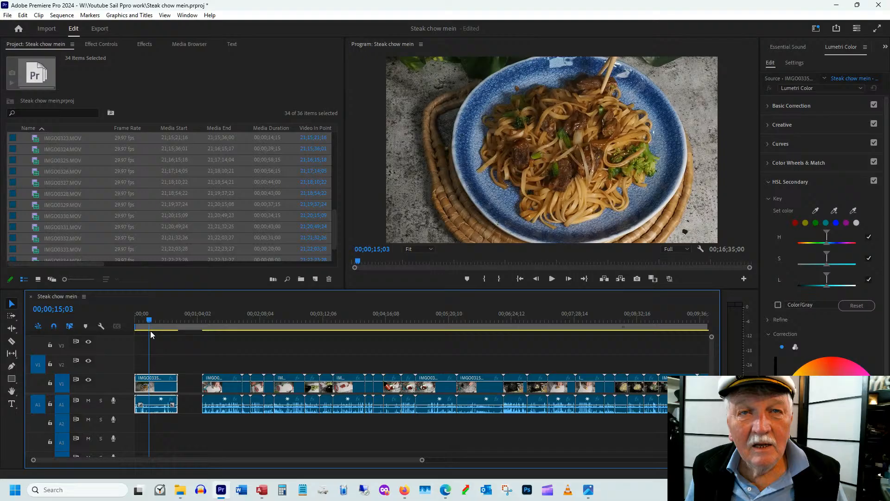
key(space)
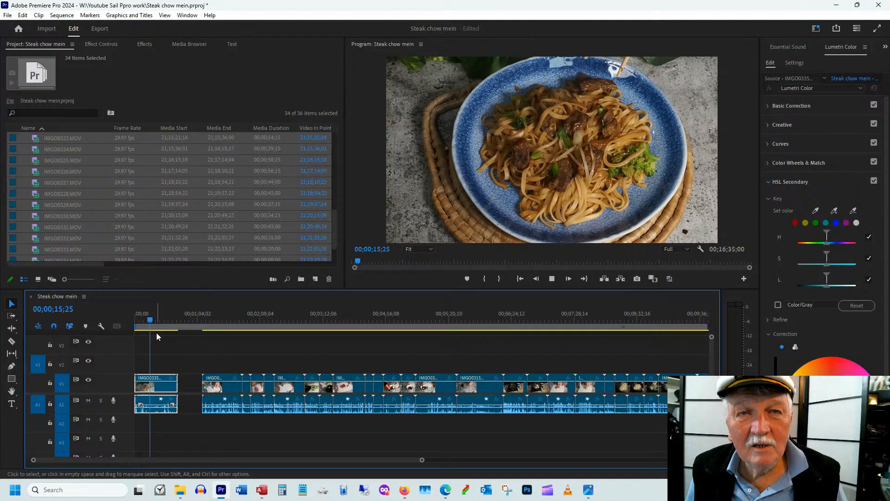
drag(159, 324, 154, 326)
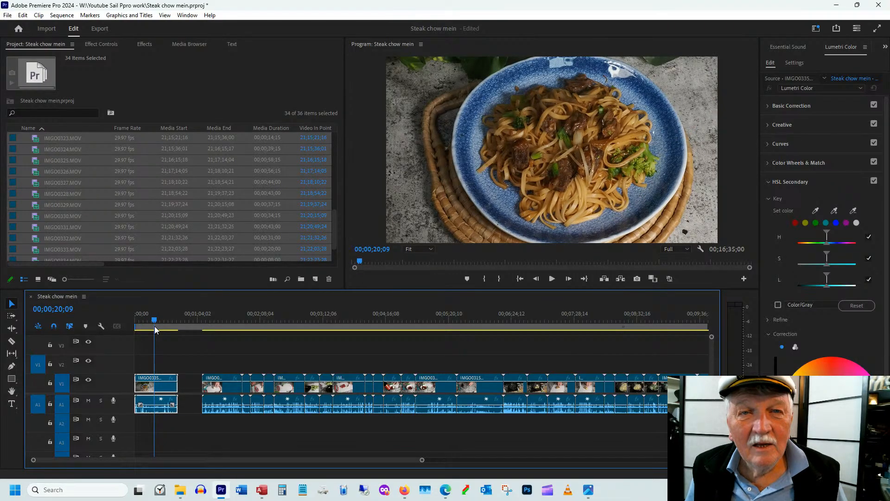
drag(154, 326, 151, 327)
drag(144, 377, 143, 377)
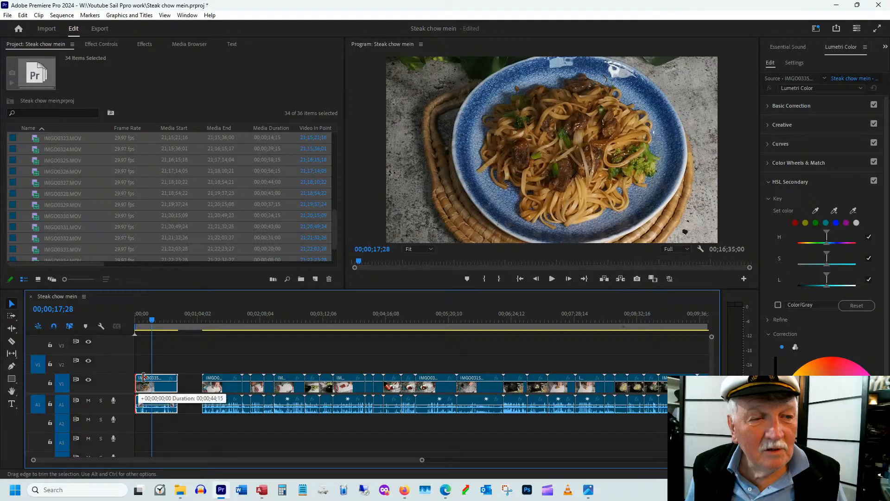
drag(144, 377, 152, 377)
Trim the end of the opening plated-noodle clip to about 00;00;26;18 and delete its audio
key(space)
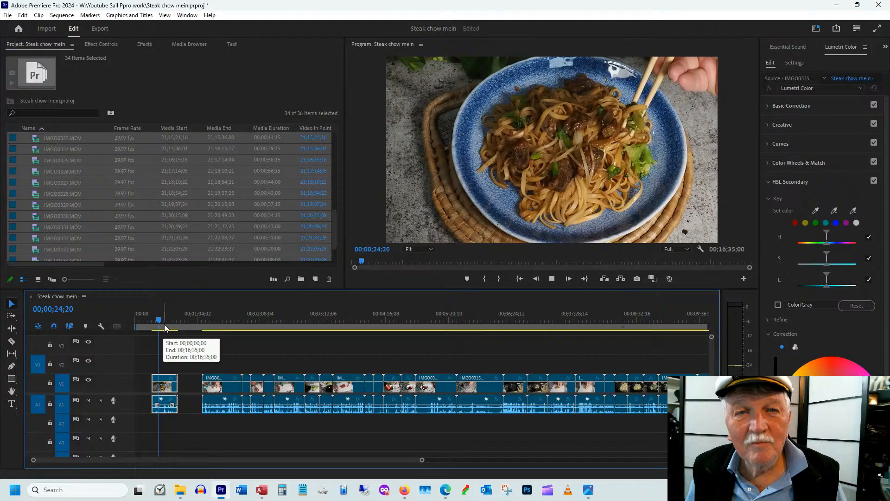
drag(176, 381, 160, 382)
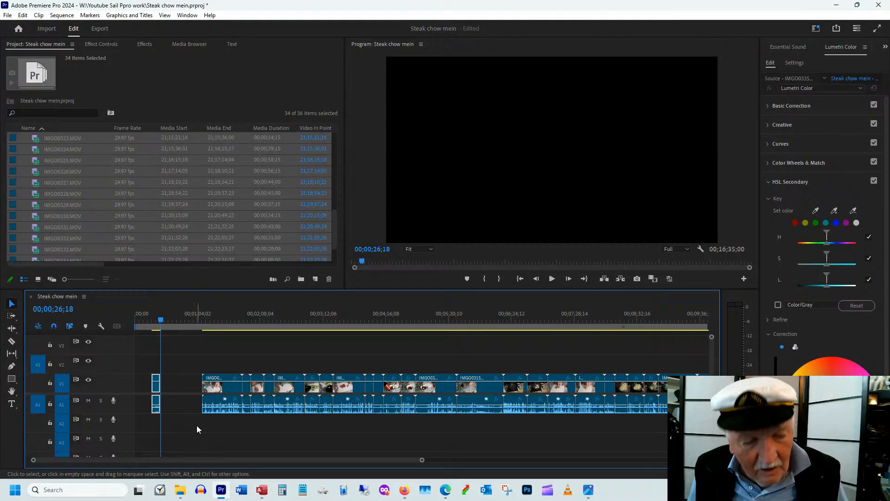
click(176, 410)
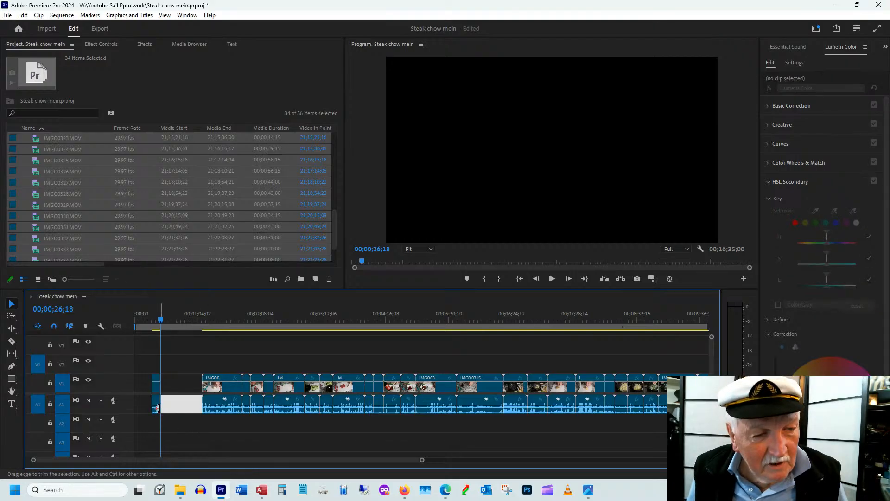
click(157, 408)
key(Delete)
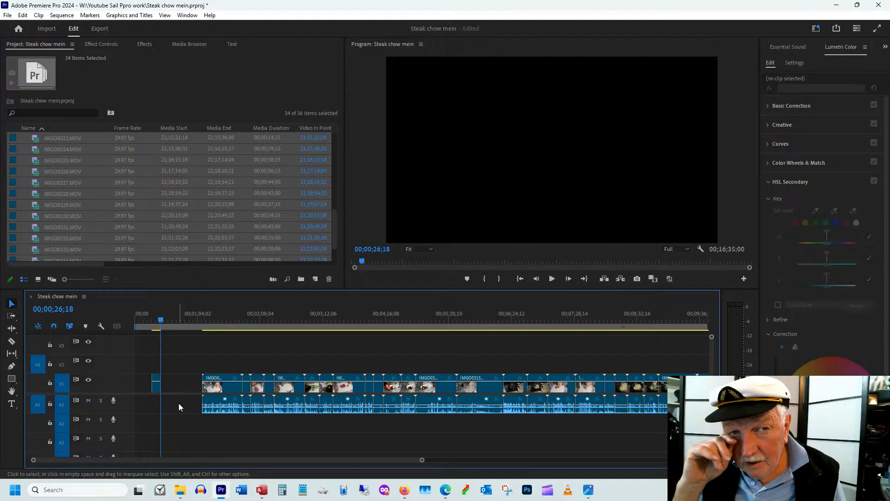
Find the noodle-stirring clip IMGO0332.MOV and reframe it with a scale of 76 and position 988, 636
click(155, 321)
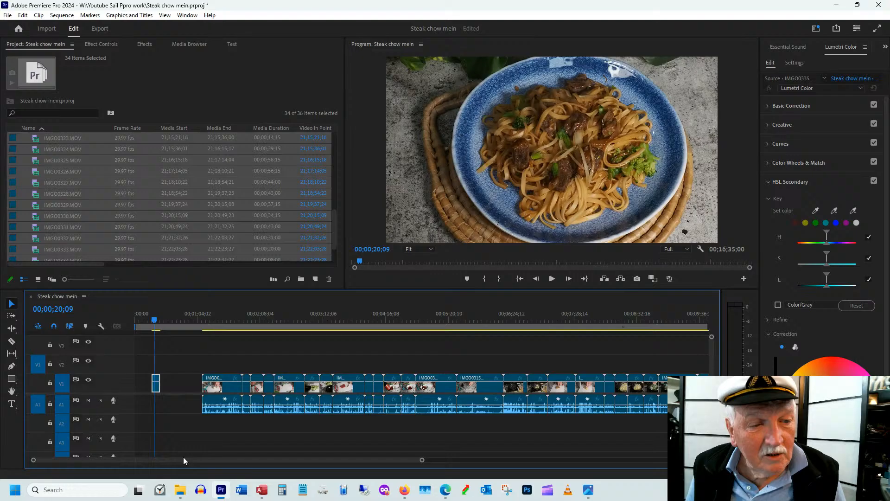
drag(182, 457, 228, 457)
click(431, 320)
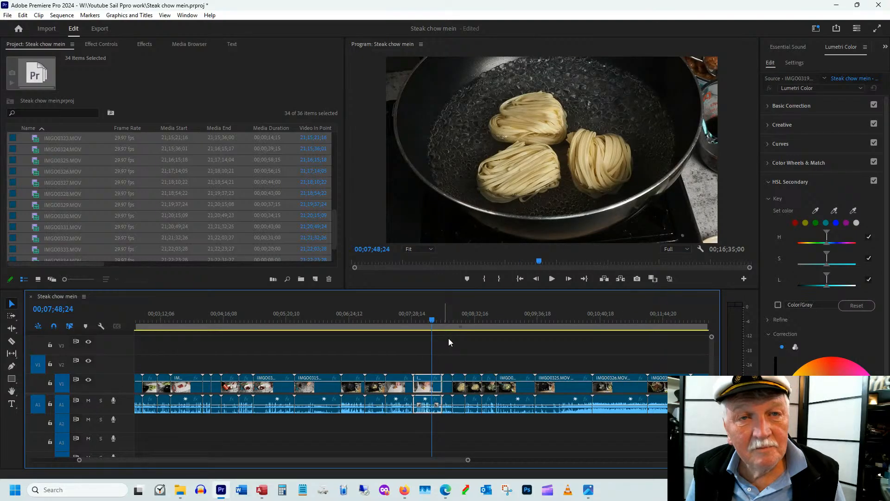
scroll(449, 338, right, 3)
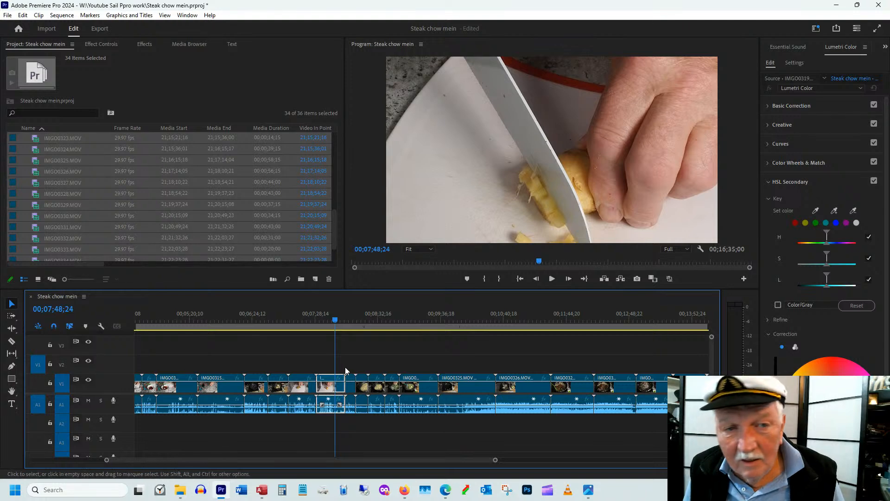
drag(388, 320, 415, 321)
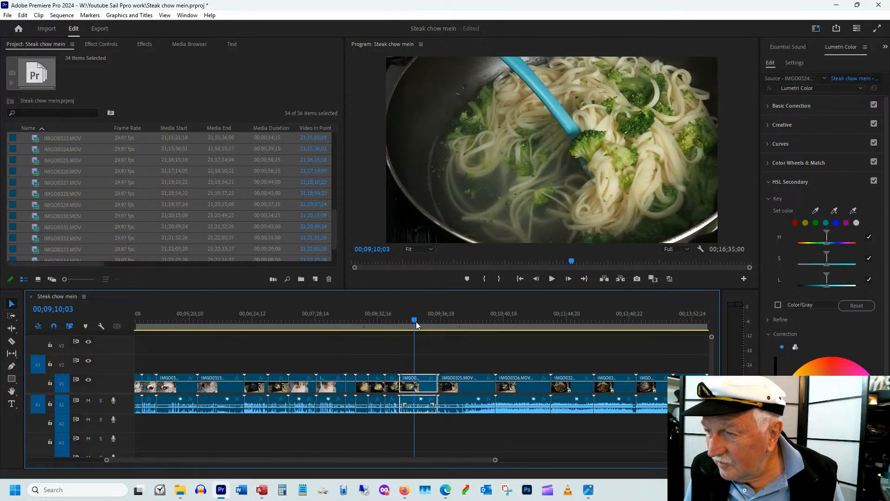
drag(416, 321, 564, 320)
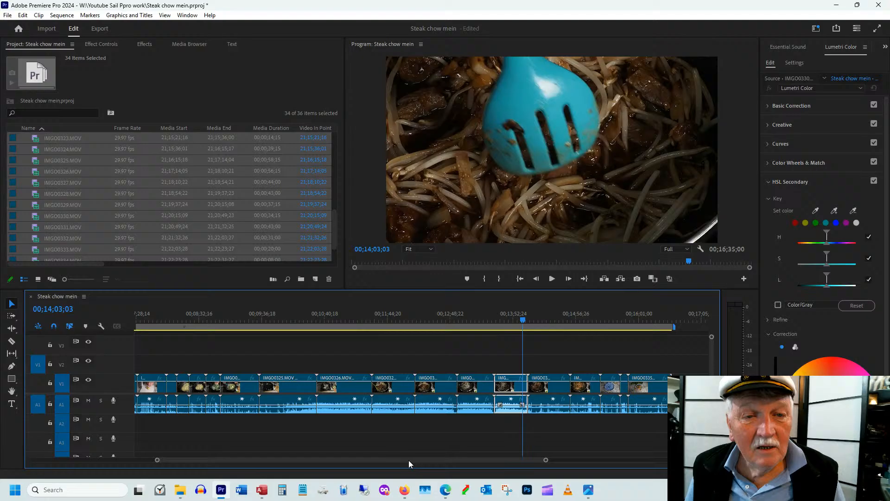
drag(409, 460, 449, 460)
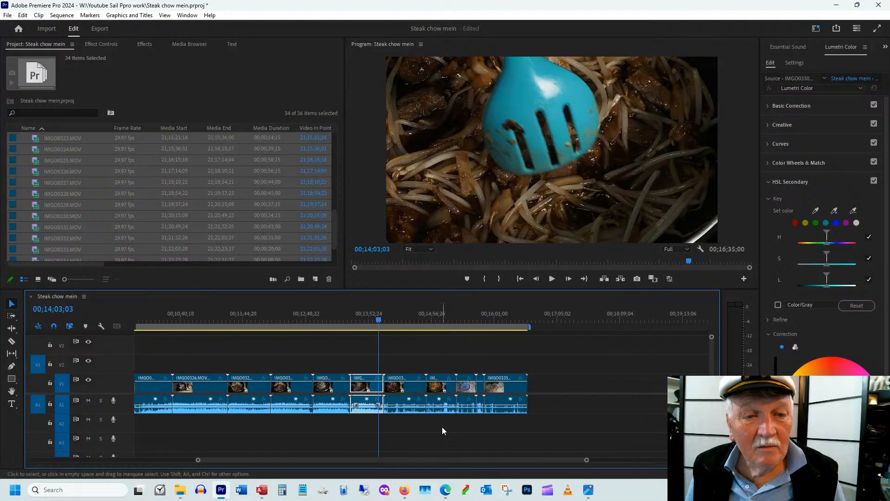
click(440, 401)
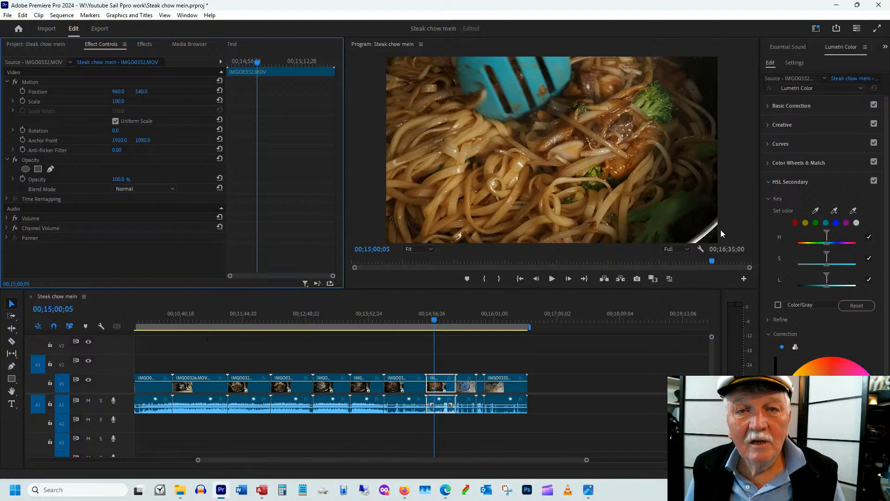
drag(118, 101, 109, 105)
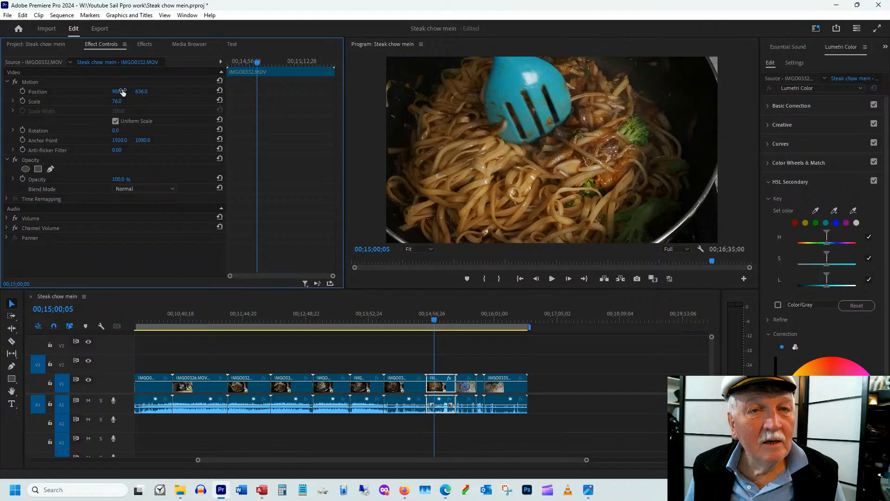
Play back the reframed IMGO0332.MOV, paste a copy at 00;16;51;21 beyond the sequence's last clip, and delete the copy's audio
key(space)
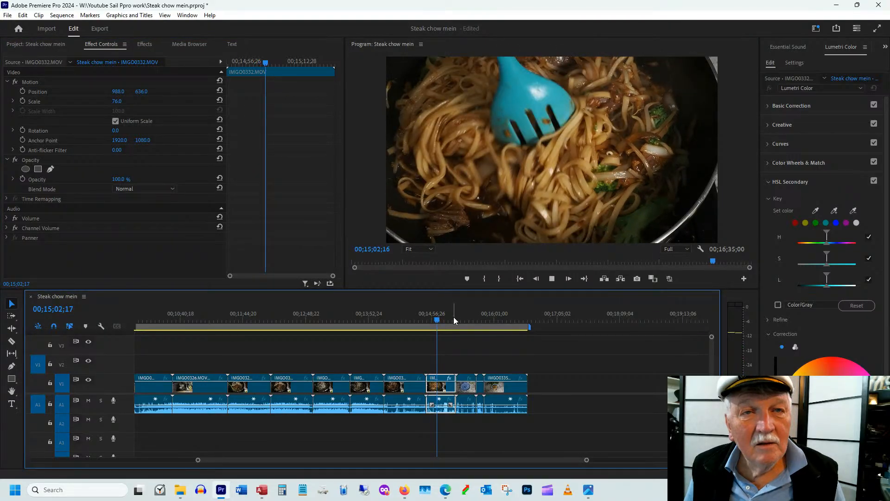
drag(453, 318, 440, 330)
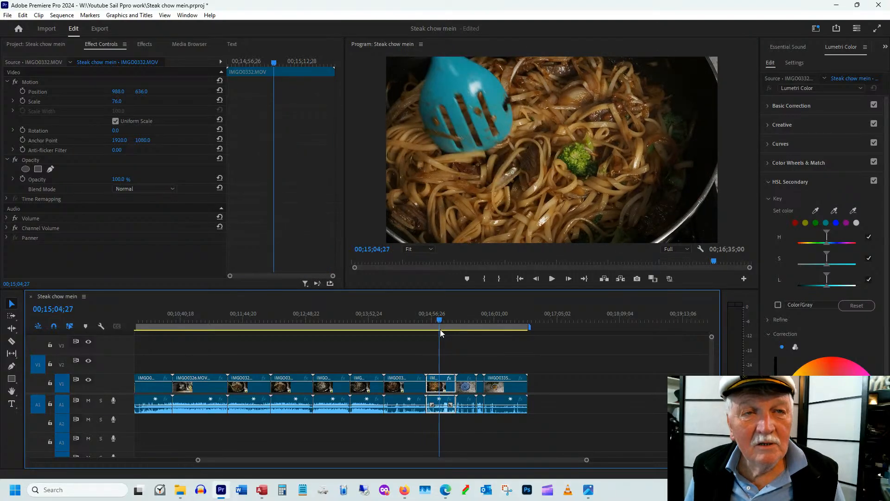
drag(440, 330, 435, 334)
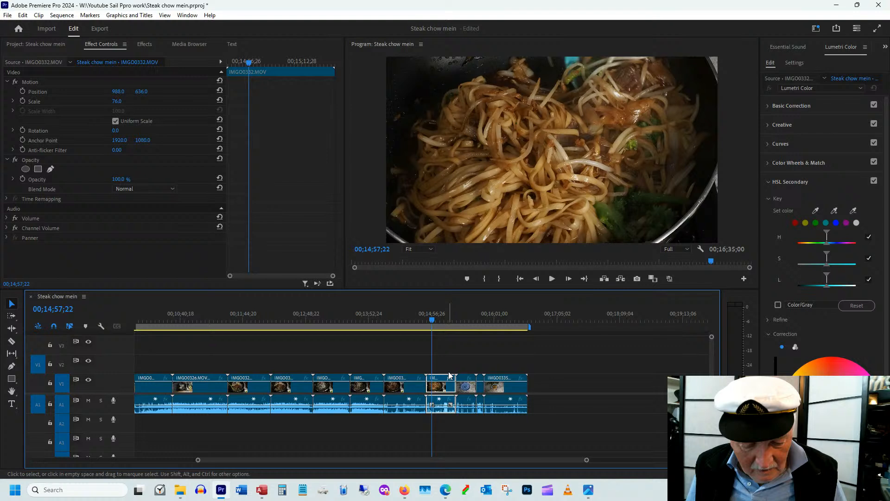
click(544, 320)
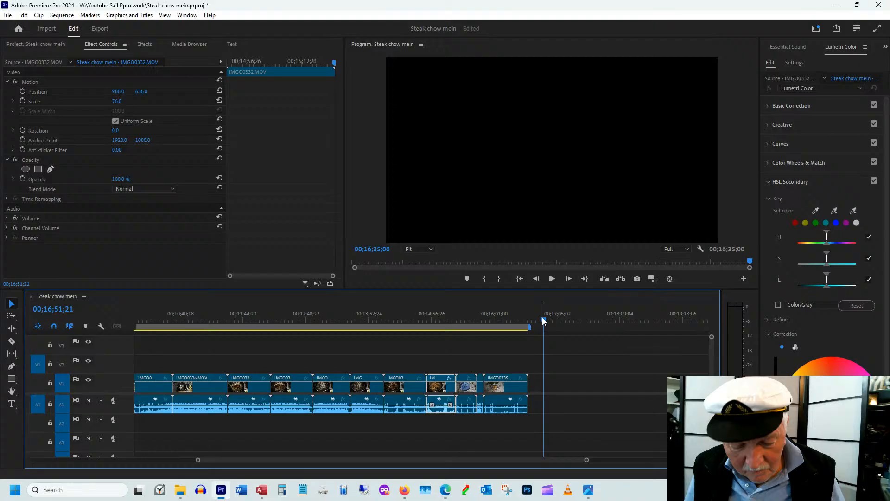
key(ctrl+v)
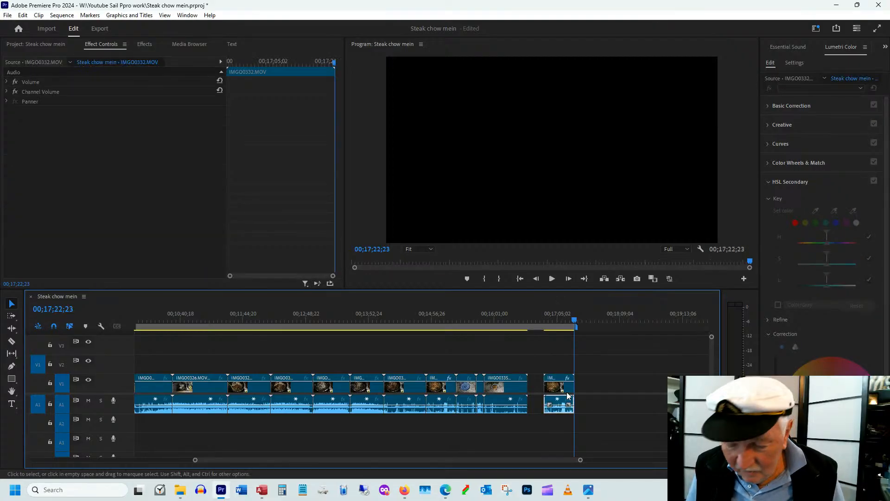
key(Delete)
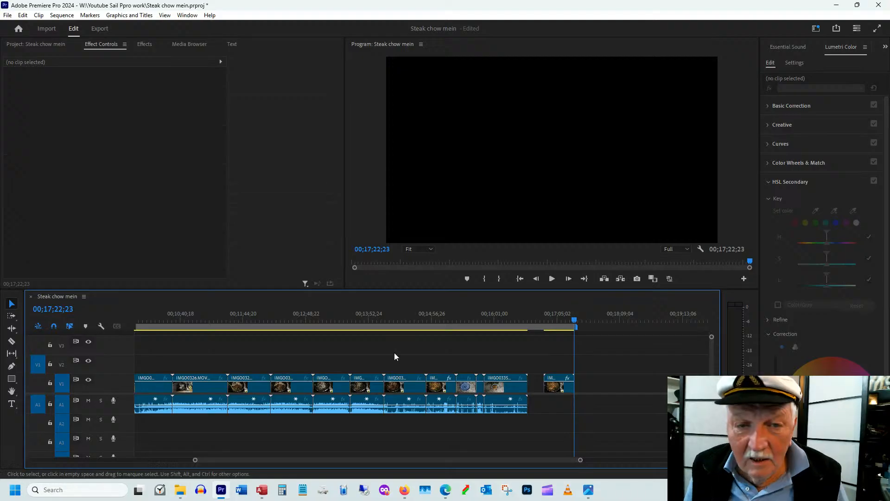
Trim the copied IMGO0332.MOV clip to start at 00;16;58;10 and shorten its end to a duration of about 12 seconds
click(554, 319)
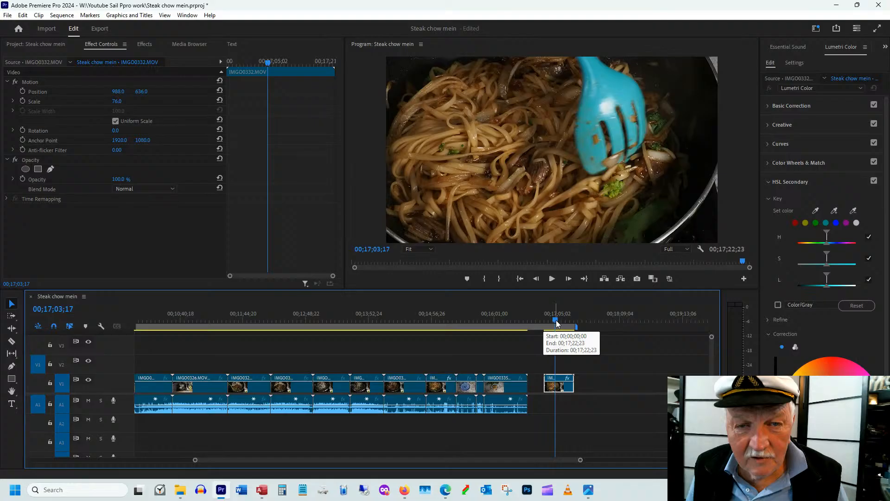
drag(556, 321, 551, 321)
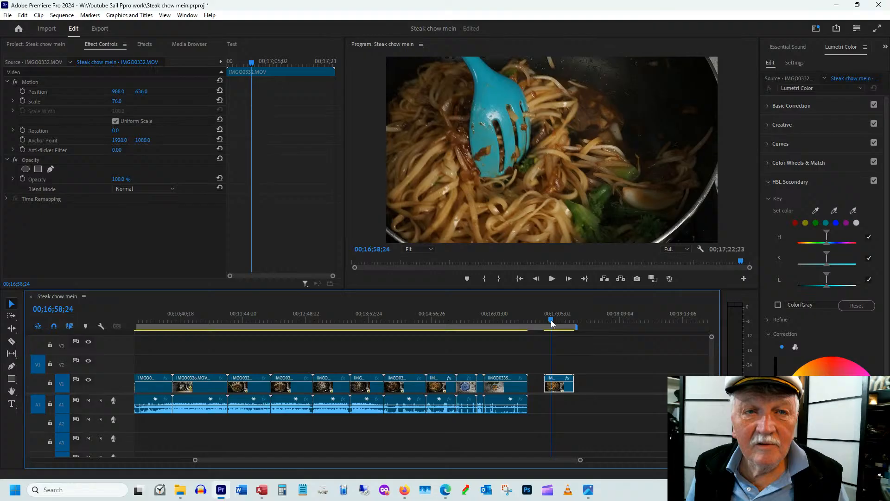
drag(546, 377, 554, 375)
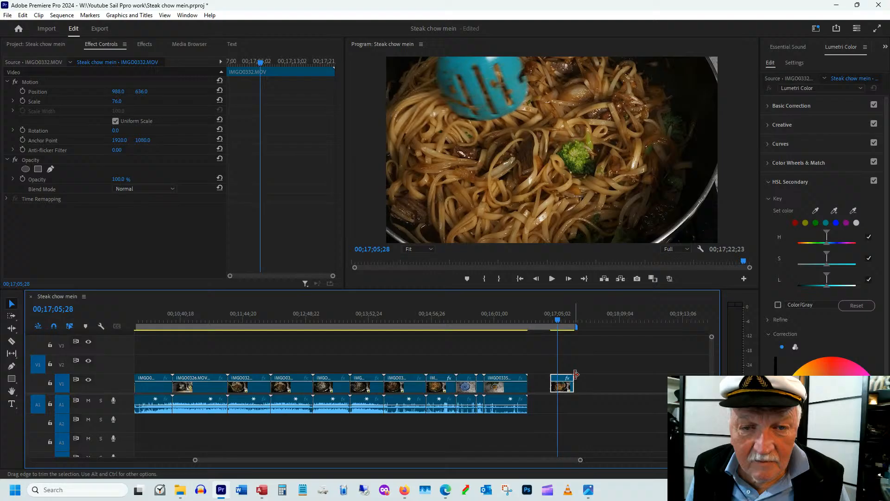
drag(574, 377, 563, 376)
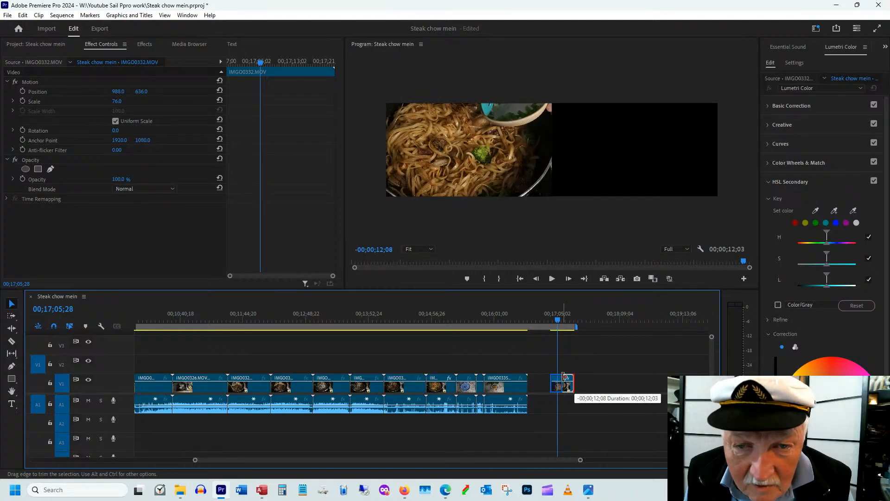
Trim the copied IMGO0332.MOV clip's end to 00;17;05;28 and move the clip behind the plated-noodle clip at the sequence's opening
drag(564, 377, 556, 377)
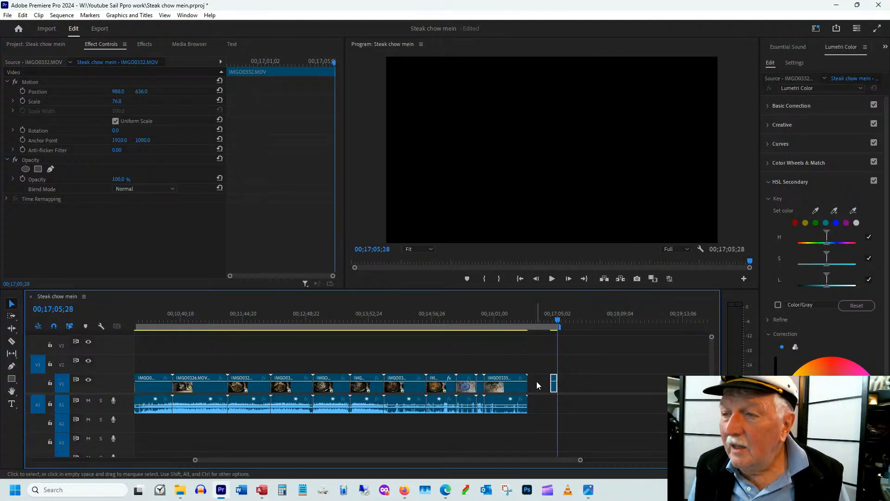
click(551, 313)
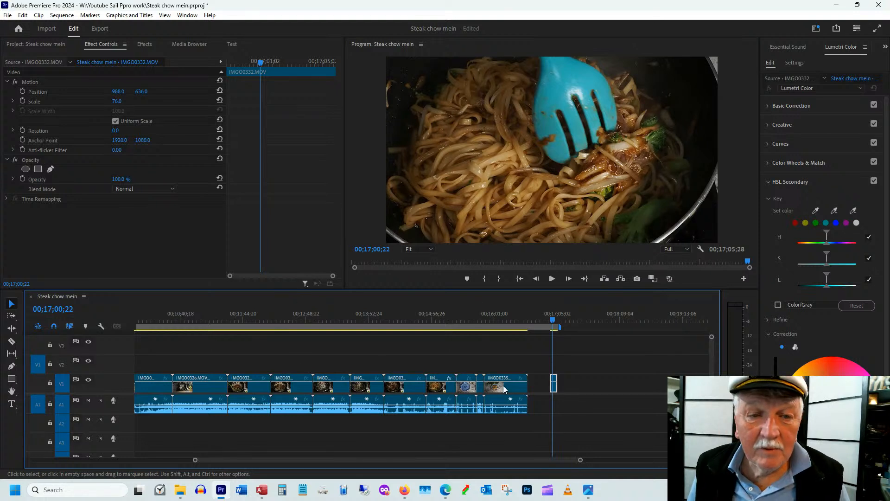
drag(504, 388, 153, 364)
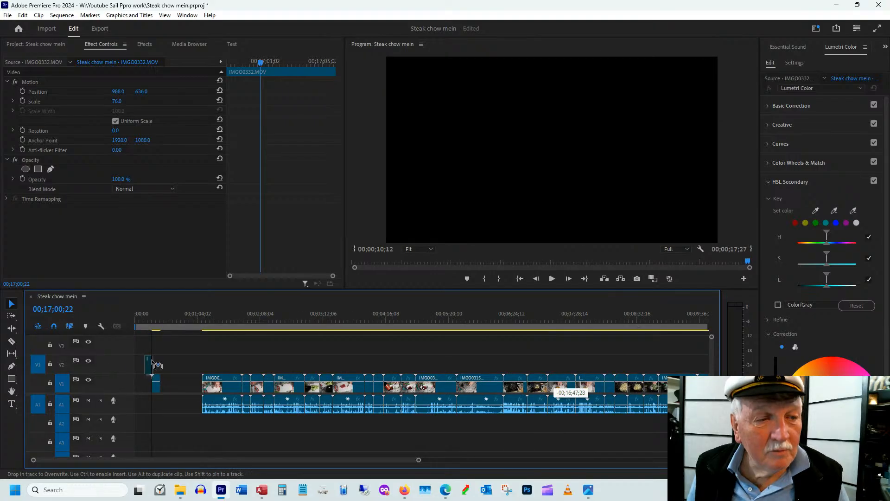
drag(153, 364, 155, 384)
Ripple-delete the gap between the plated-noodle and noodle-stirring clips, and check both clips in the opening
right_click(165, 385)
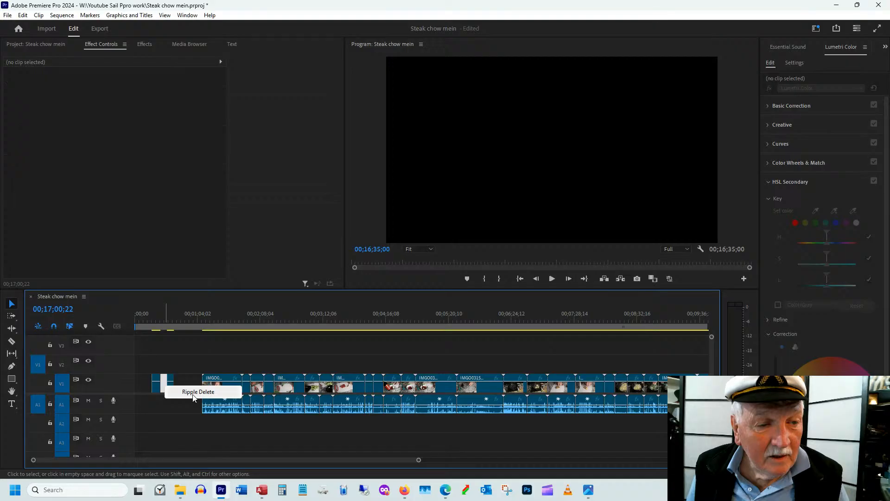
click(198, 392)
click(166, 320)
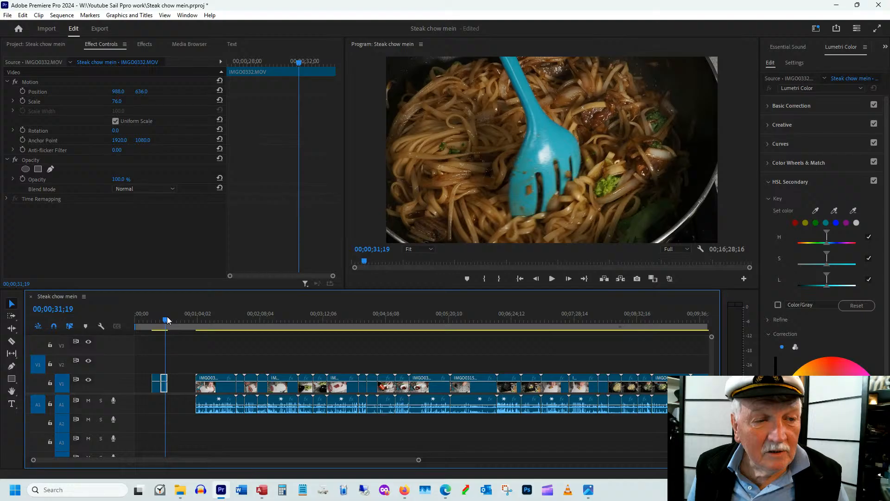
drag(166, 320, 158, 320)
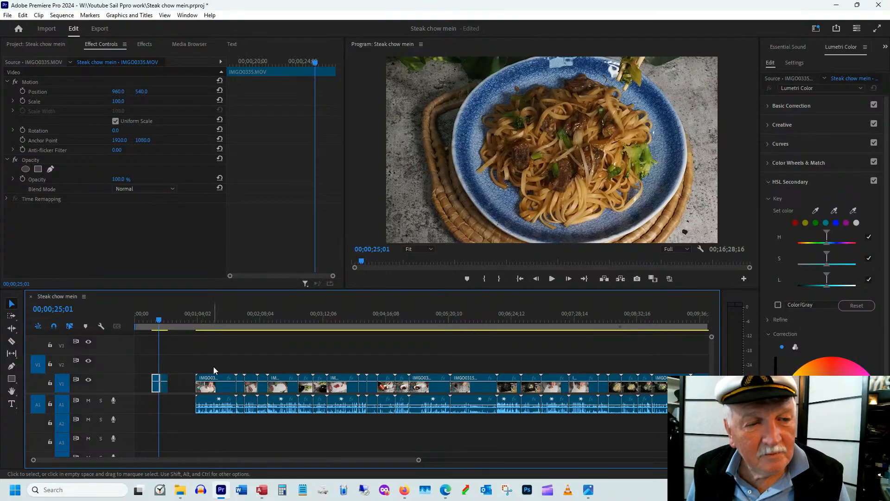
Find the beef-cutting clip IMGO0309.MOV and insert it with the adjoining beef-in-bowl clip directly after the opening noodle-stirring clip
click(222, 324)
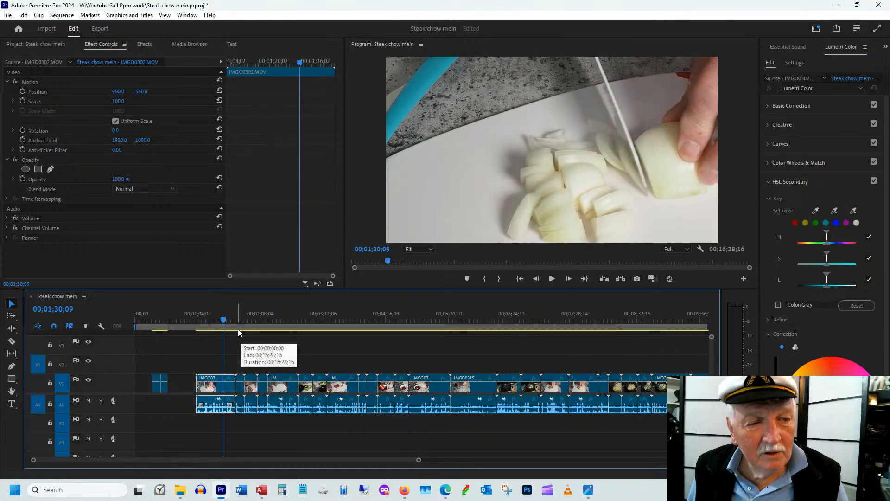
drag(238, 321, 241, 321)
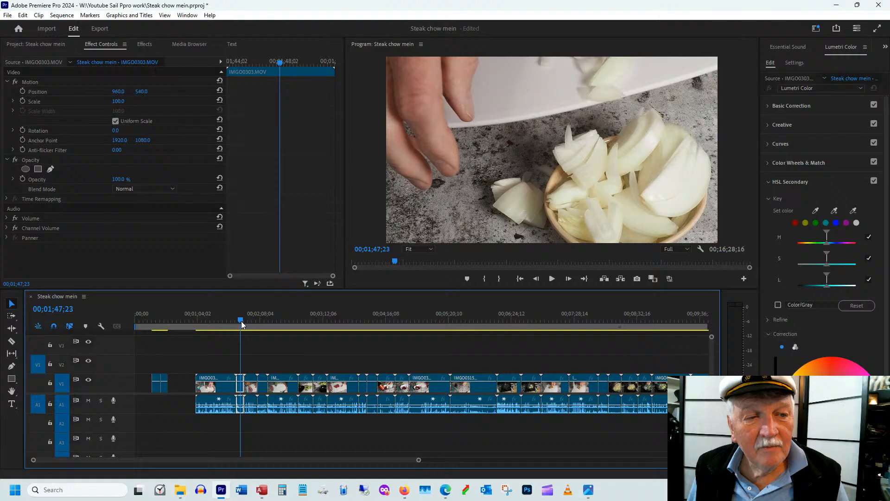
drag(241, 321, 338, 318)
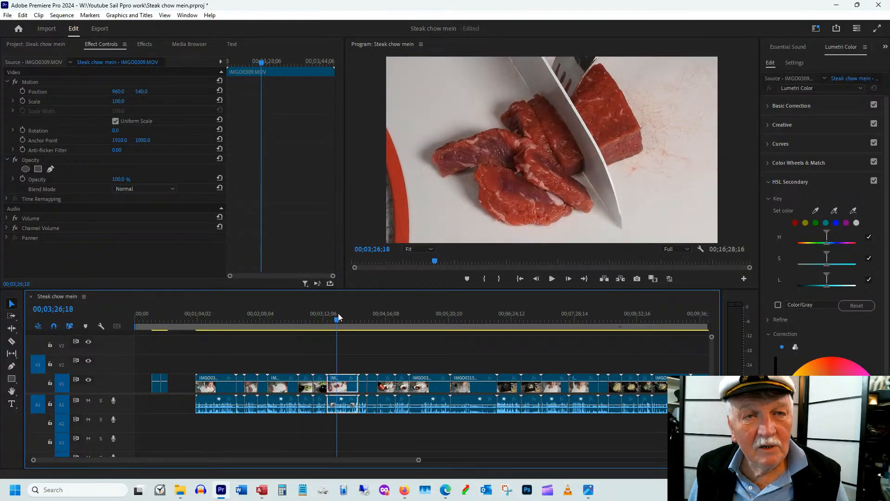
drag(338, 317, 367, 319)
drag(343, 363, 351, 391)
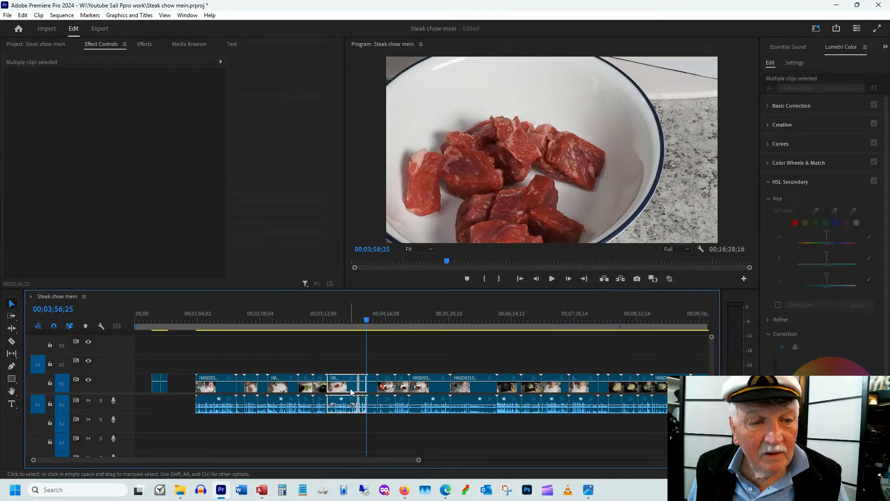
drag(350, 390, 191, 388)
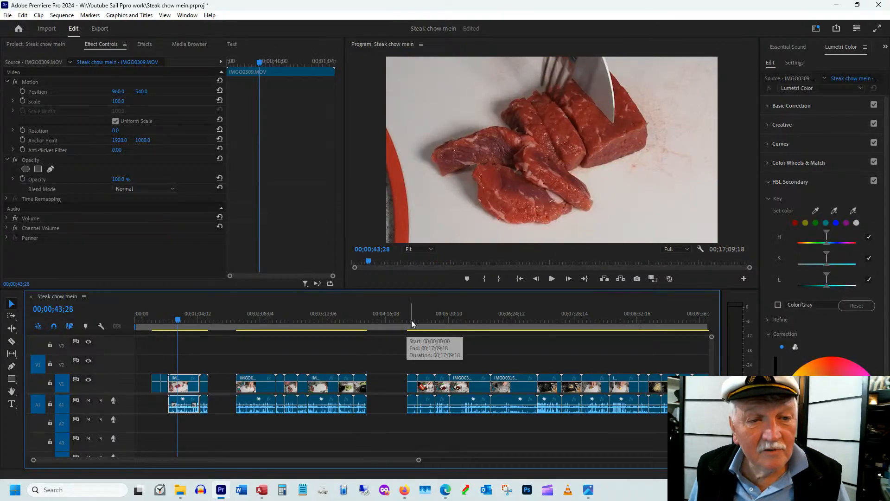
Find the beef-marinating clips from IMGO0311.MOV through IMGO0314.MOV and insert them directly after the relocated beef-cutting clips
click(412, 319)
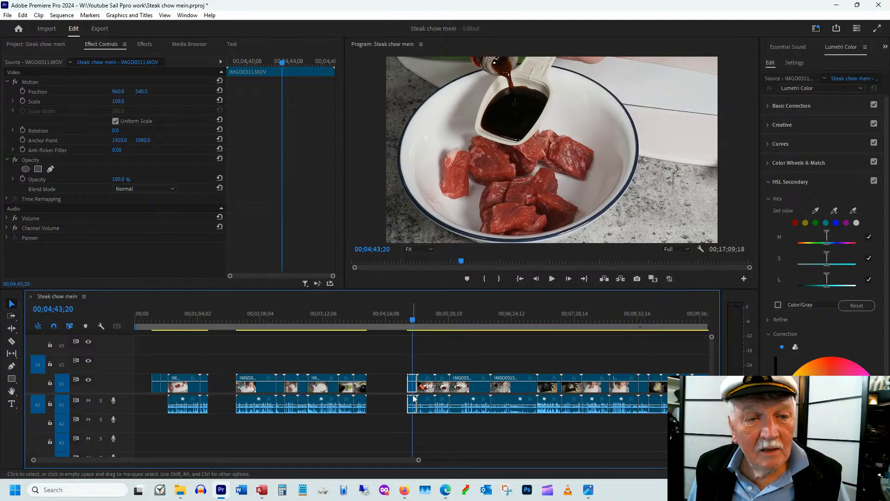
click(410, 320)
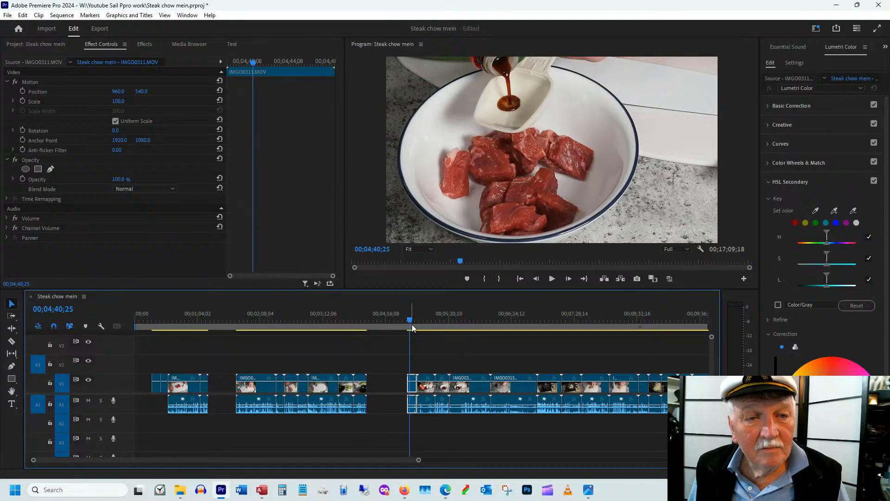
drag(412, 328, 485, 322)
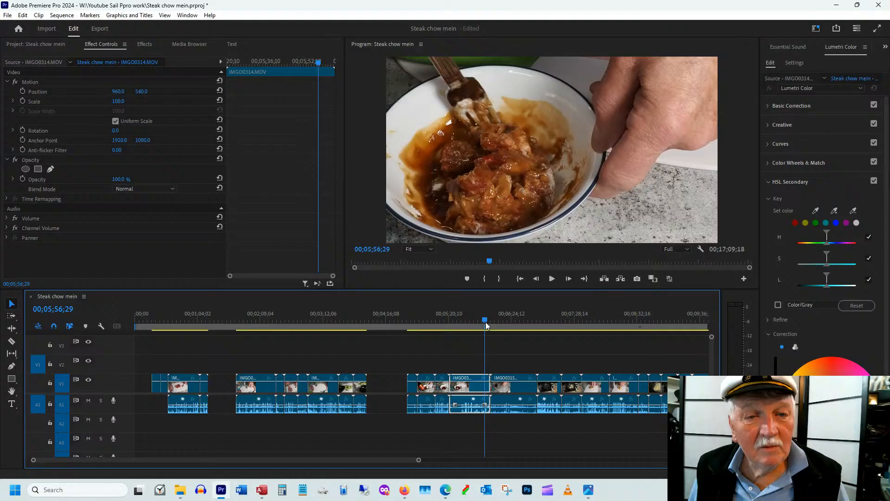
drag(486, 322, 483, 322)
drag(412, 366, 462, 389)
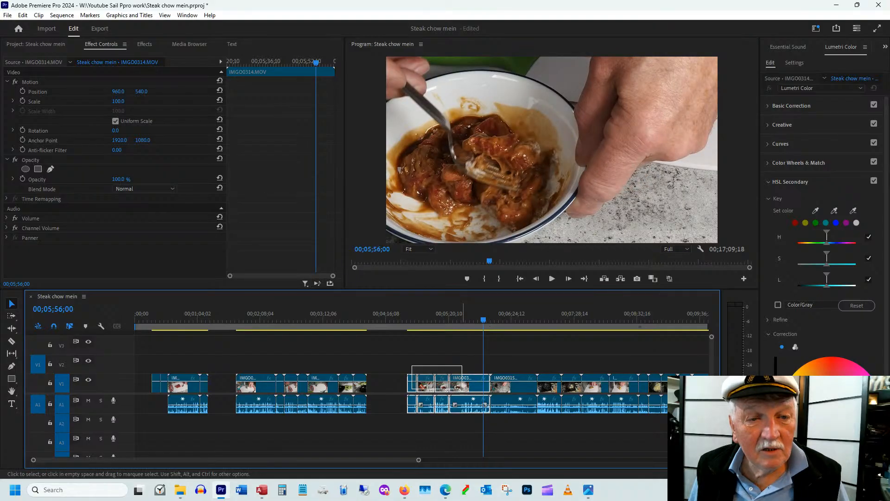
drag(461, 389, 277, 395)
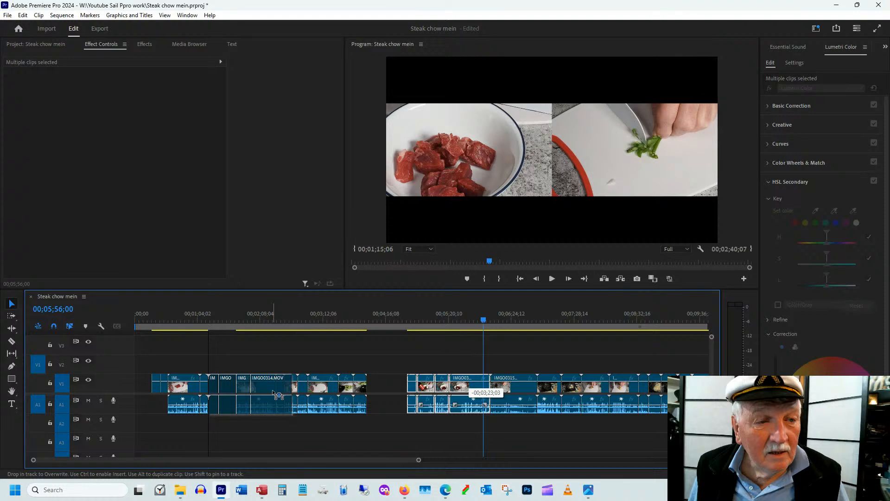
drag(277, 395, 277, 394)
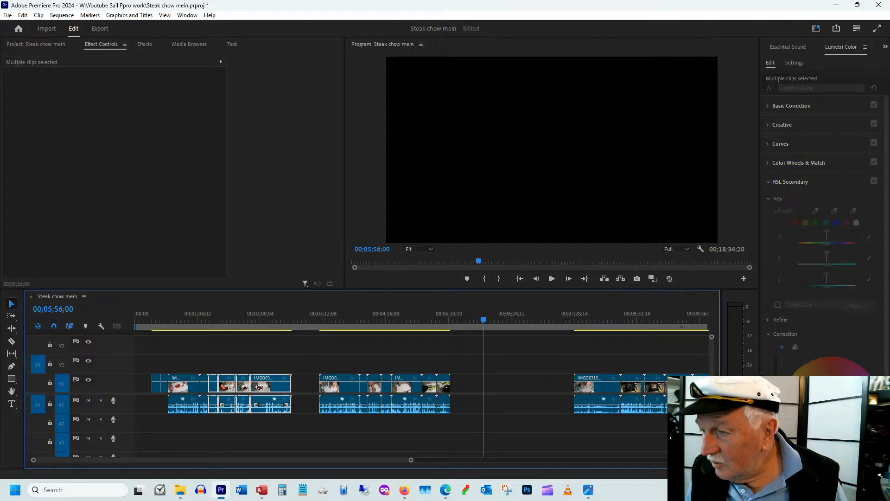
Review the relocated beef footage and play IMGO0309.MOV from its start to examine where the cutting action ends
key(alt+Tab)
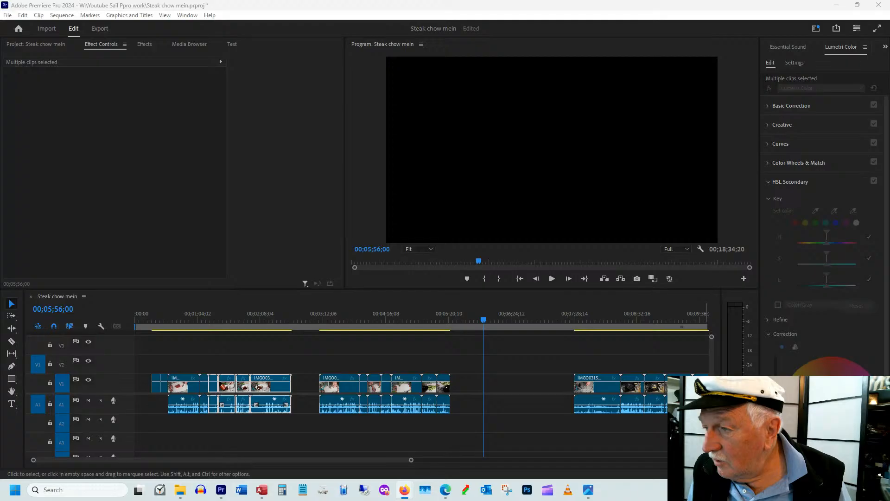
click(213, 319)
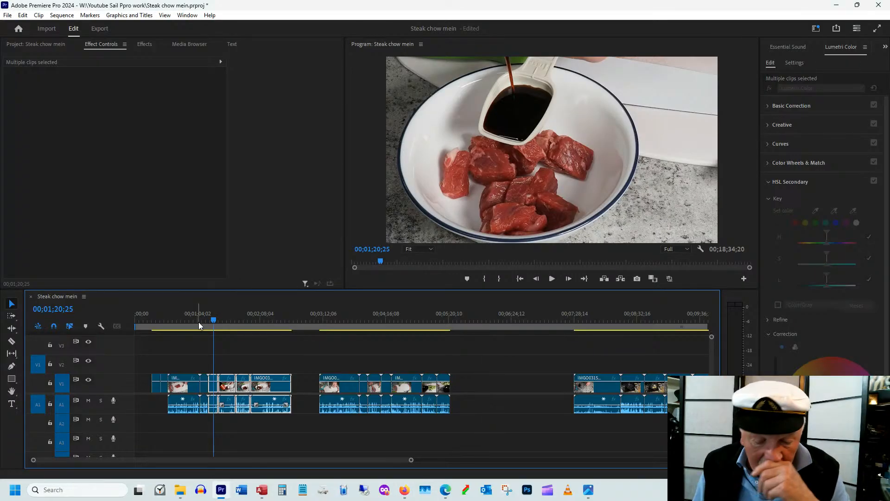
click(180, 323)
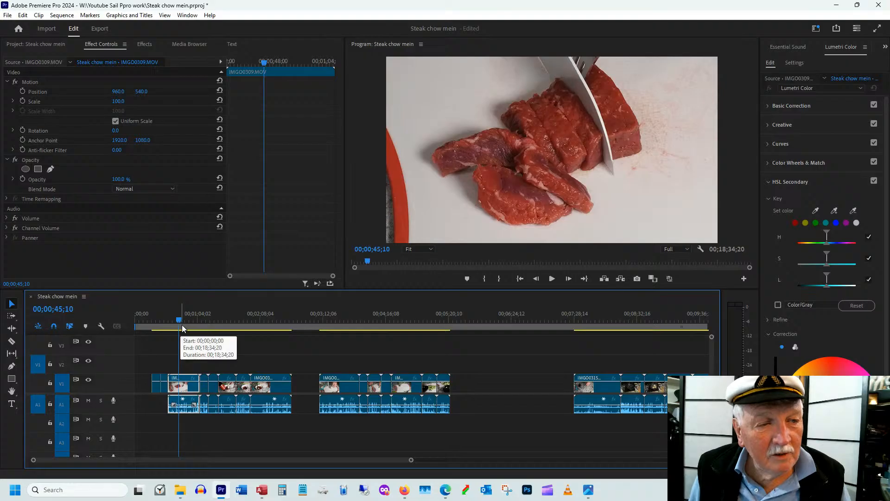
drag(181, 325, 188, 324)
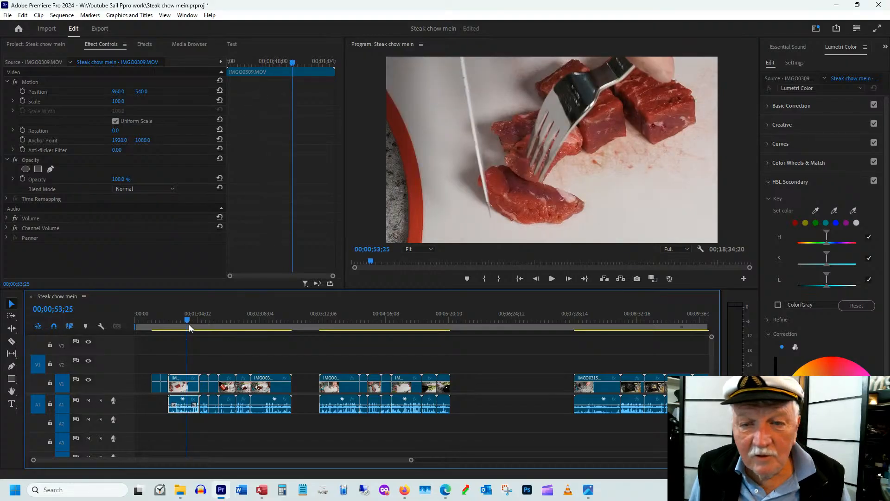
key(space)
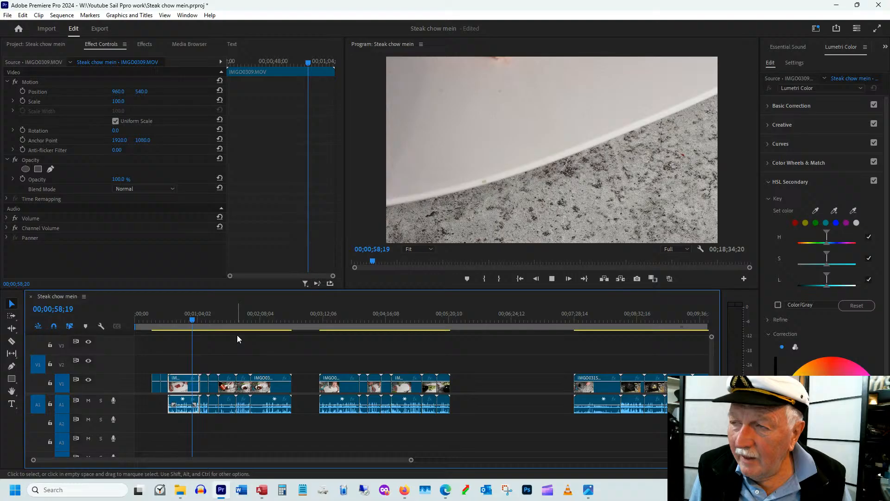
key(space)
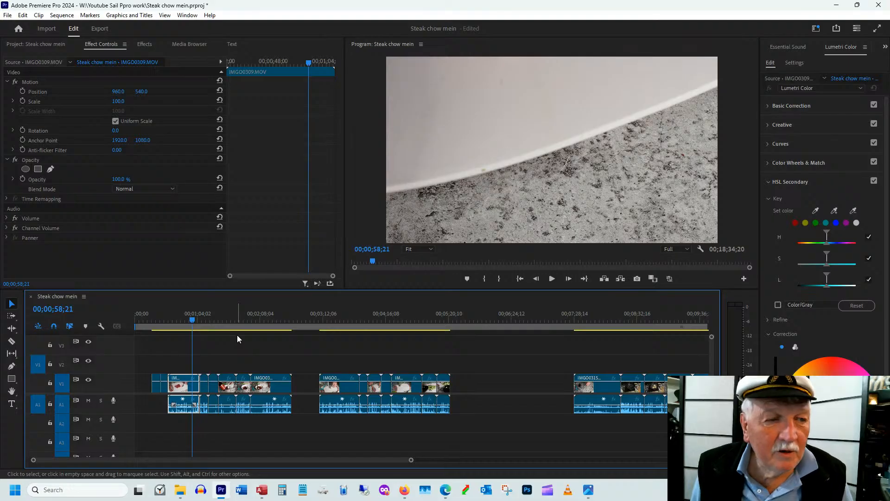
click(162, 326)
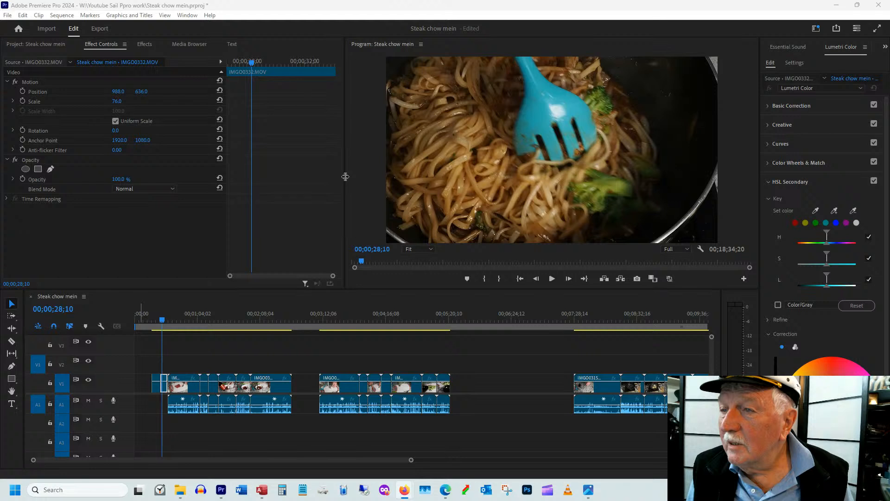
click(182, 319)
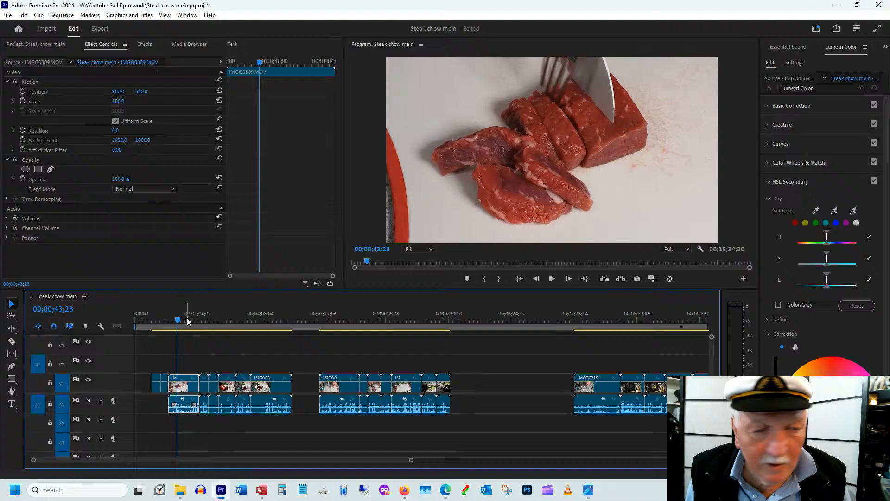
mouse_move(180, 320)
mouse_down()
mouse_move(172, 322)
mouse_move(180, 322)
mouse_up()
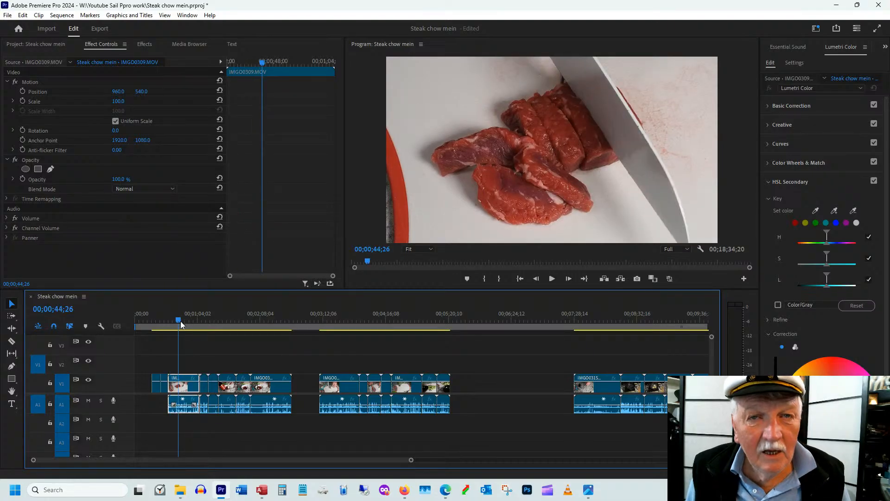
drag(180, 321, 170, 333)
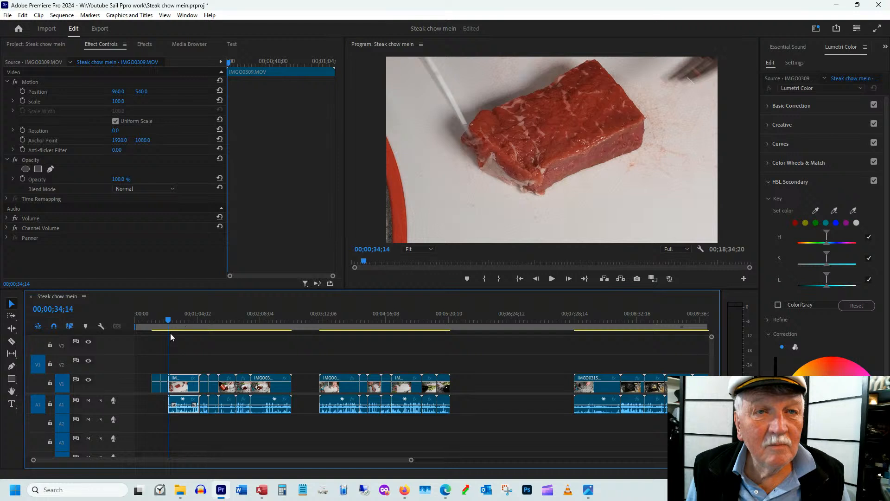
key(space)
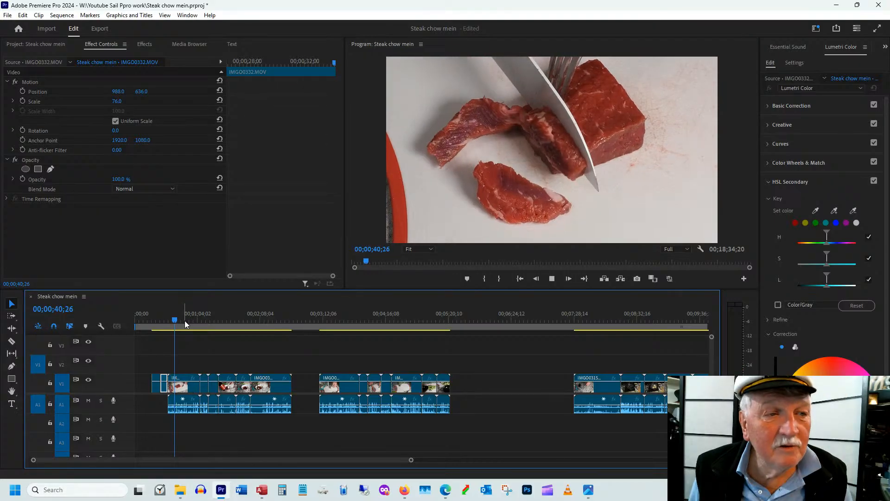
Split the beef-cutting clip IMGO0309.MOV at 00;00;58;03 and delete the part after the cut
drag(185, 321, 193, 320)
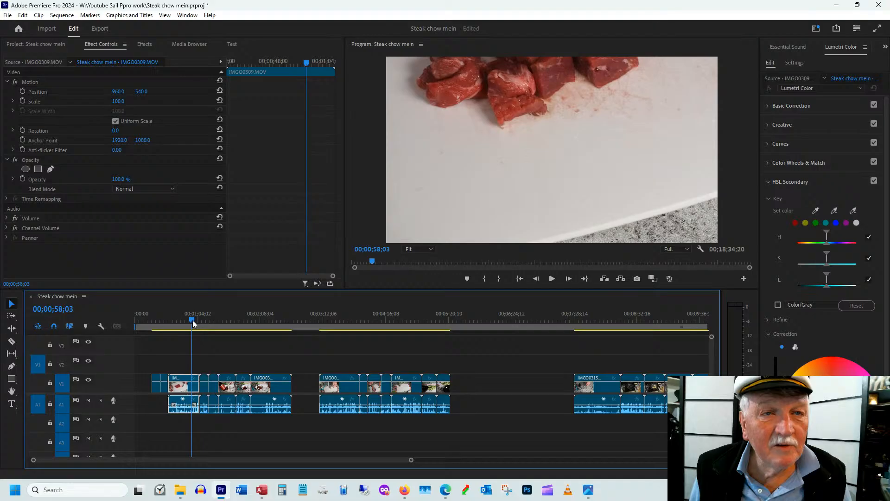
key(ctrl+k)
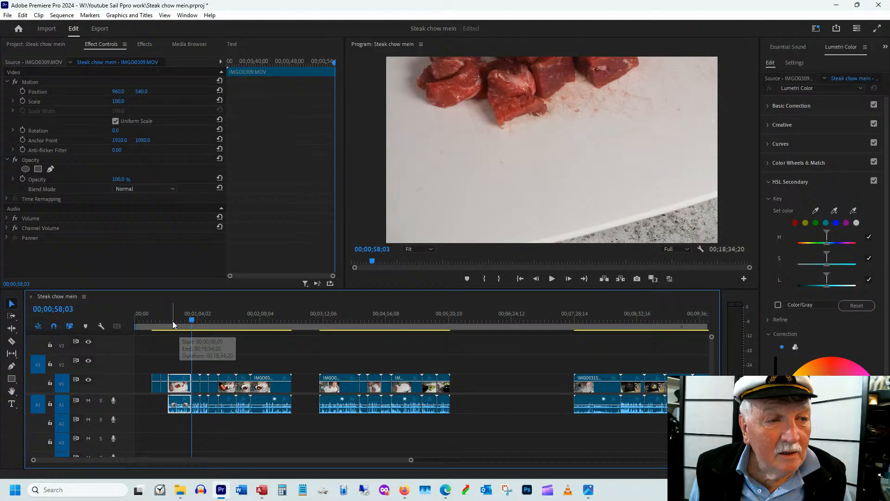
click(195, 315)
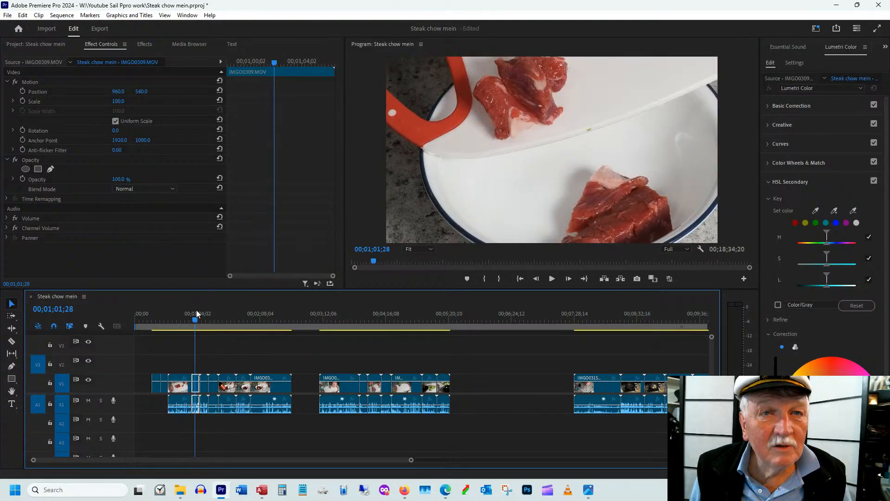
click(202, 315)
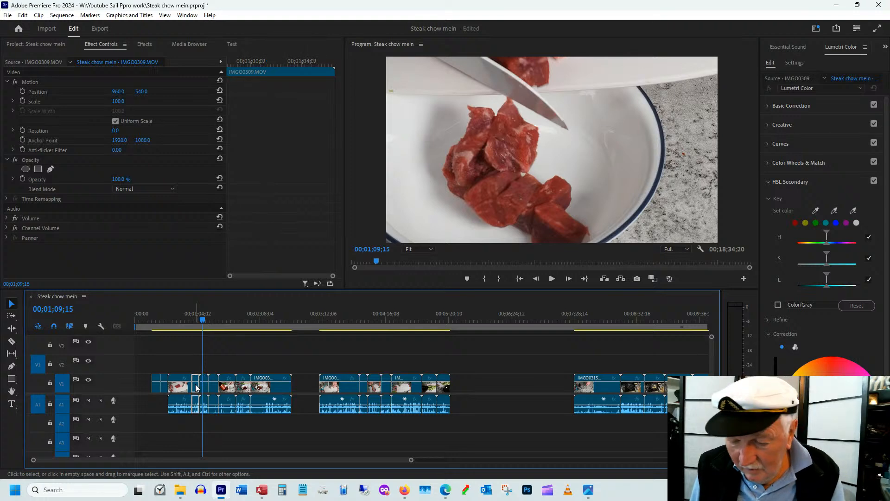
key(Delete)
Review the beef-in-bowl clip IMGO0310.MOV and trim its start to 00;01;08;20, where the first beef pieces reach the bowl
key(space)
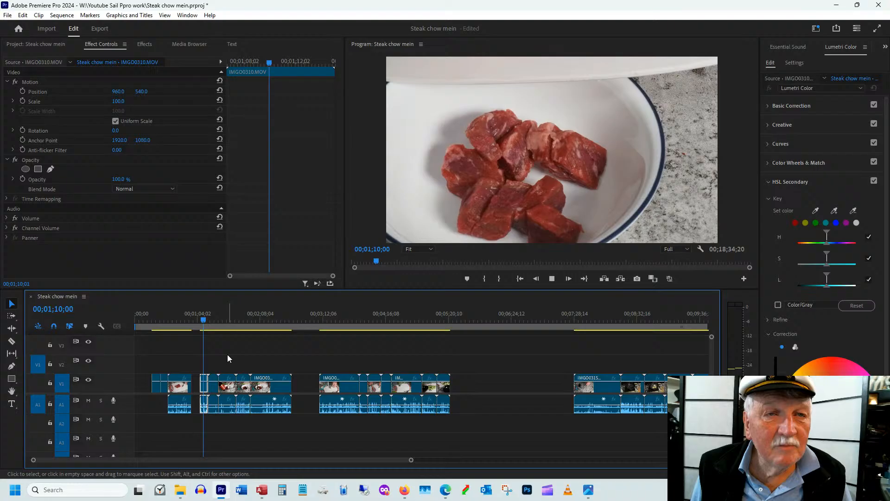
key(space)
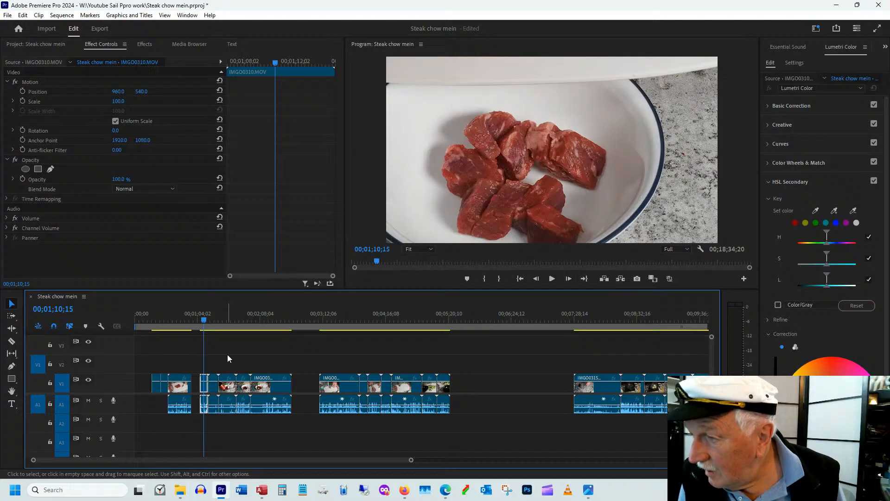
click(205, 320)
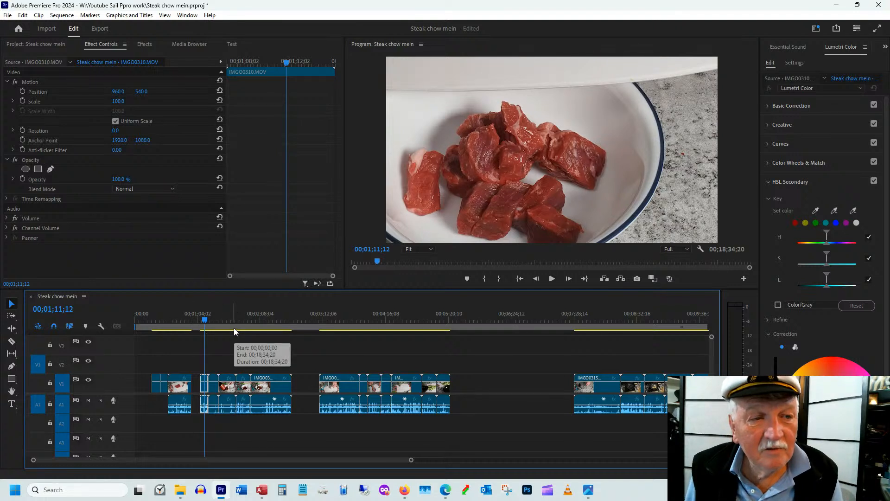
key(equal)
key(equal)
click(366, 319)
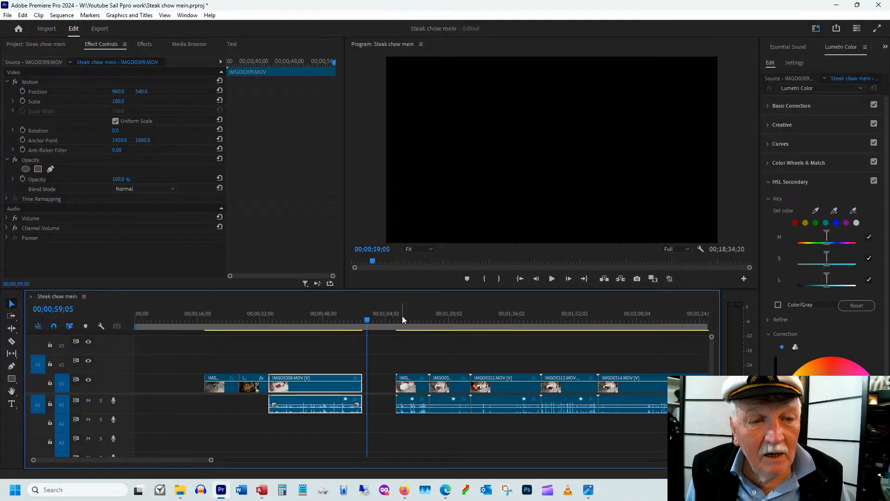
click(402, 317)
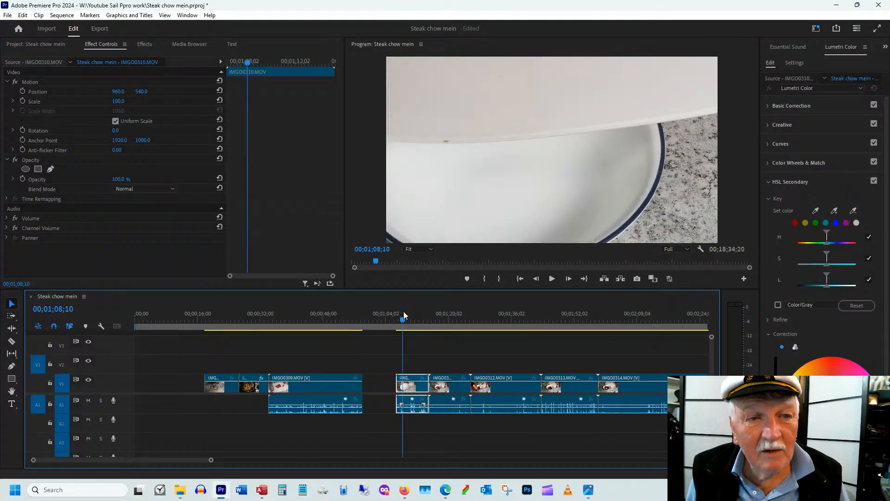
drag(403, 314, 404, 314)
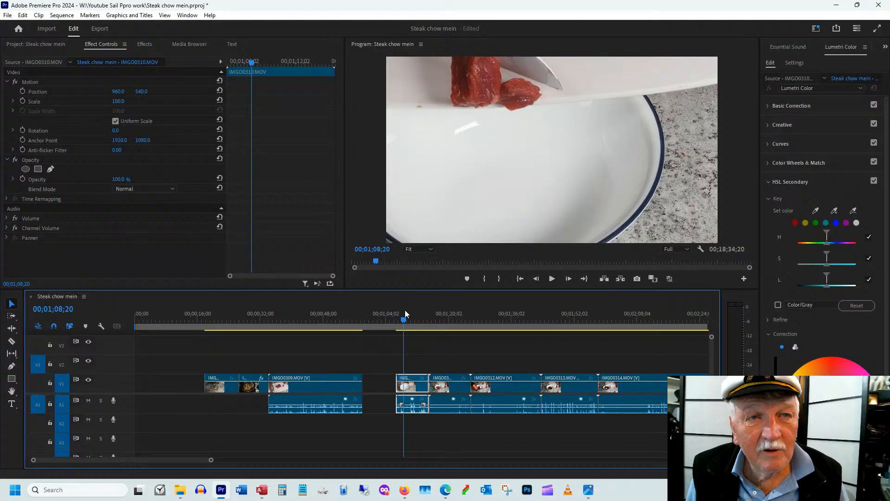
drag(397, 385, 404, 386)
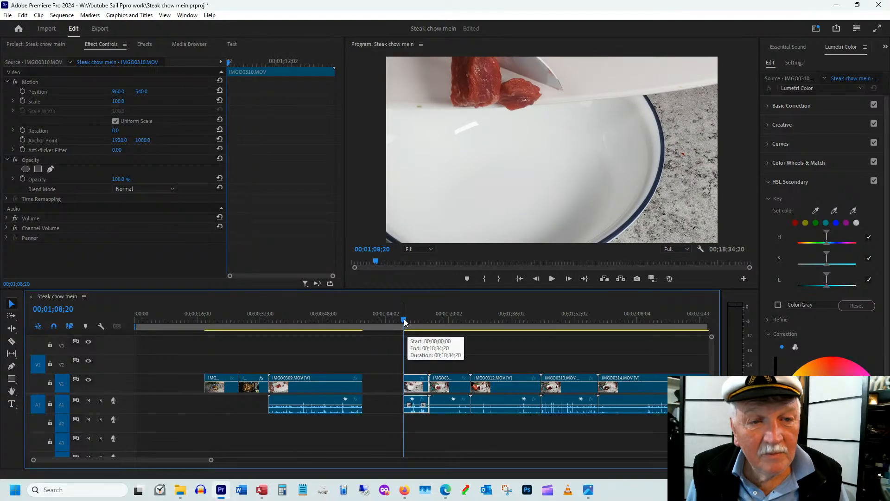
Trim the end of the beef-in-bowl clip IMGO0310.MOV and ripple delete the gap between it and IMGO0309.MOV
drag(405, 318, 418, 319)
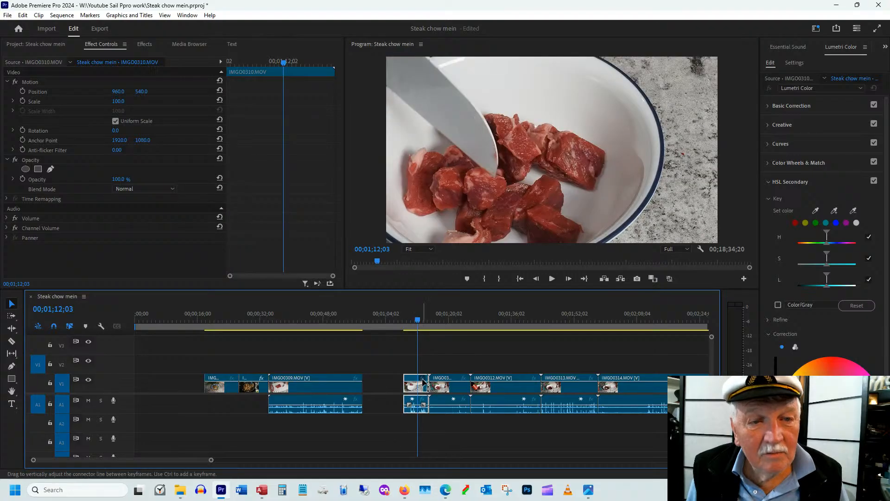
right_click(373, 387)
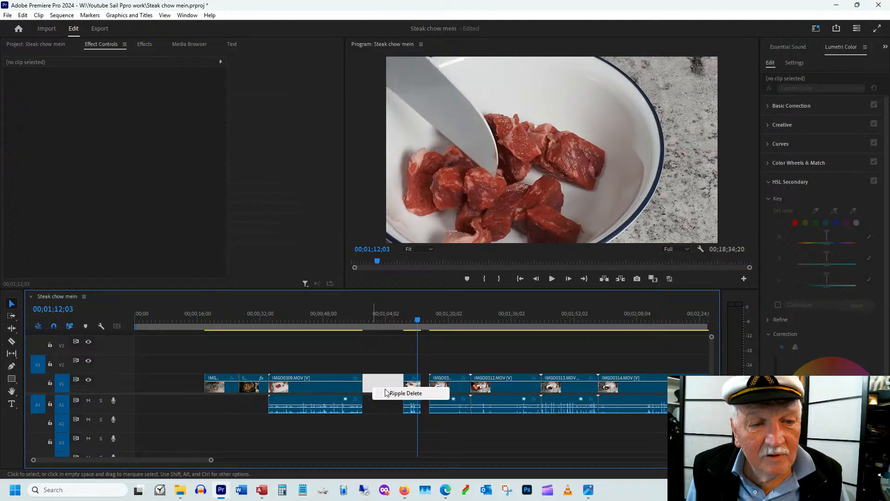
click(403, 393)
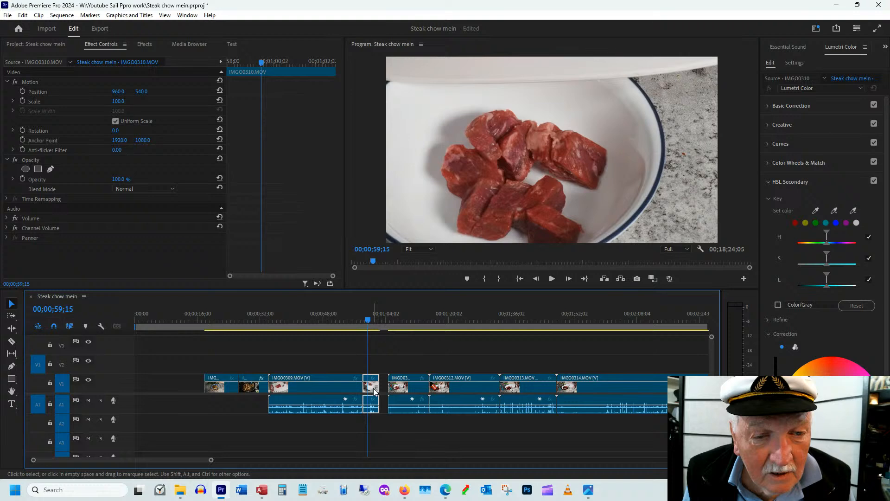
Find the sauce-pouring moment in IMGO0311.MOV and reframe the clip with a scale of 77 and a vertical position of 633
click(393, 316)
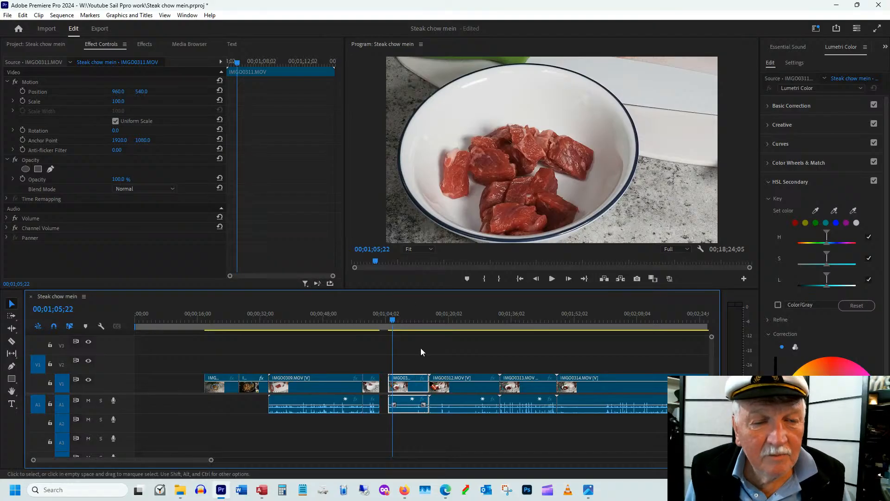
mouse_move(393, 321)
mouse_down()
mouse_move(377, 319)
mouse_move(398, 321)
mouse_up()
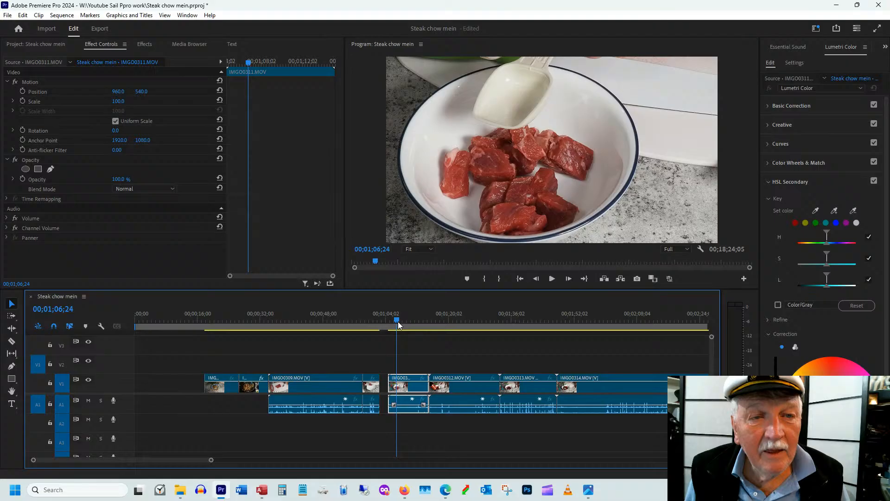
key(space)
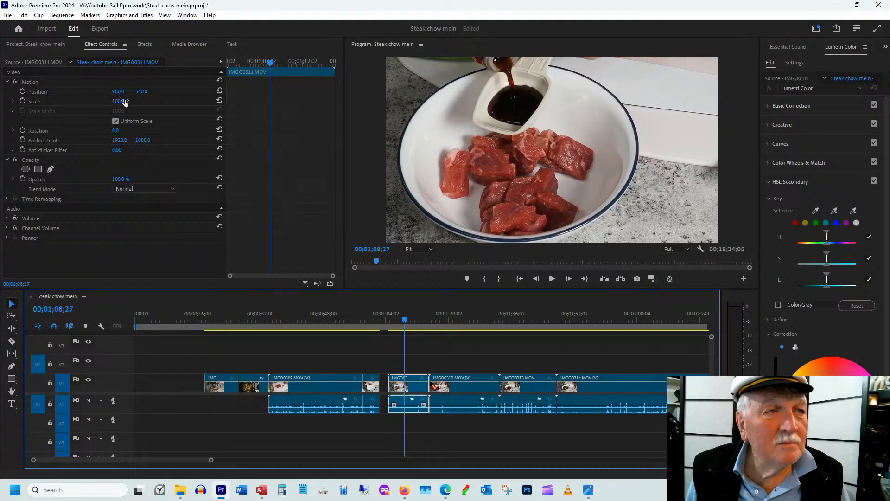
drag(121, 102, 110, 107)
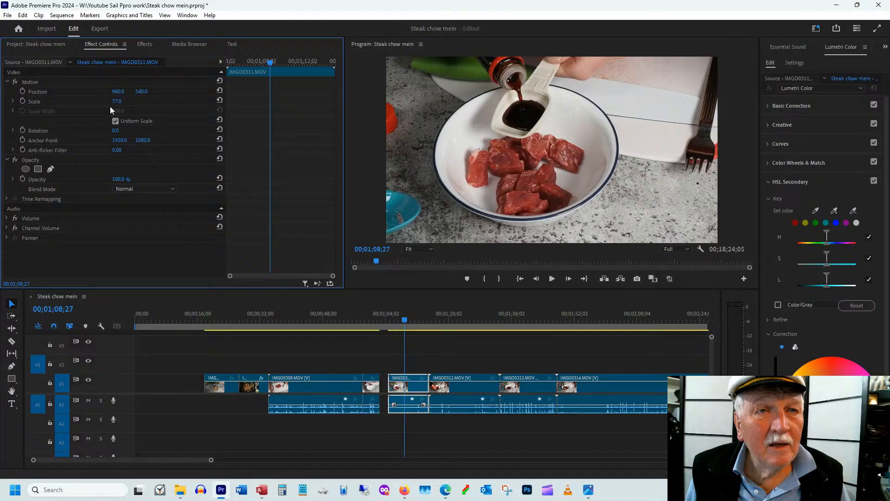
Trim the start of IMGO0311.MOV to just before the sauce is poured into the measuring spoon
click(395, 320)
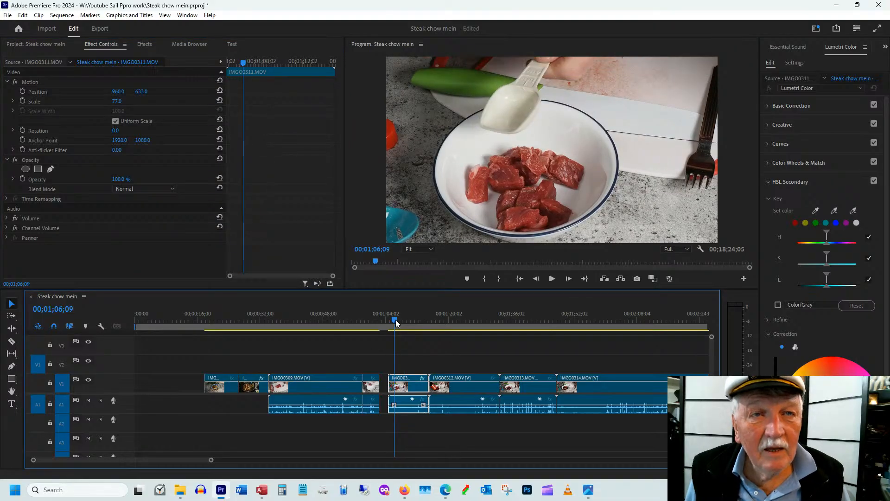
drag(395, 320, 397, 320)
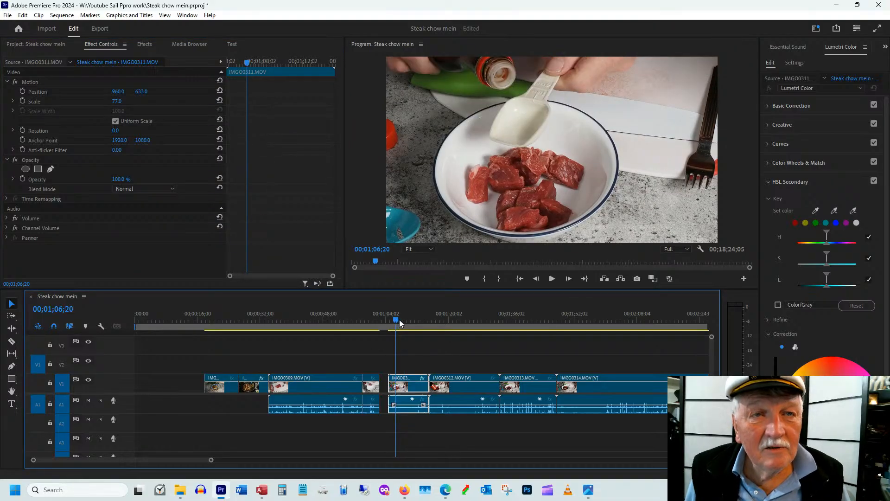
drag(400, 323, 402, 319)
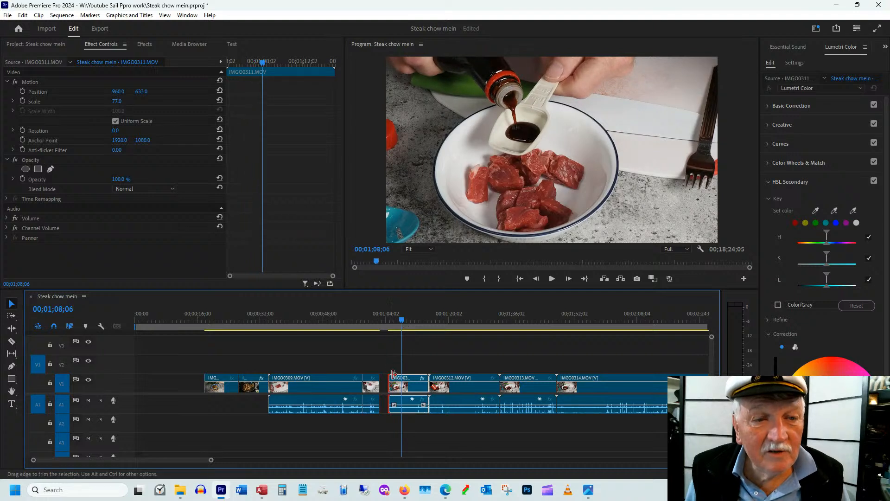
drag(393, 373, 398, 374)
Trim the end of IMGO0311.MOV to 00;01;11;08, after the sauce is emptied, and ripple delete the gap before the clip
mouse_move(407, 323)
mouse_down()
mouse_move(423, 318)
mouse_move(414, 326)
mouse_up()
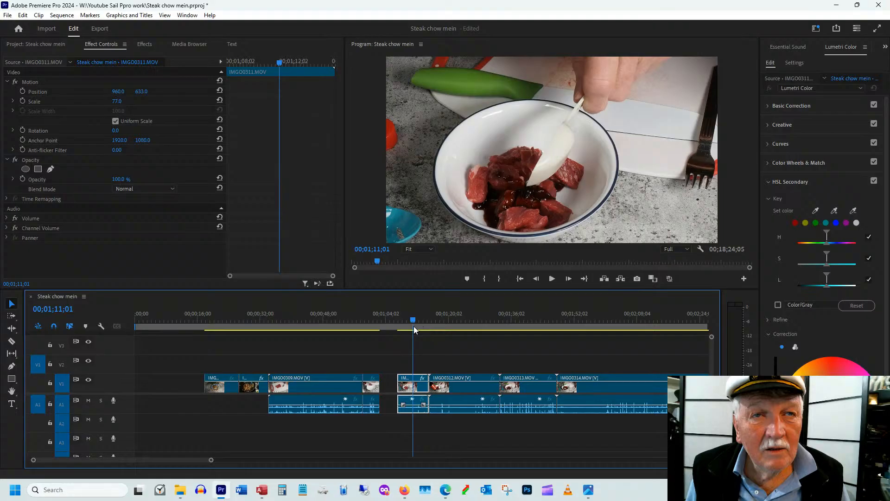
drag(414, 326, 419, 329)
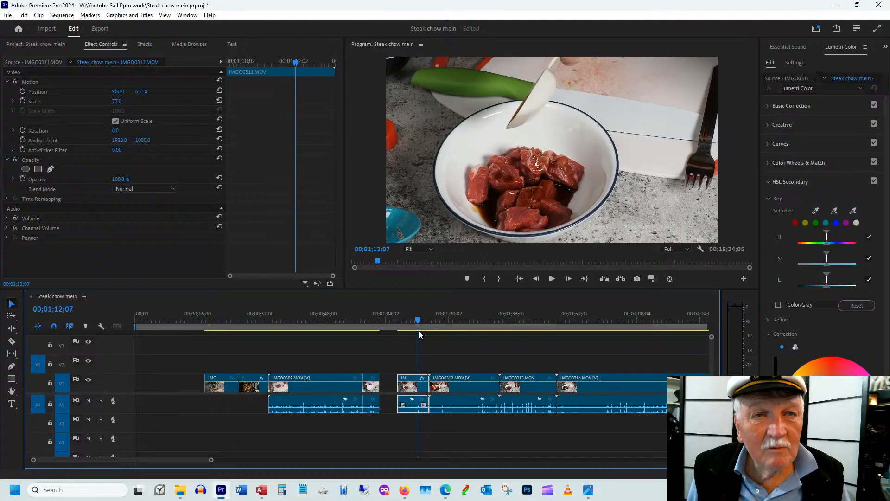
drag(419, 330, 415, 335)
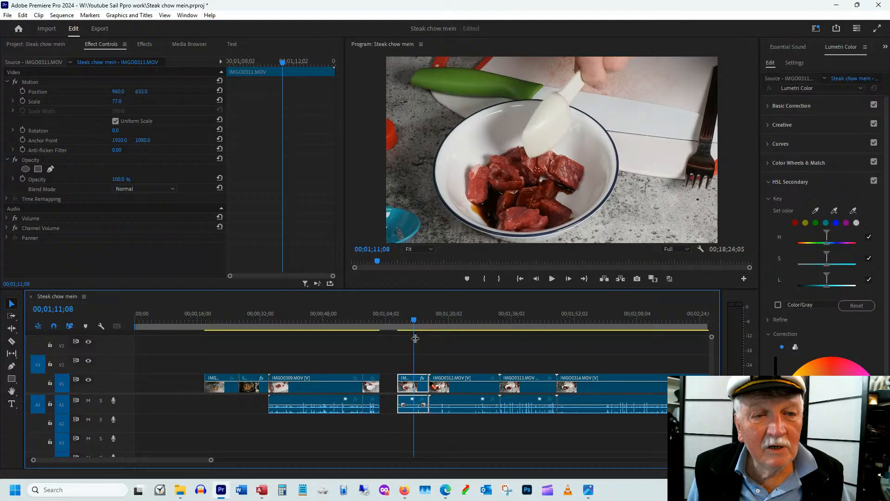
right_click(387, 389)
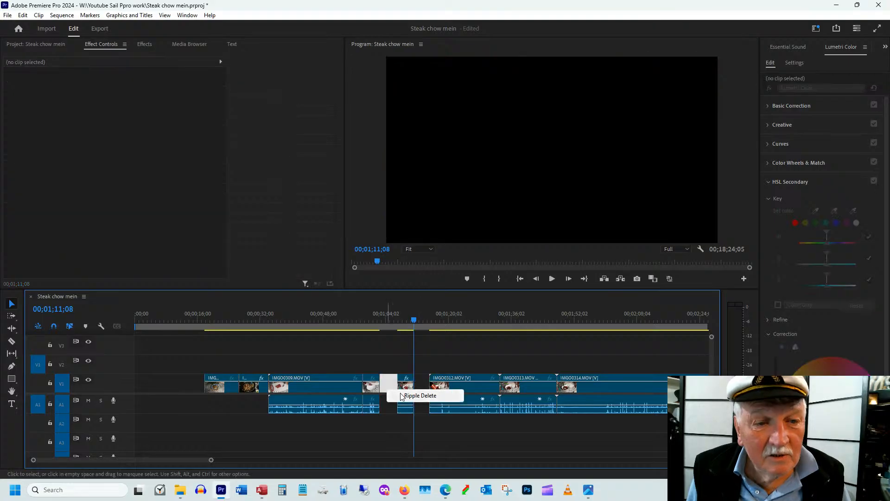
click(406, 395)
Trim the start of the oyster sauce clip IMGO0312.MOV to 00;01;13;19 and move it directly after IMGO0311.MOV
drag(420, 326, 427, 322)
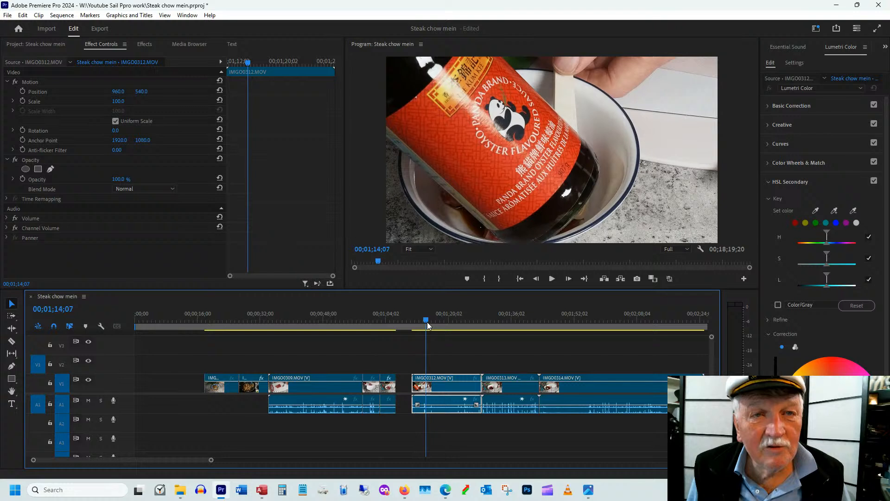
click(427, 322)
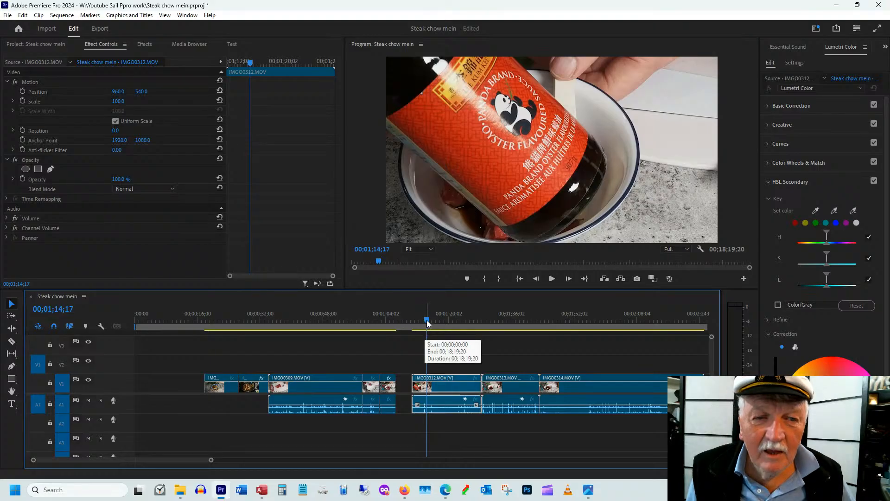
click(425, 321)
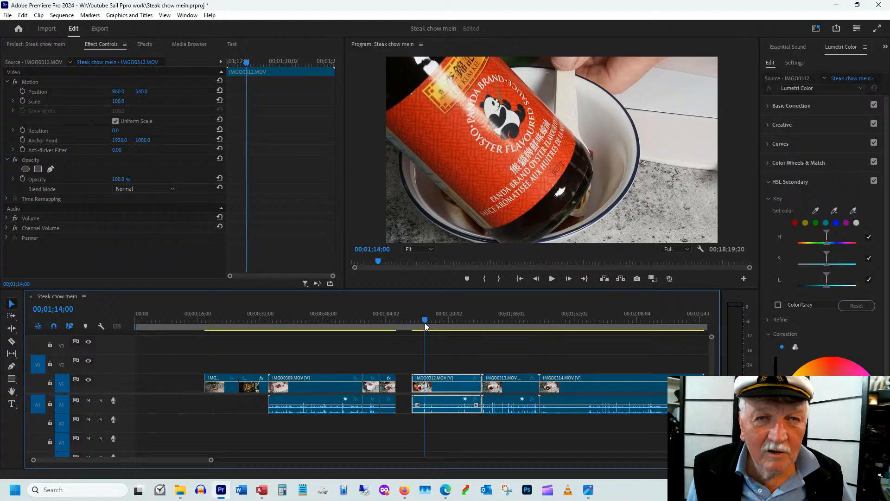
drag(425, 323, 423, 324)
drag(413, 376, 425, 373)
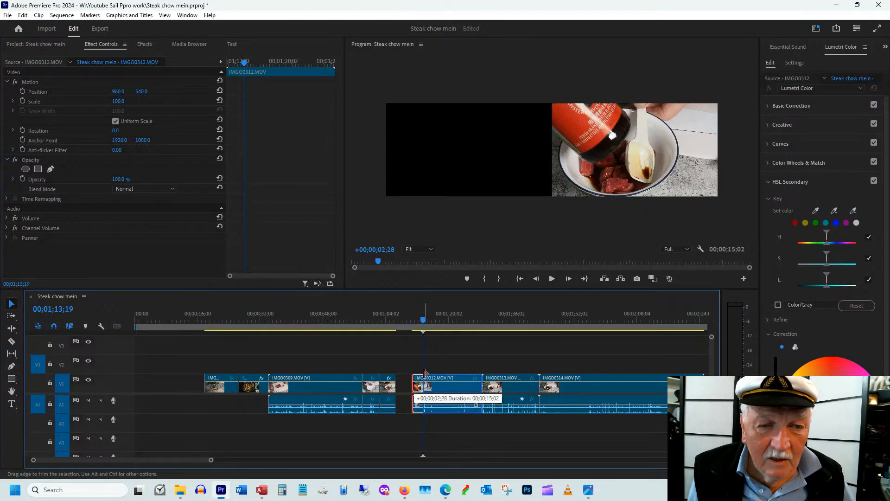
drag(426, 373, 425, 374)
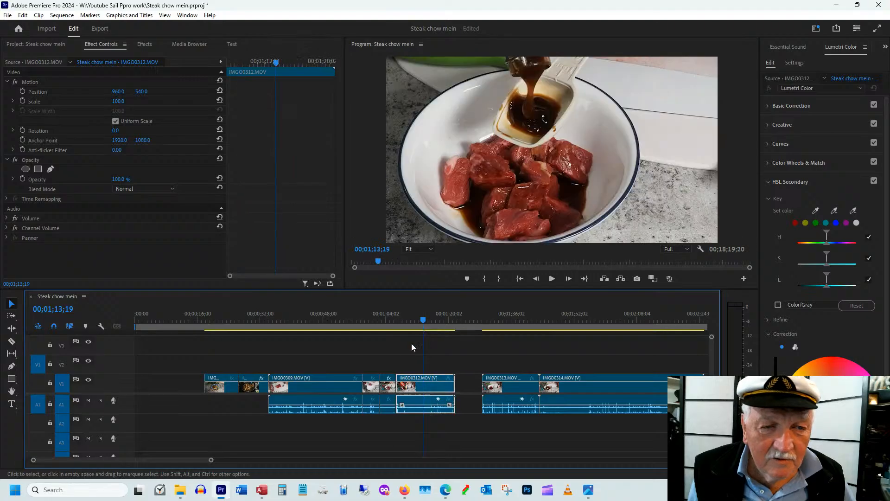
Scrub through the oyster sauce clip IMGO0312.MOV and trim its end to 00;01;18;00, after the sauce is poured over the beef
click(394, 321)
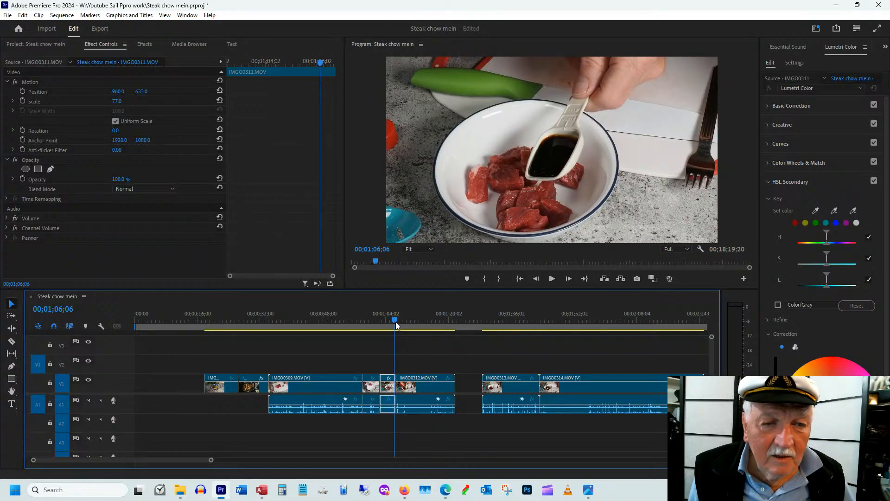
key(Down)
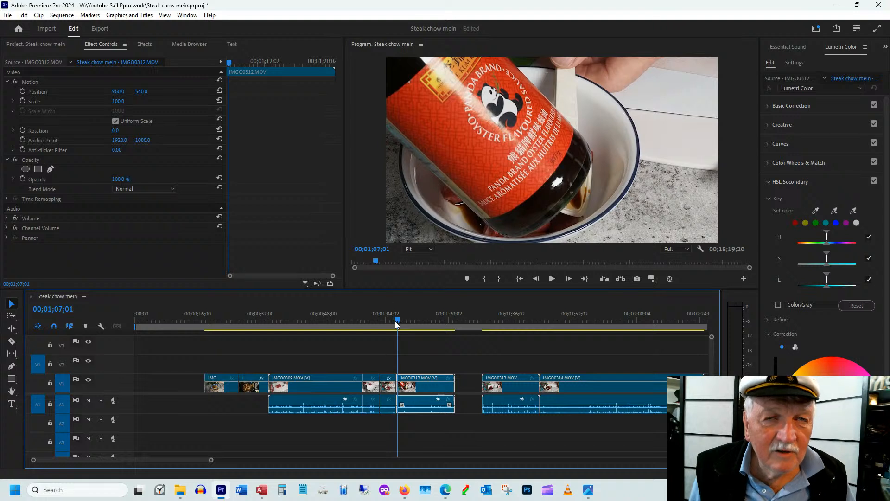
drag(395, 321, 403, 321)
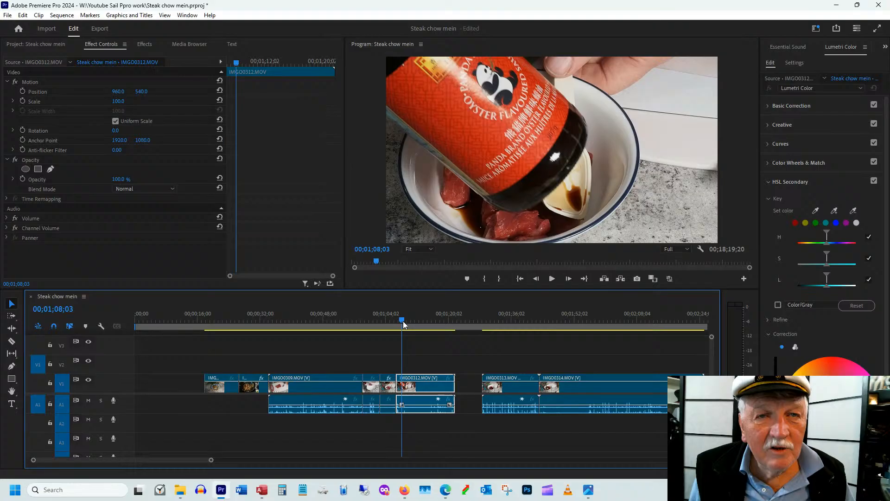
drag(403, 320, 436, 321)
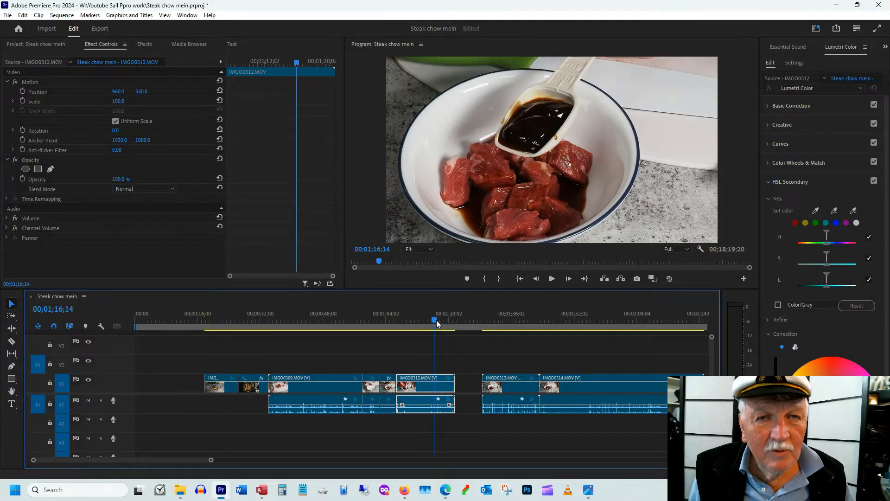
drag(454, 379, 439, 379)
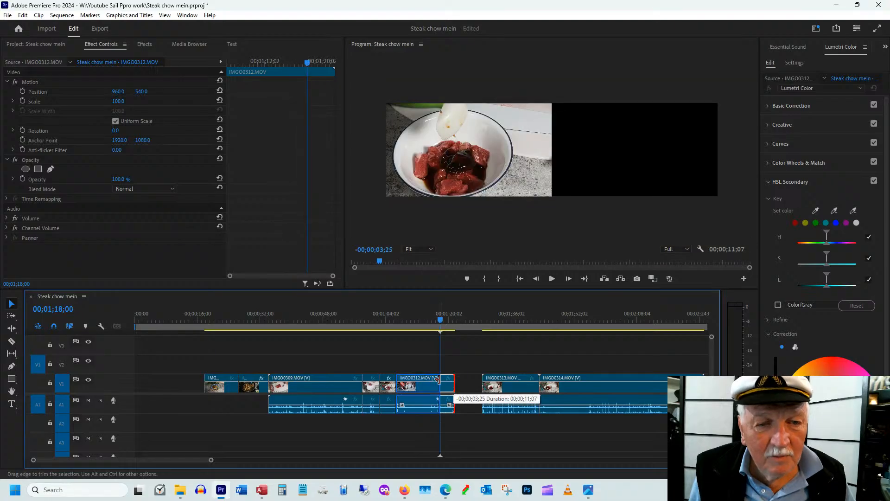
drag(439, 379, 439, 379)
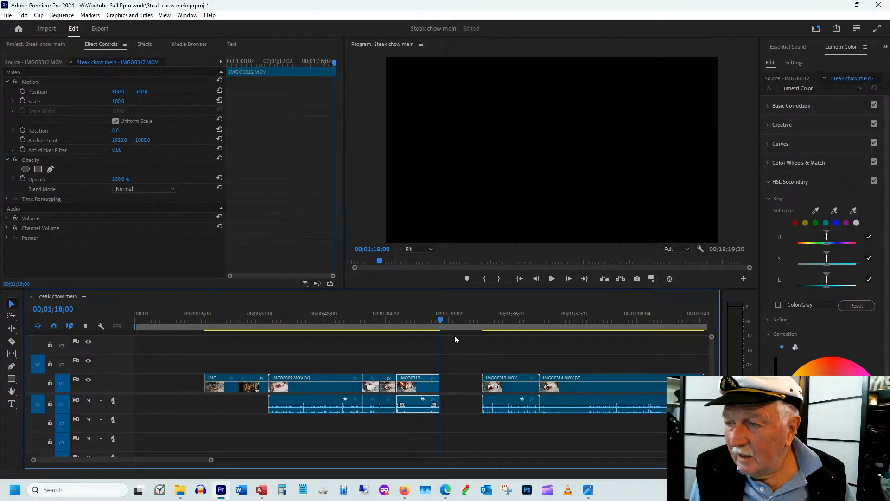
Play the transition from IMGO0311.MOV and match the framing of IMGO0312.MOV with a scale of 82 and a position of 1055, 608
click(390, 319)
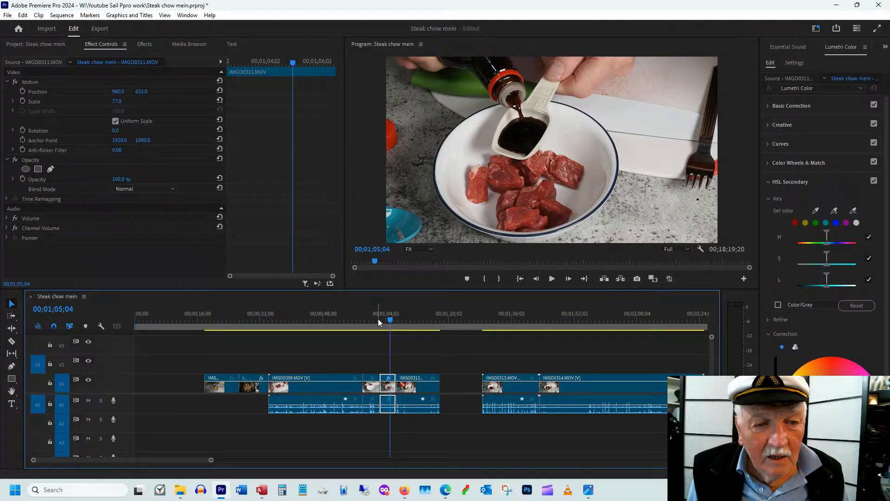
key(space)
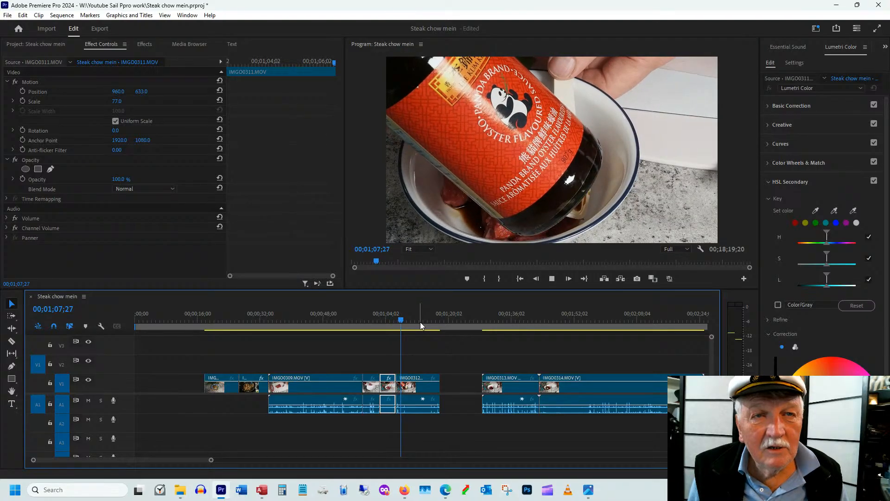
key(space)
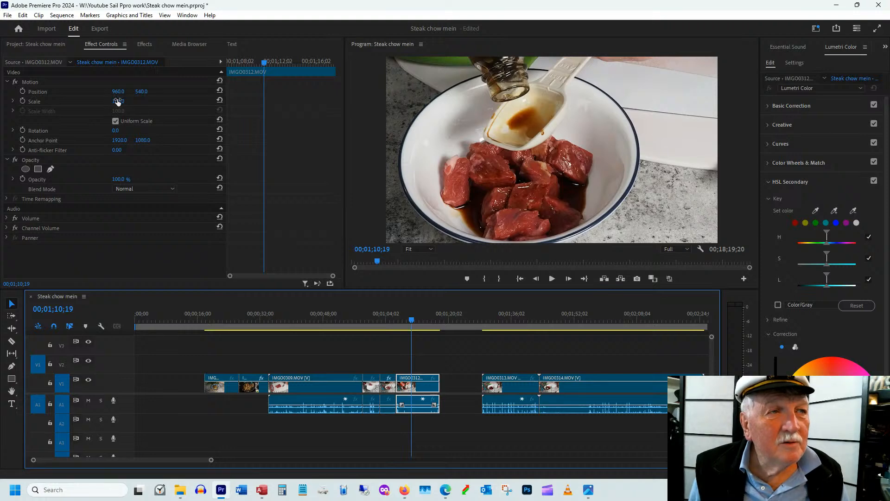
drag(117, 102, 113, 101)
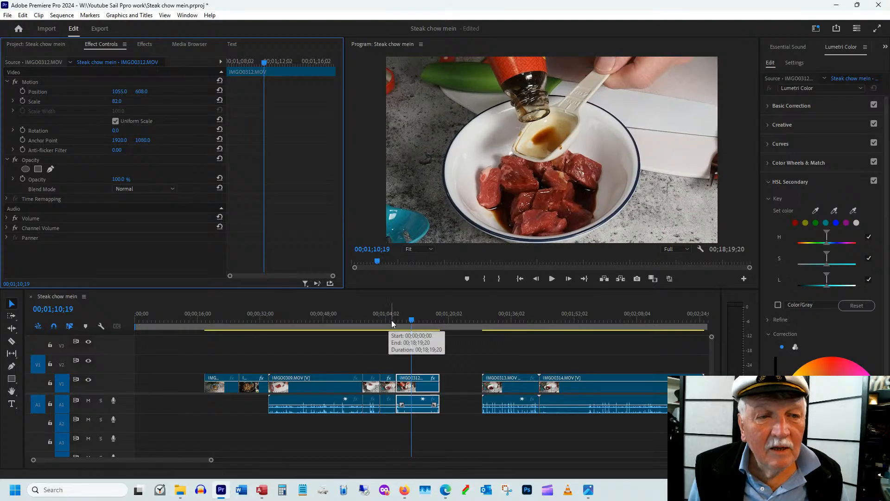
Review the framing and transitions across the beef clips IMGO0310.MOV, IMGO0311.MOV and IMGO0312.MOV
click(390, 319)
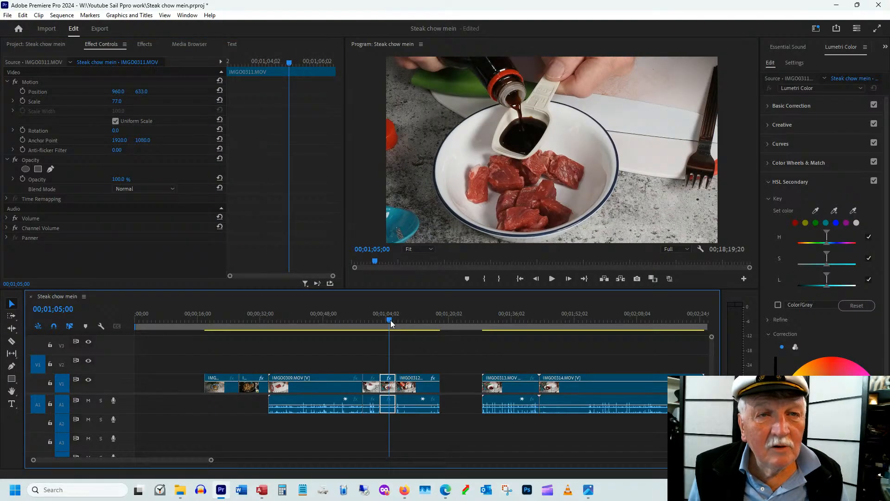
click(374, 329)
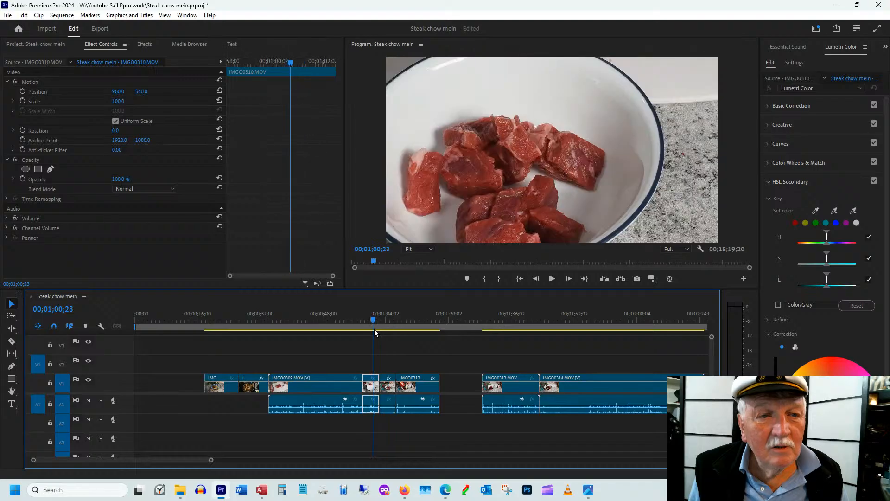
drag(375, 330, 387, 330)
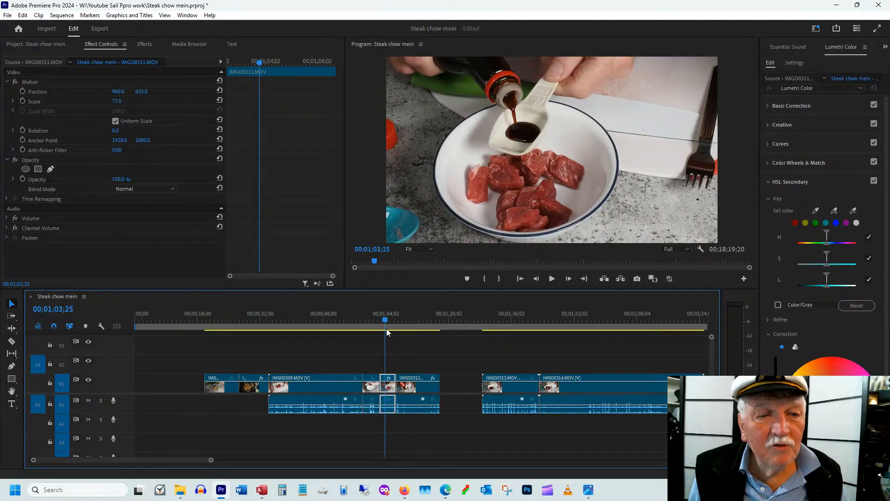
click(395, 320)
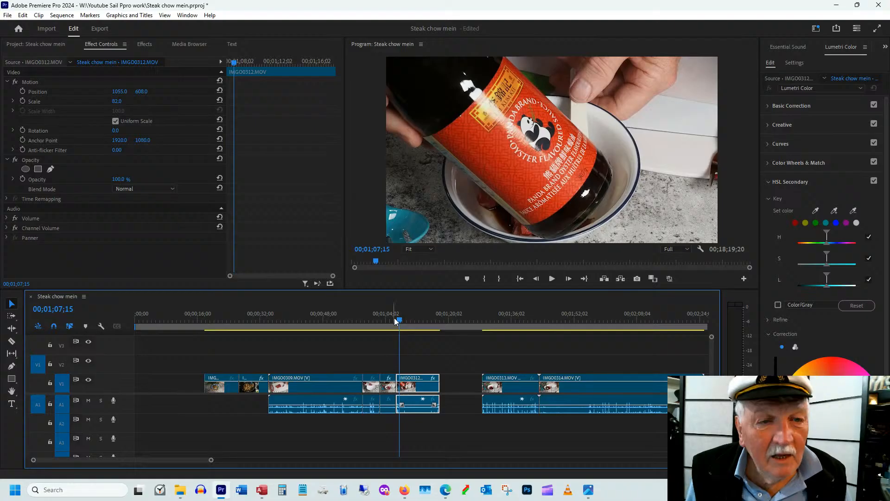
drag(394, 319, 421, 321)
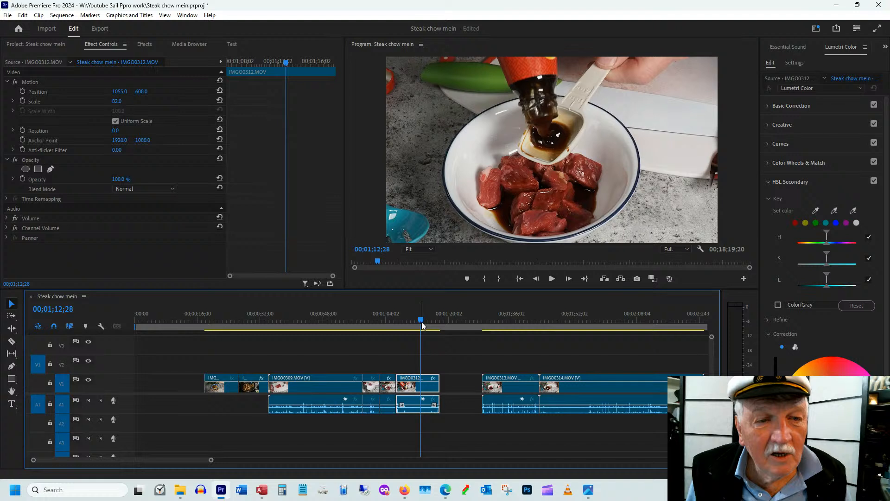
Scrub through the mixing clip IMGO0313.MOV and trim its end to 00;01;41;19
scroll(421, 349, right, 3)
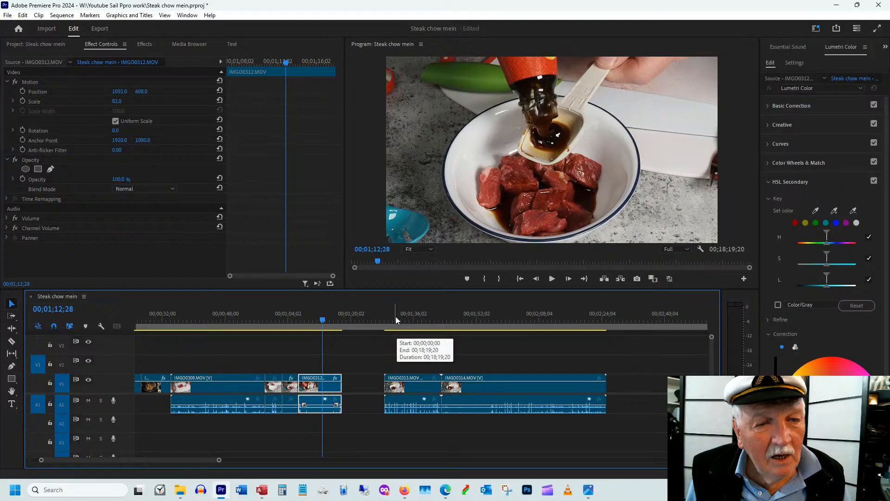
drag(395, 318, 424, 312)
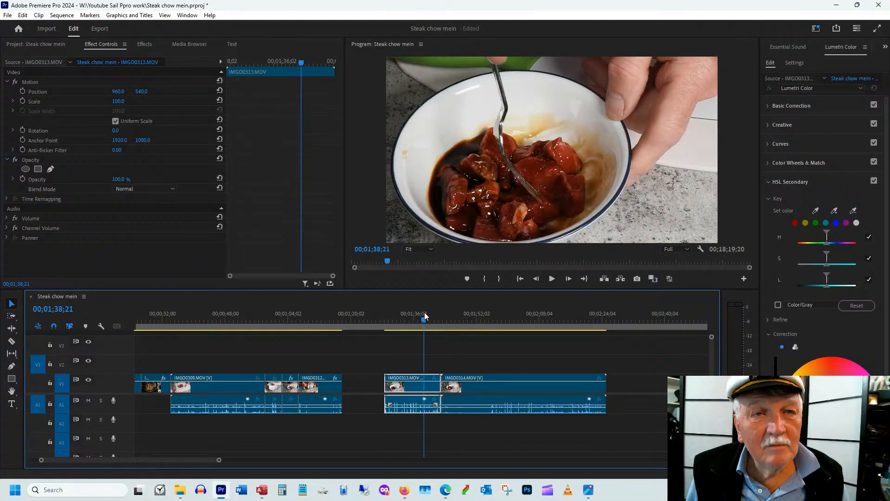
drag(424, 313, 425, 322)
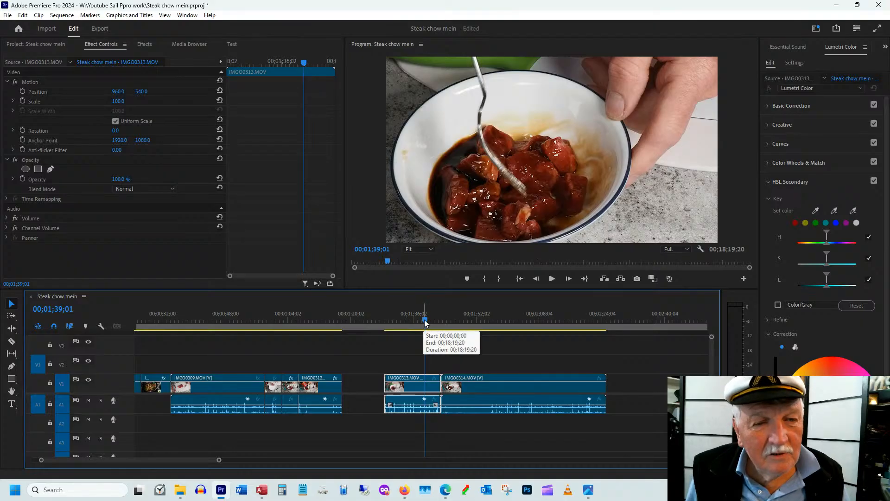
drag(425, 322, 435, 313)
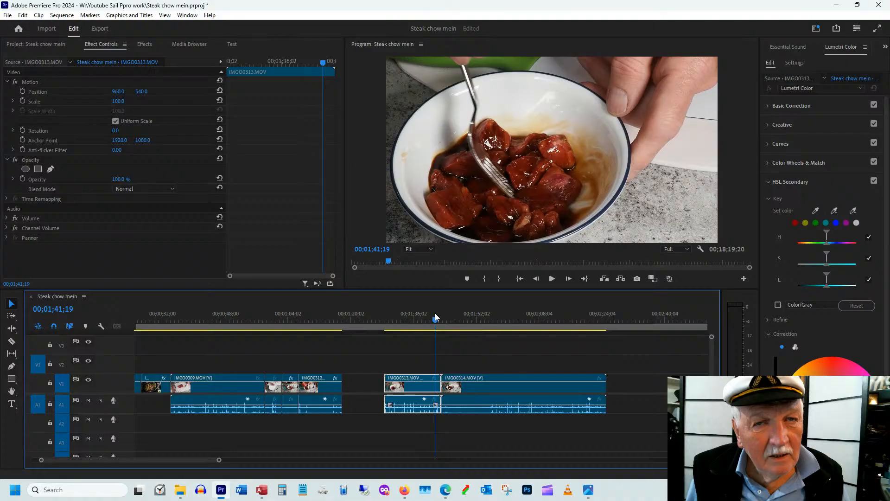
key(ctrl+alt+w)
Trim the start of IMGO0313.MOV to 00;01;29;22, as the fork enters, and ripple delete the gap before the clip
drag(387, 322, 389, 326)
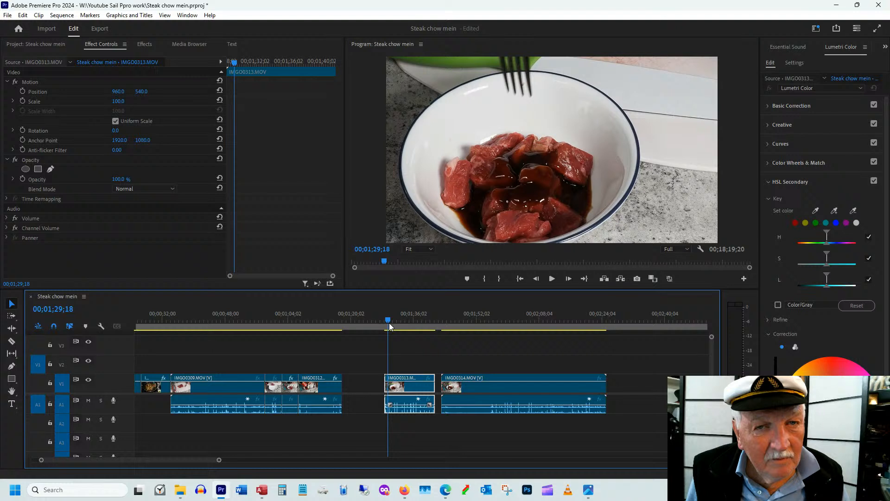
key(ctrl+alt+q)
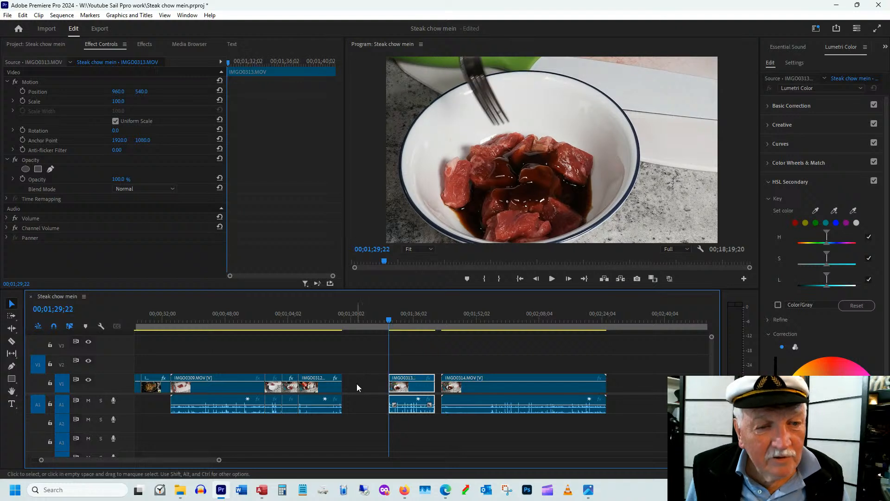
click(355, 383)
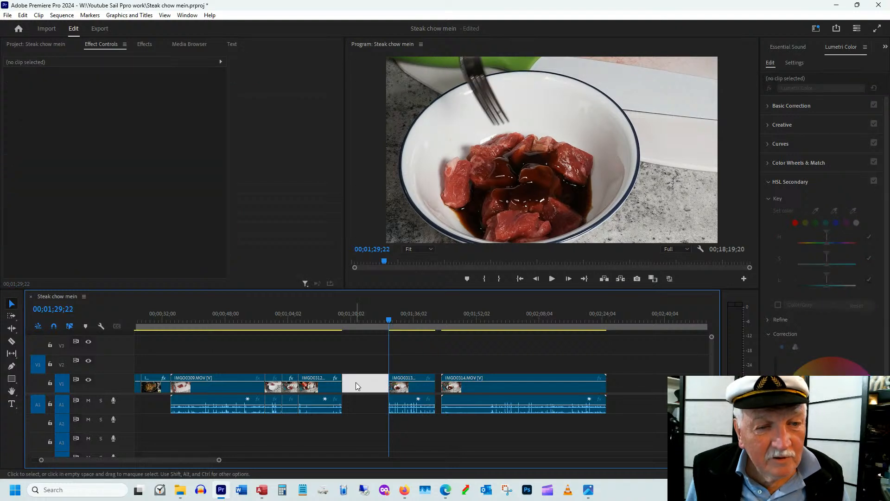
key(Delete)
click(355, 383)
Scrub from IMGO0313.MOV into IMGO0314.MOV and reframe IMGO0314.MOV with a scale of 71 and a position of 960, 629
drag(330, 323, 358, 323)
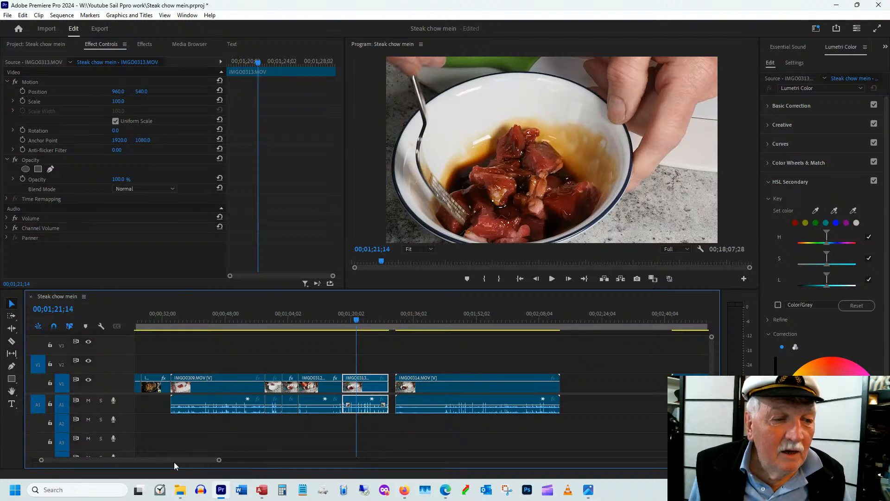
drag(378, 315, 390, 316)
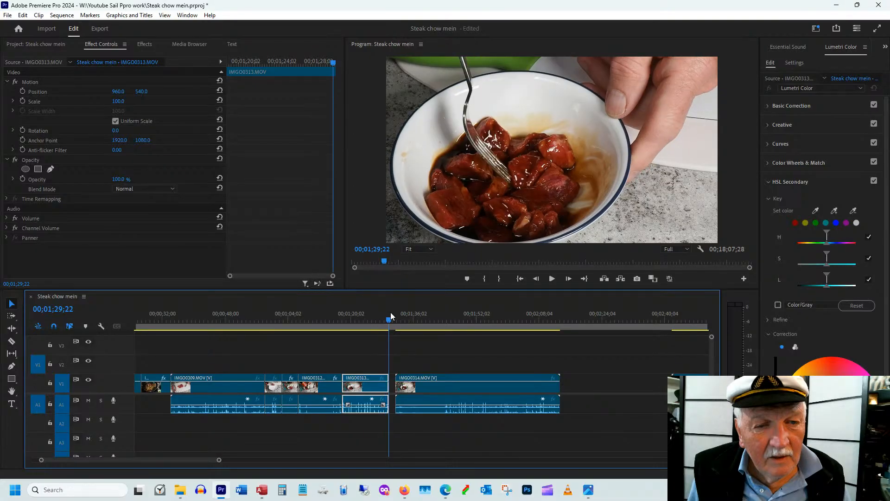
drag(391, 312, 411, 319)
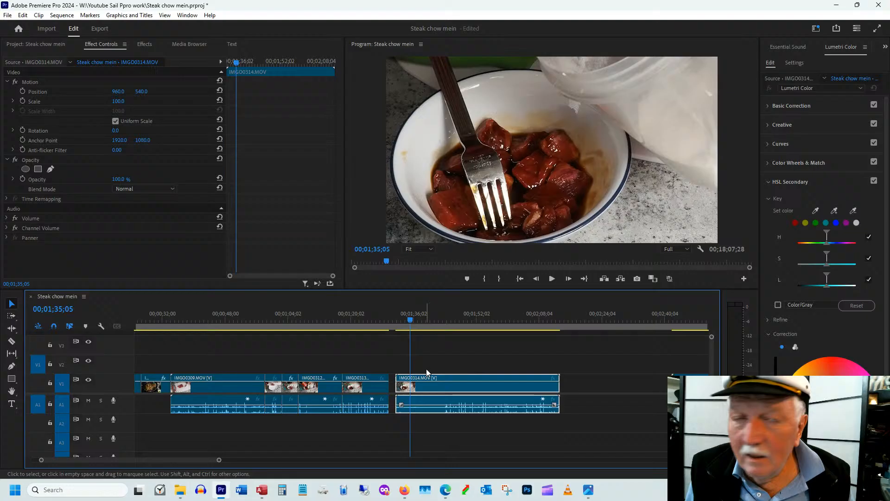
click(412, 319)
drag(412, 320, 410, 320)
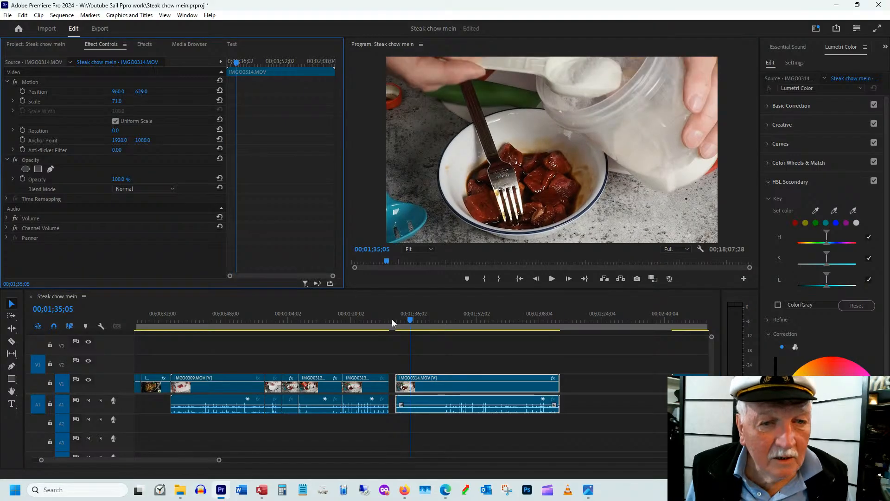
Find where the white powder is first added in IMGO0314.MOV and trim the clip's start to 00;01;39;01
click(406, 320)
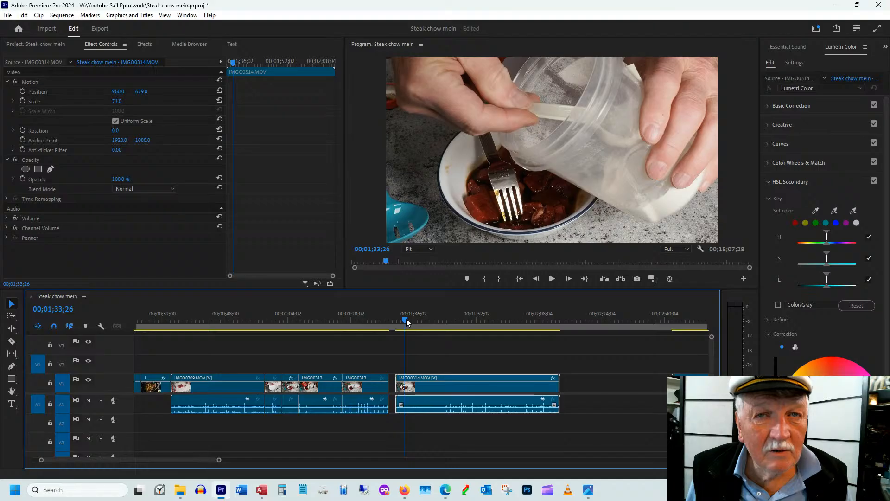
drag(406, 318, 430, 316)
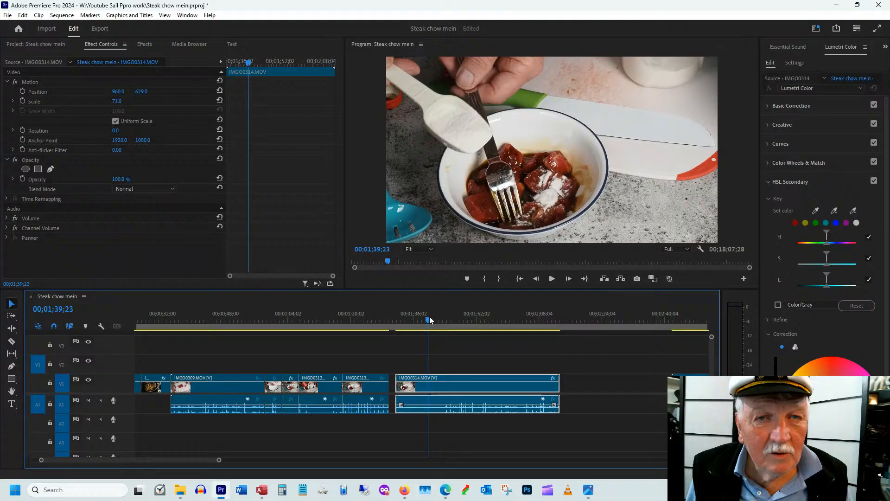
drag(398, 383, 425, 377)
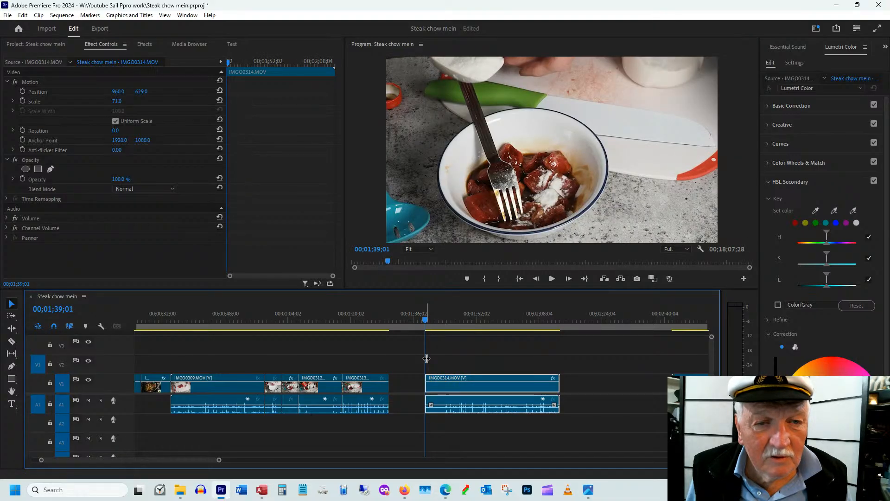
Trim the end of IMGO0314.MOV slightly, after the beef is fully mixed, and move the clip directly after IMGO0313.MOV
drag(427, 321, 510, 325)
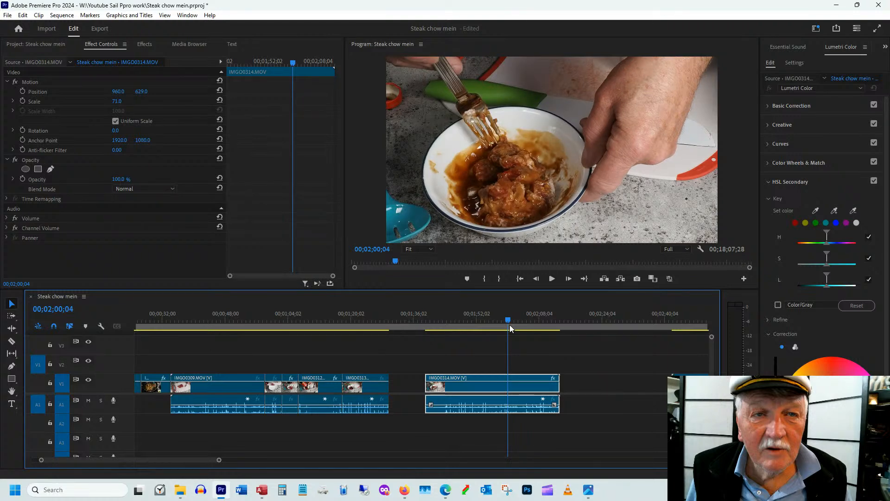
drag(510, 325, 544, 311)
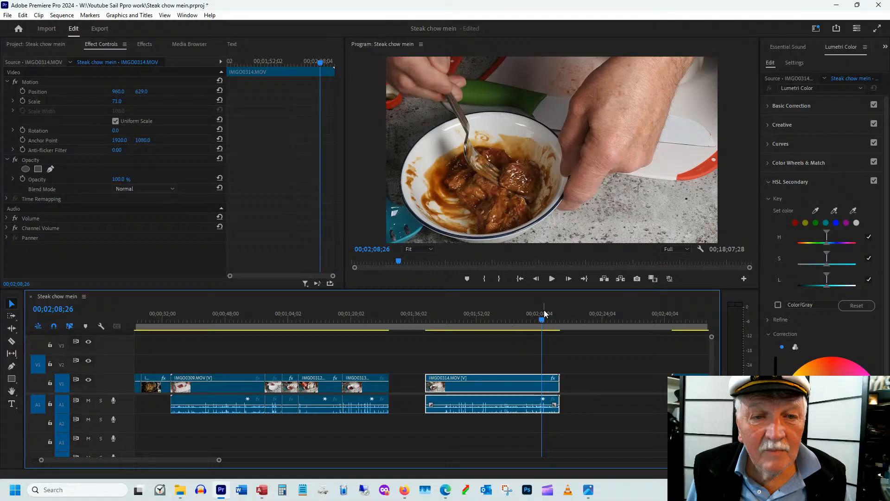
drag(558, 381, 550, 381)
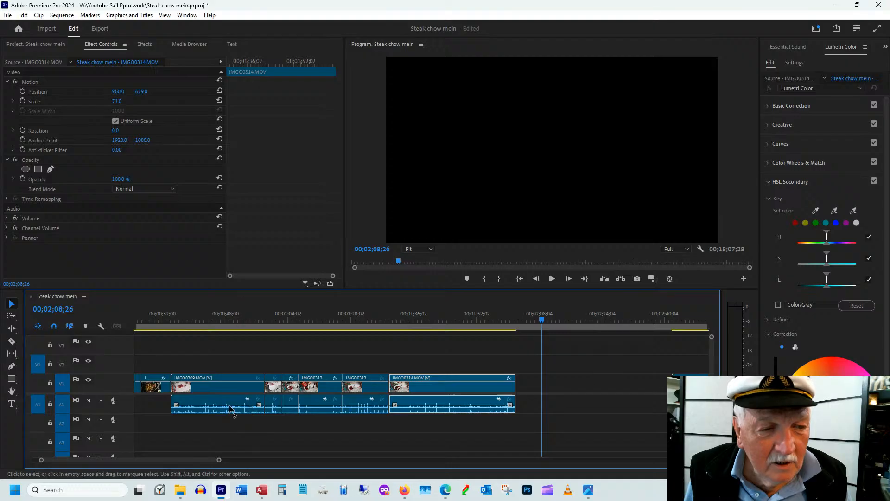
Set the scale of IMGO0314.MOV to 78 and scrub through the clip to check the framing
scroll(230, 408, down, 3)
click(327, 320)
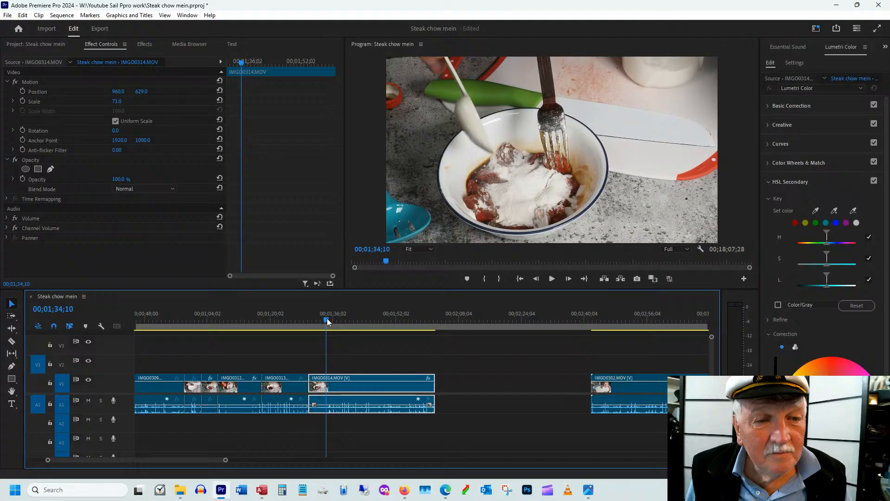
drag(327, 318, 335, 336)
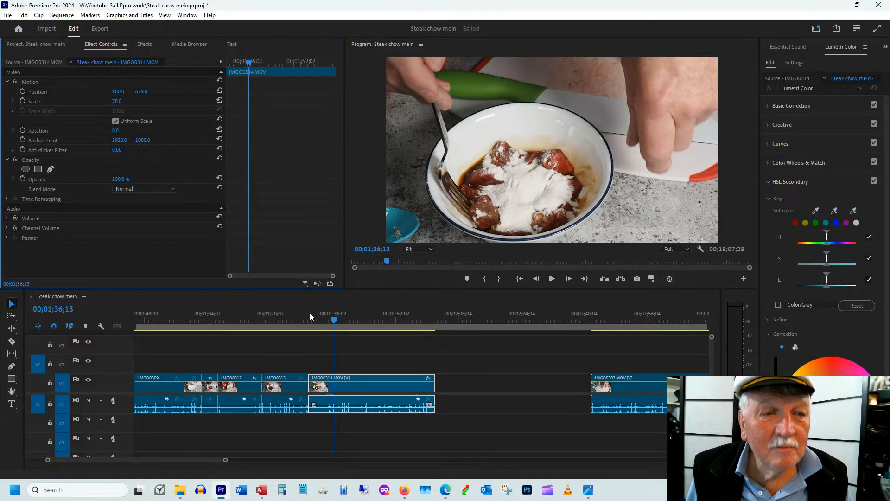
drag(309, 313, 411, 314)
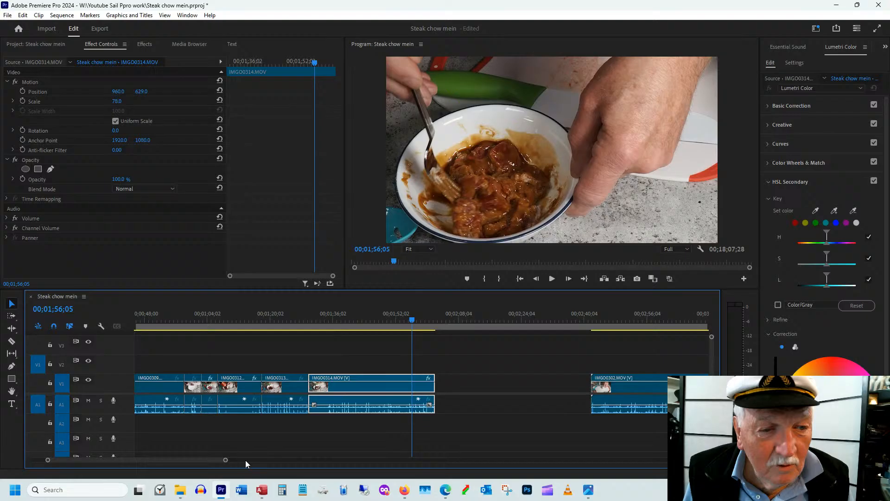
scroll(245, 460, up, 5)
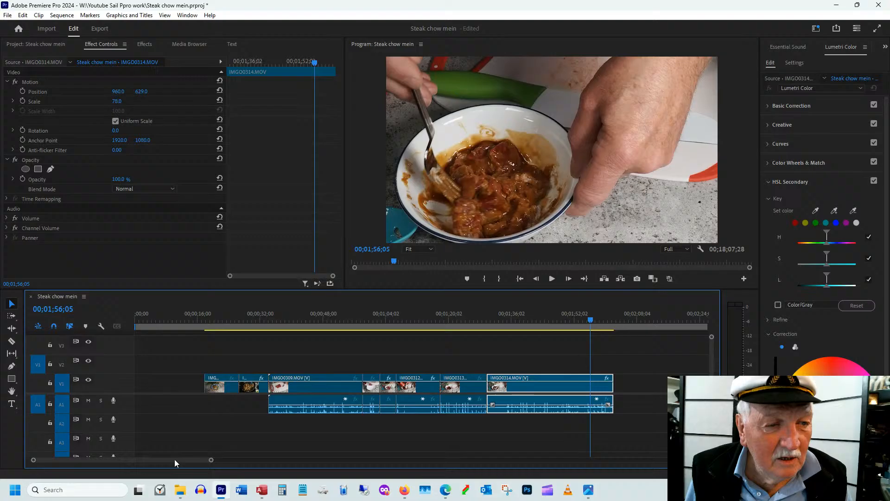
scroll(174, 459, down, 5)
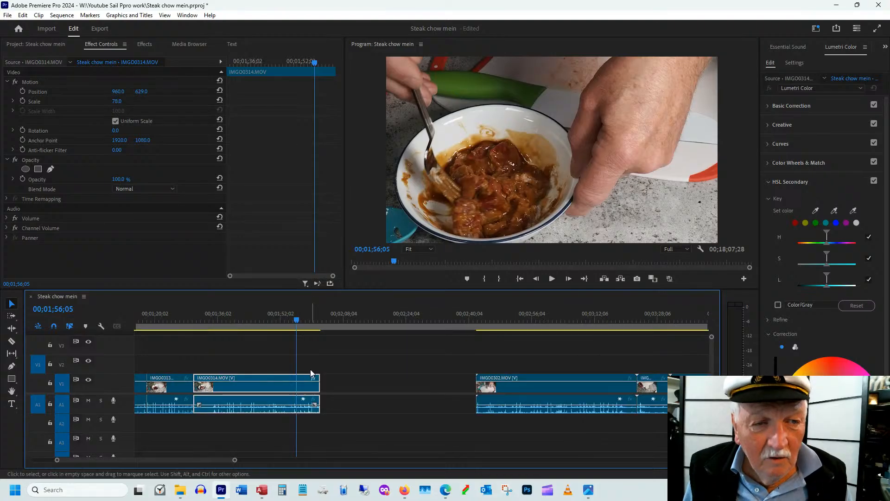
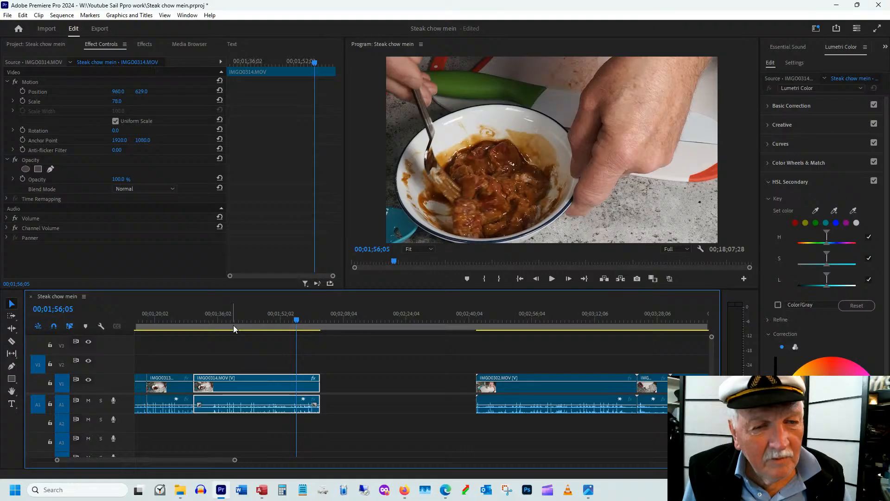
Trim the start of IMGO0302.MOV to 00;02;43;07, where the knife begins cutting the onion
drag(210, 460, 225, 460)
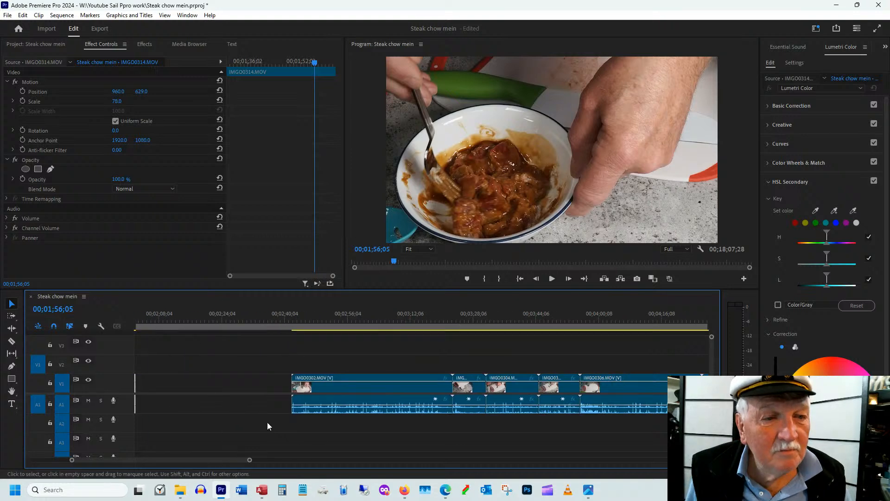
click(304, 389)
click(299, 315)
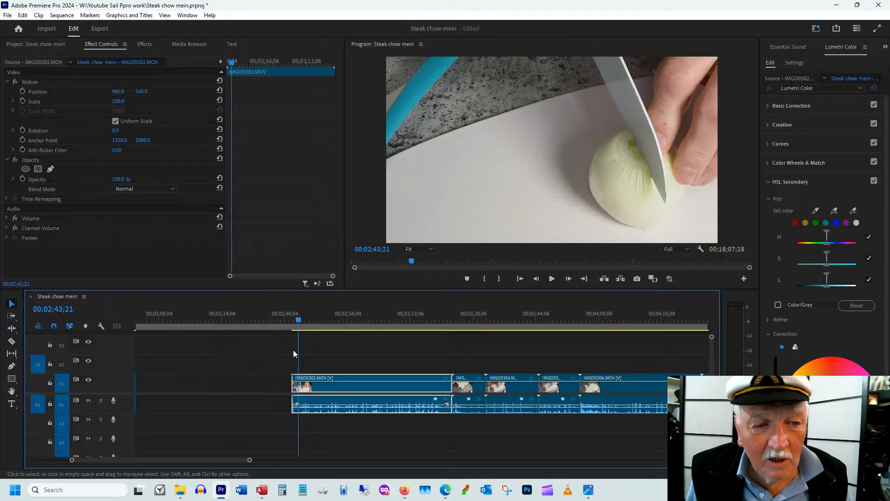
drag(292, 377, 296, 375)
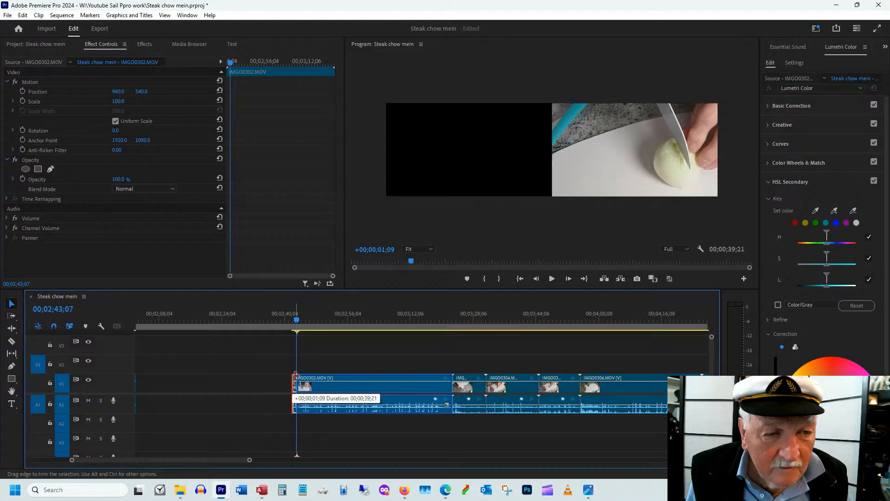
drag(296, 376, 296, 376)
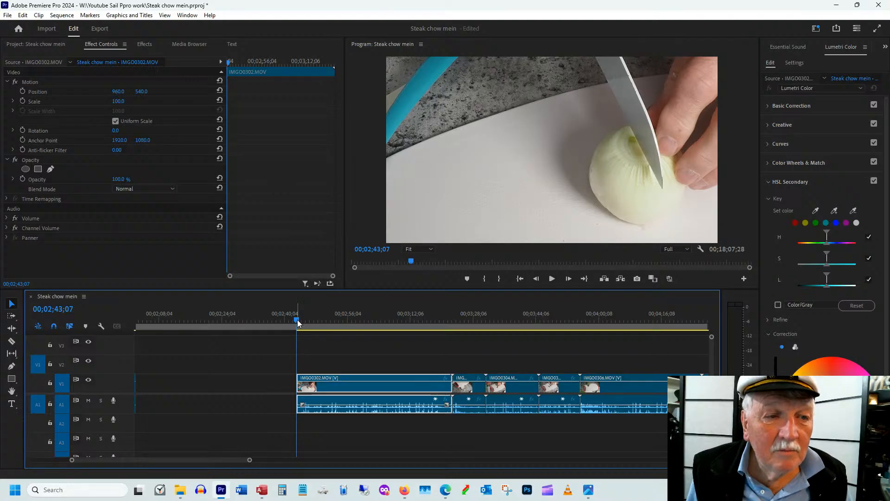
Trim the end of IMGO0302.MOV to 00;03;19;24 and set the clip's position to 467, 403, checking the framing
drag(297, 323, 443, 313)
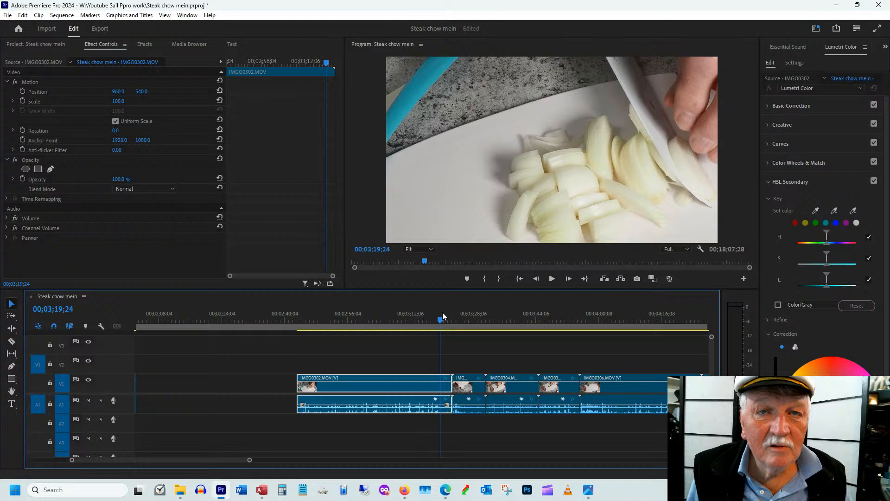
drag(442, 313, 450, 318)
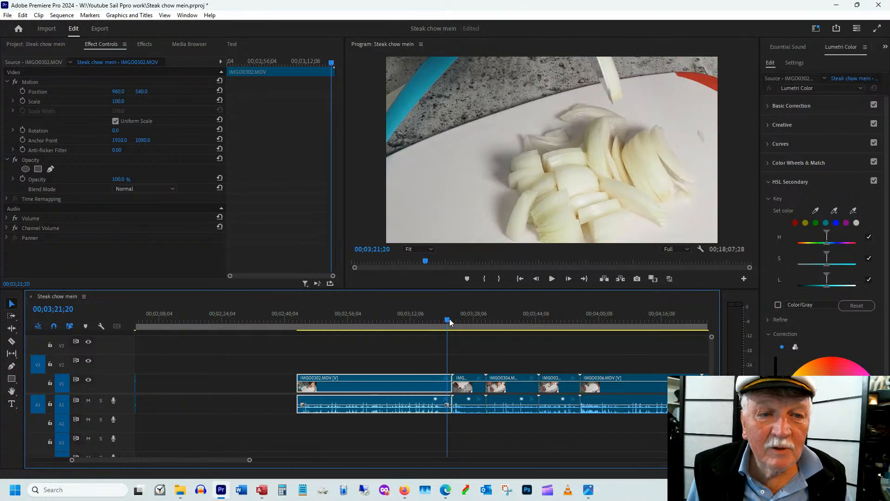
drag(449, 318, 440, 319)
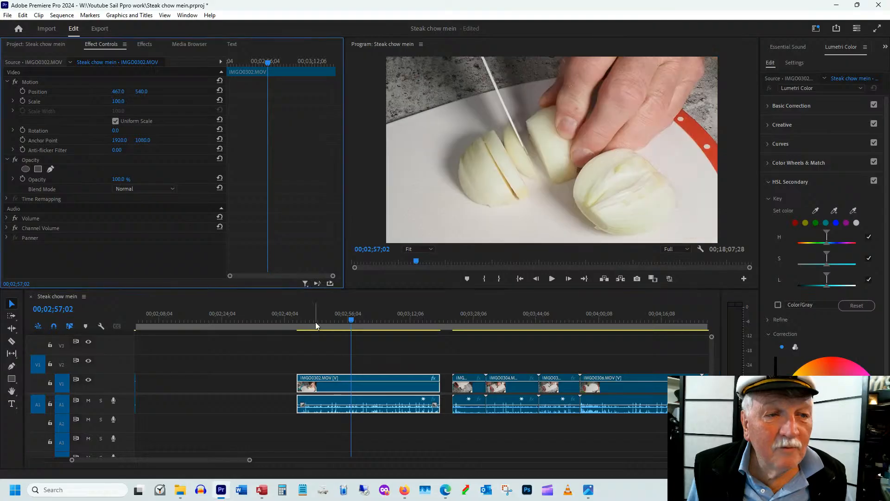
drag(315, 321, 369, 320)
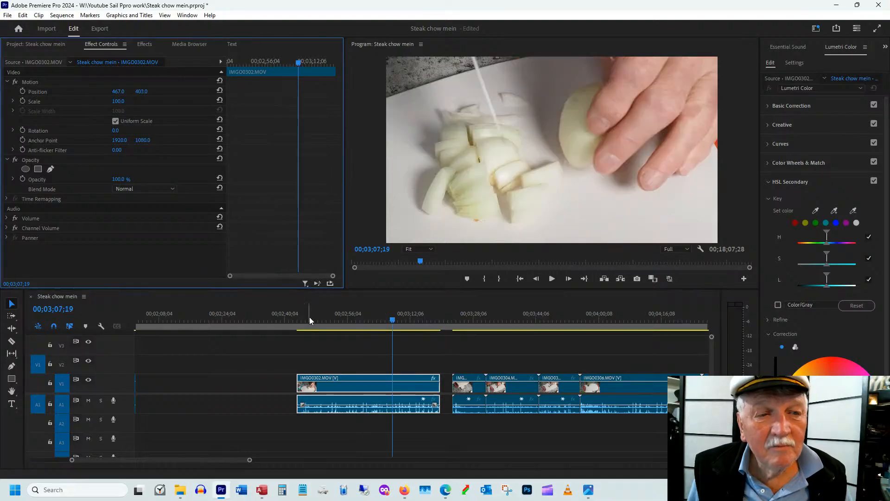
drag(310, 319, 318, 319)
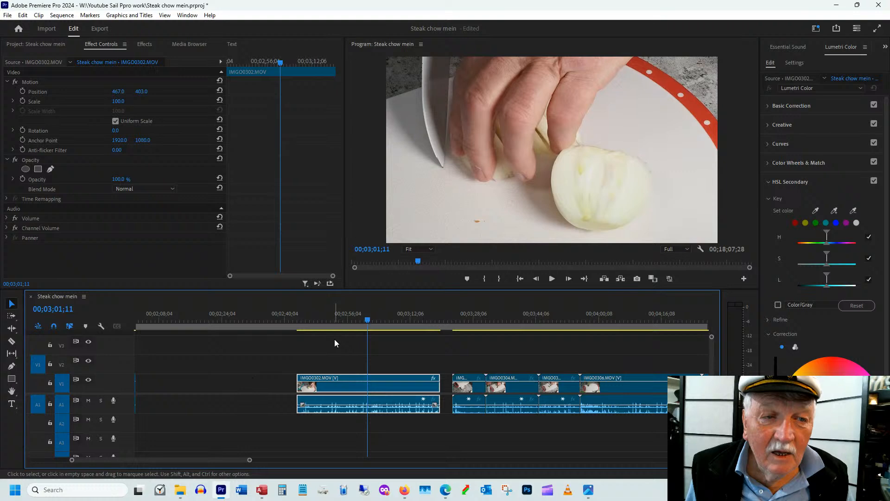
Trim IMGO0303.MOV to start at 00;03;25;10, shorten its end after the onions are in the bowl, and butt it against IMGO0302.MOV
drag(459, 320, 463, 328)
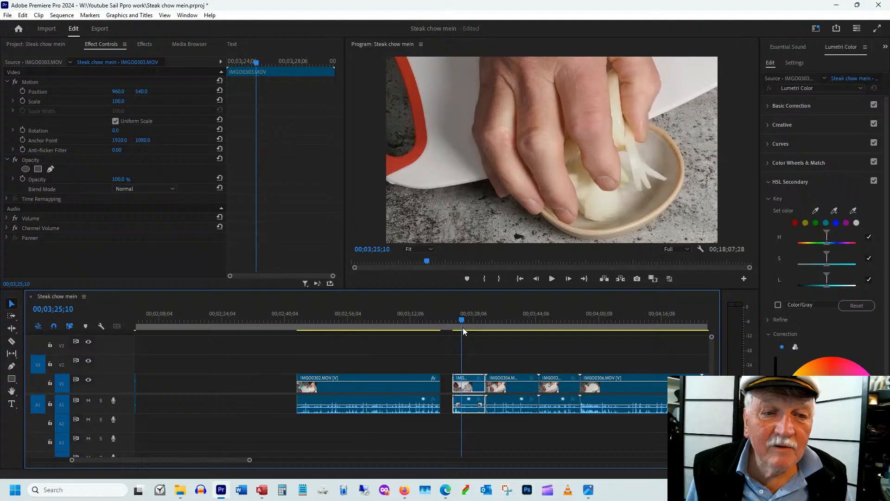
key(shift+q)
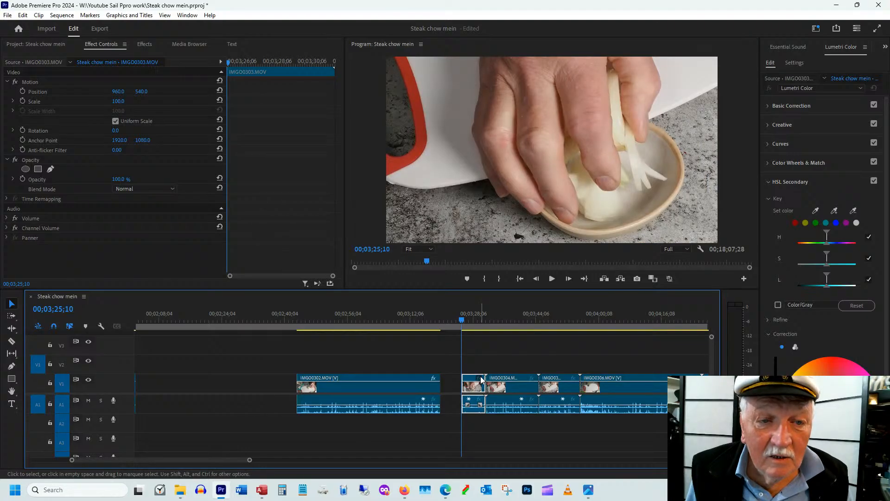
drag(481, 379, 474, 377)
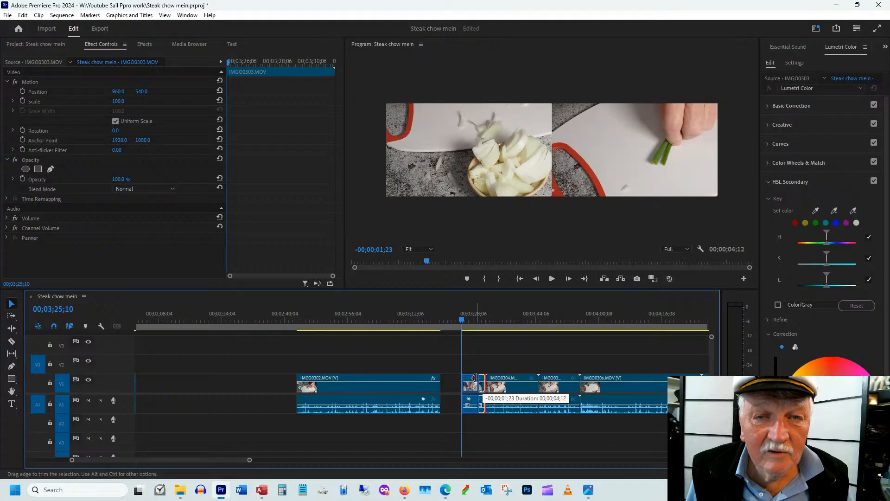
drag(474, 378, 474, 377)
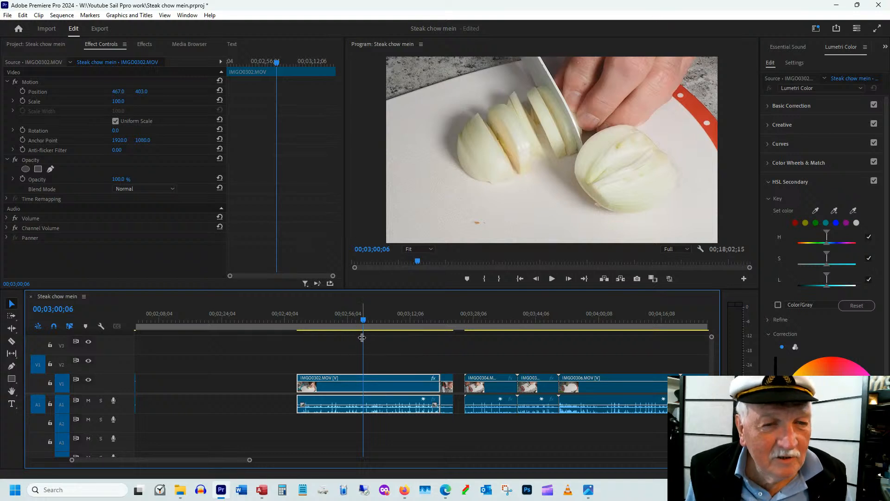
Set the speed of IMGO0302.MOV to 160% and play the onion-cutting clip to check the pace
right_click(357, 385)
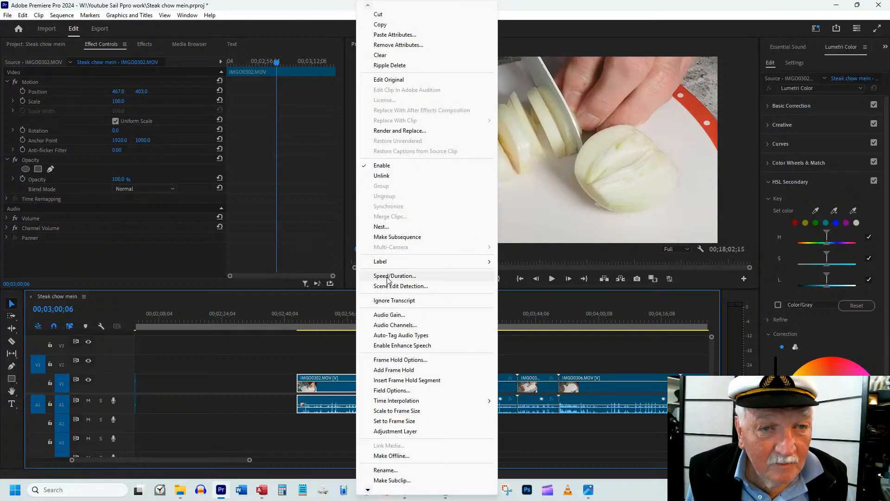
click(388, 277)
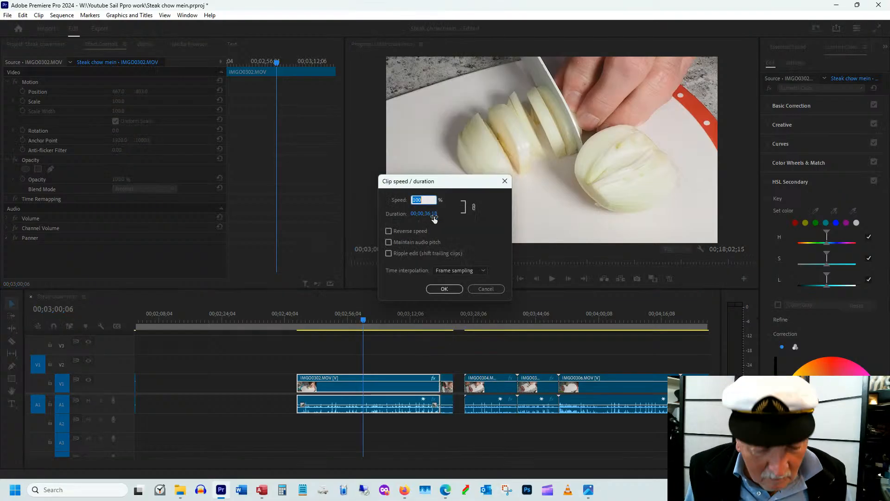
text(1)
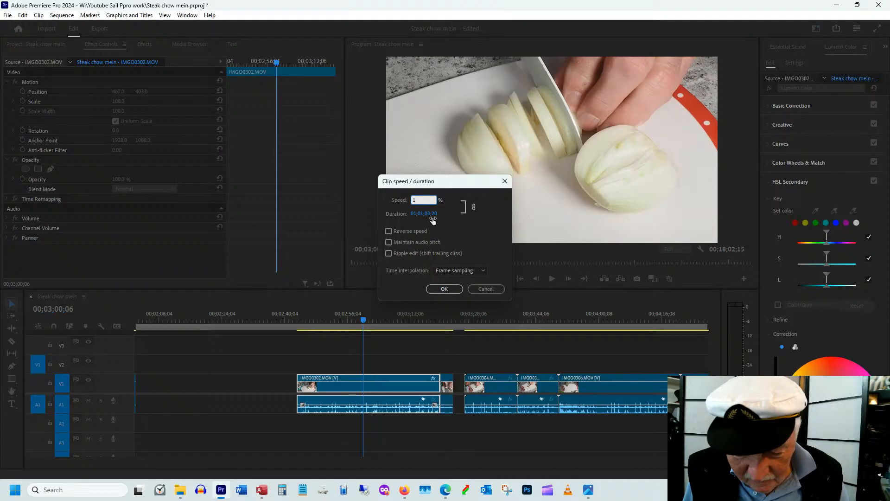
text(60)
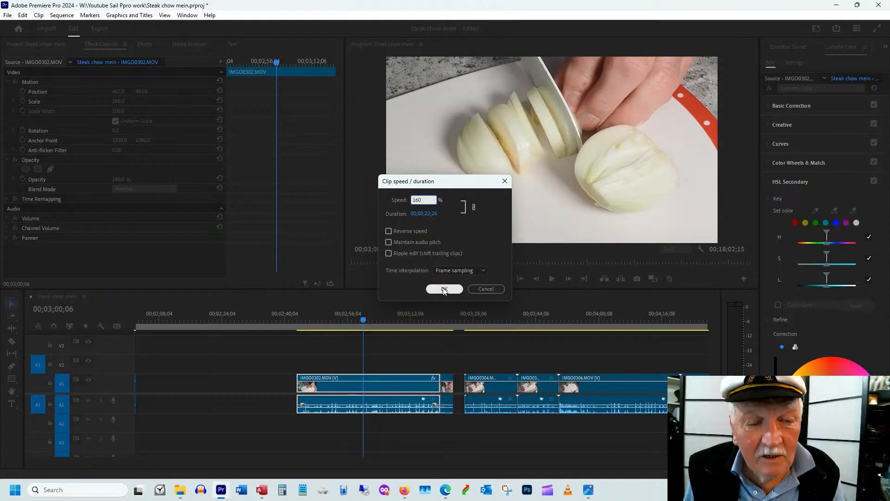
click(444, 289)
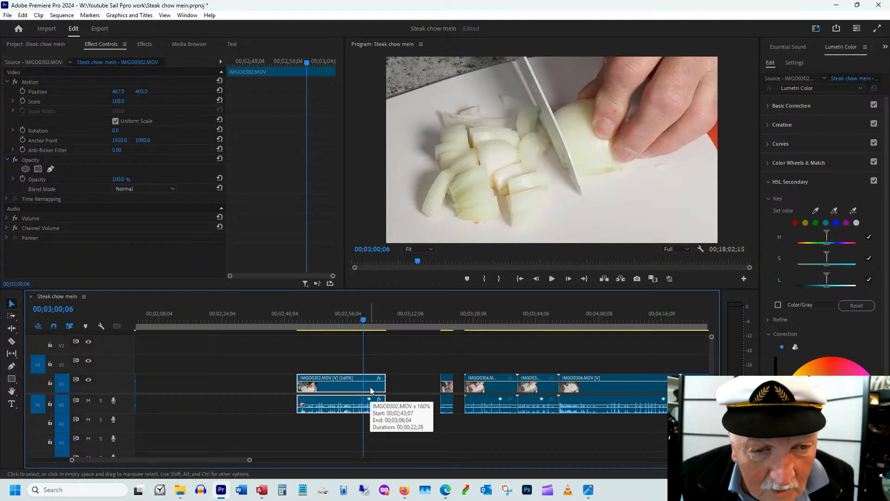
click(311, 320)
key(space)
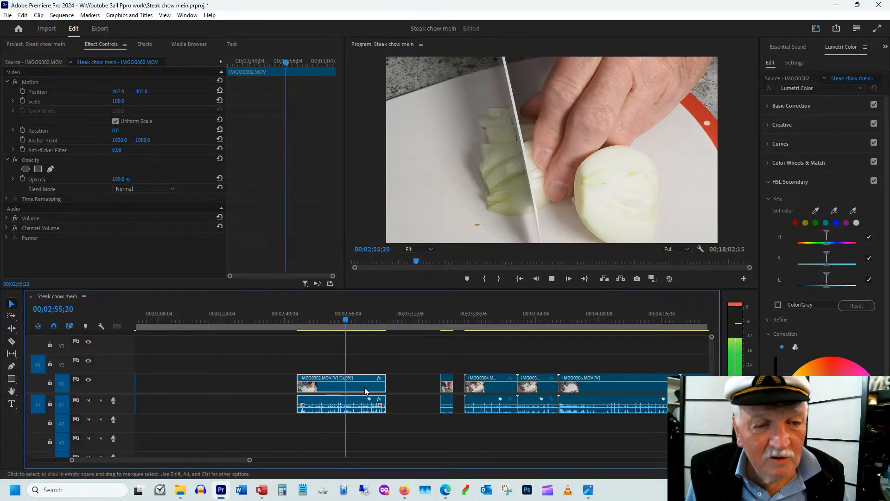
key(space)
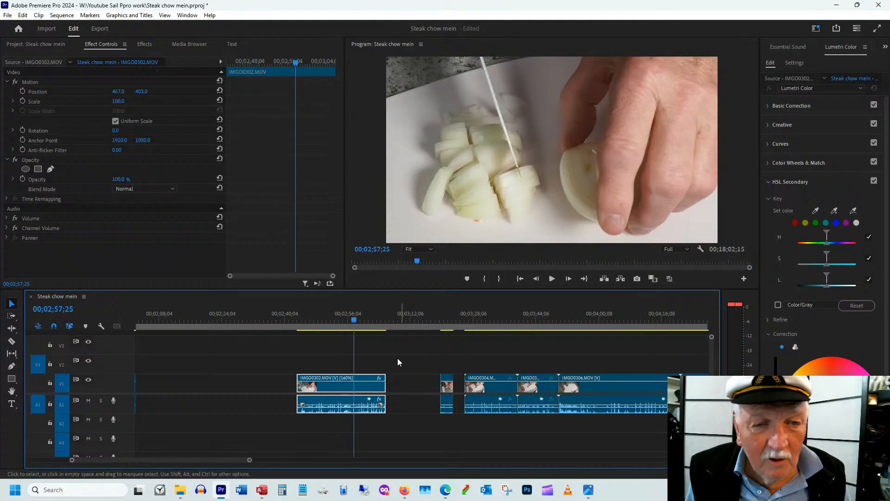
Close the gaps so IMGO0314.MOV, IMGO0302.MOV and IMGO0303.MOV follow directly on one another, and play across the joins
drag(447, 385, 393, 384)
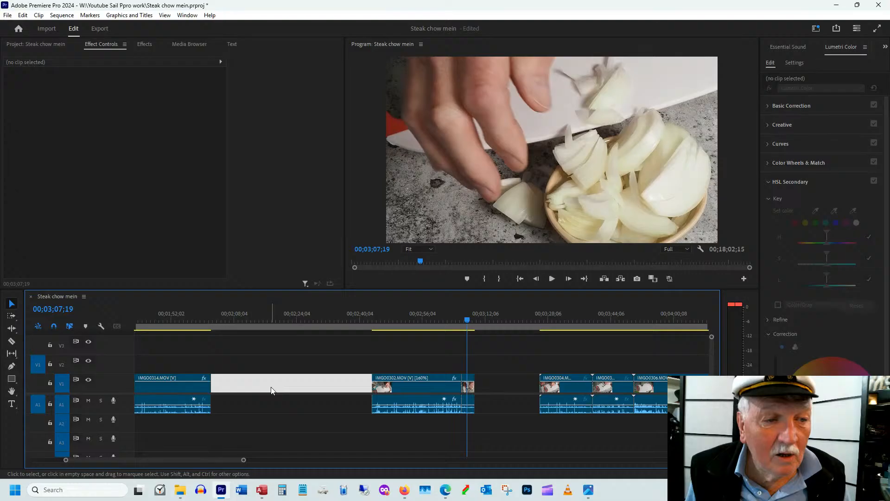
click(200, 320)
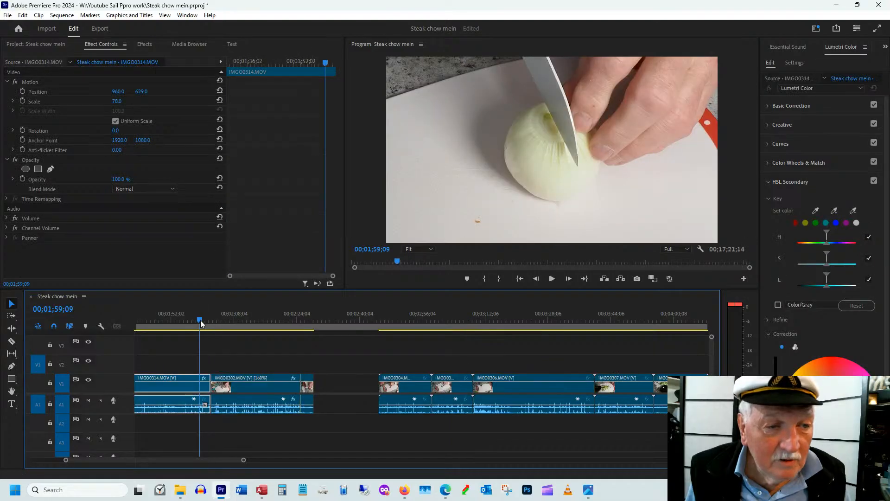
key(space)
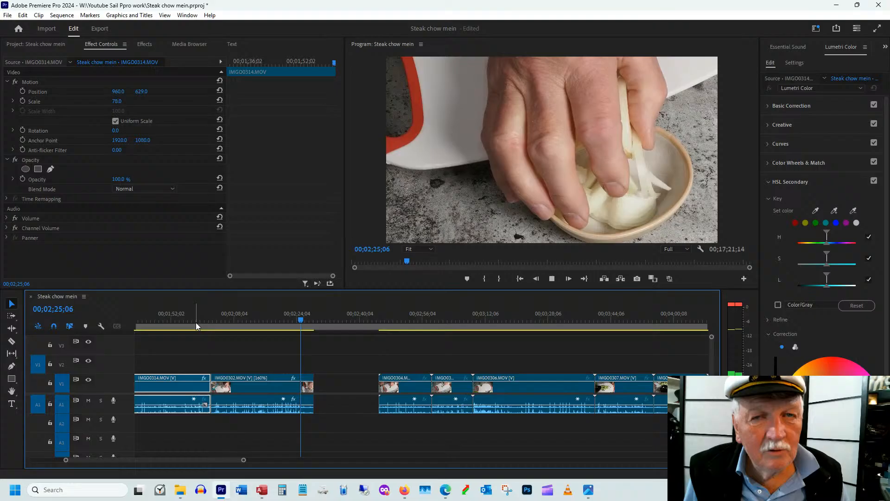
key(space)
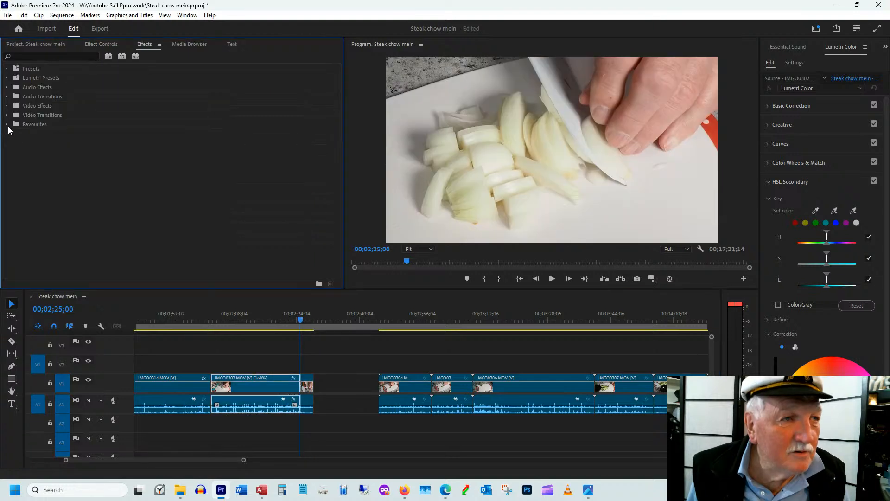
Try a Cross Zoom transition at the cut between IMGO0302.MOV and IMGO0303.MOV, and undo it after previewing
click(7, 124)
drag(41, 170, 302, 390)
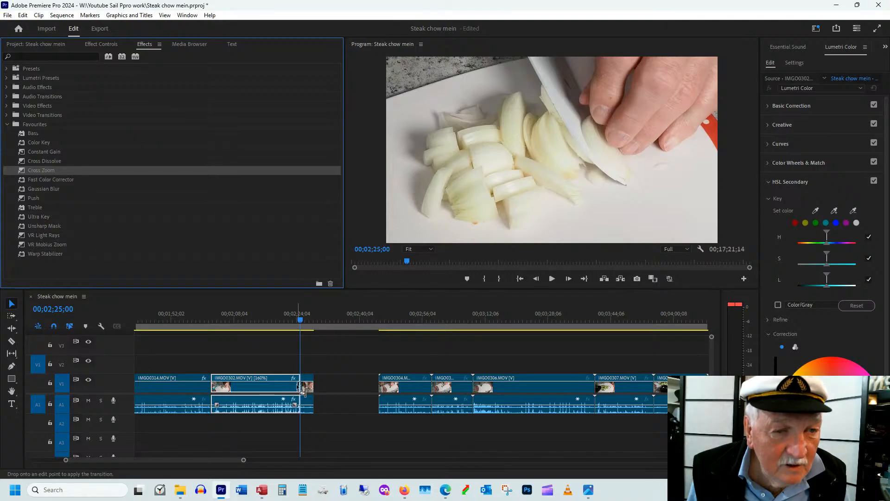
drag(302, 390, 301, 390)
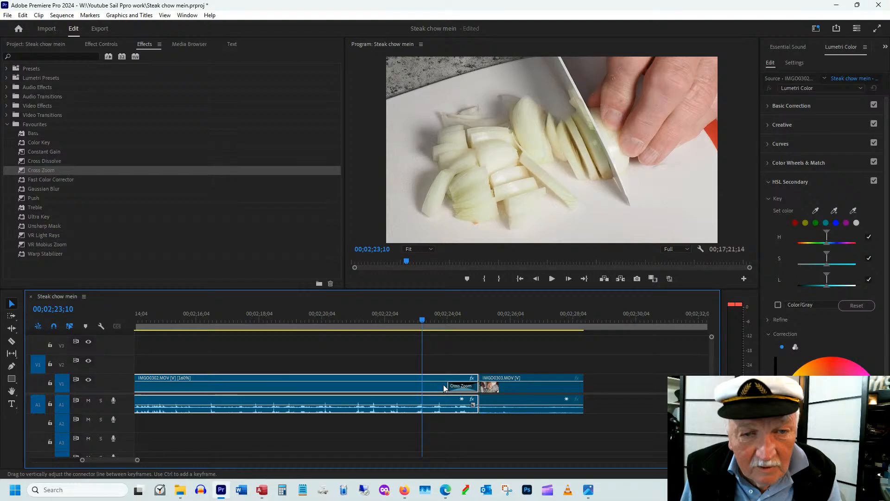
key(ctrl+z)
drag(41, 170, 482, 392)
key(space)
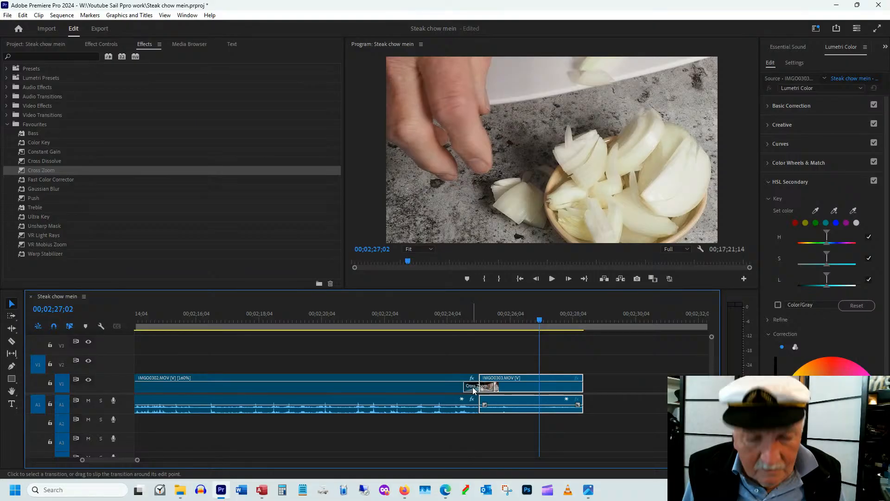
key(ctrl+z)
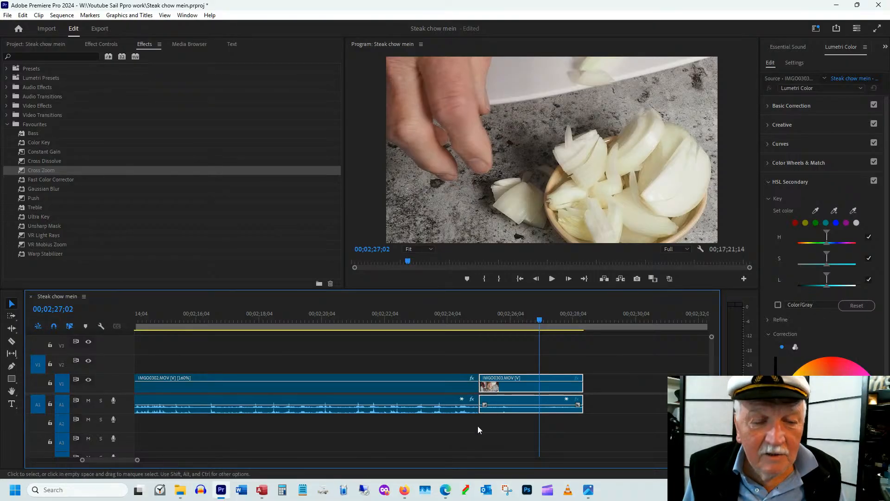
Scrub from the end of IMGO0303.MOV through IMGO0304.MOV and IMGO0305.MOV into IMGO0306.MOV to examine the green onion footage
scroll(478, 425, down, 5)
click(247, 310)
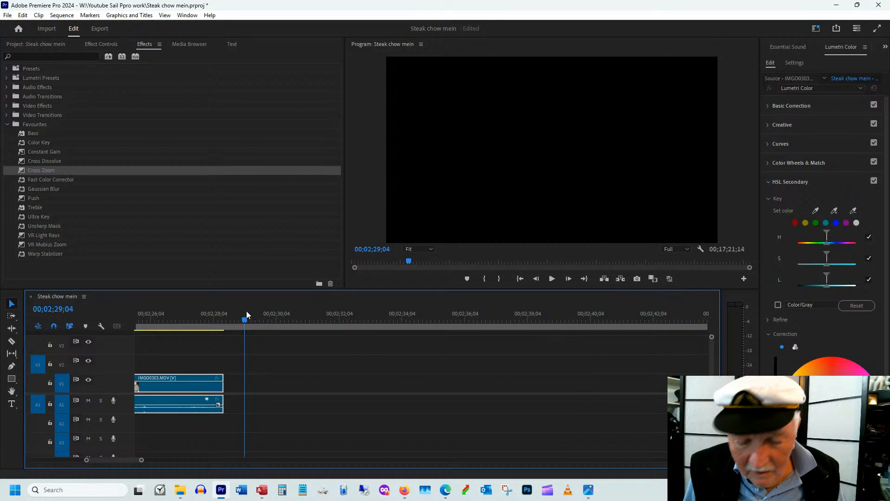
key(minus)
key(minus)
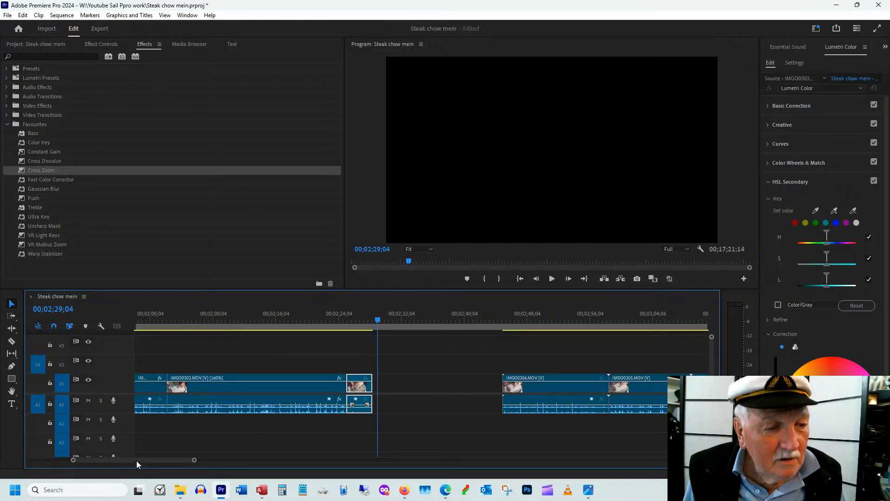
drag(137, 460, 143, 461)
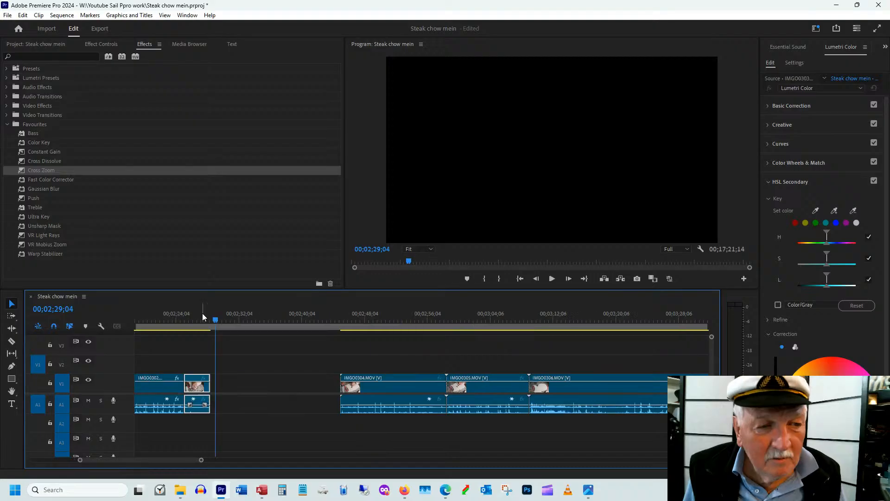
click(202, 313)
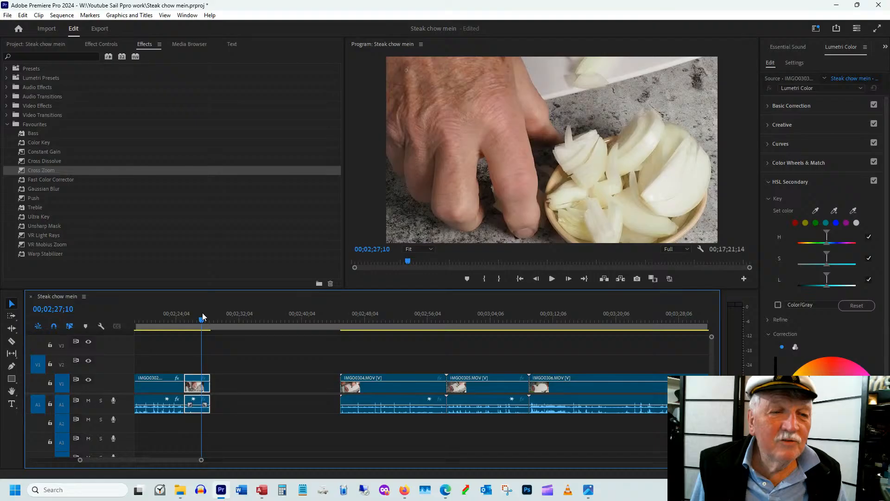
click(361, 319)
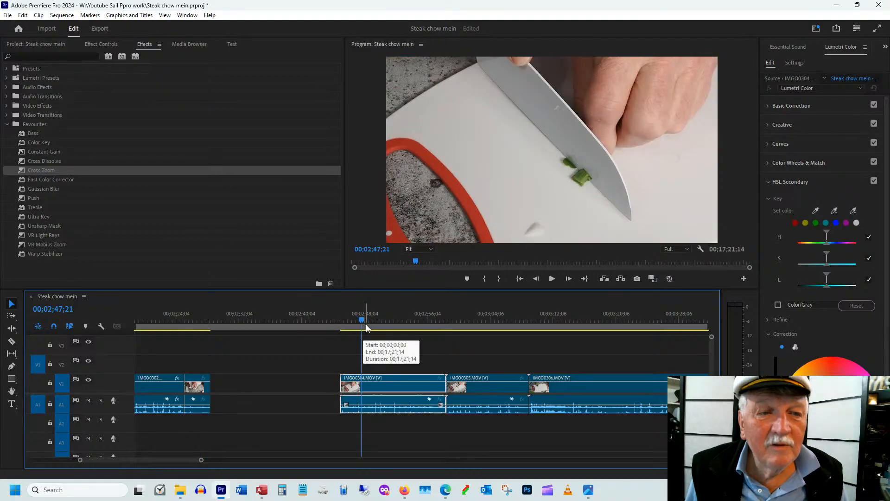
drag(365, 320, 547, 316)
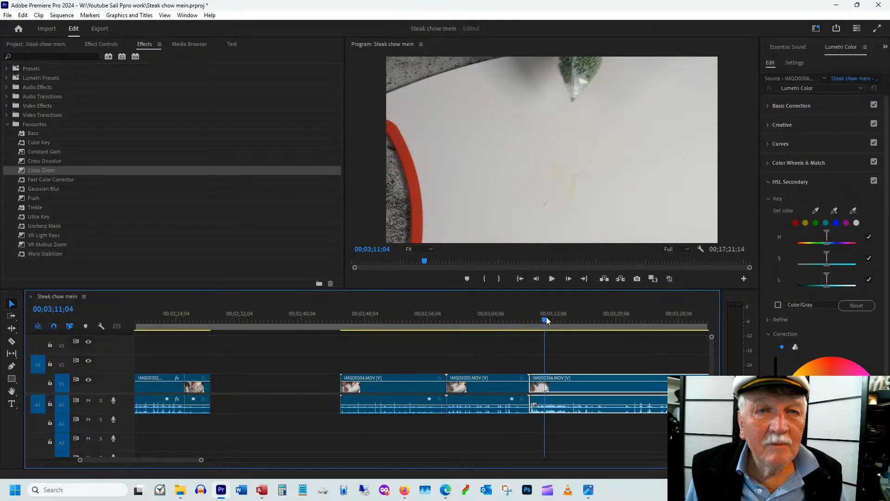
drag(547, 319, 476, 321)
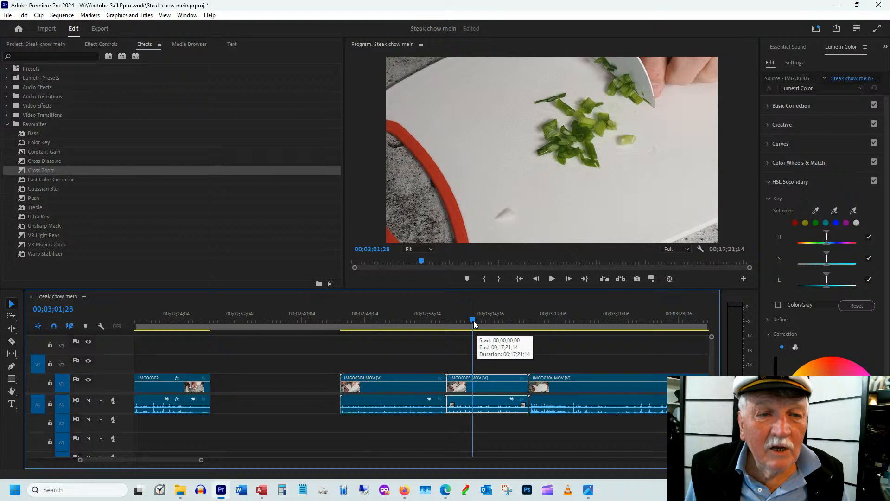
mouse_move(474, 324)
mouse_down()
mouse_move(431, 328)
mouse_move(472, 327)
mouse_up()
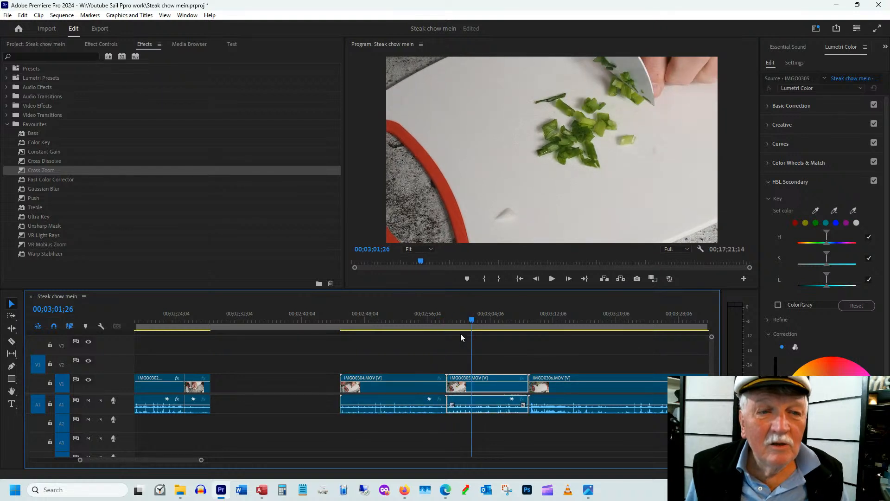
Reveal IMGO0304.MOV in the project and delete it there together with its clip in the sequence
click(387, 389)
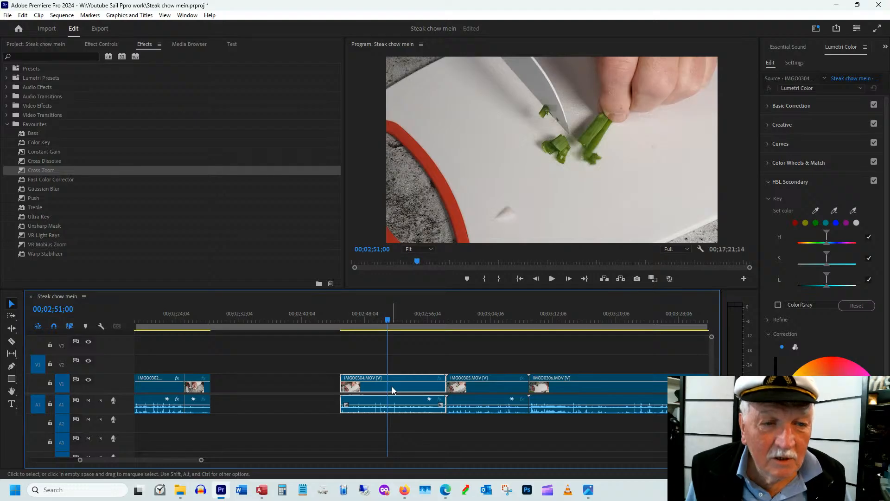
right_click(392, 386)
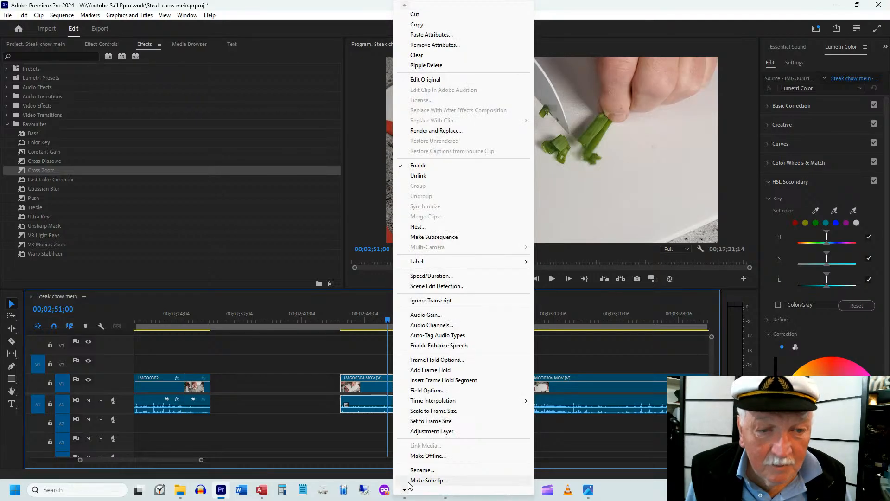
scroll(408, 485, down, 1)
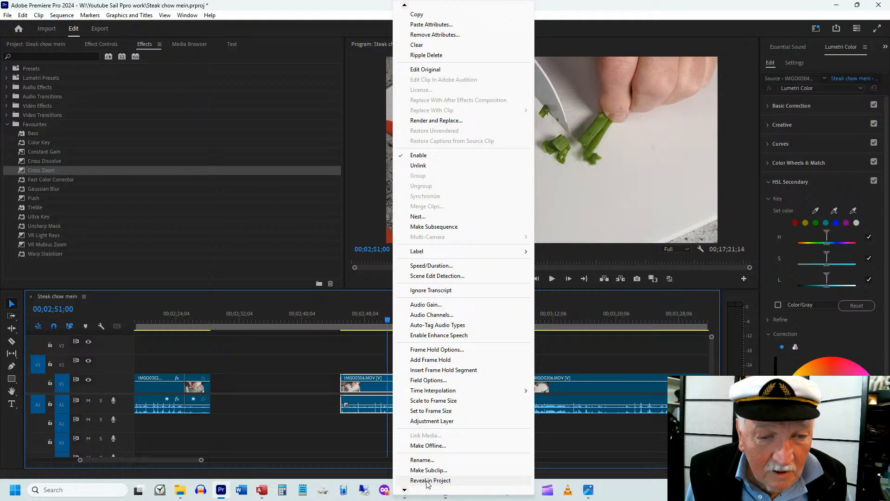
click(427, 481)
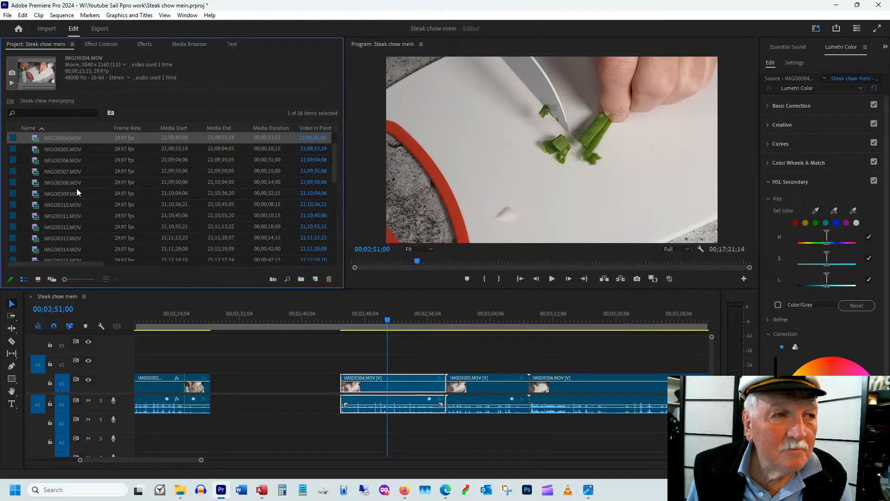
key(Delete)
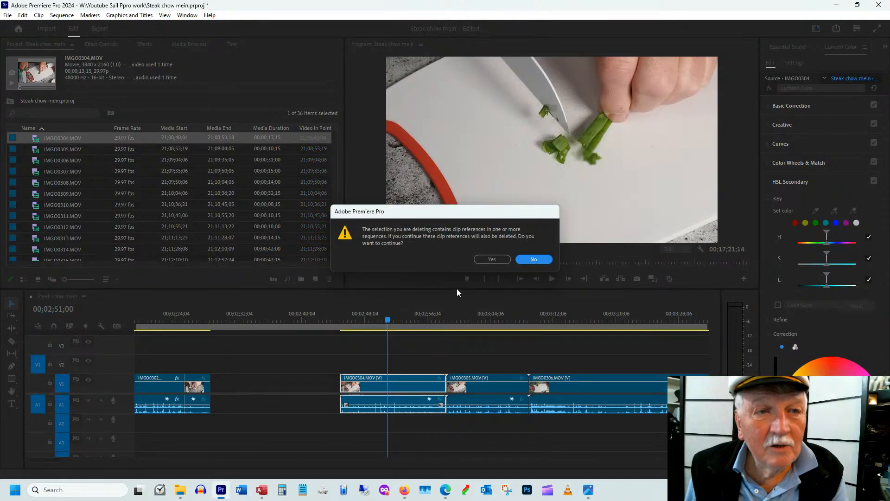
key(y)
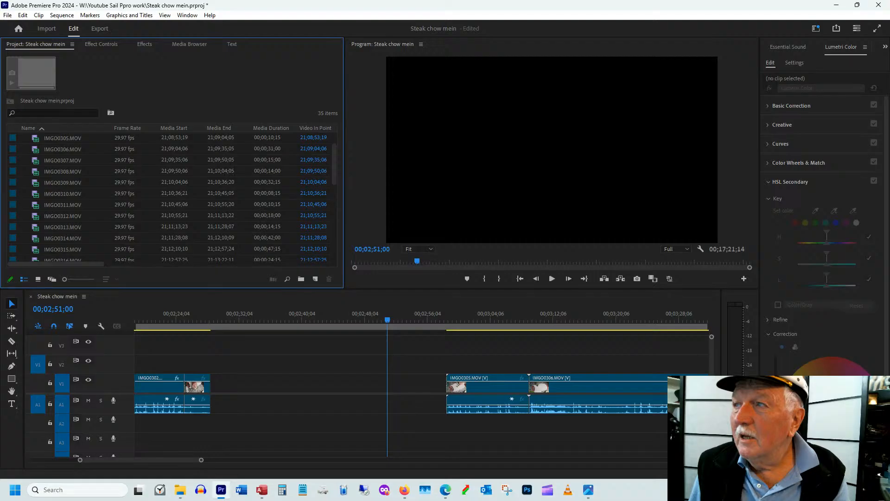
Switch to File Explorer, rename IMGO0304.MOV to zIMGO0304.MOV, and move the folder window off the Premiere Pro workspace
key(alt+Tab)
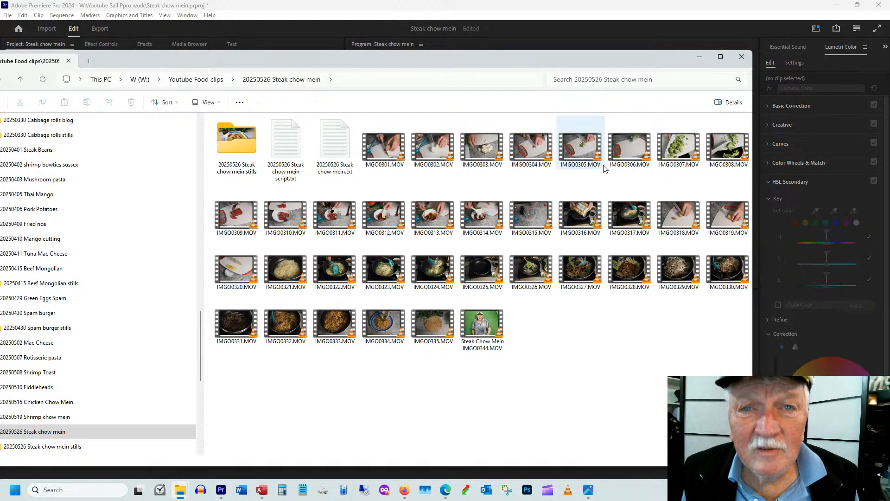
click(512, 165)
click(512, 166)
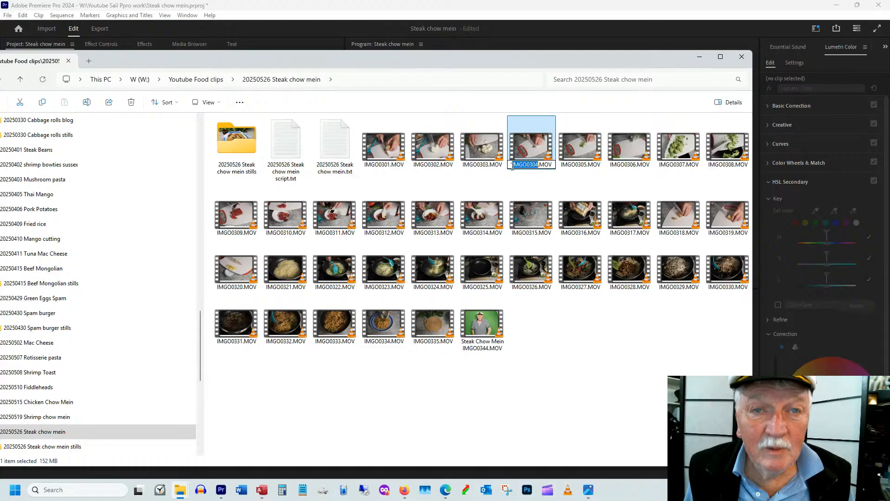
key(Home)
text(z)
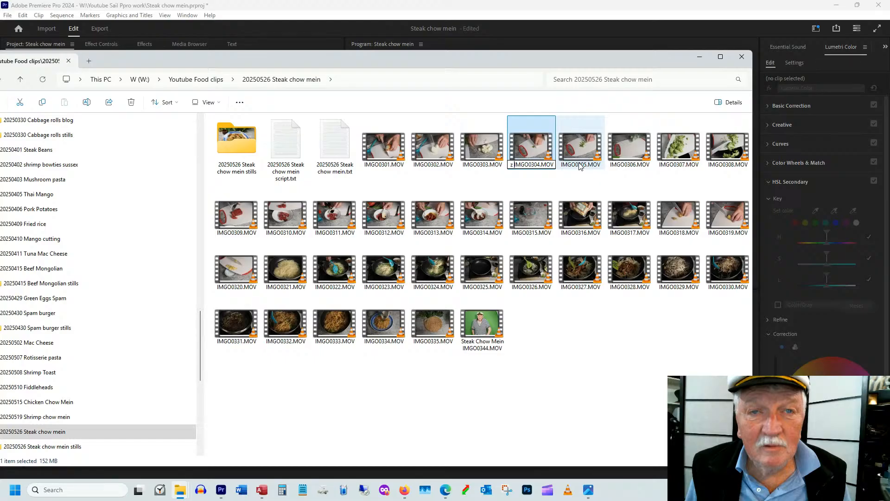
key(Return)
drag(460, 65, 889, 132)
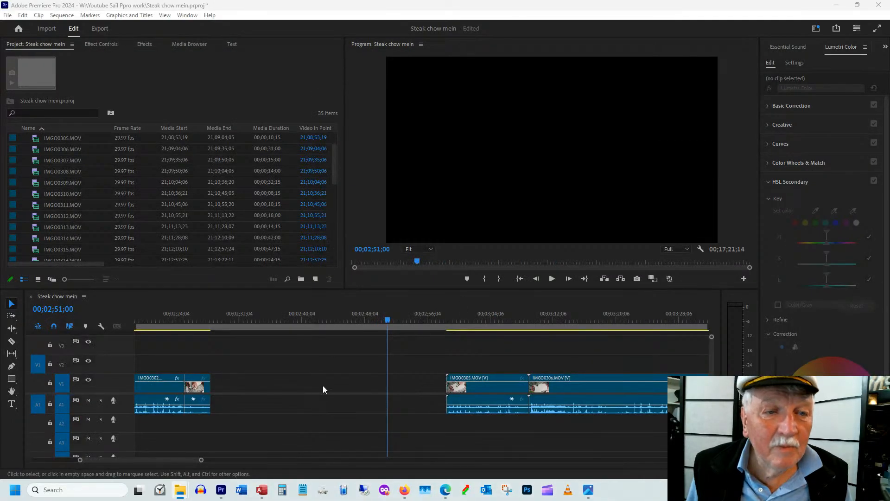
Review the green onion chopping in IMGO0305.MOV and trim the opening seconds off the clip
click(456, 321)
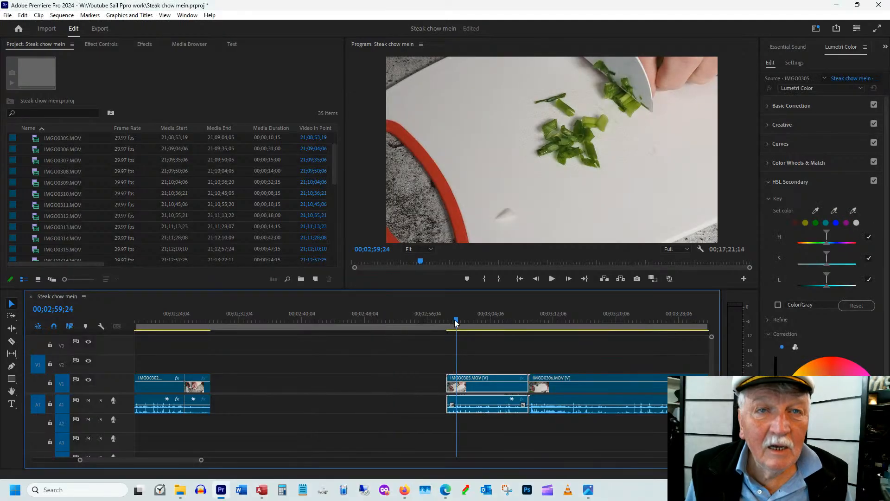
drag(456, 323, 519, 322)
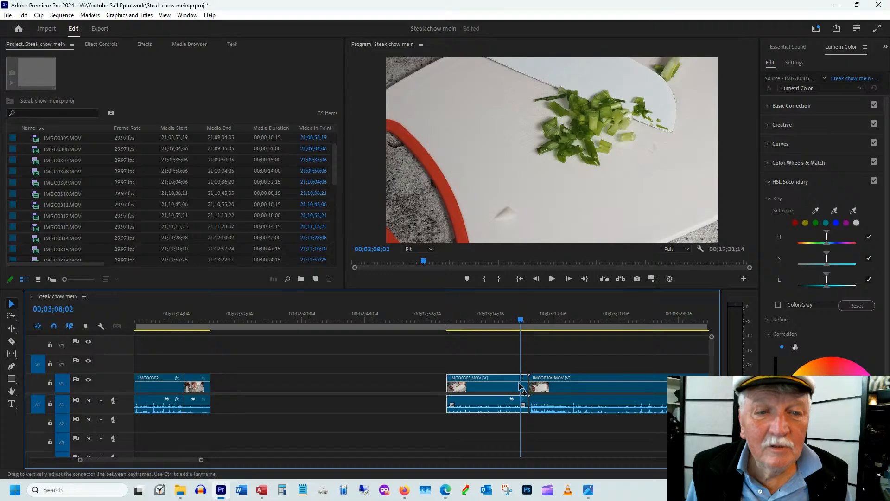
drag(522, 386, 523, 376)
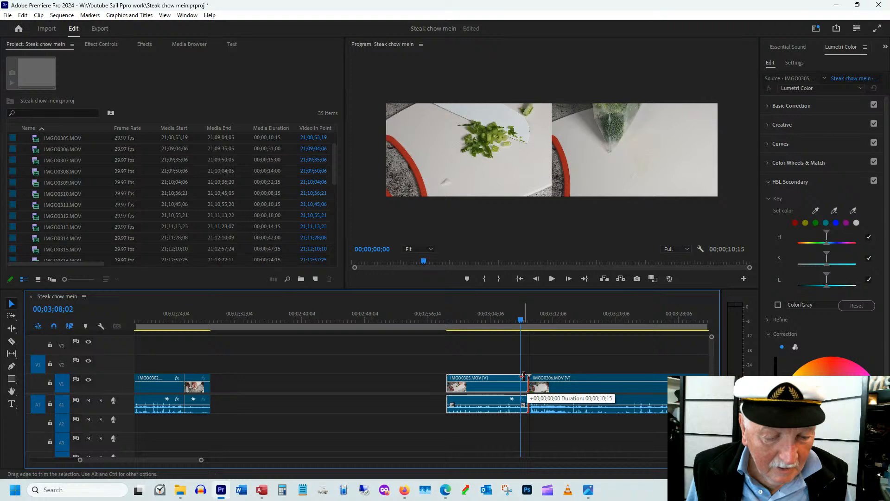
drag(523, 375, 494, 376)
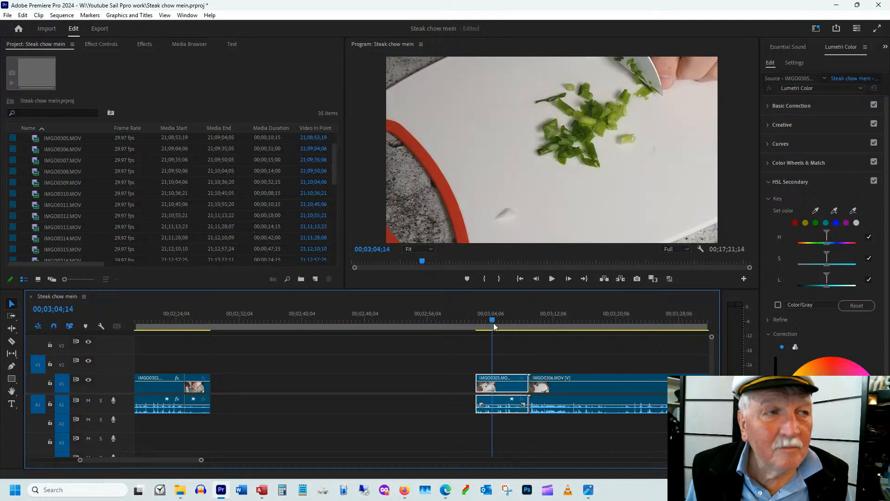
Reframe IMGO0305.MOV closer on the chopped green onions with scale 141 and position 778, 743
click(92, 43)
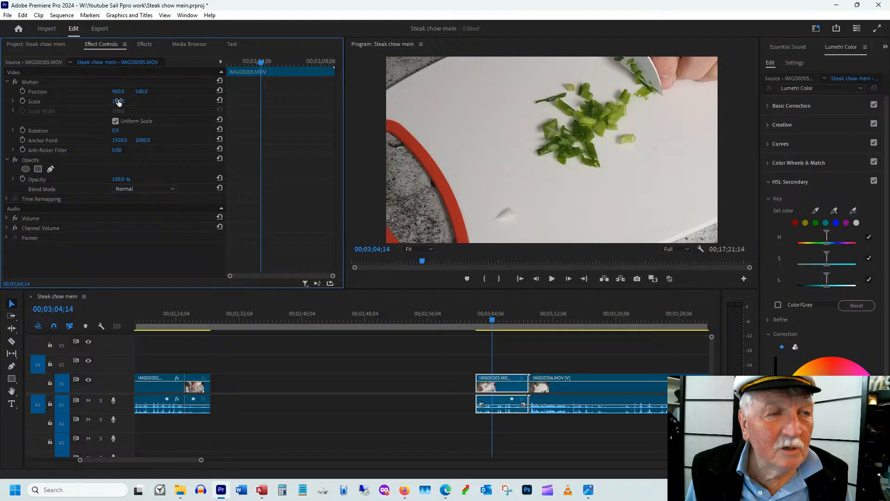
drag(119, 102, 138, 102)
drag(143, 92, 236, 96)
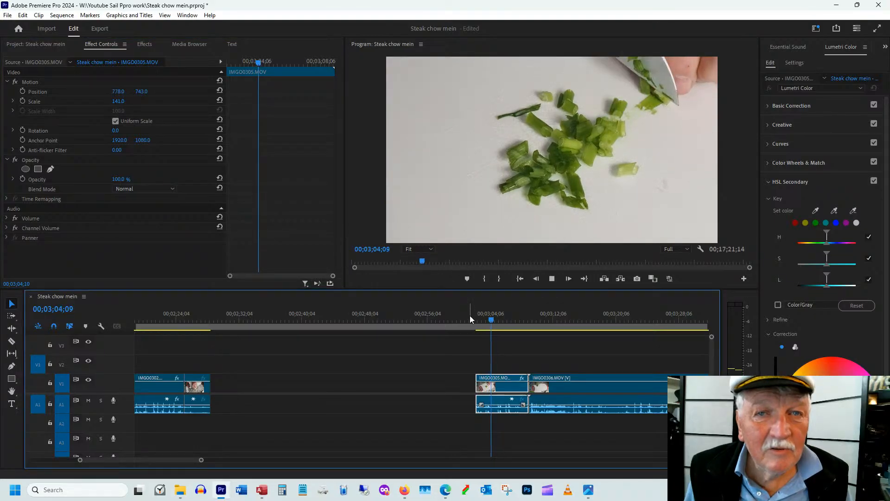
Move IMGO0305.MOV directly after IMGO0303.MOV, close the gap before IMGO0306.MOV, and scrub across the join
click(493, 316)
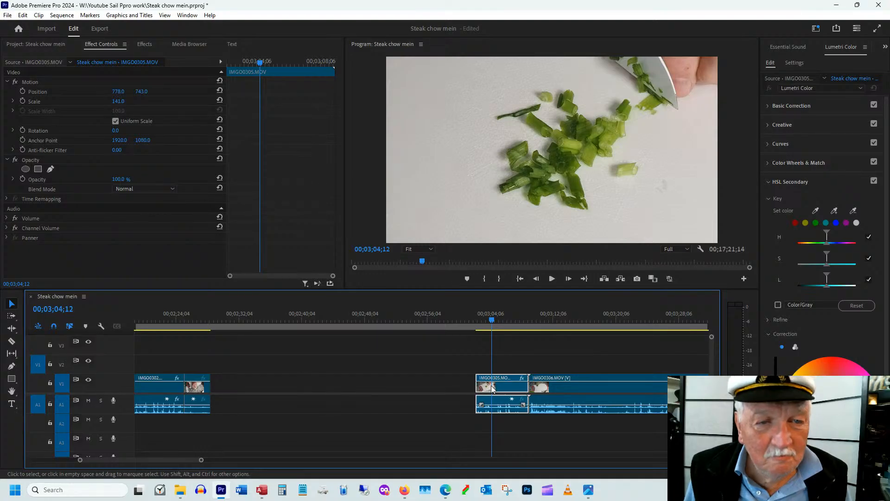
drag(492, 389, 227, 387)
drag(204, 319, 232, 315)
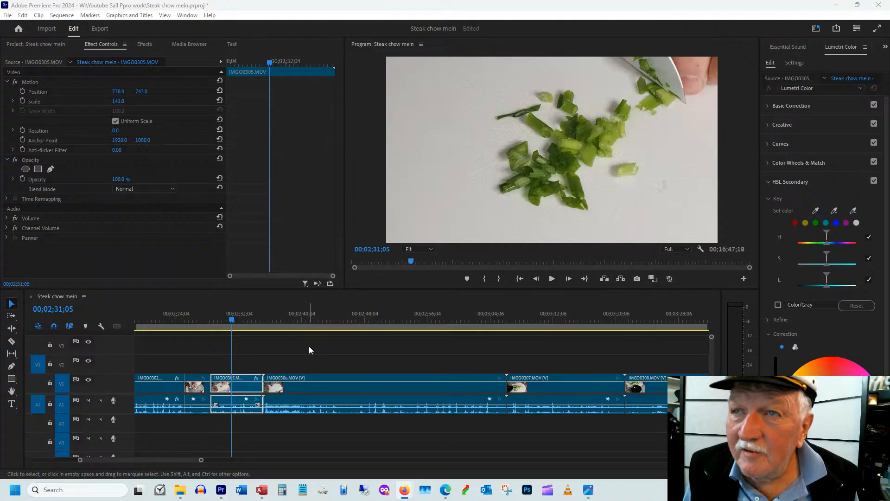
Trim the start of IMGO0306.MOV to where the broccoli is on the board, and set scale 82 and position 960, 643
drag(279, 320, 300, 320)
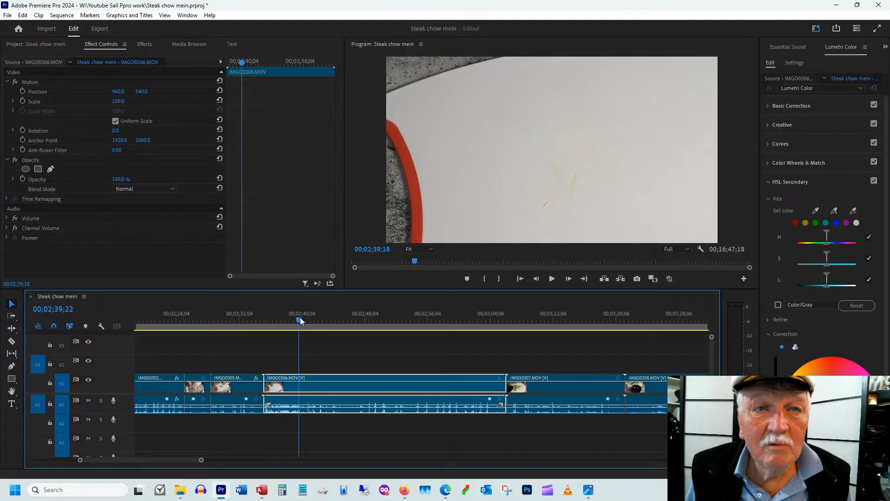
drag(300, 318, 327, 319)
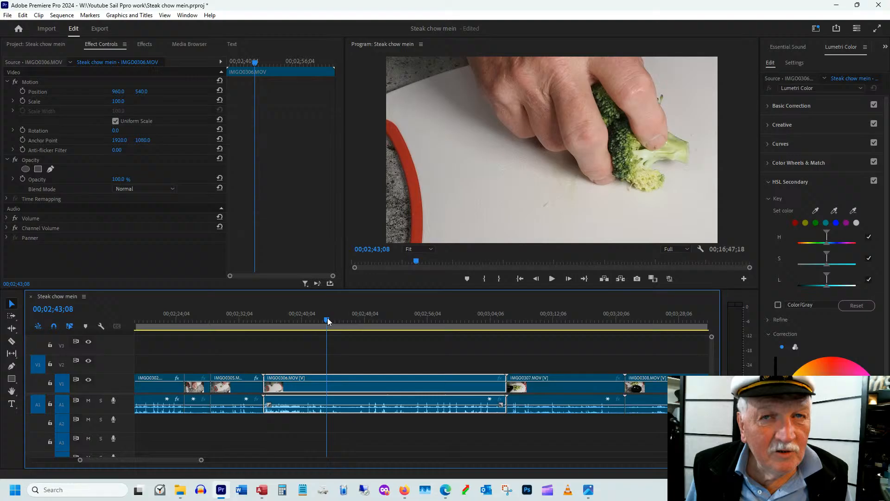
drag(264, 386, 323, 386)
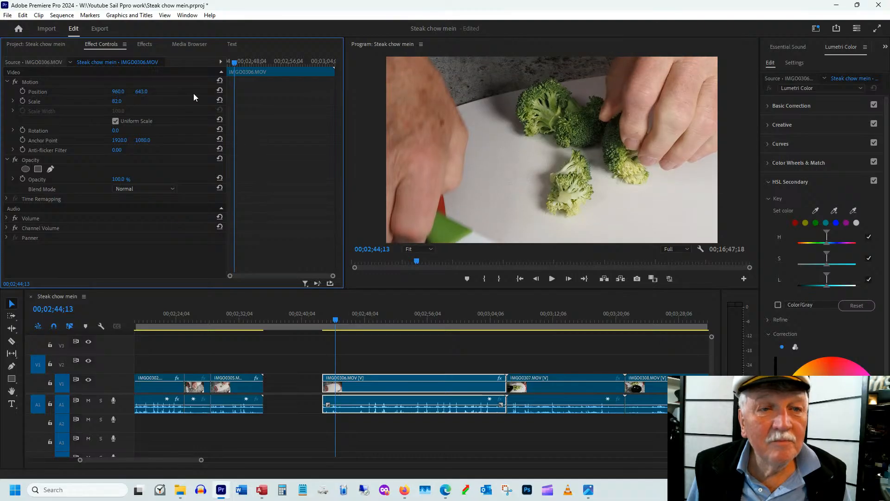
Trim the end of IMGO0306.MOV to 00;03;04;18, once the broccoli is chopped, and move the clip directly after IMGO0305.MOV
click(380, 324)
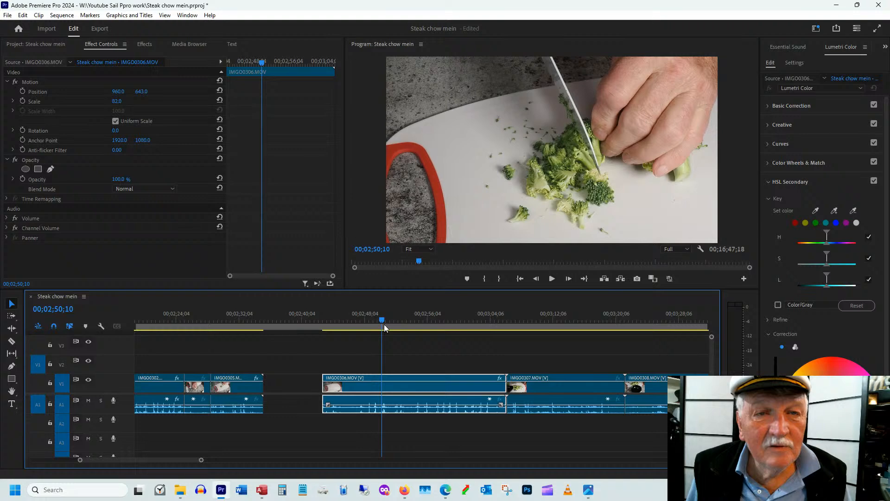
drag(384, 324, 519, 319)
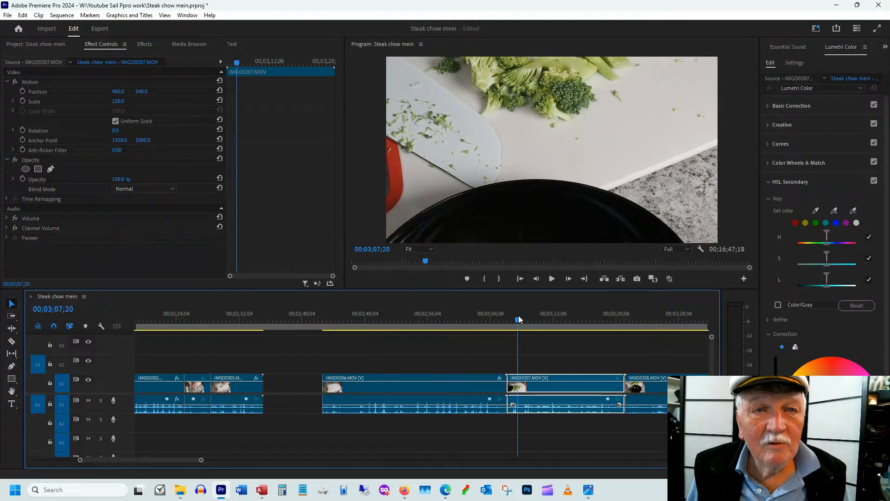
drag(519, 319, 494, 319)
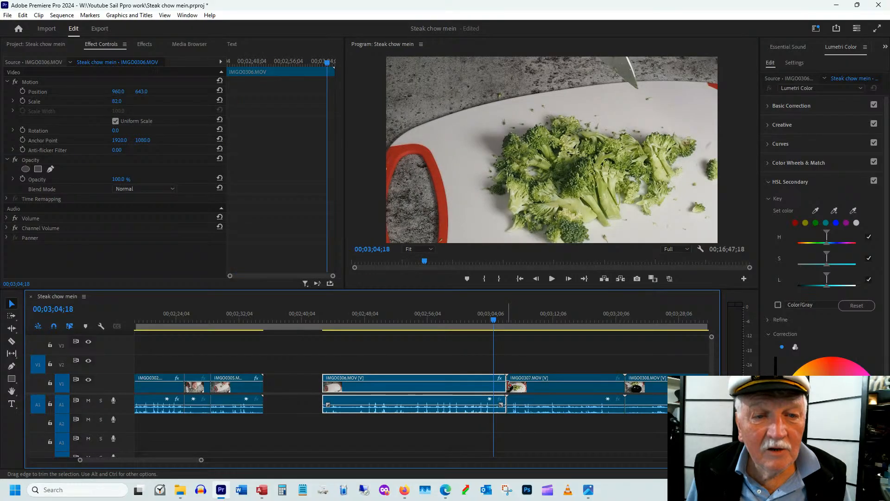
drag(508, 384, 391, 394)
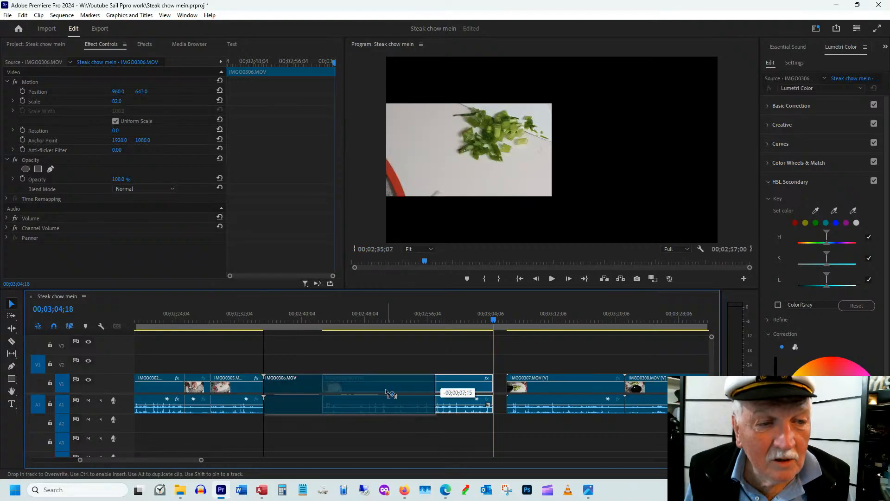
drag(391, 394, 391, 394)
Set the speed of IMGO0306.MOV to 140% and play the broccoli-chopping clip to check the pace
right_click(391, 394)
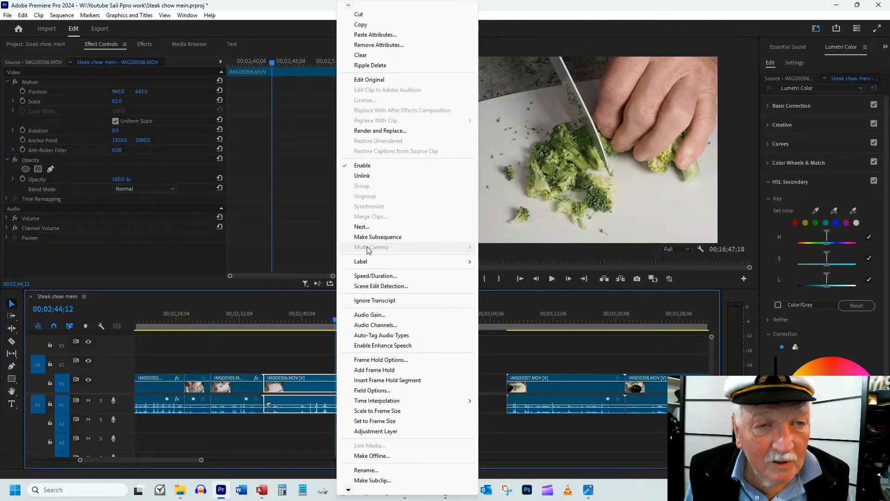
click(375, 276)
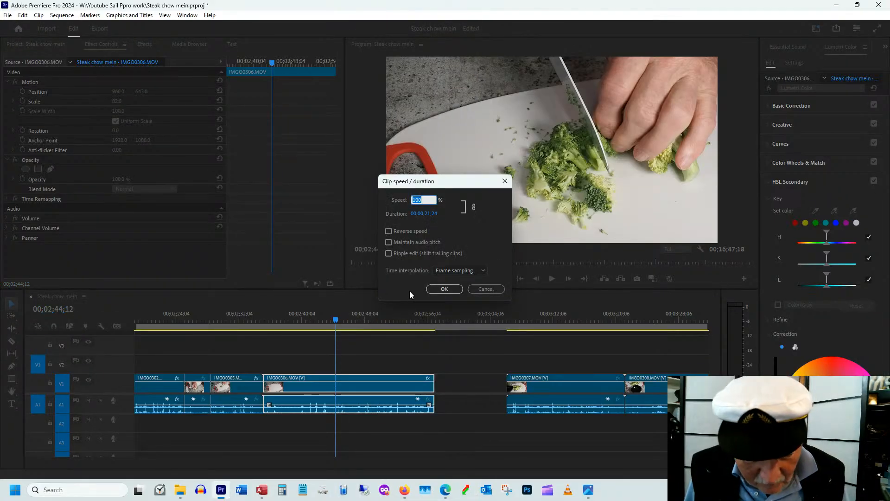
text(1)
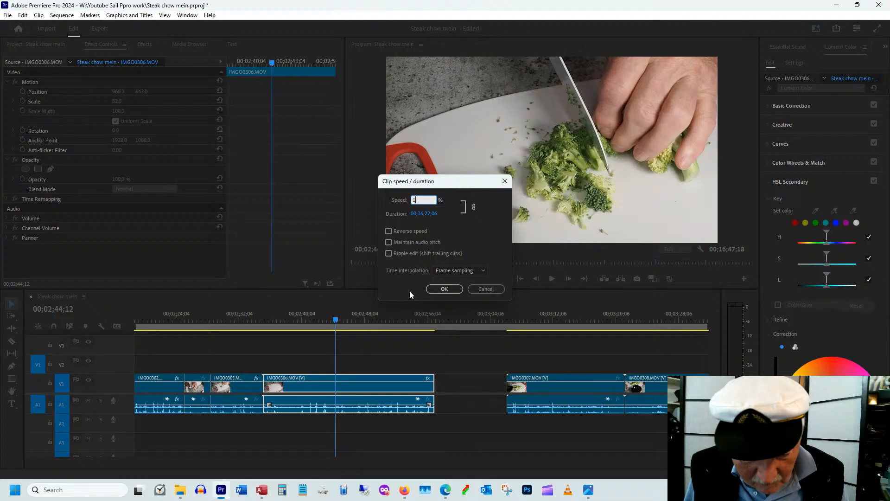
text(40)
key(Return)
click(297, 319)
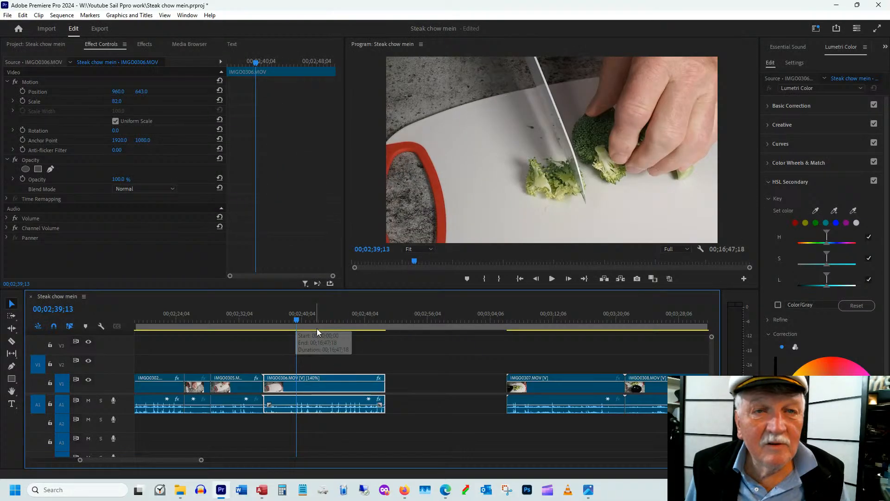
key(space)
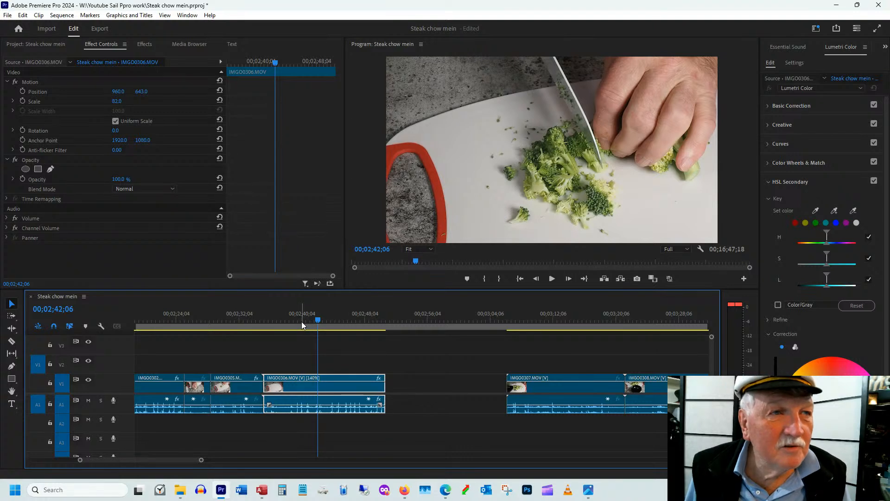
Reframe IMGO0306.MOV closer on the broccoli with scale 106 and position 879, 571
click(119, 102)
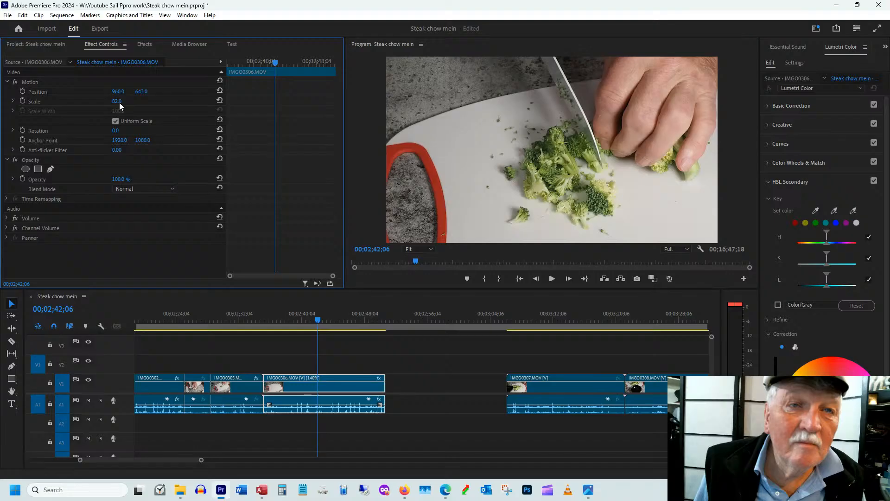
drag(117, 92, 81, 89)
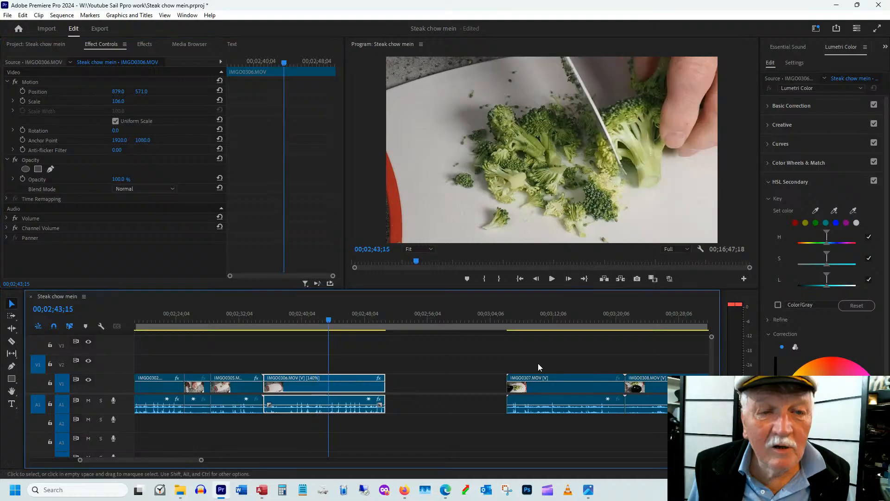
Reframe IMGO0307.MOV wider with scale 58 and position 960, 461, and scrub through the broccoli being scraped off the board
drag(513, 324, 555, 322)
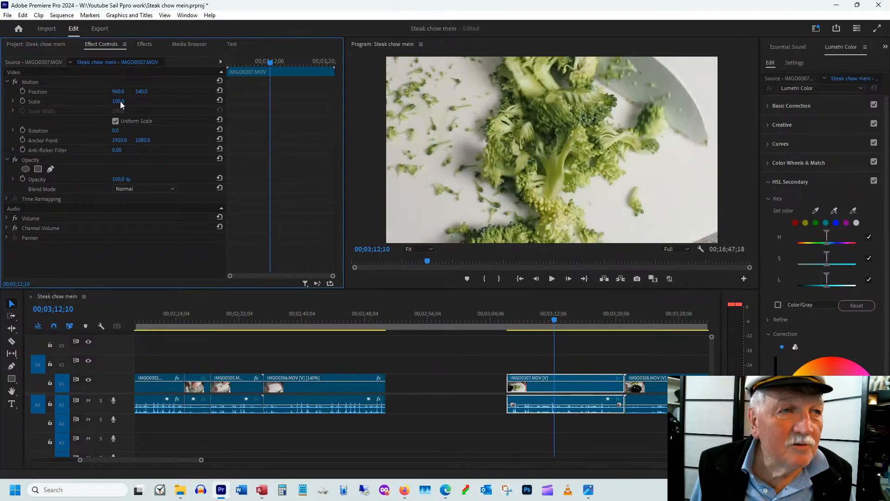
drag(120, 101, 99, 104)
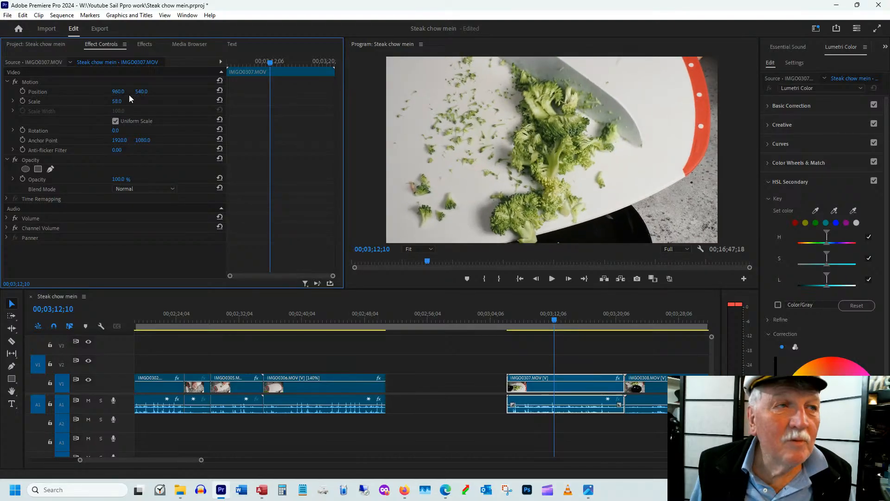
drag(538, 320, 572, 326)
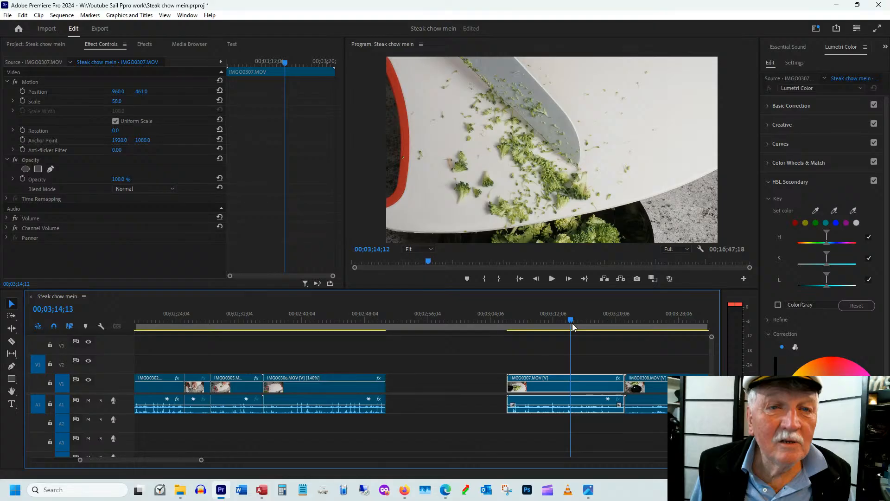
Trim IMGO0307.MOV to end at 00;03;15;22 with a duration of about 00;00;04;20, and close the gap between it and IMGO0306.MOV
drag(572, 324, 582, 332)
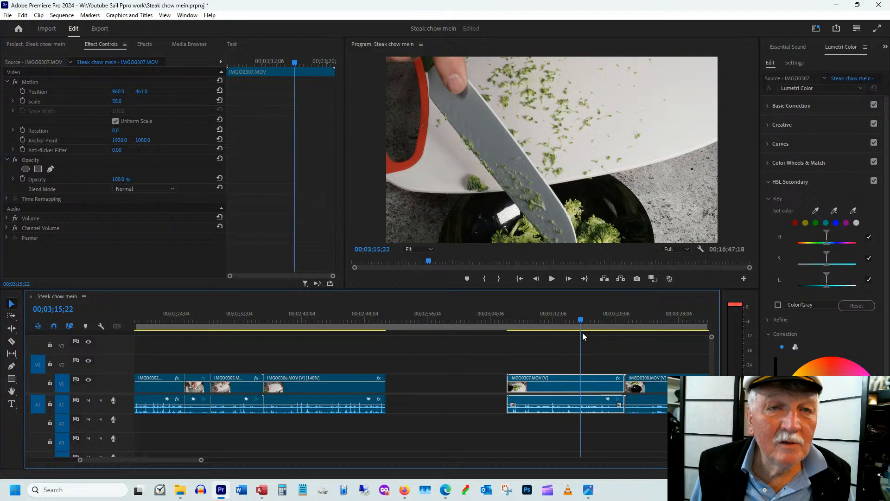
key(ctrl+alt+w)
drag(511, 380, 548, 379)
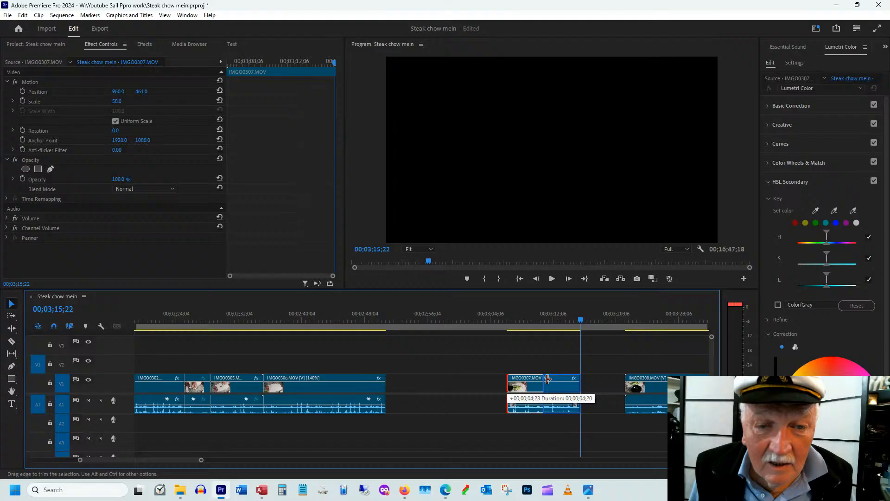
drag(548, 379, 544, 379)
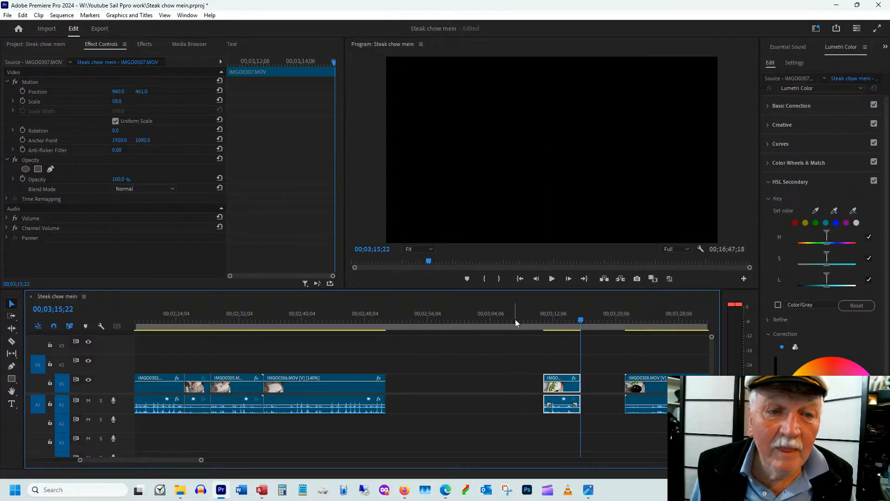
right_click(433, 379)
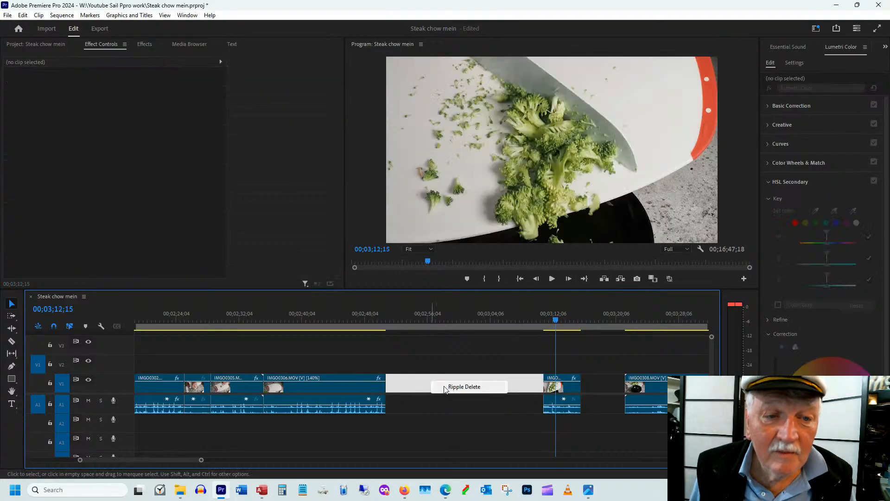
click(443, 389)
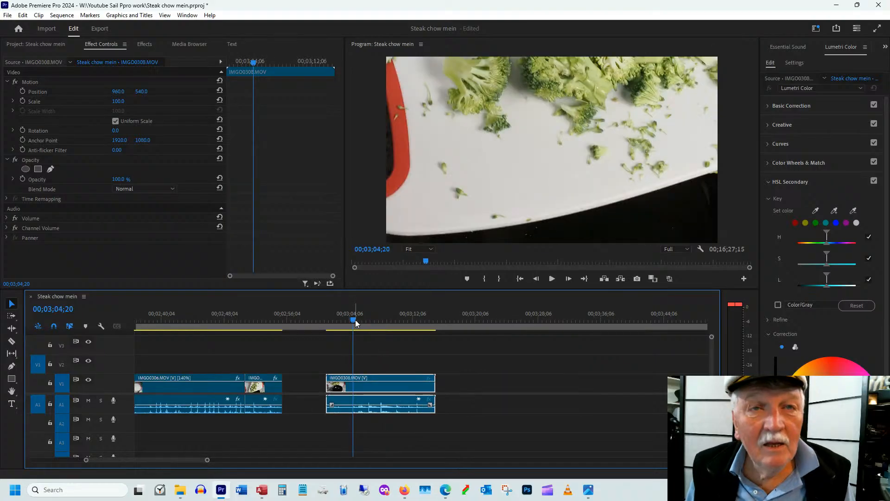
Reframe IMGO0308.MOV wider with scale 74 and position 960, 306, so the broccoli falling into the bowl is in view
drag(355, 319, 378, 321)
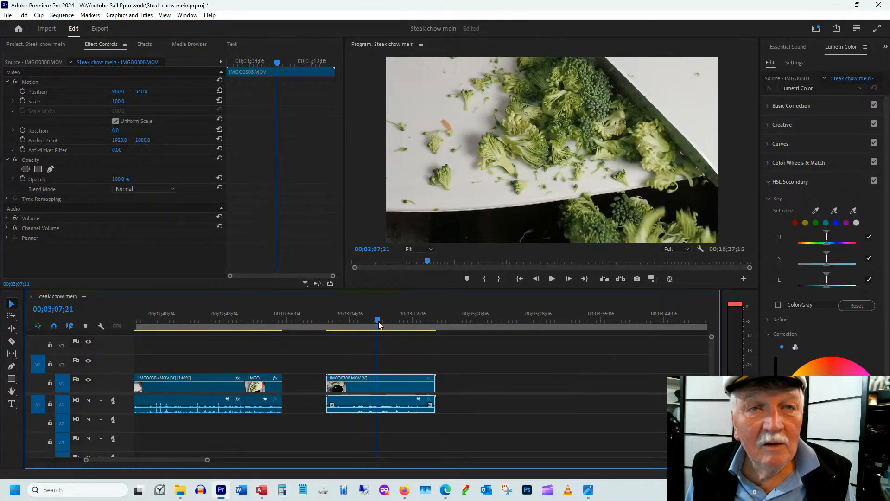
mouse_move(378, 321)
mouse_down()
mouse_move(415, 319)
mouse_move(396, 323)
mouse_up()
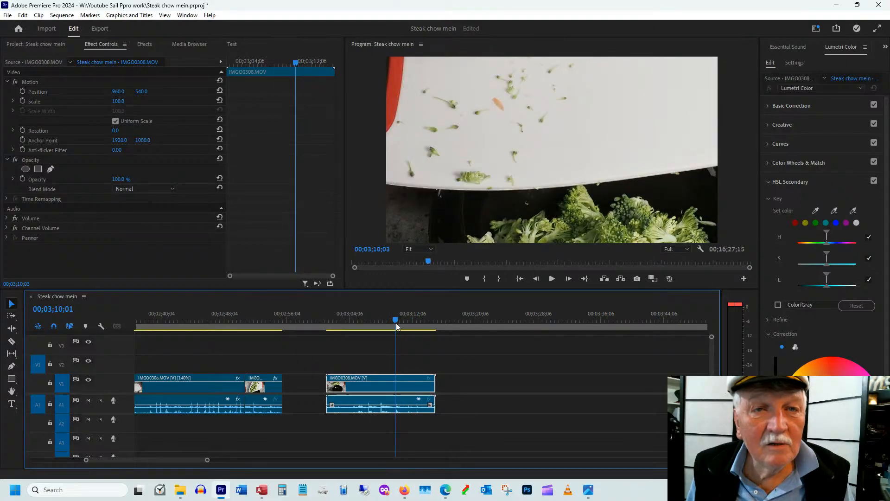
drag(396, 323, 394, 323)
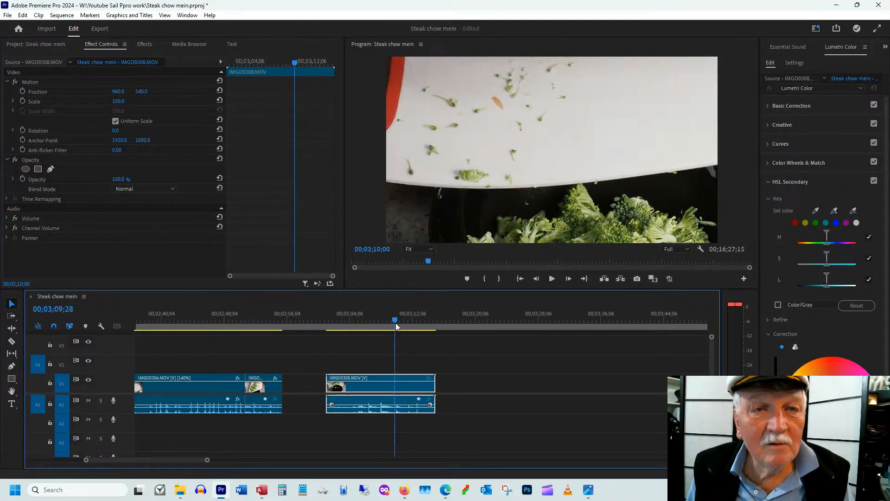
drag(142, 92, 32, 96)
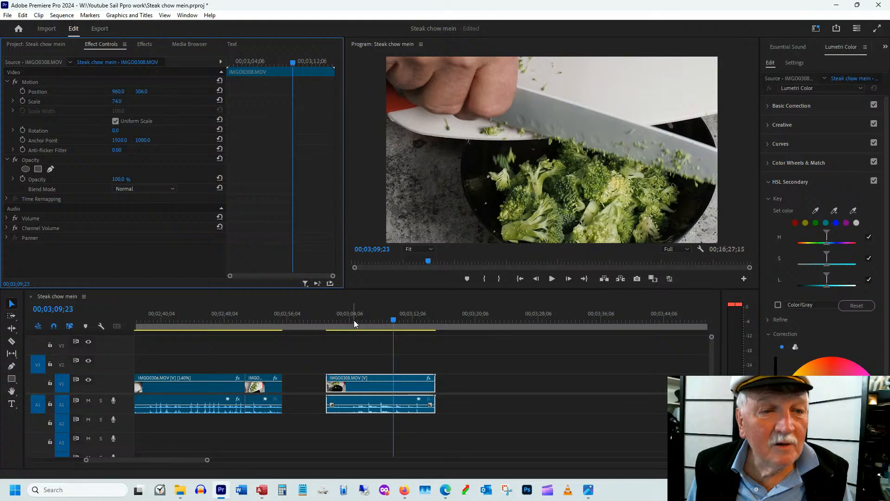
Trim the start of IMGO0308.MOV to 00;03;05;13 and its end to a duration of about 00;00;04;10
drag(354, 320, 359, 320)
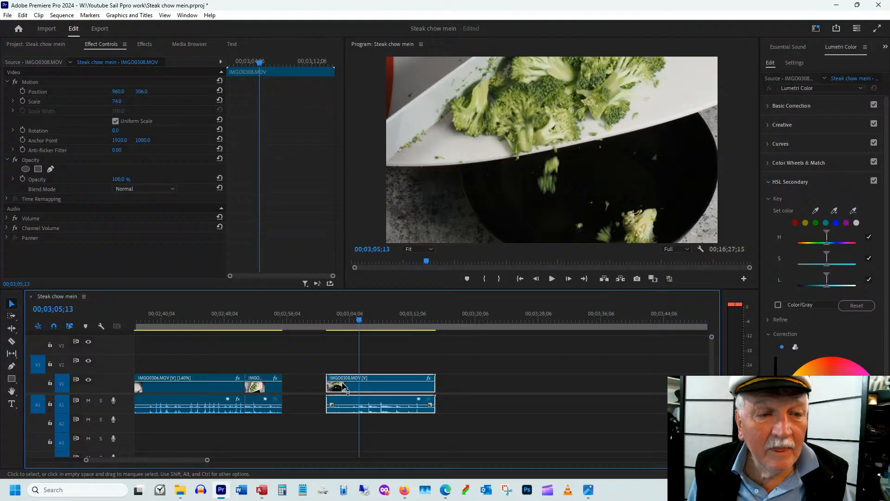
drag(328, 385, 398, 379)
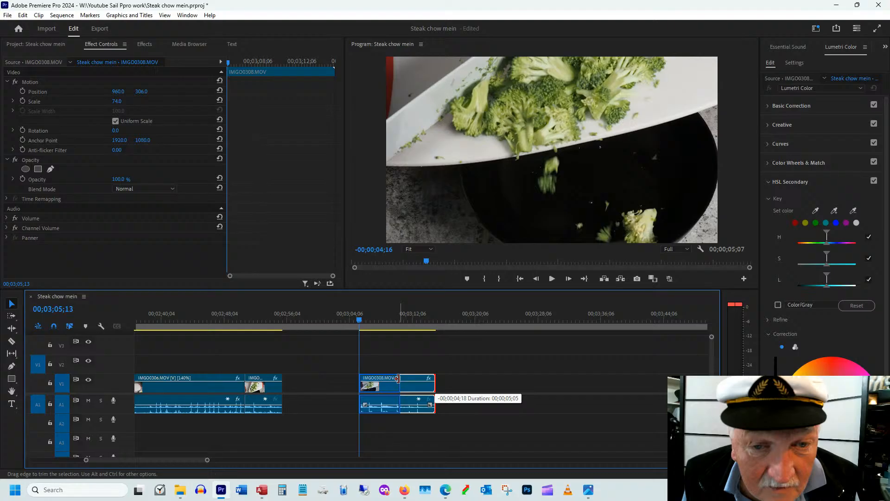
drag(398, 379, 391, 381)
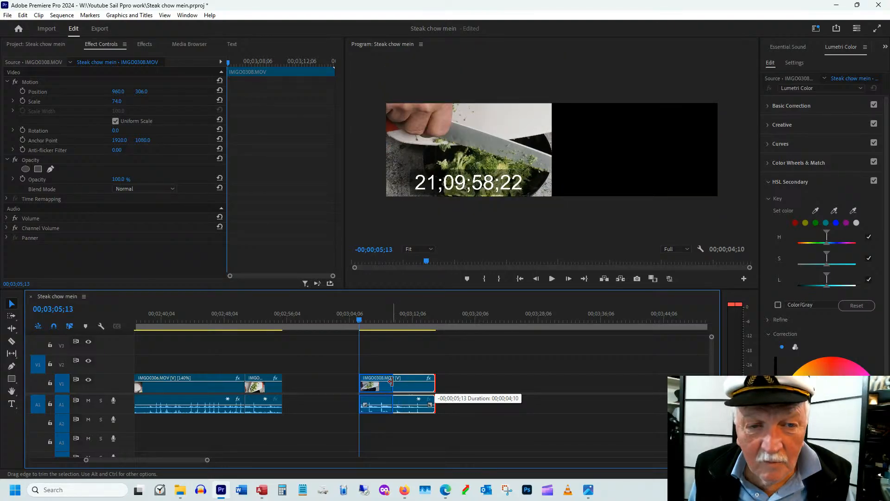
drag(391, 381, 393, 381)
Remove the redundant IMGO0307.MOV clip from the sequence and from the project
click(264, 319)
click(266, 393)
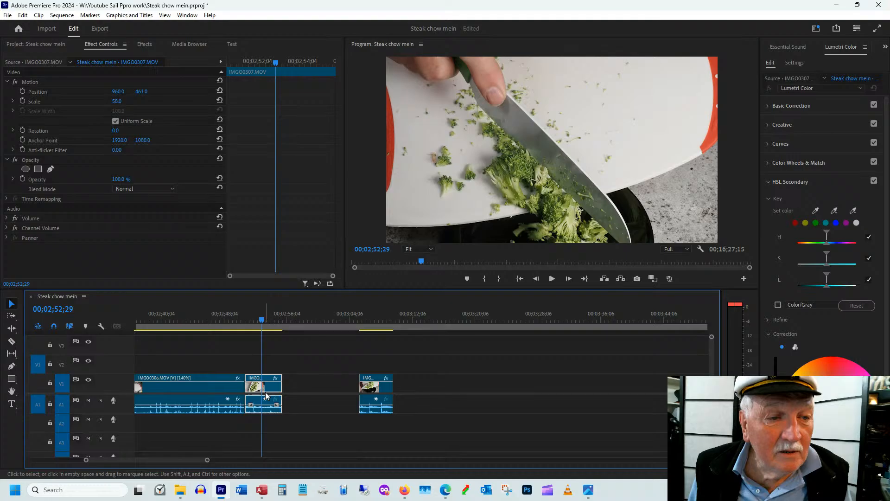
right_click(266, 395)
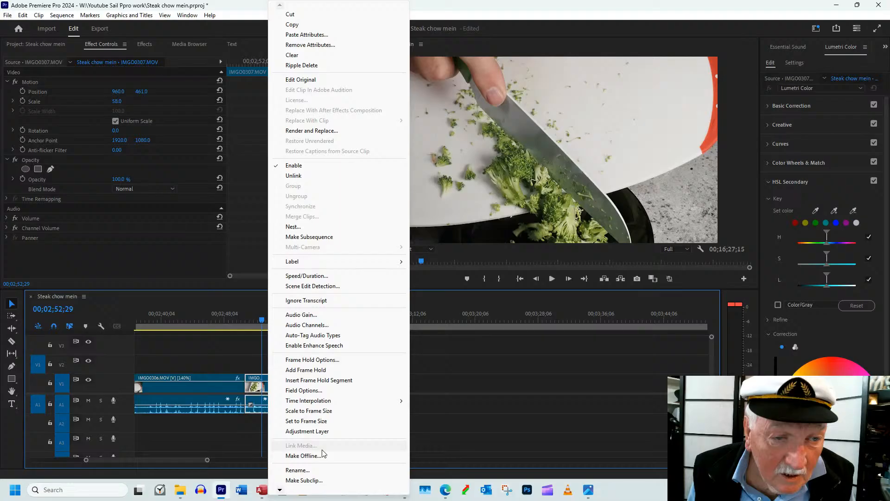
click(304, 480)
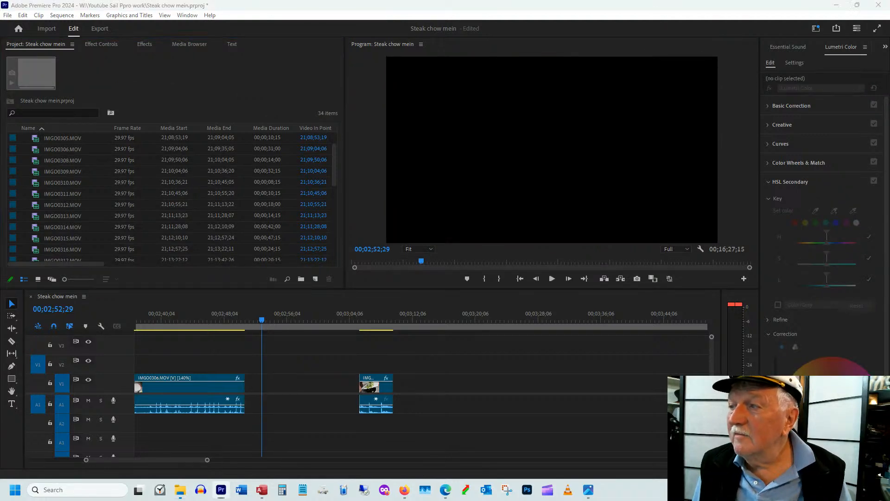
Switch to File Explorer and rename the IMGO0307.MOV source file in the 20250526 Steak chow mein folder as z MGO0307.MOV
drag(742, 499, 677, 84)
click(613, 185)
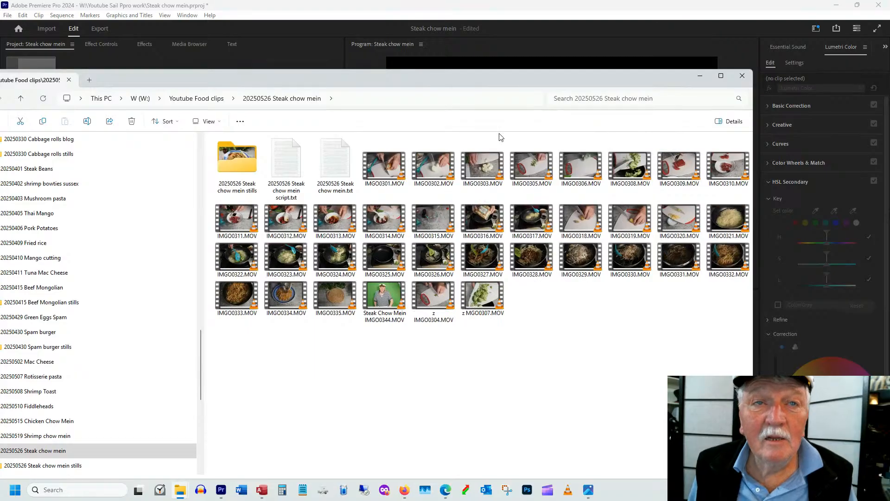
drag(390, 79, 889, 129)
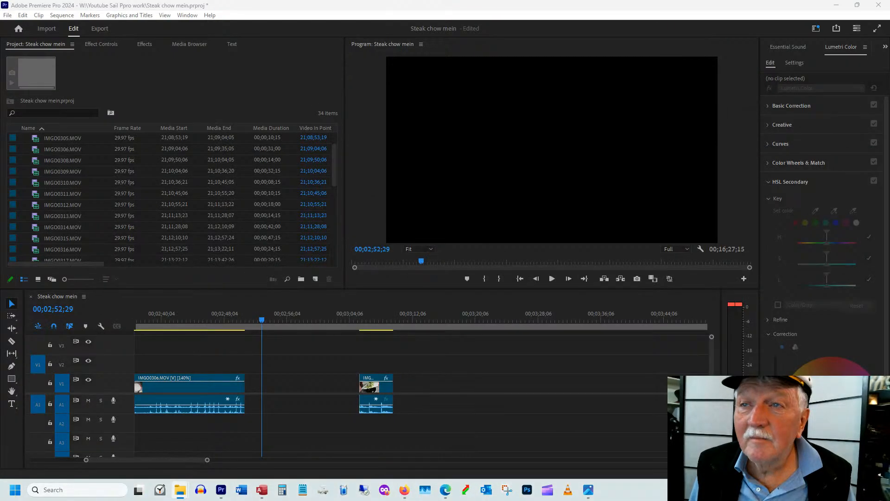
Close the gaps on both sides of IMGO0308.MOV so it directly follows IMGO0306.MOV and IMGO0315.MOV directly follows it
drag(359, 319, 366, 319)
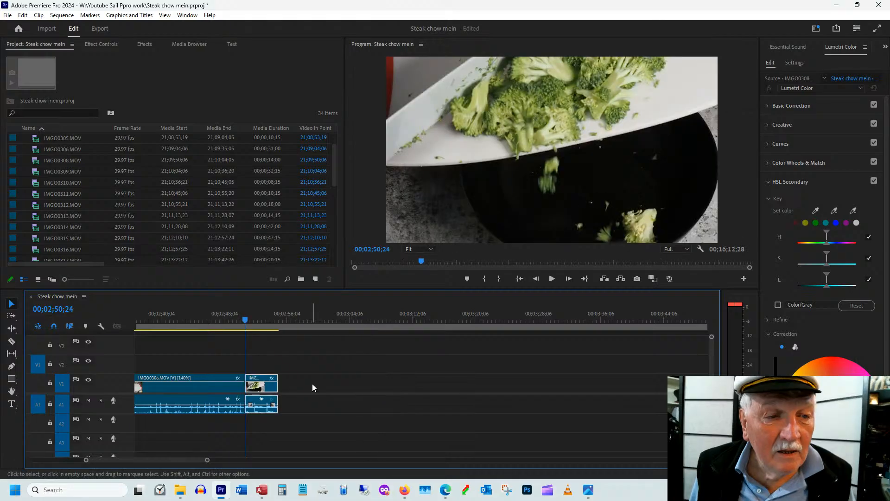
right_click(314, 383)
click(338, 388)
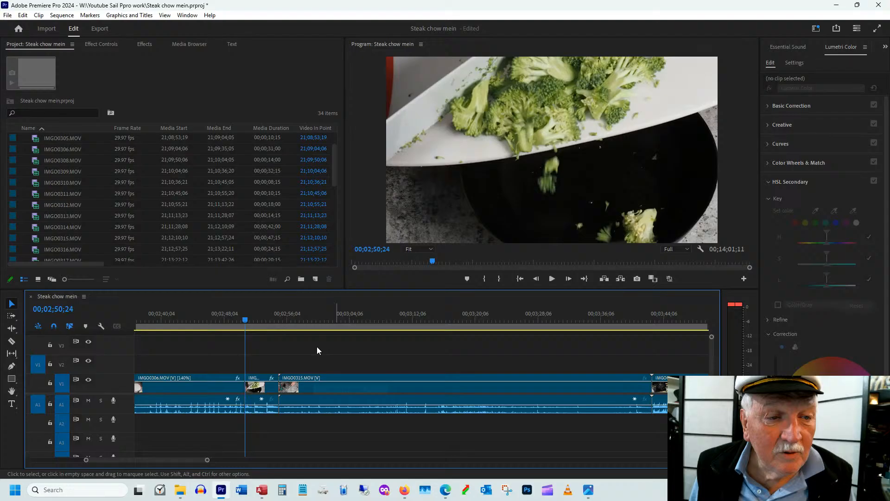
Scrub to the empty measuring cup in IMGO0315.MOV and widen the shot with scale 75
click(354, 320)
key(Left)
key(Left)
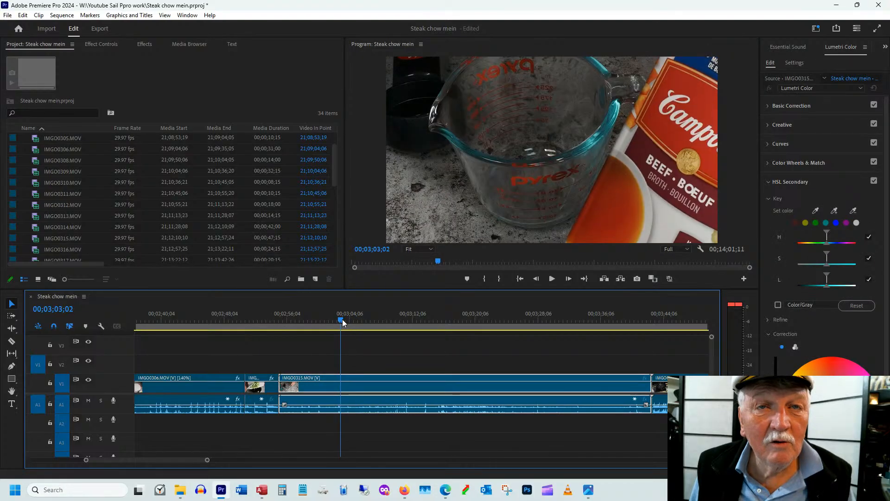
drag(342, 320, 332, 322)
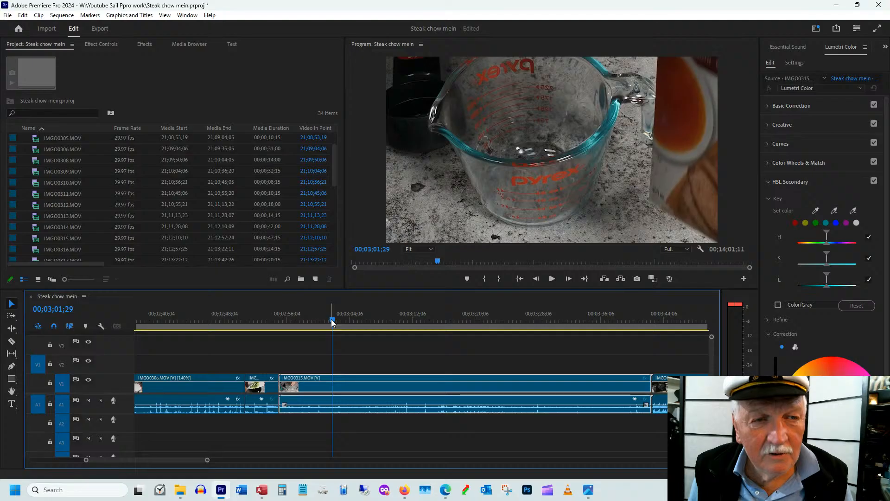
click(102, 43)
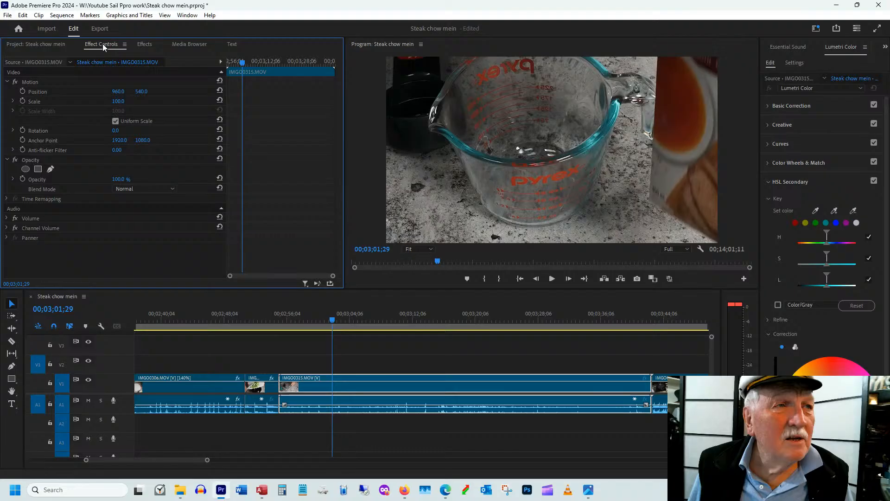
Trim the start of IMGO0315.MOV to 00;03;02;16 and move the clip directly after IMGO0308.MOV
drag(322, 319, 338, 319)
drag(280, 379, 338, 379)
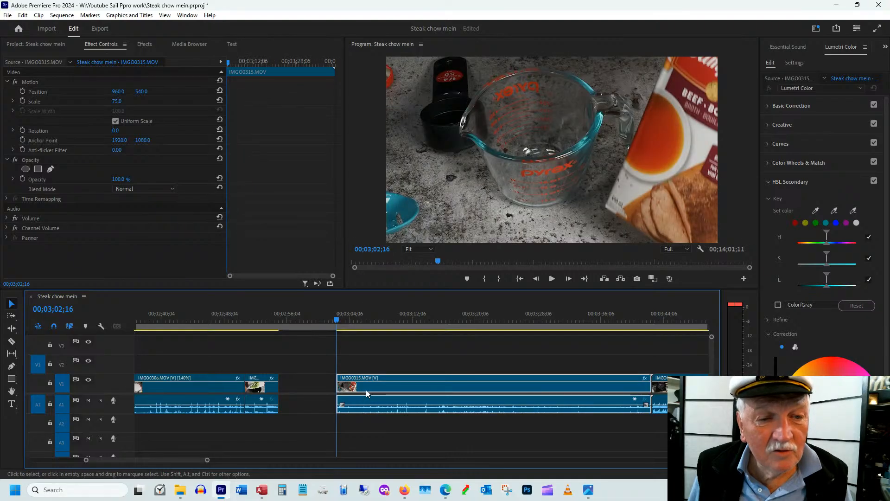
drag(366, 390, 308, 390)
Check the broth pour in IMGO0315.MOV and reframe the clip with position 960, 742 so the pouring has more room above the cup
drag(282, 316, 287, 316)
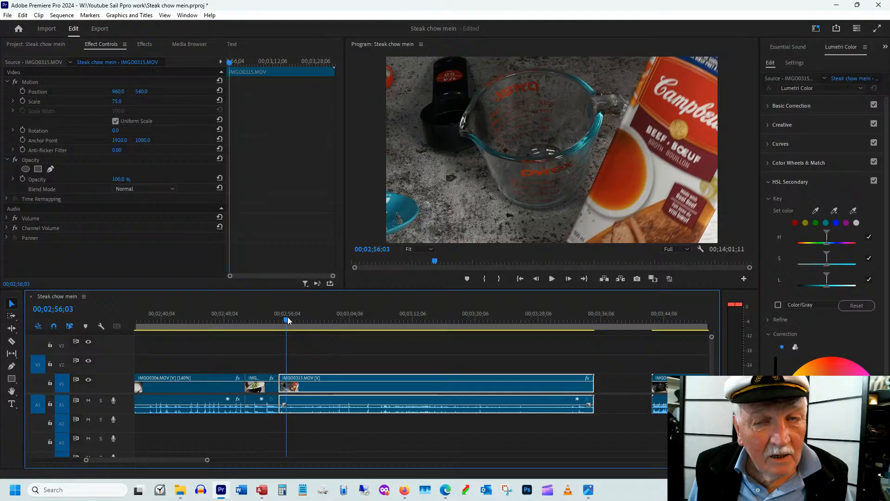
drag(288, 316, 318, 323)
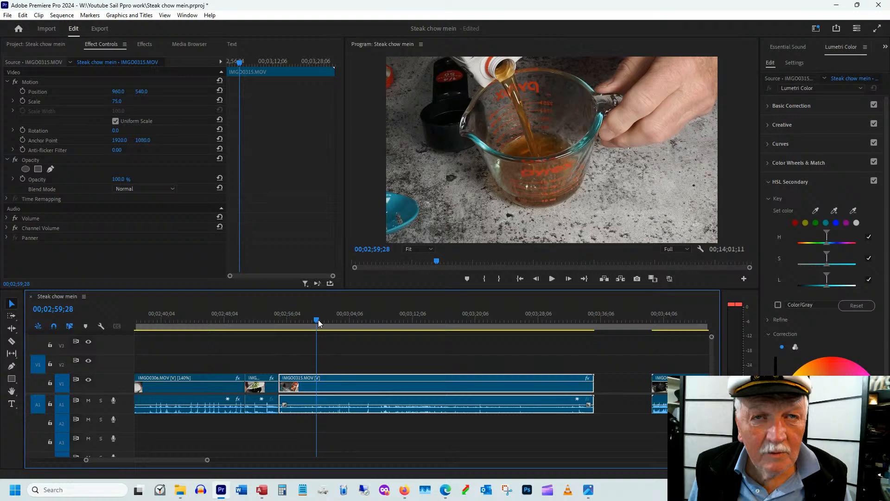
click(296, 319)
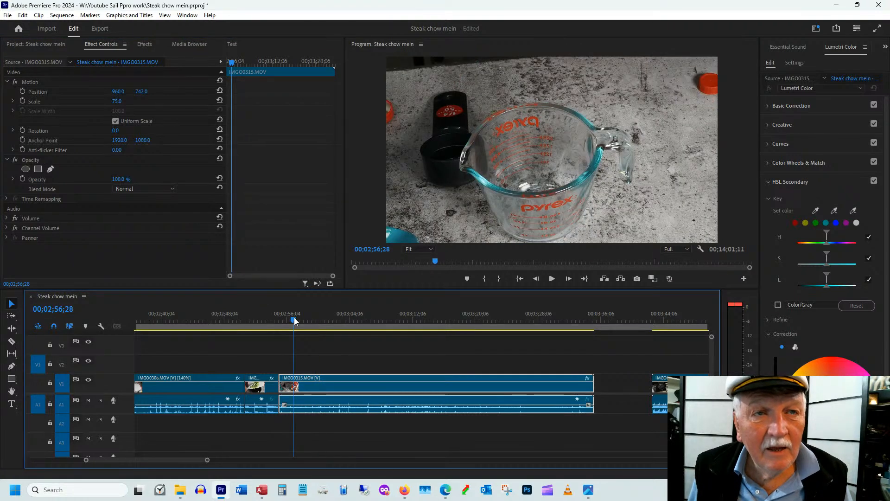
Scrub through the broth and sauces being poured in IMGO0315.MOV and trim the clip's end to 00;03;32;06, after the last pour
drag(294, 321, 345, 324)
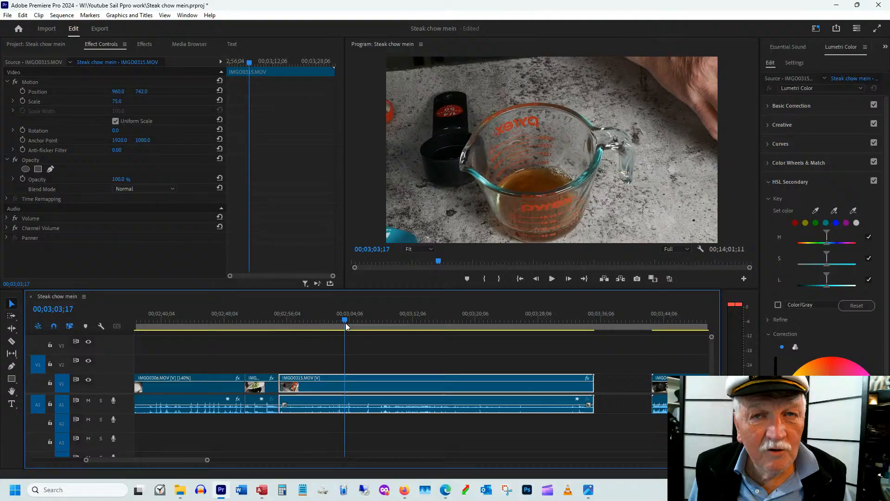
drag(346, 323, 317, 353)
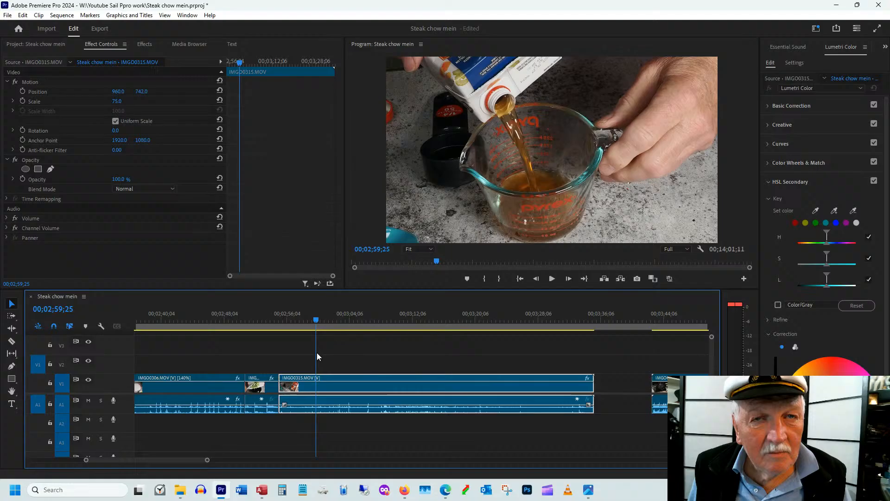
drag(317, 354, 362, 353)
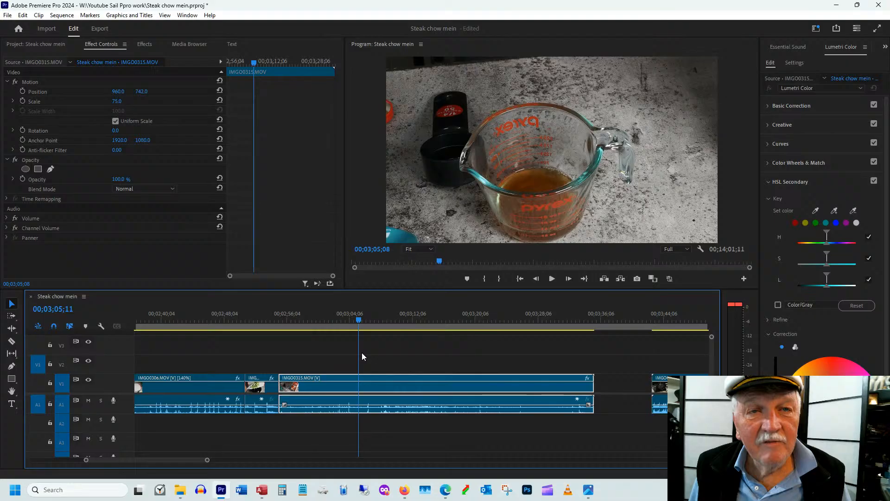
drag(362, 356, 392, 366)
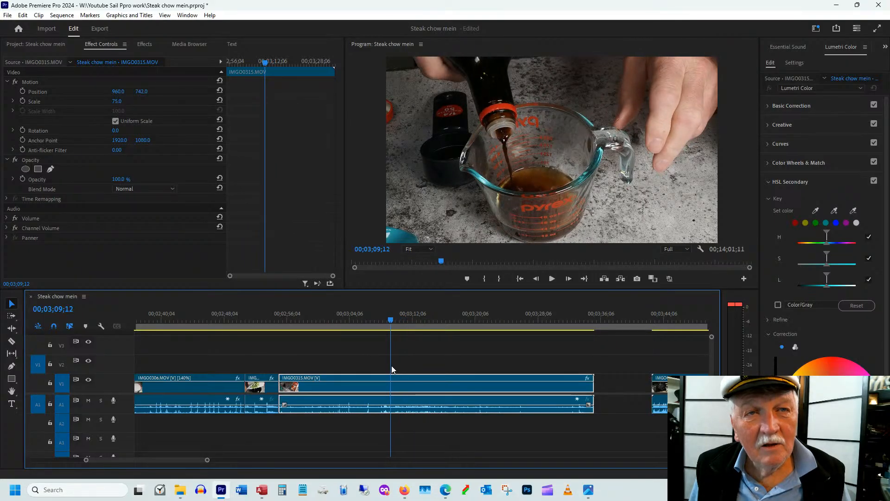
mouse_move(392, 365)
mouse_down()
mouse_move(382, 373)
mouse_move(405, 373)
mouse_up()
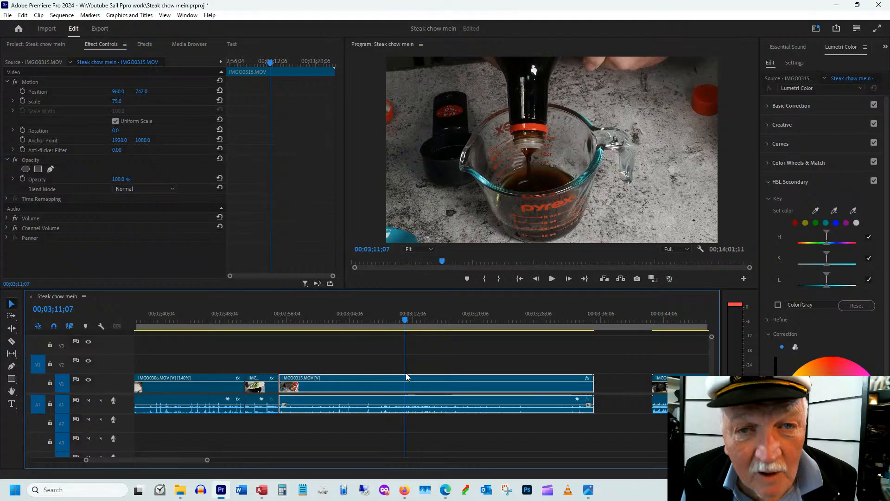
drag(405, 373, 520, 305)
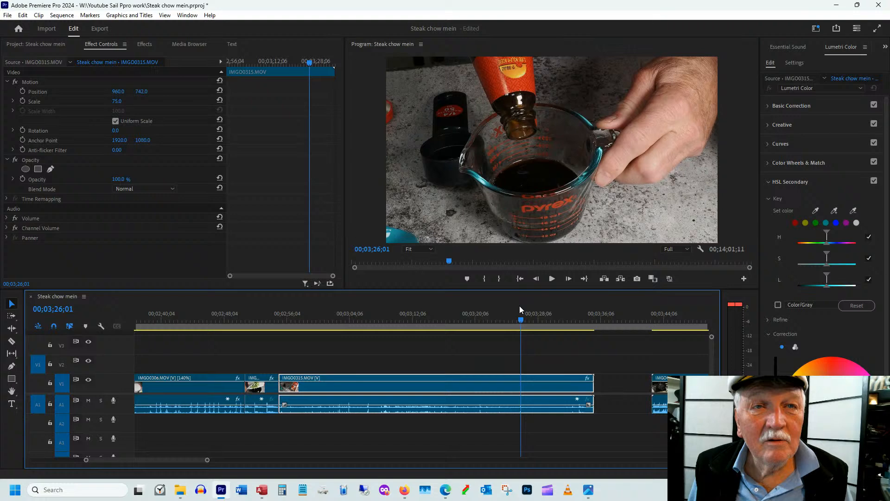
drag(519, 305, 577, 305)
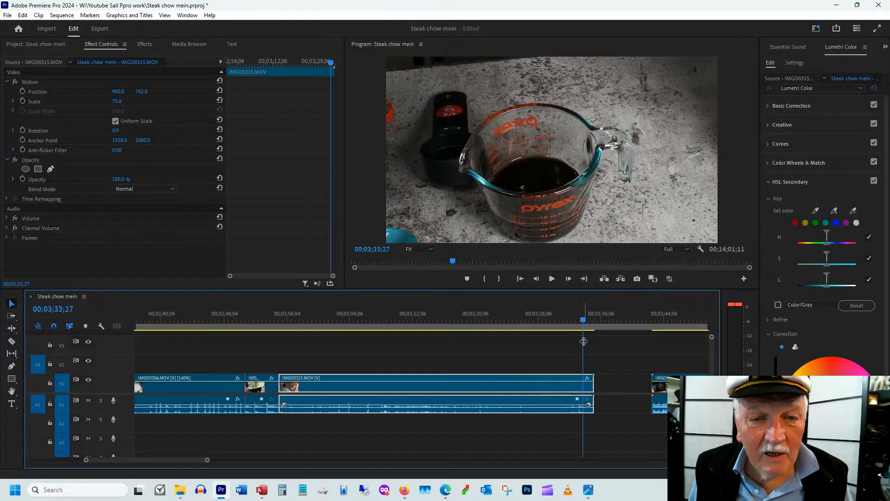
click(580, 320)
drag(580, 323, 568, 329)
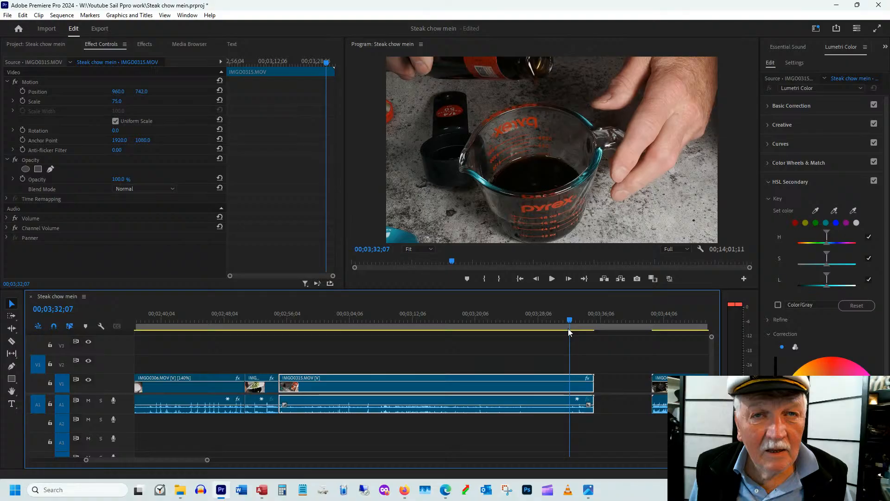
drag(568, 329, 568, 329)
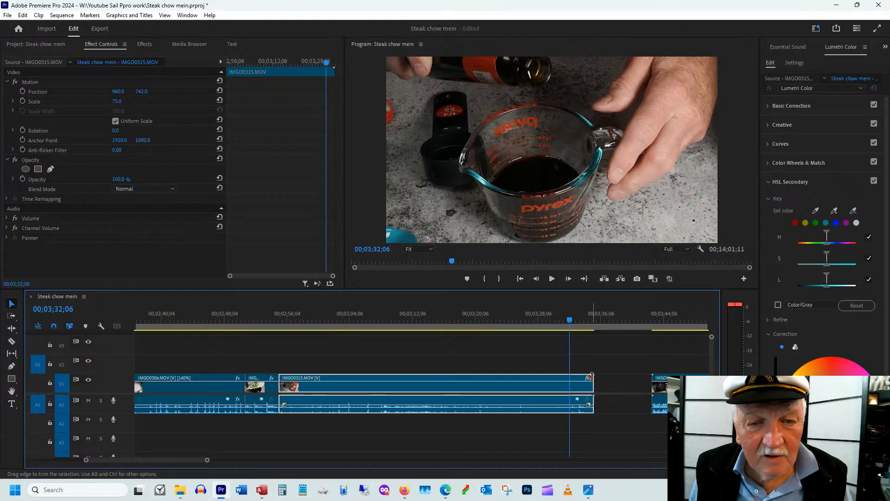
drag(591, 376, 563, 322)
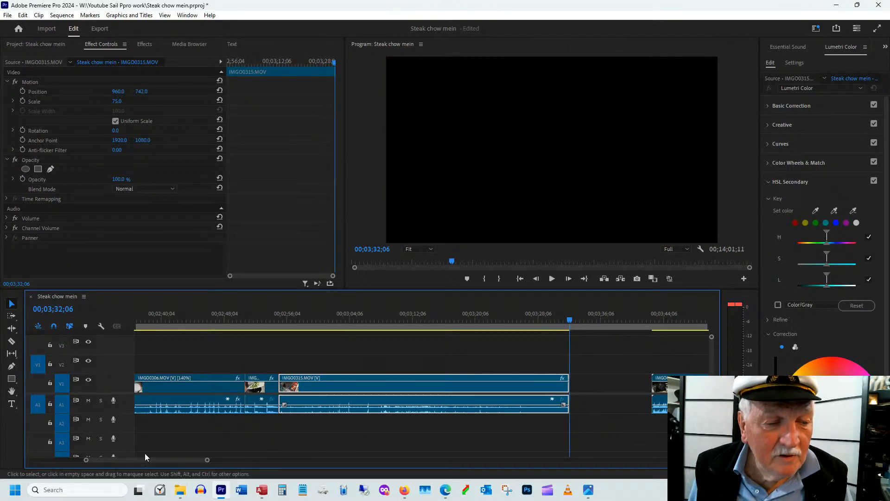
Trim the start of the boiling-water clip IMGO0316.MOV to 00;03;45;25 and move it directly after IMGO0315.MOV
scroll(143, 457, down, 5)
drag(282, 320, 290, 320)
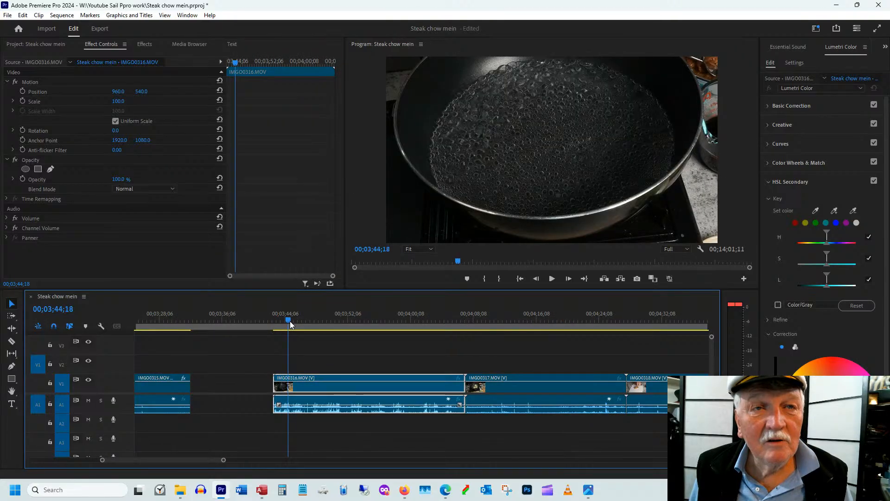
drag(290, 321, 284, 321)
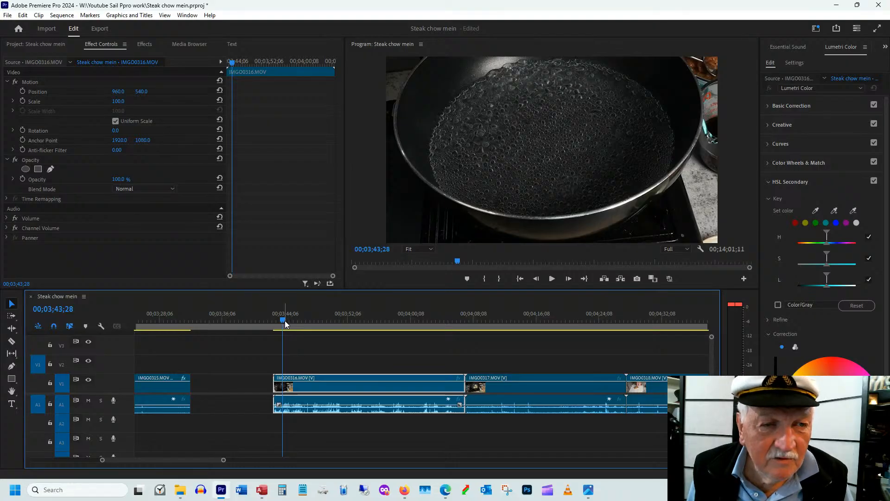
drag(285, 321, 298, 321)
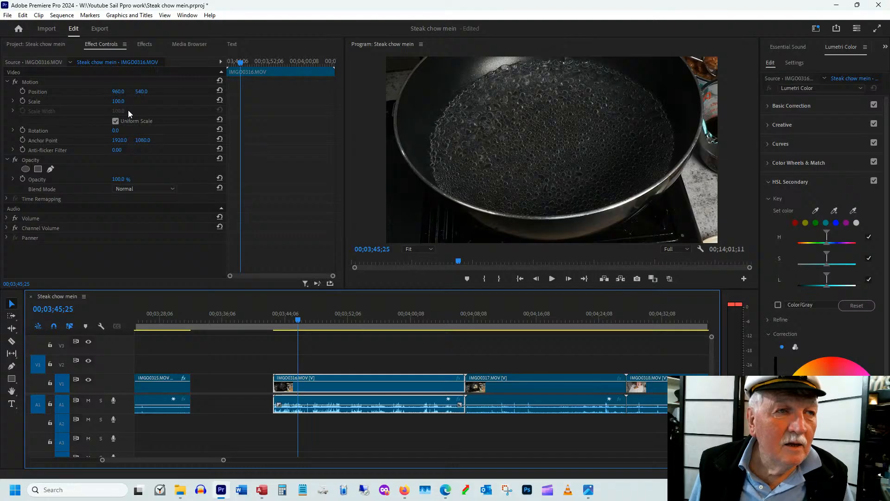
drag(331, 393, 250, 394)
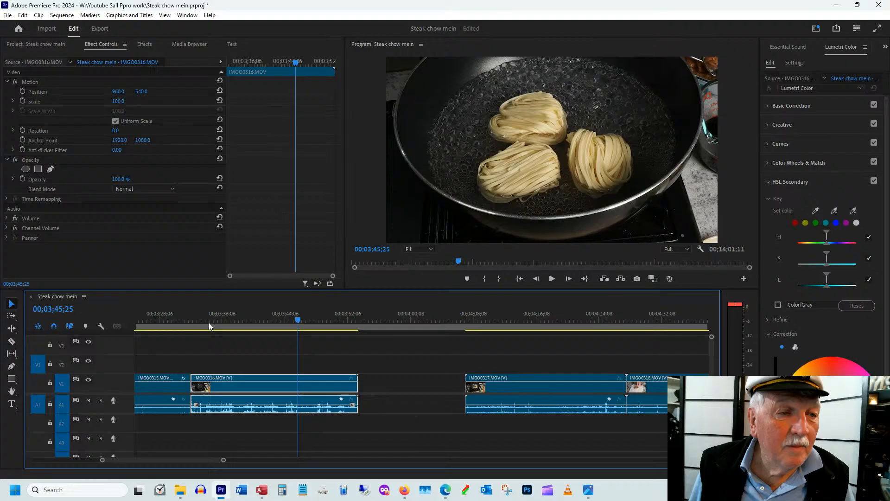
Reframe IMGO0316.MOV with scale 80 and position 960, 753 so the whole pan is in the shot
click(209, 321)
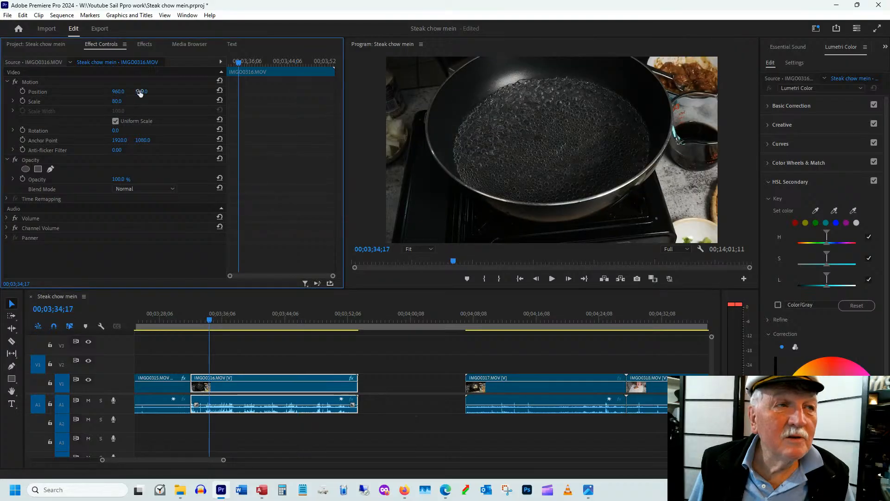
drag(140, 93, 239, 93)
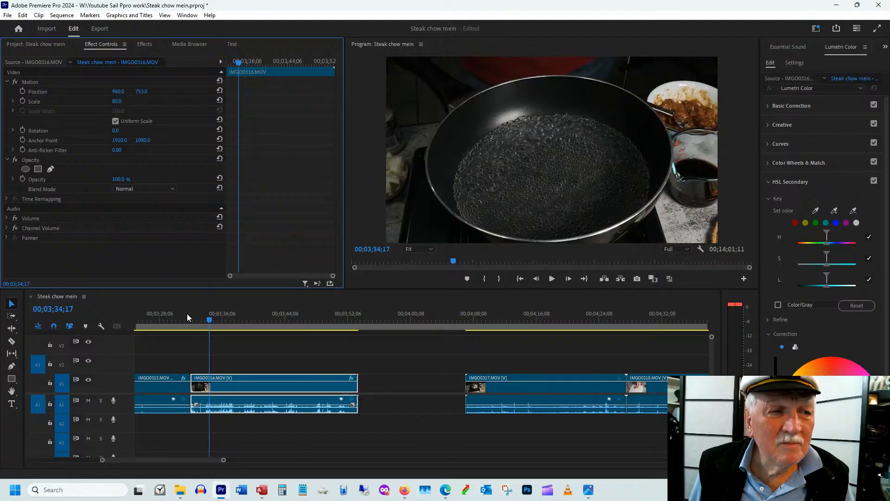
drag(210, 321, 219, 323)
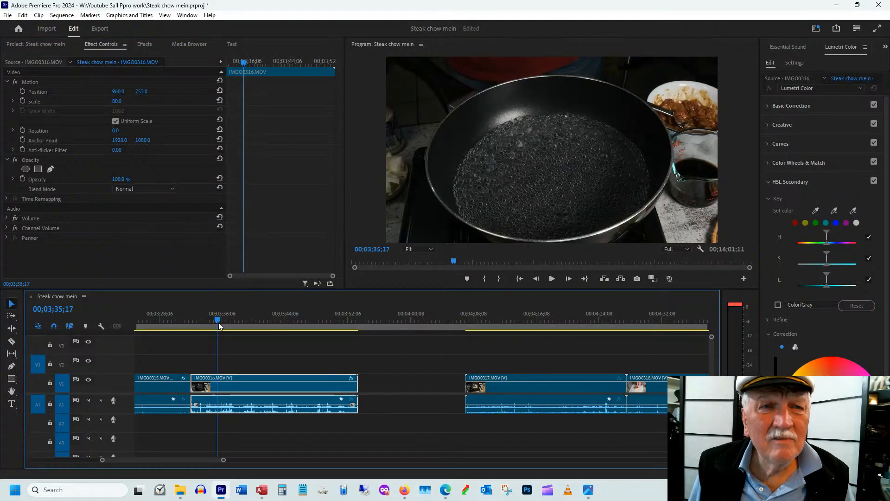
Trim the end of IMGO0316.MOV to 00;03;51;27, after the lid goes on, and scrub through the noodle shot to check it
drag(218, 322, 303, 329)
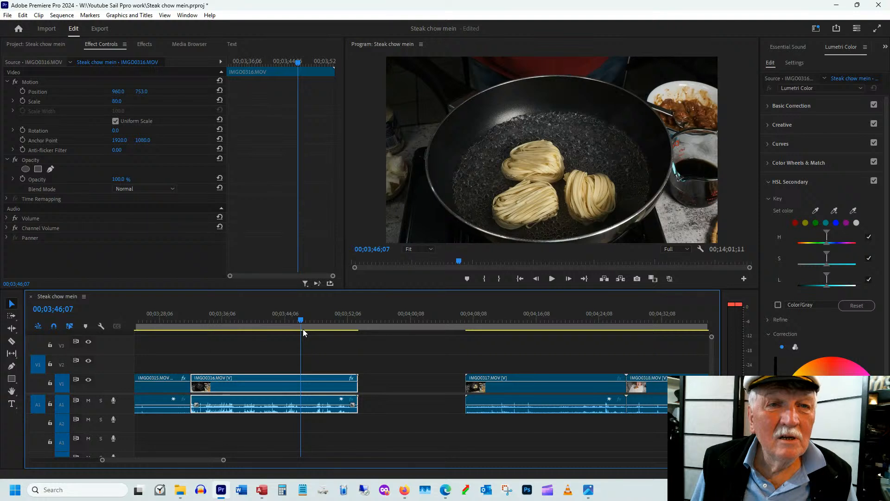
drag(302, 329, 347, 330)
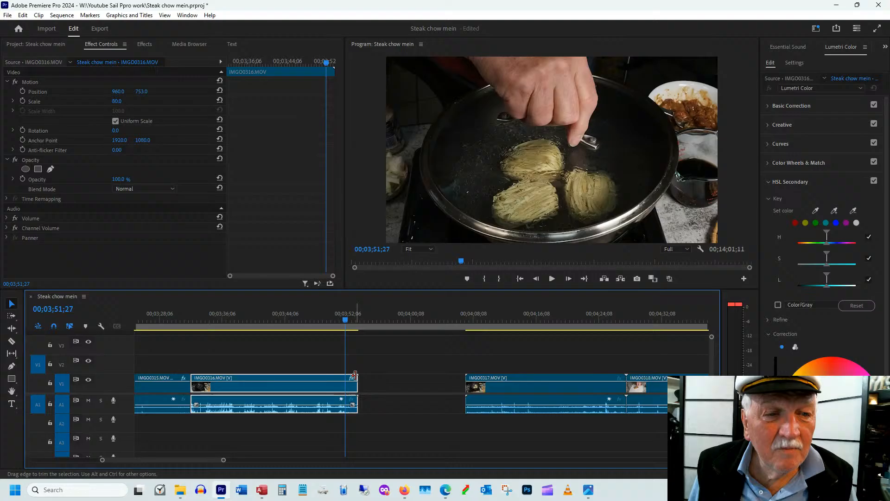
drag(354, 374, 345, 376)
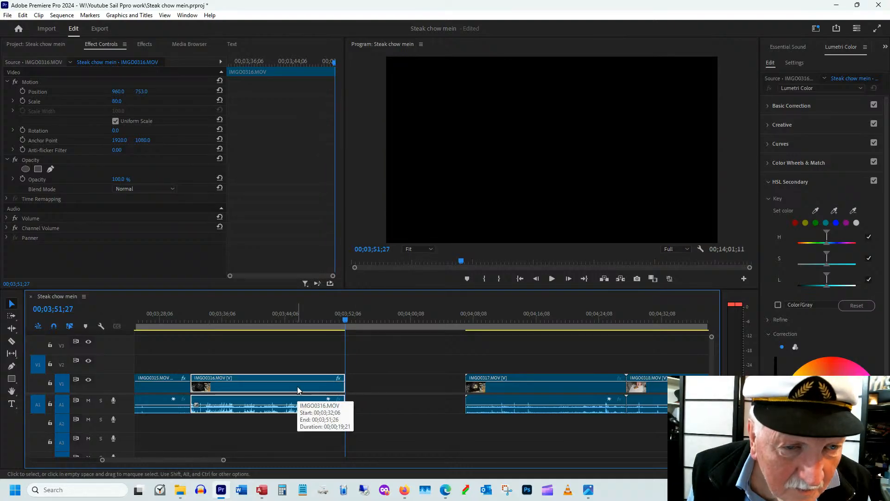
click(256, 315)
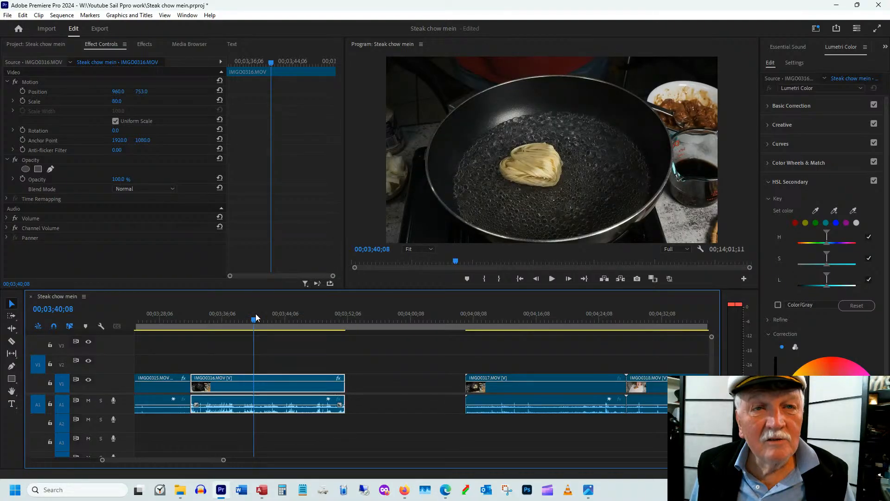
click(204, 319)
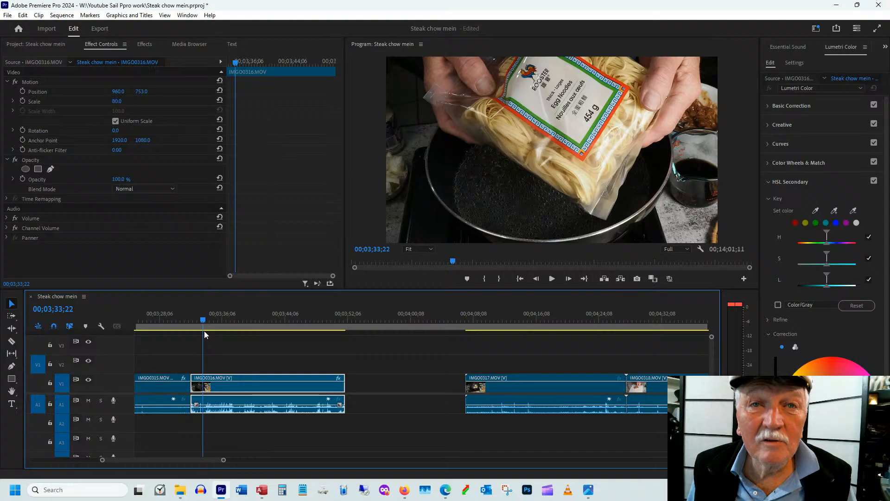
drag(204, 320, 271, 319)
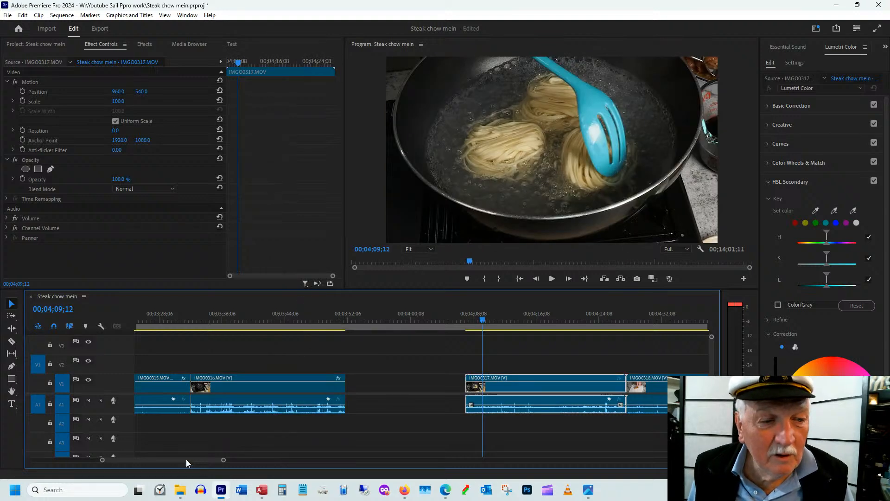
Trim the start of IMGO0317.MOV, place it directly after IMGO0316.MOV and cut its end at 00;04;08;20
drag(364, 318, 371, 318)
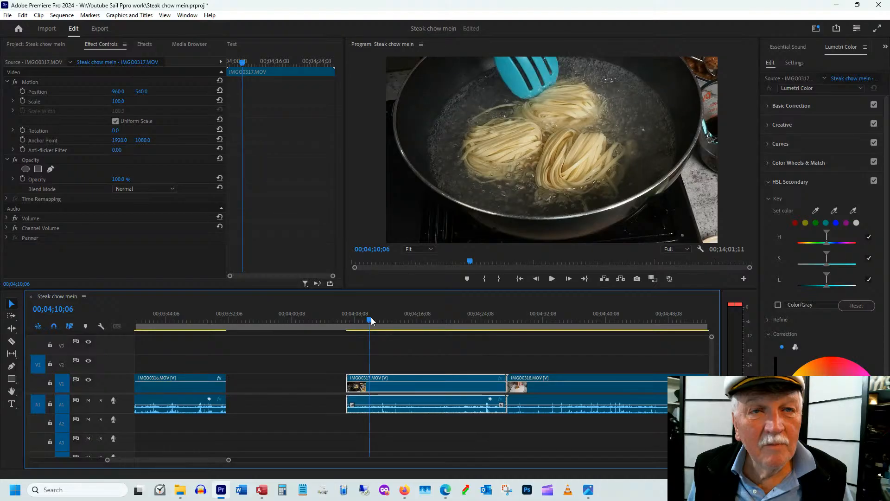
drag(371, 318, 363, 342)
drag(348, 388, 364, 388)
drag(318, 388, 268, 391)
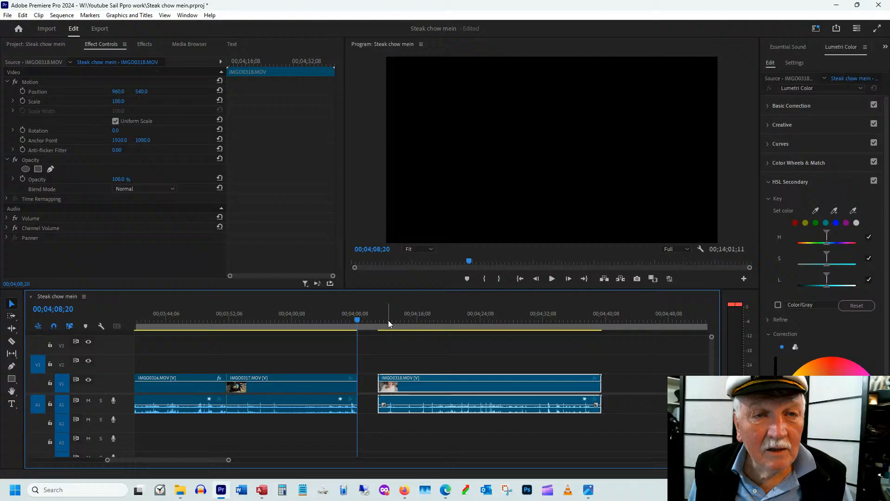
Trim the start of the ginger clip IMGO0318.MOV to 00;04;11;24 and close it up against IMGO0317.MOV
drag(390, 322, 403, 325)
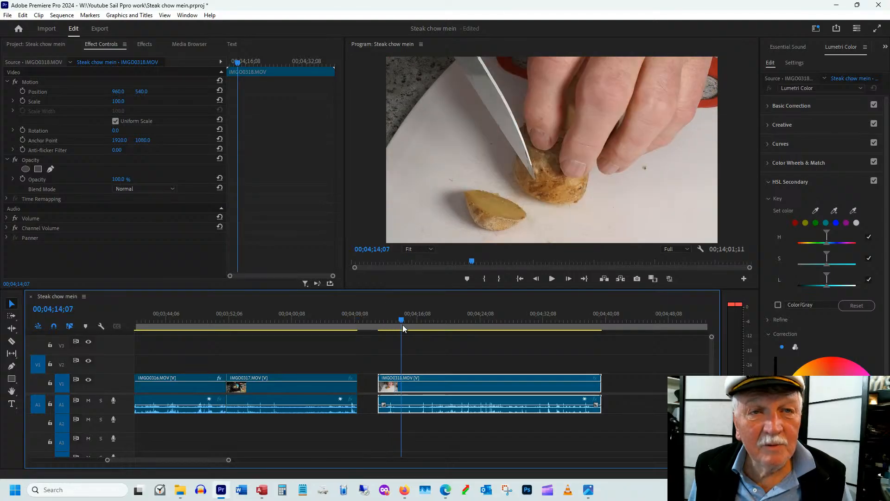
drag(403, 324, 387, 338)
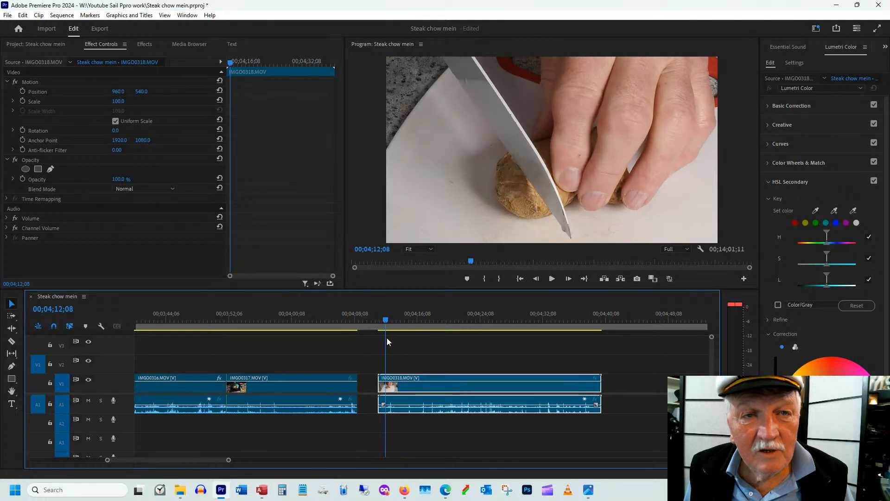
drag(387, 337, 382, 339)
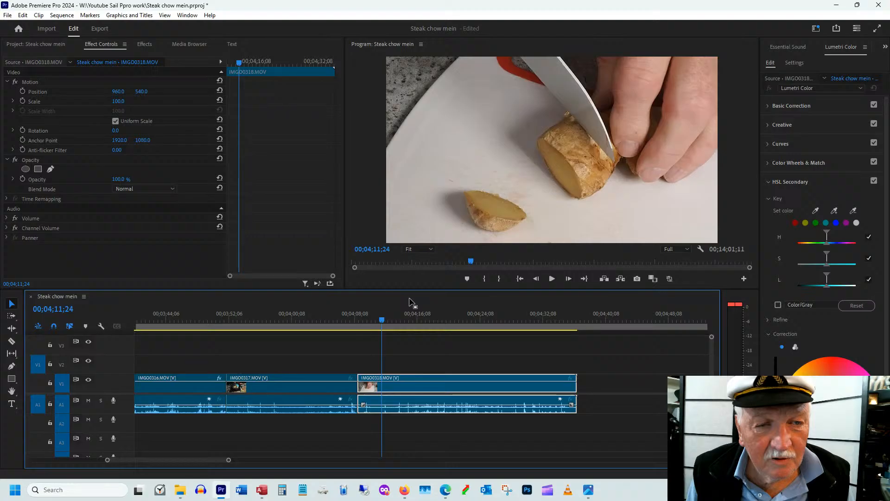
Split IMGO0318.MOV at 00;04;16;03 during the ginger peeling and delete the remainder, closing the gap to IMGO0319.MOV
drag(382, 321, 410, 321)
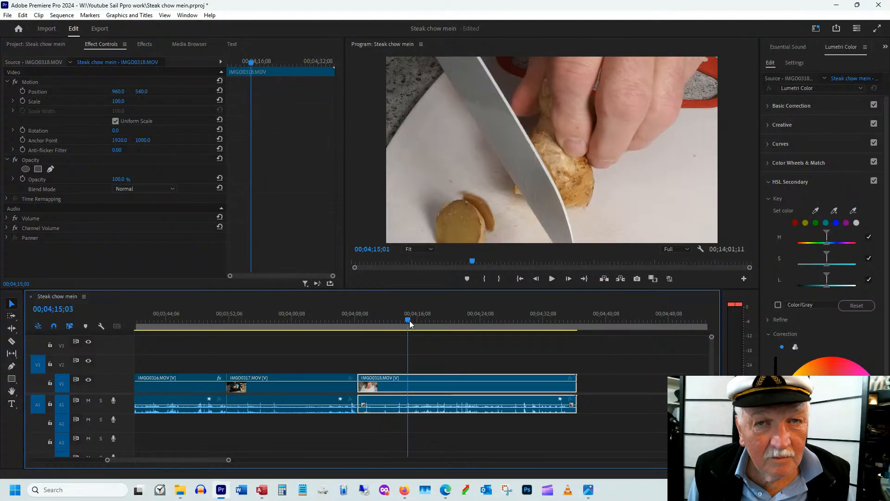
drag(410, 321, 502, 314)
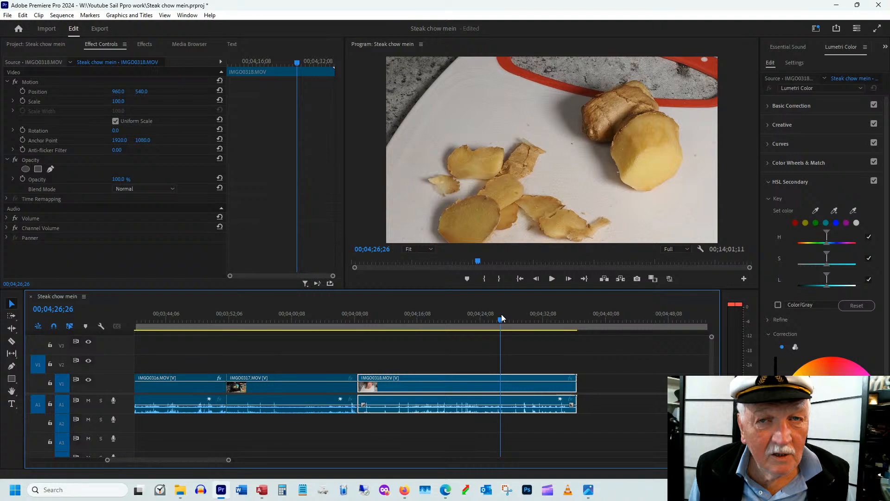
drag(501, 313, 416, 320)
key(c)
click(417, 381)
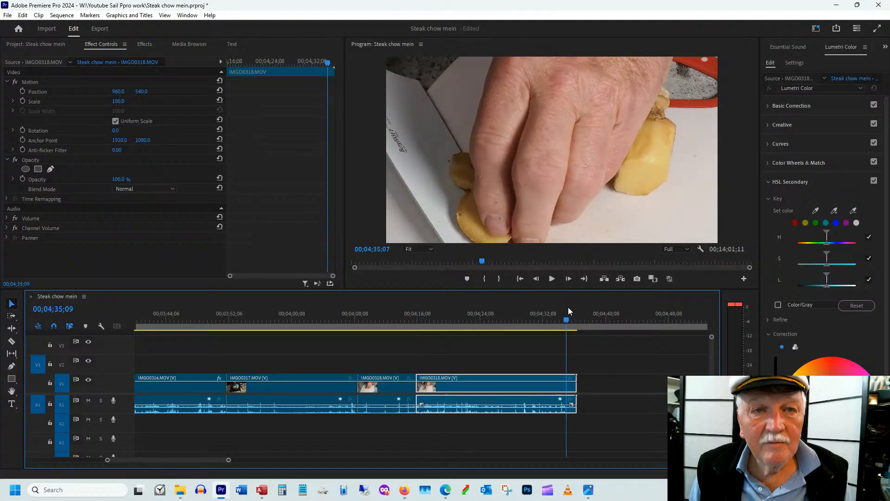
drag(568, 306, 450, 334)
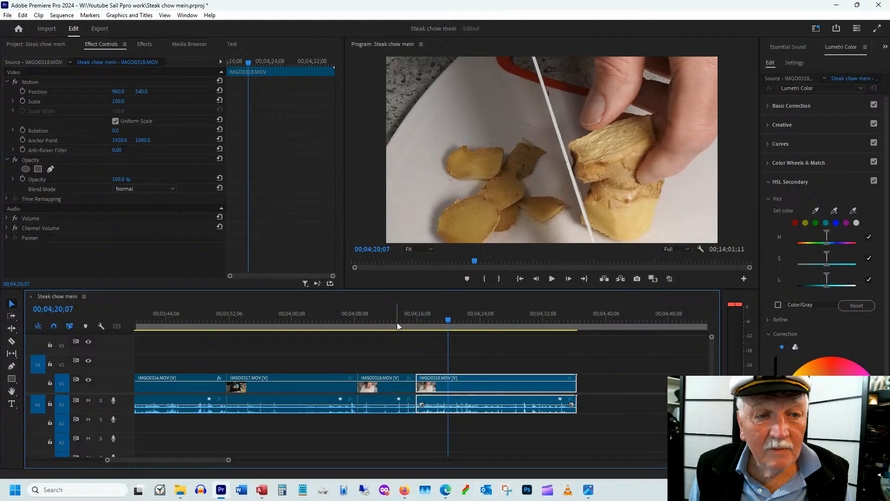
click(411, 321)
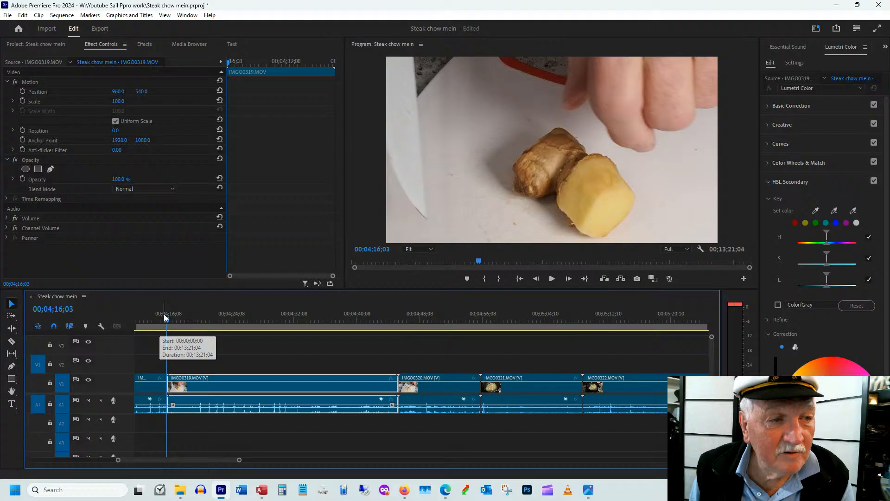
Trim the start of IMGO0319.MOV to 00;04;17;03 and move the clip back against IMGO0318.MOV
drag(166, 317, 200, 315)
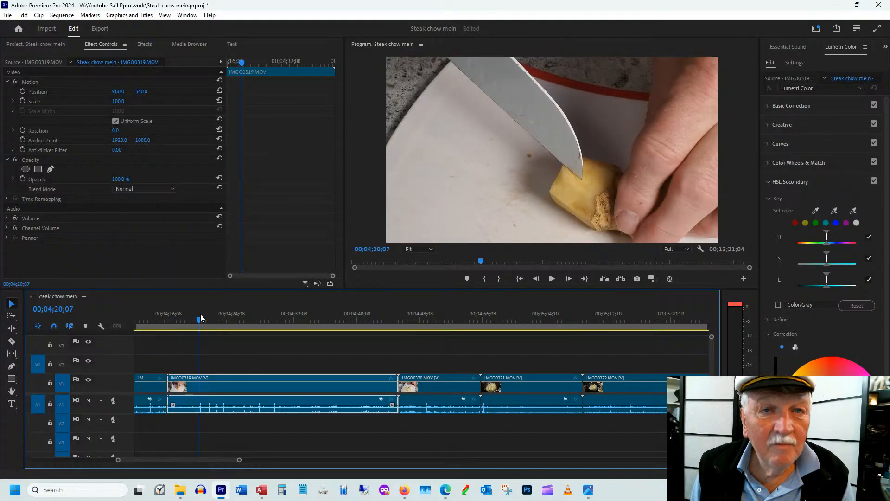
drag(201, 315, 174, 315)
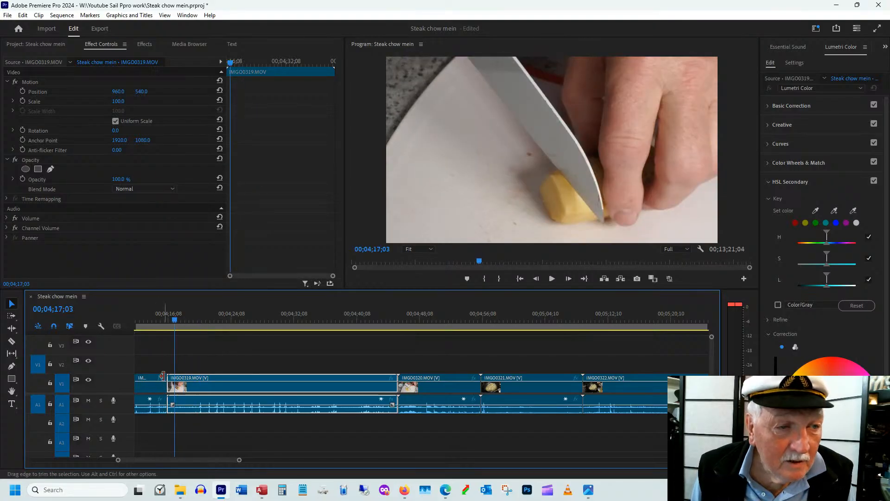
drag(171, 375, 171, 374)
Scrub through the ginger cutting in IMGO0319.MOV and trim about three seconds off the clip's end
drag(166, 318, 204, 318)
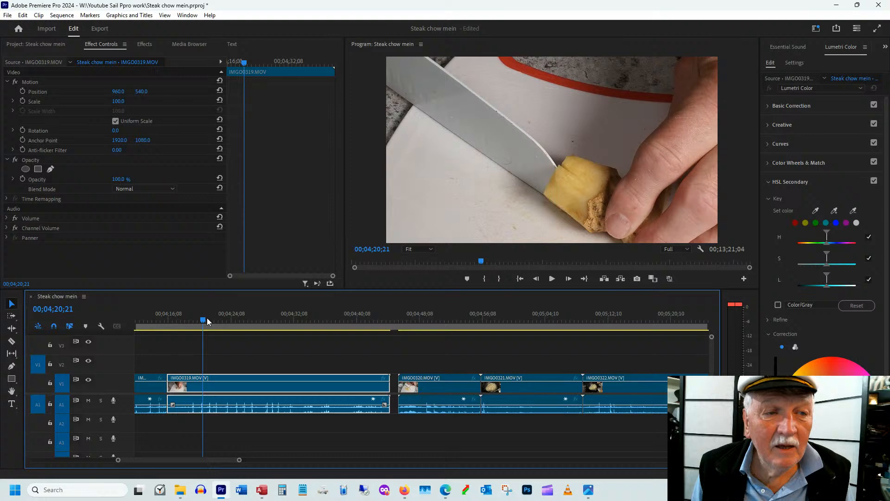
drag(207, 318, 366, 318)
drag(387, 375, 366, 382)
Trim the start of IMGO0320.MOV to 00;04;49;00, shorten its end and move it directly after IMGO0319.MOV
drag(409, 326, 424, 327)
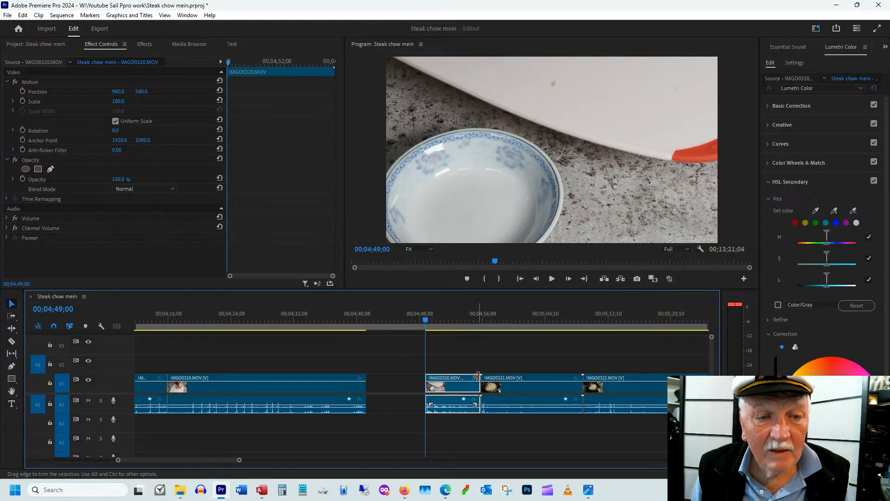
drag(477, 376, 390, 393)
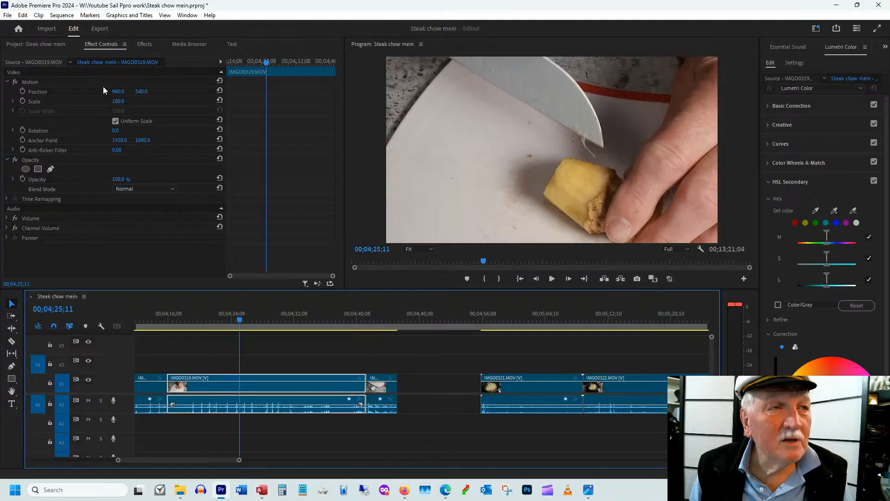
Reframe the ginger clips IMGO0319.MOV and IMGO0320.MOV, setting the position of IMGO0320.MOV to 1278, 416 to bring the bowl into view
click(118, 92)
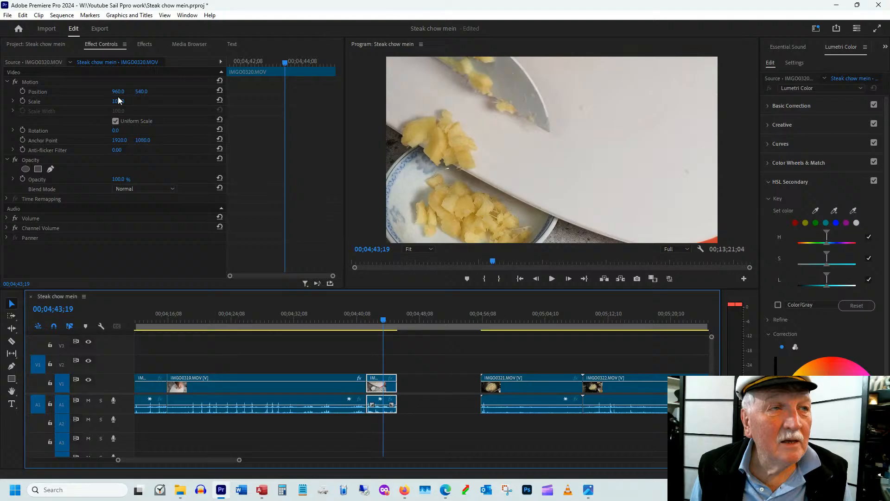
mouse_move(117, 92)
mouse_down()
mouse_move(130, 92)
mouse_move(124, 88)
mouse_up()
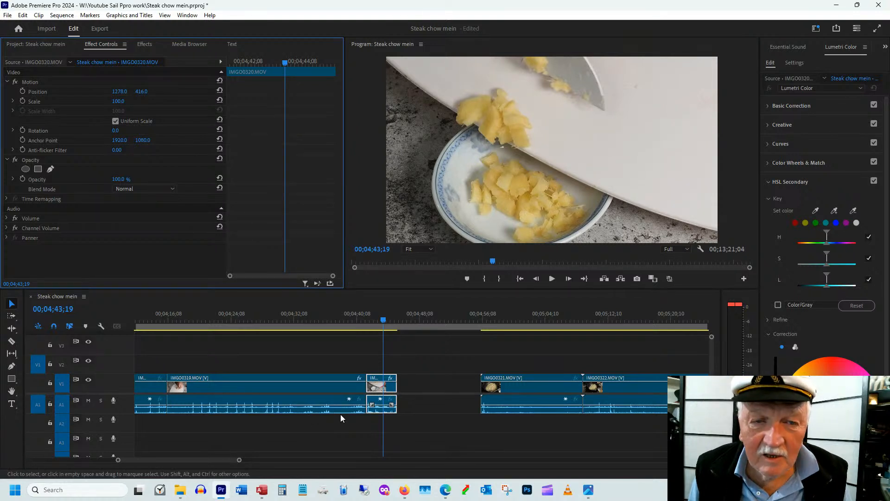
Move IMGO0321.MOV closer to IMGO0320.MOV and compare its noodle shot with the opening of IMGO0322.MOV
drag(519, 389, 442, 389)
click(415, 318)
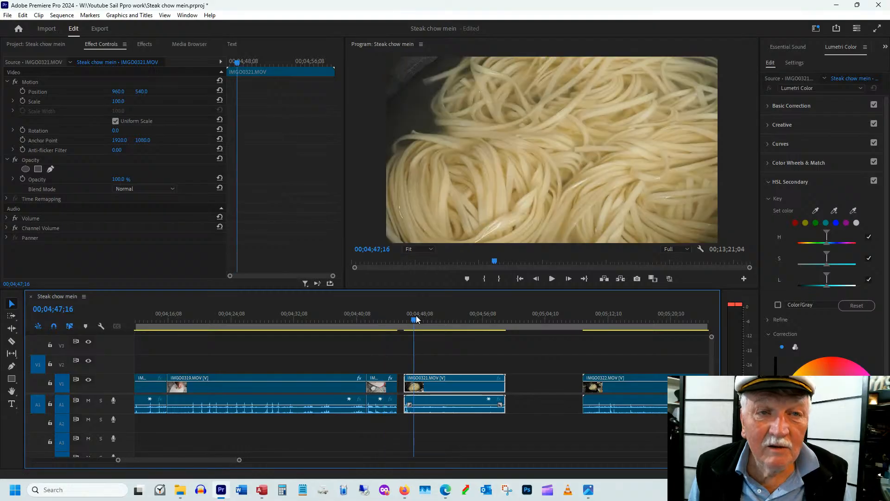
drag(416, 316, 608, 325)
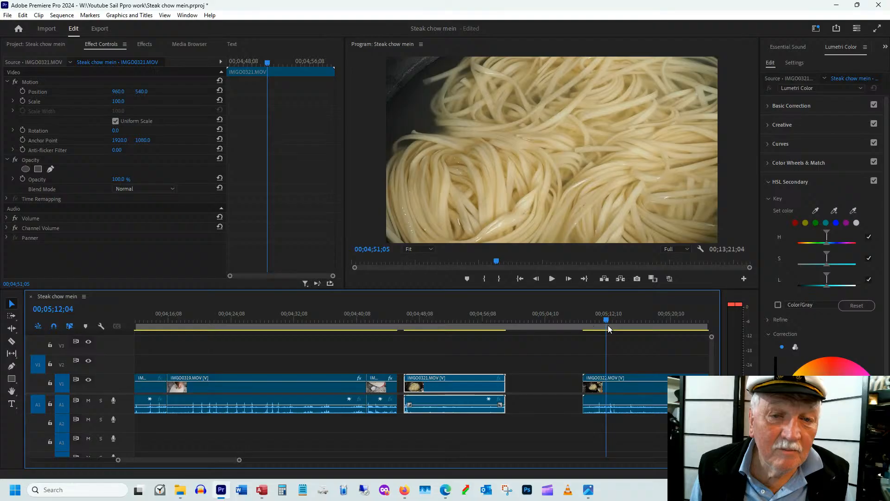
click(597, 319)
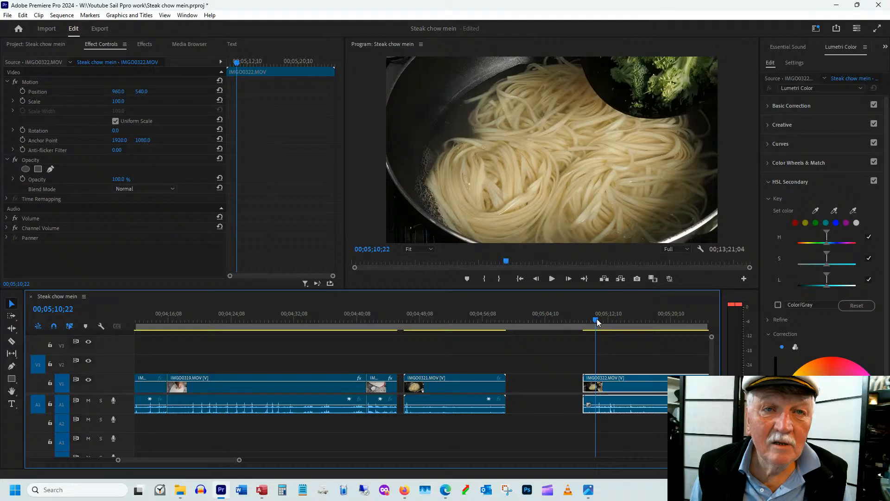
Trim both ends of IMGO0321.MOV slightly and reframe its noodles with scale 79 and position 829, 540
click(452, 388)
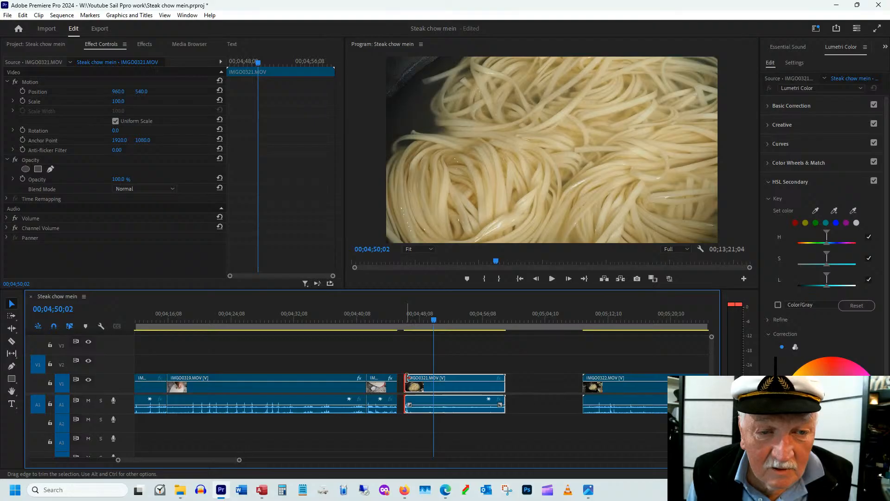
drag(407, 378, 411, 378)
click(434, 320)
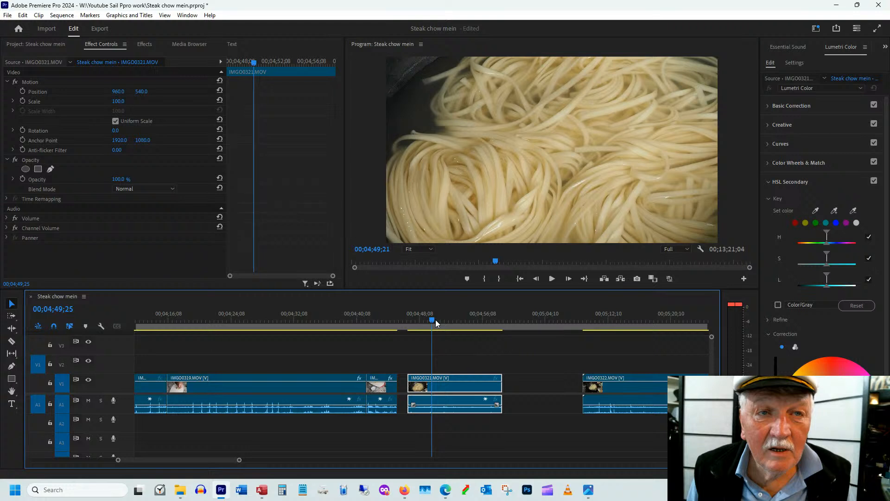
key(space)
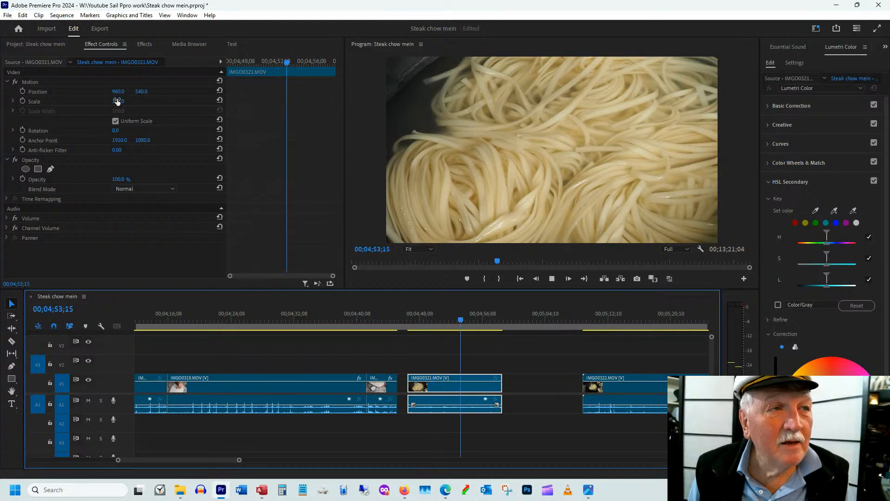
drag(117, 101, 107, 101)
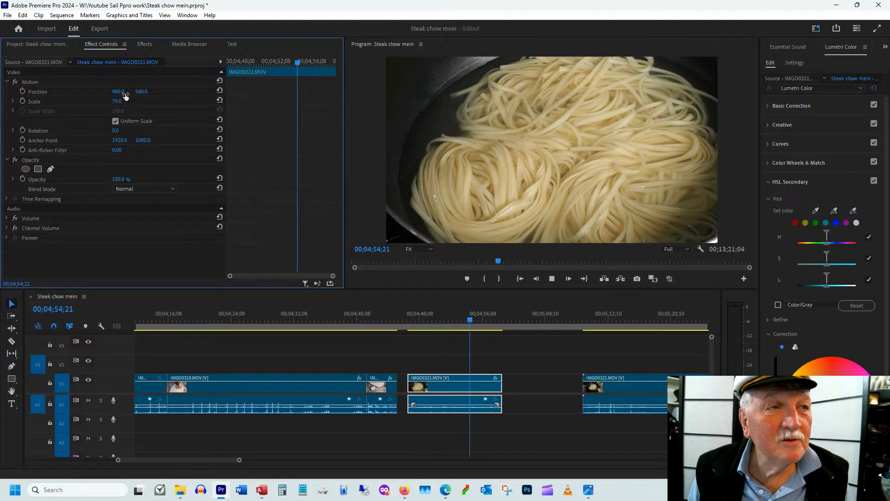
drag(125, 96, 65, 96)
drag(415, 318, 428, 318)
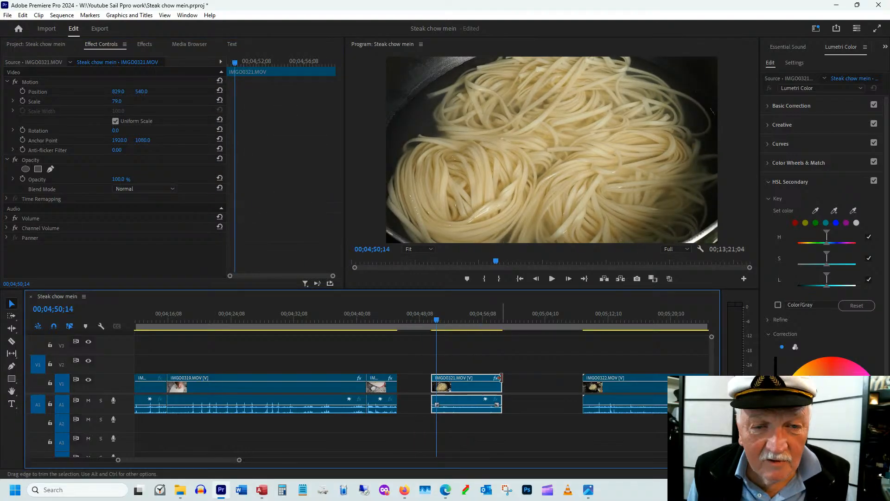
Shorten IMGO0321.MOV at both ends and place it and IMGO0322.MOV directly after IMGO0320.MOV without gaps
drag(501, 378, 467, 378)
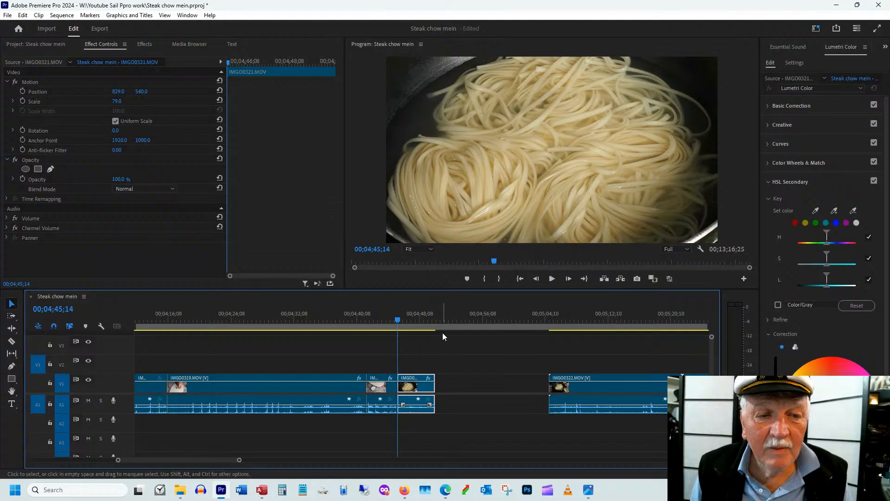
drag(586, 388, 473, 389)
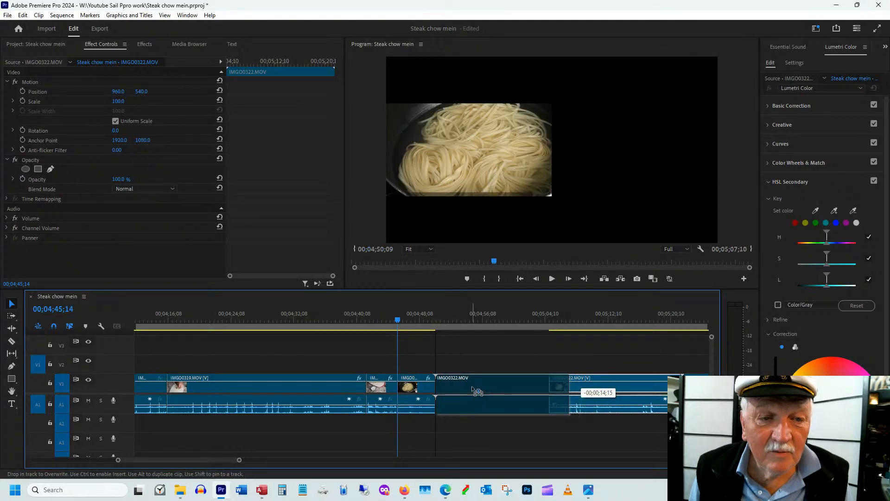
drag(473, 388, 474, 389)
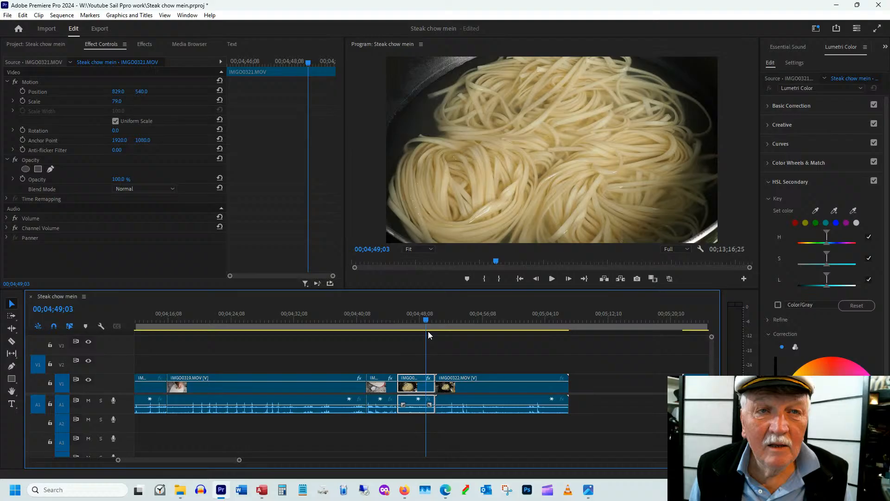
Reframe IMGO0322.MOV to match the preceding noodle shot, using scale 78 and position 833, 734
drag(427, 331, 444, 329)
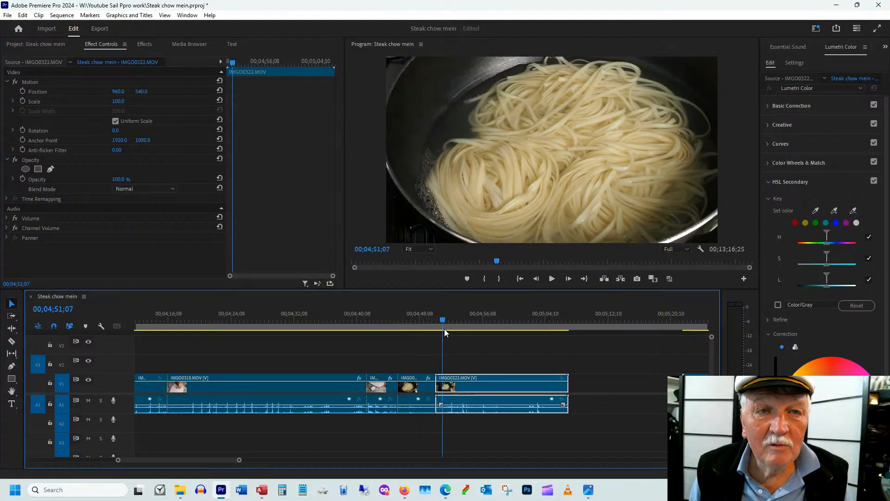
drag(444, 330, 416, 330)
click(419, 386)
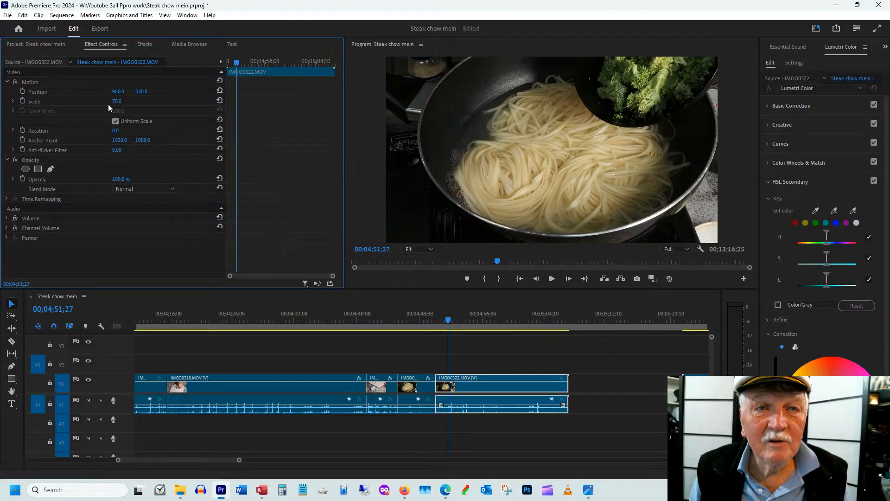
click(413, 318)
drag(416, 320, 424, 321)
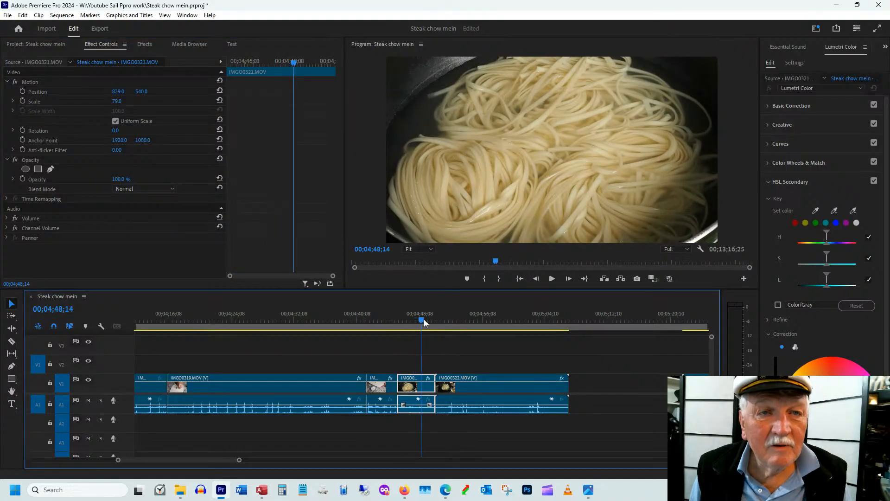
Trim the end of IMGO0322.MOV back to 00;05;01;28 and save the project
drag(424, 319, 521, 329)
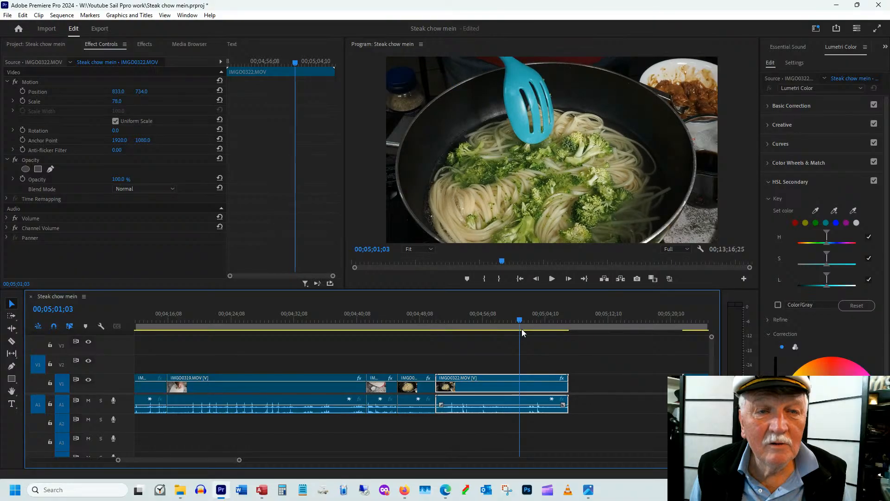
drag(521, 330, 528, 335)
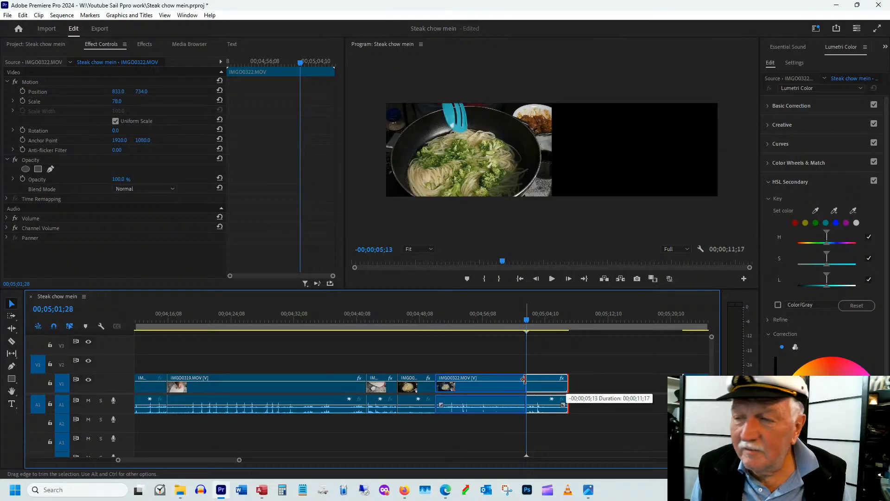
key(w)
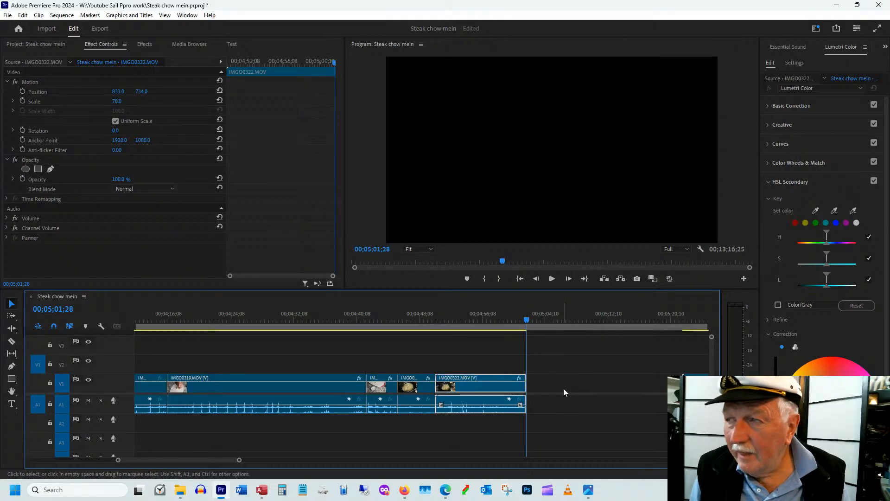
key(ctrl+s)
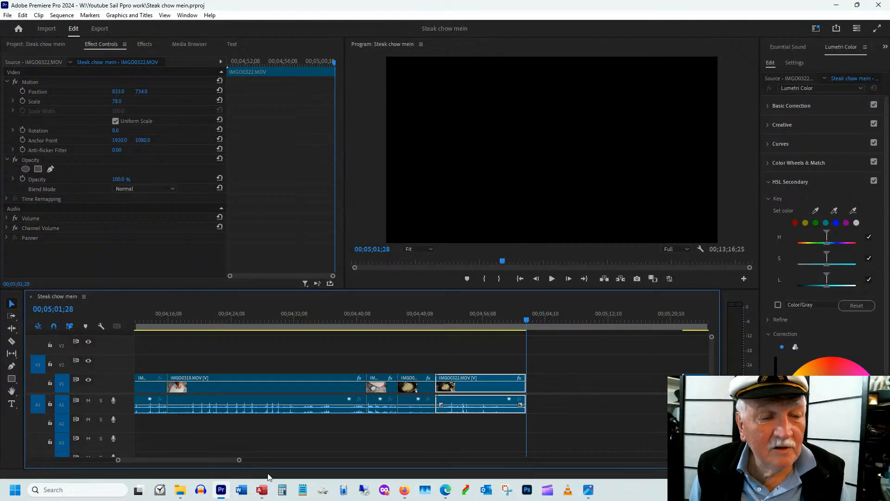
Trim a short piece off the start of IMGO0323.MOV and move it directly after IMGO0322.MOV
scroll(532, 388, down, 3)
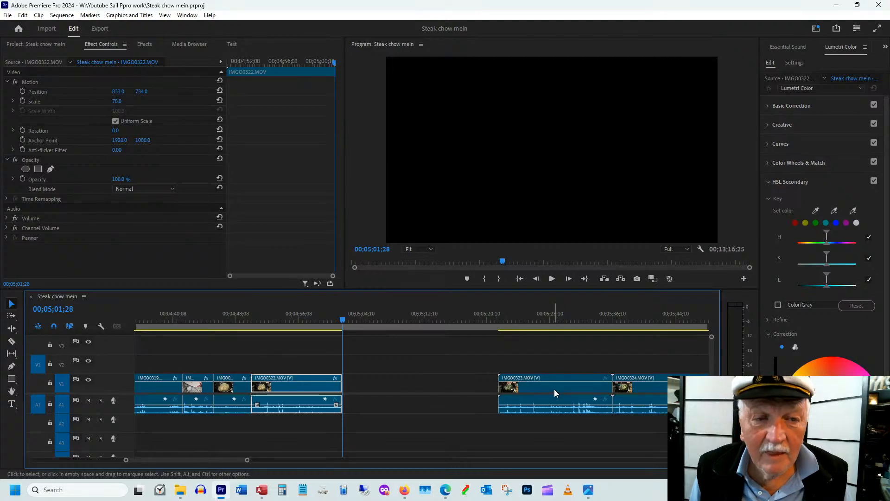
drag(554, 388, 423, 380)
click(367, 320)
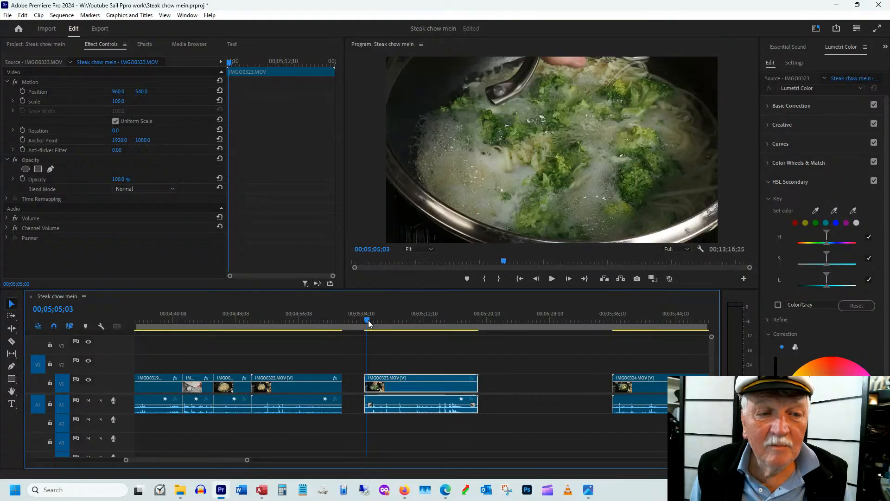
drag(368, 321, 374, 322)
key(equal)
key(equal)
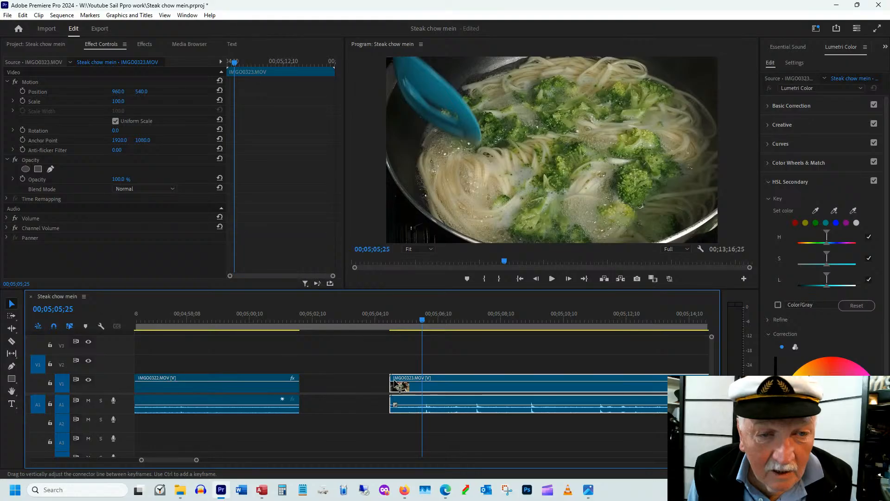
drag(400, 387, 310, 387)
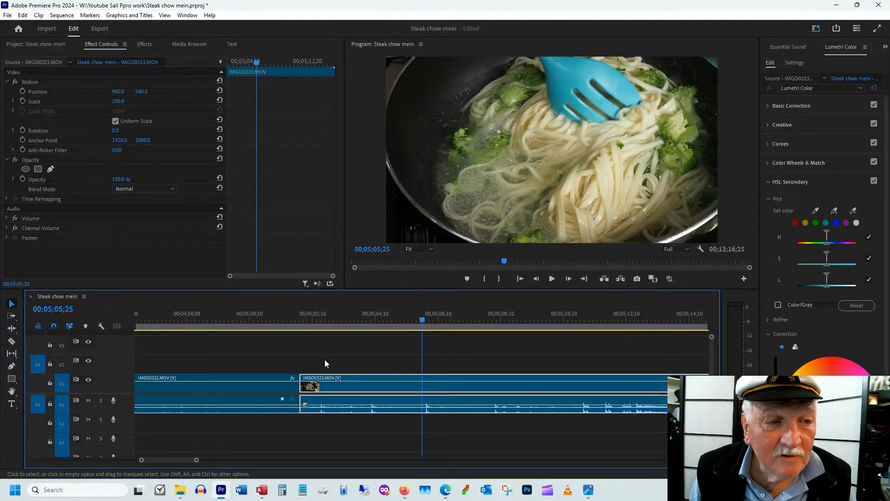
drag(422, 320, 433, 337)
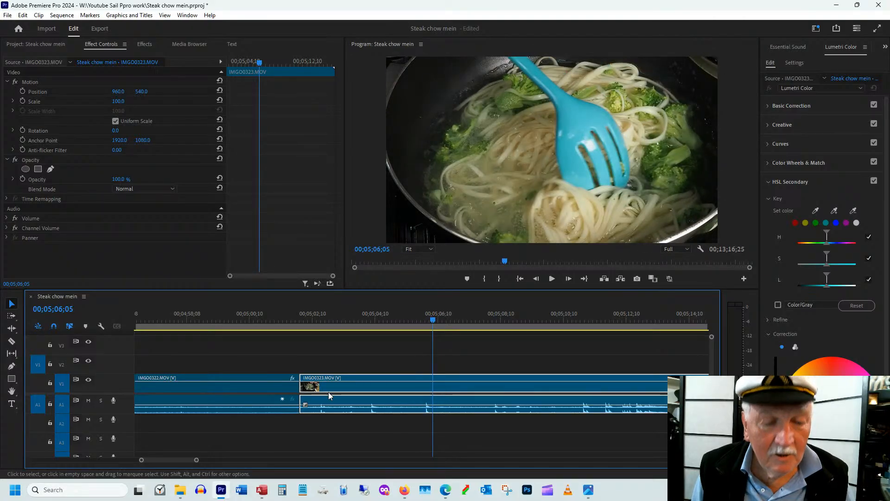
Review the noodle stirring in IMGO0323.MOV and trim its end back to 00;05;14;11
scroll(304, 393, down, 2)
drag(337, 323, 402, 328)
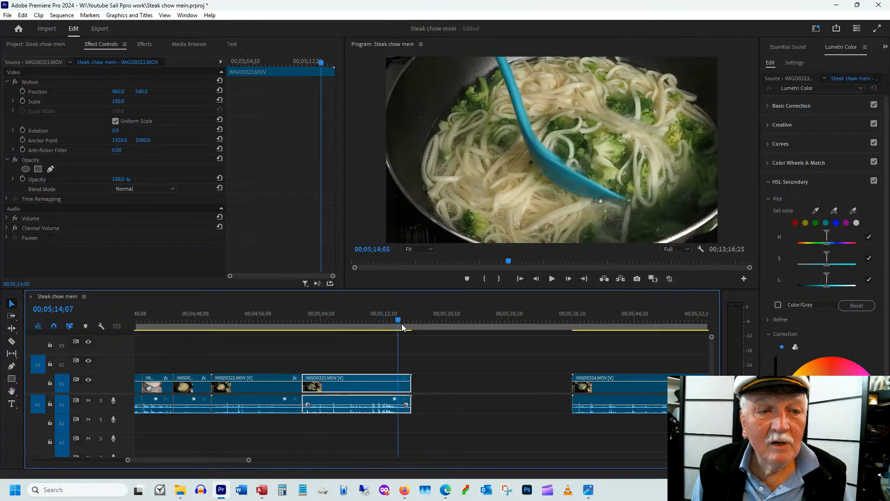
drag(402, 328, 408, 319)
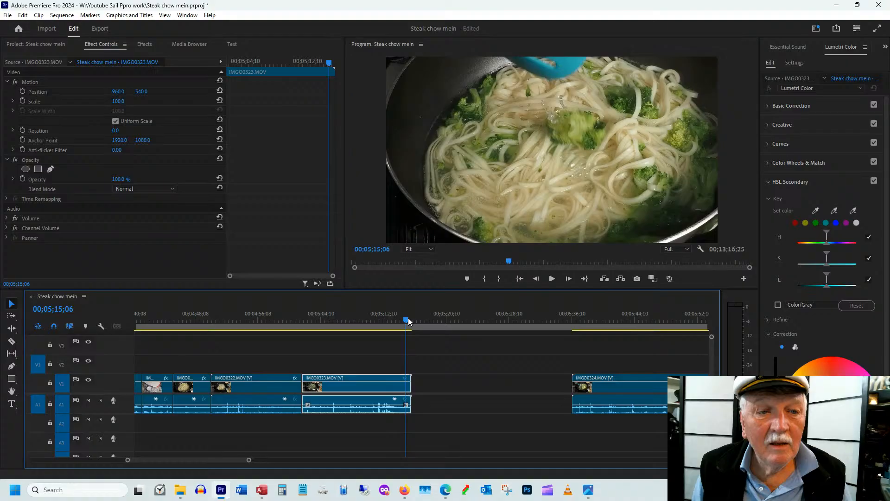
drag(410, 379, 399, 379)
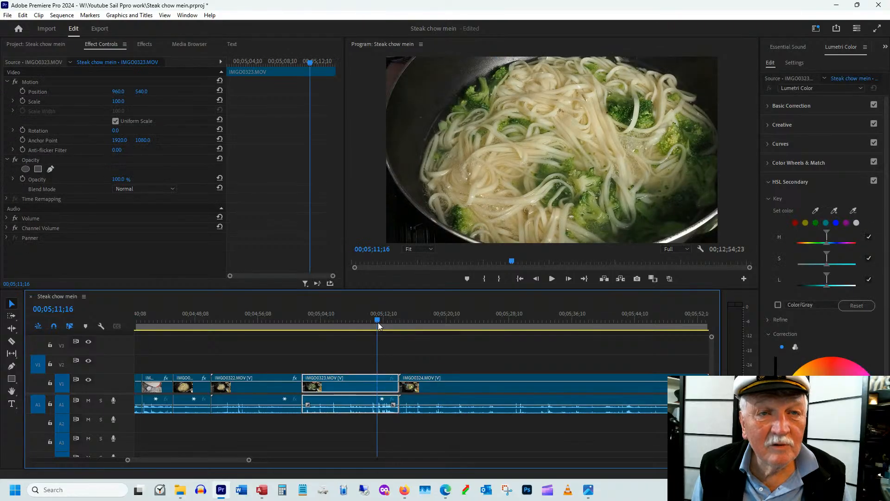
Place IMGO0324.MOV directly after IMGO0323.MOV, trimming about one second off its start and closing the gap
drag(377, 322, 415, 322)
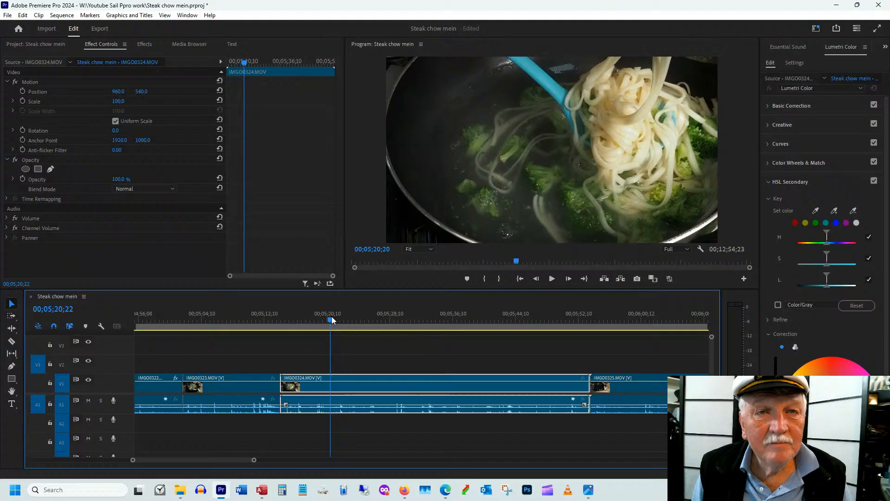
drag(332, 318, 344, 318)
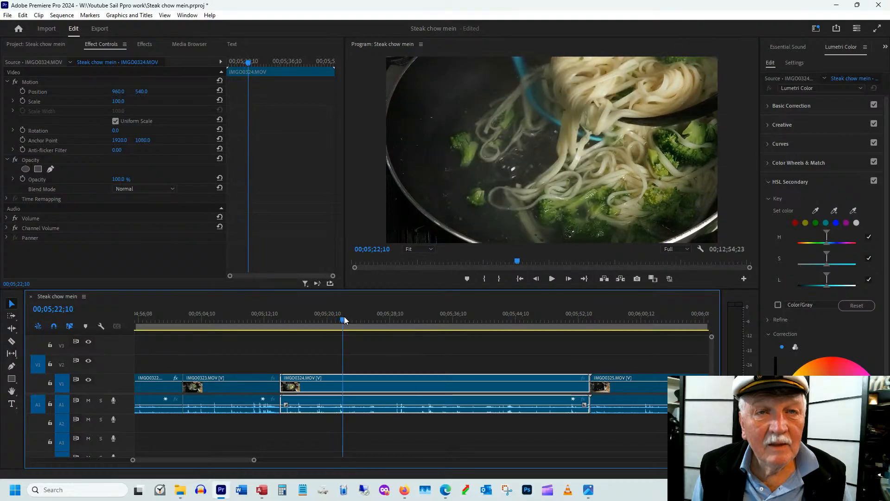
drag(343, 318, 315, 318)
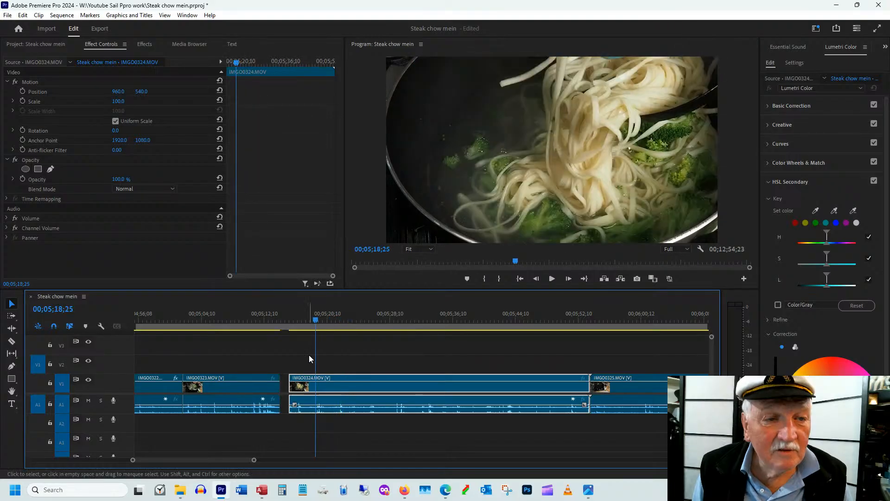
drag(356, 387, 349, 389)
Cut about 16 seconds off the end of IMGO0324.MOV and reframe it with scale 94 and position 792, 808
drag(392, 321, 396, 321)
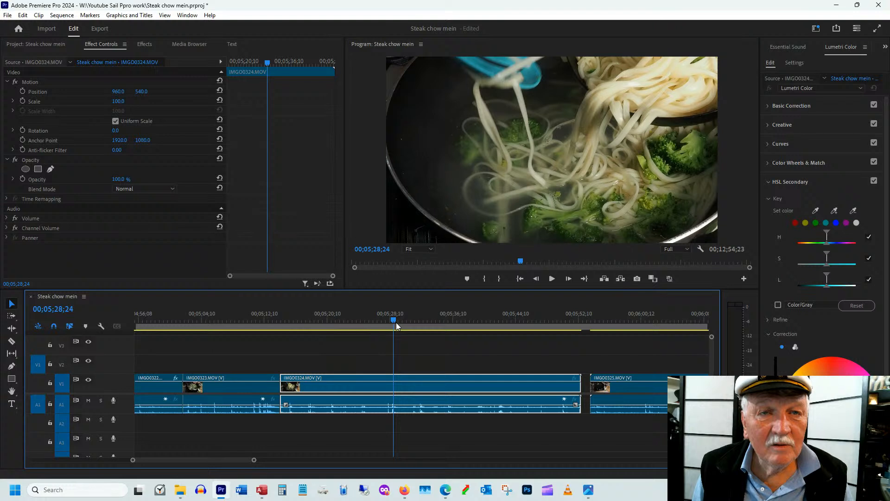
drag(396, 322, 454, 321)
drag(580, 384, 503, 378)
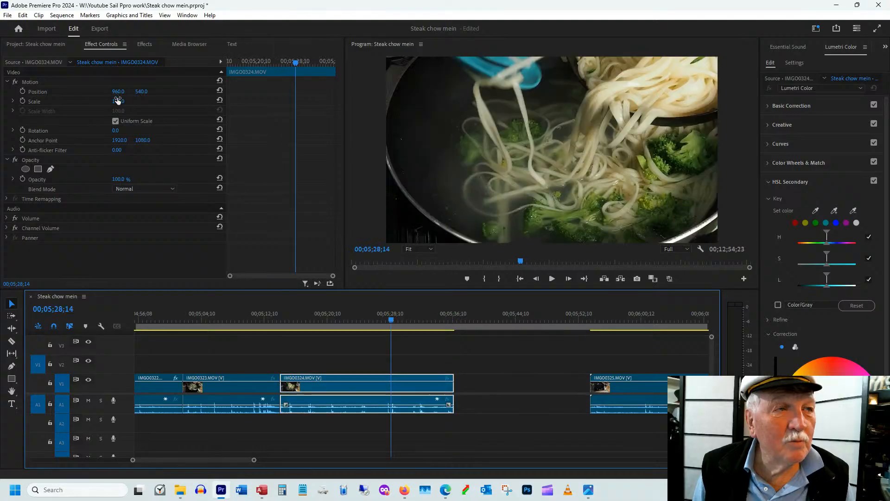
drag(121, 101, 125, 102)
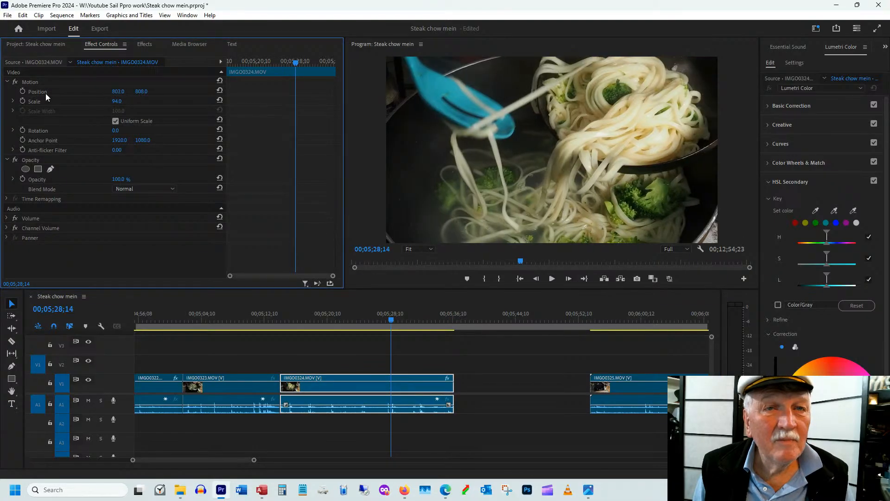
drag(46, 93, 42, 93)
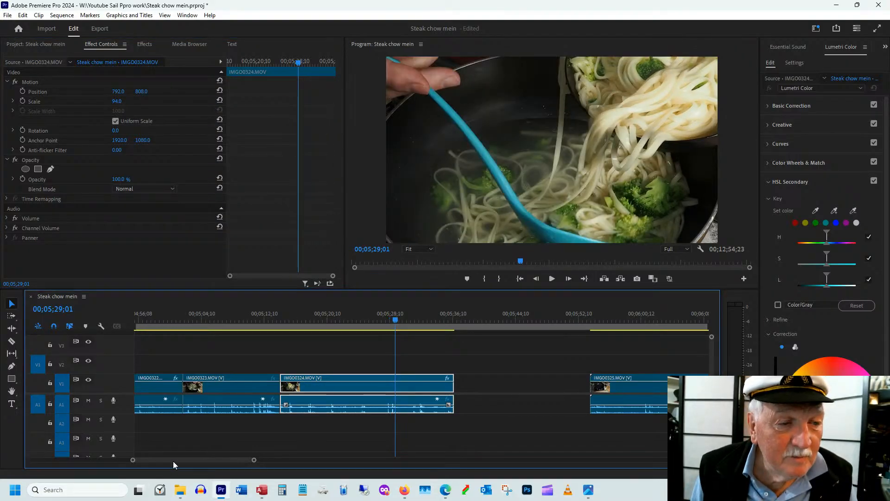
Move IMGO0325.MOV directly after IMGO0324.MOV and reframe the empty pan with scale 92 and position 960, 700
drag(173, 461, 185, 461)
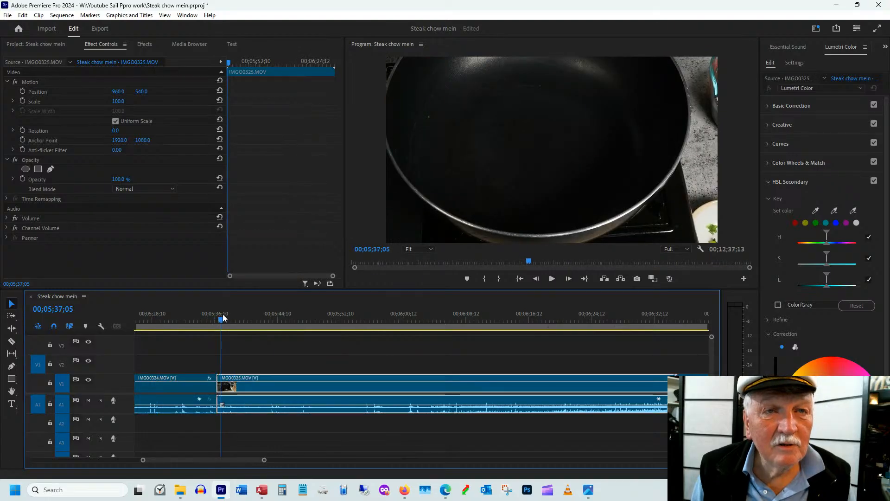
drag(222, 314, 238, 317)
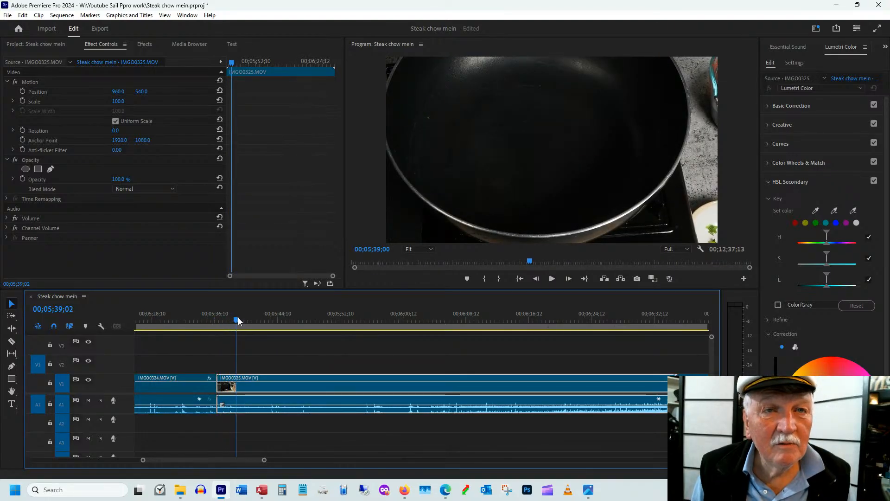
drag(237, 317, 302, 331)
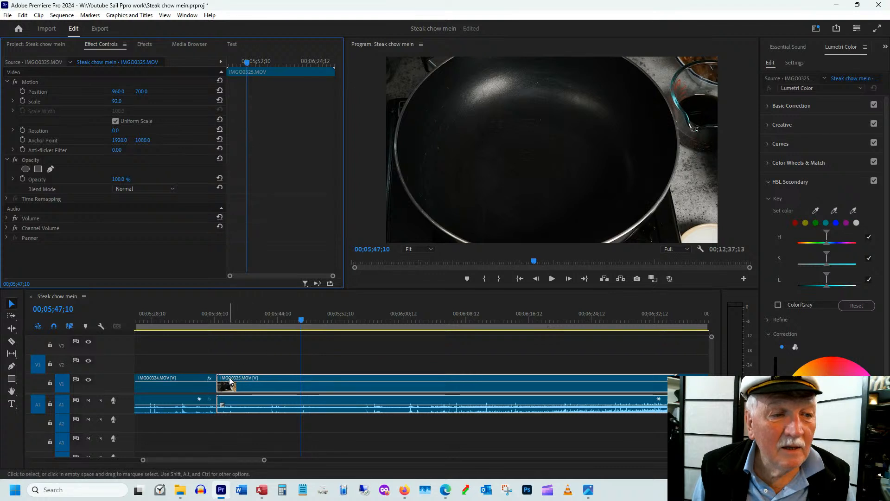
Move IMGO0325.MOV away from IMGO0324.MOV, trim its start to 00;05;49;14 and place it back directly after that clip
drag(230, 381, 315, 381)
drag(308, 324, 313, 325)
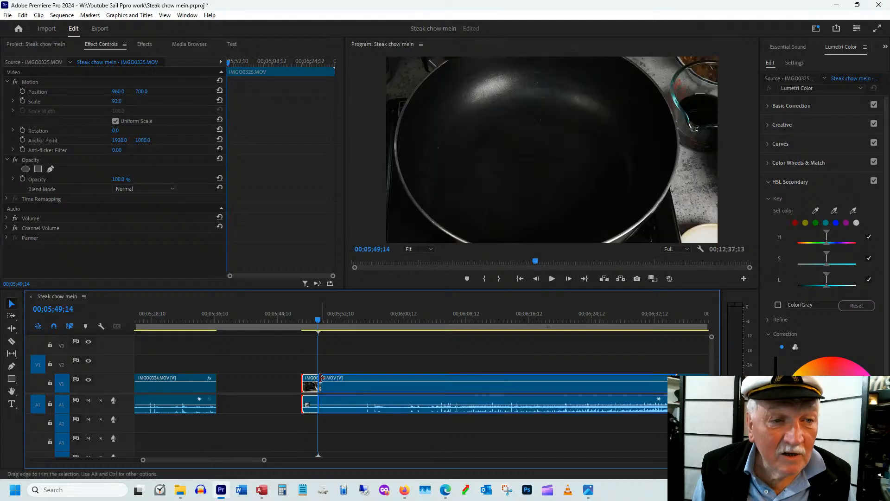
key(Delete)
drag(350, 388, 291, 397)
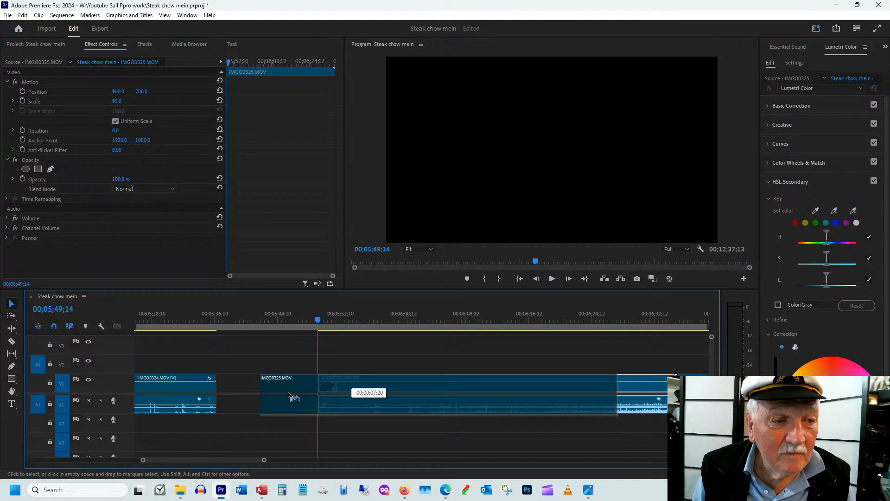
drag(293, 396, 249, 396)
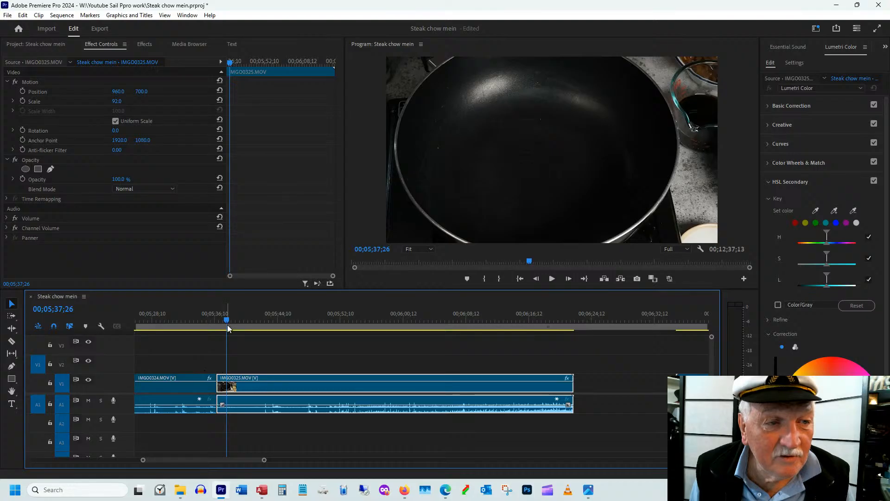
Review the onion and garlic footage and trim the end of IMGO0325.MOV to 00;06;21;01
drag(228, 326, 307, 338)
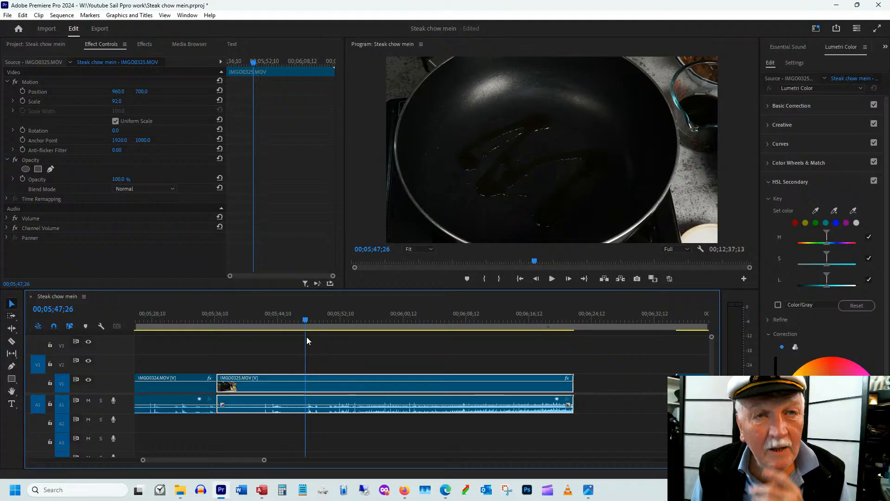
mouse_move(307, 336)
mouse_down()
mouse_move(344, 335)
mouse_move(306, 339)
mouse_up()
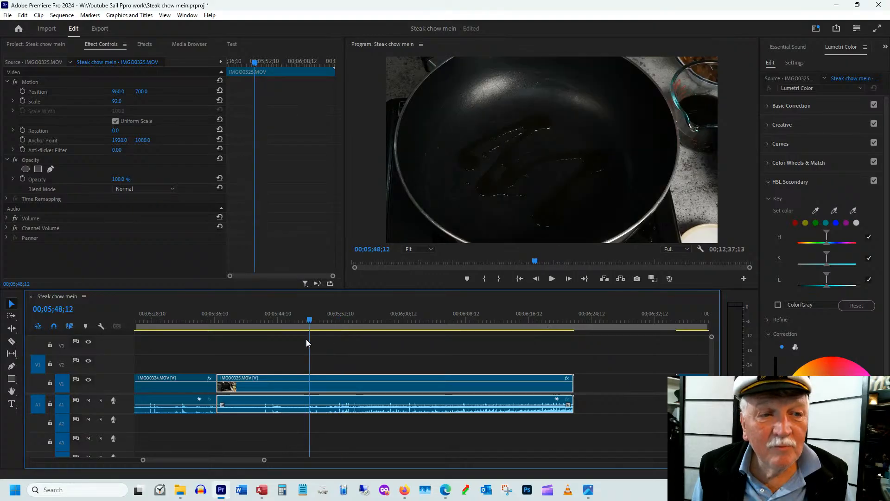
drag(306, 339, 474, 327)
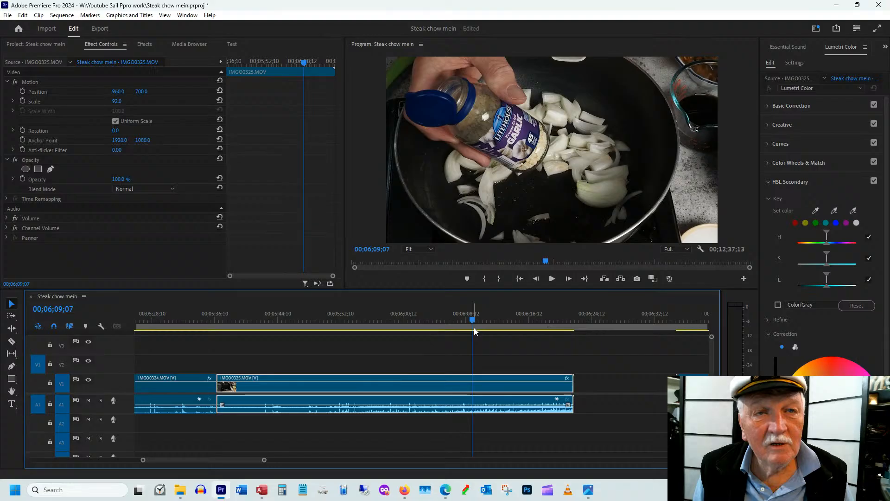
drag(473, 328, 504, 321)
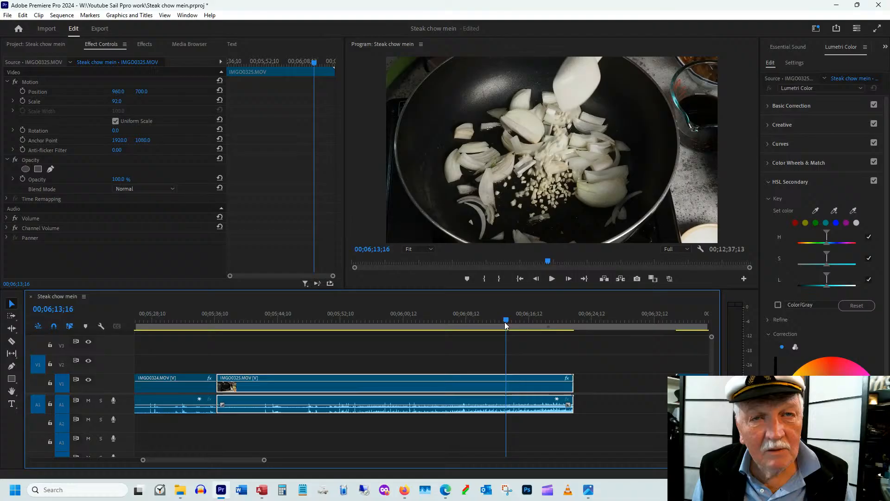
drag(504, 322, 545, 322)
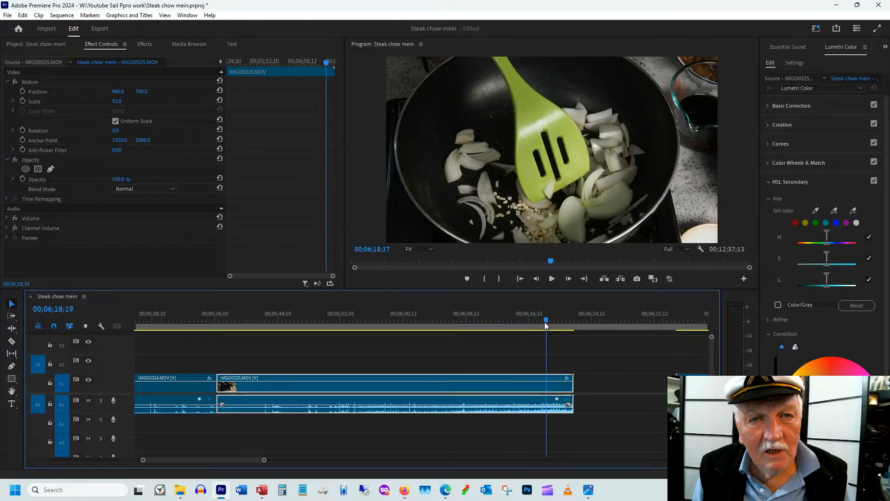
drag(544, 322, 565, 322)
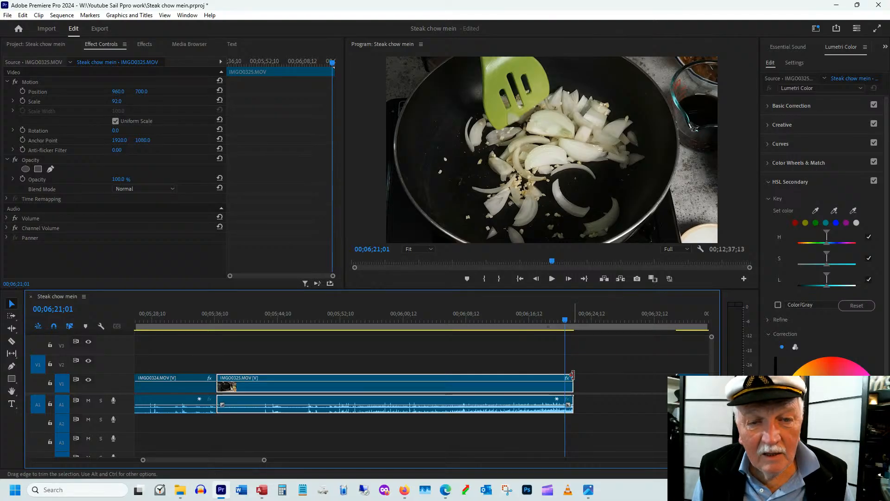
drag(573, 375, 564, 375)
Trim about 15 seconds off the start of IMGO0326.MOV, keeping the footage shortly before the ginger is added
drag(238, 459, 251, 459)
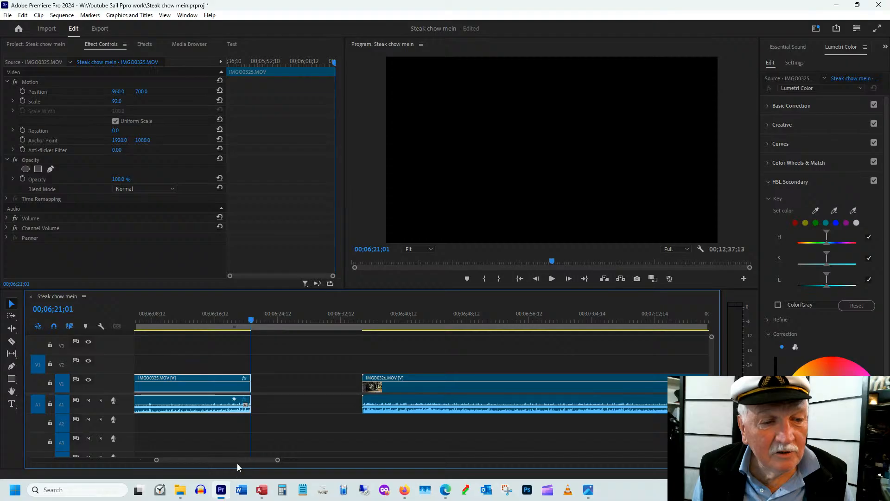
drag(238, 462, 244, 461)
drag(203, 316, 214, 318)
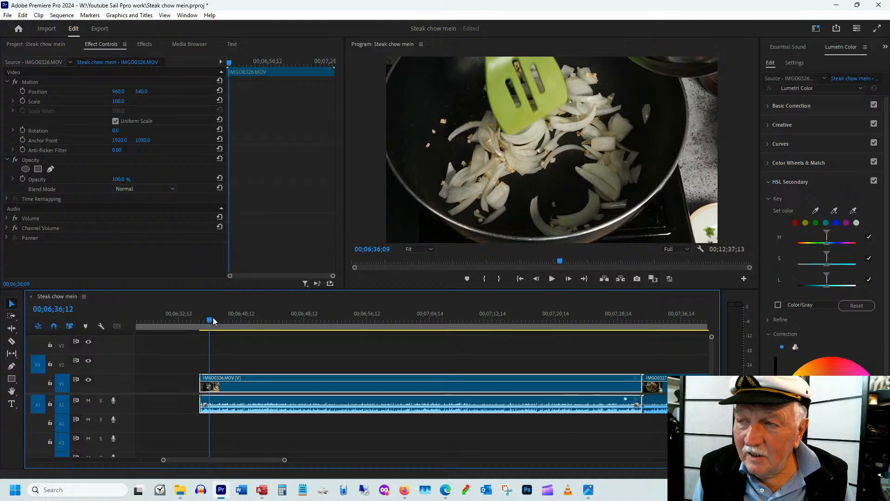
drag(213, 317, 382, 340)
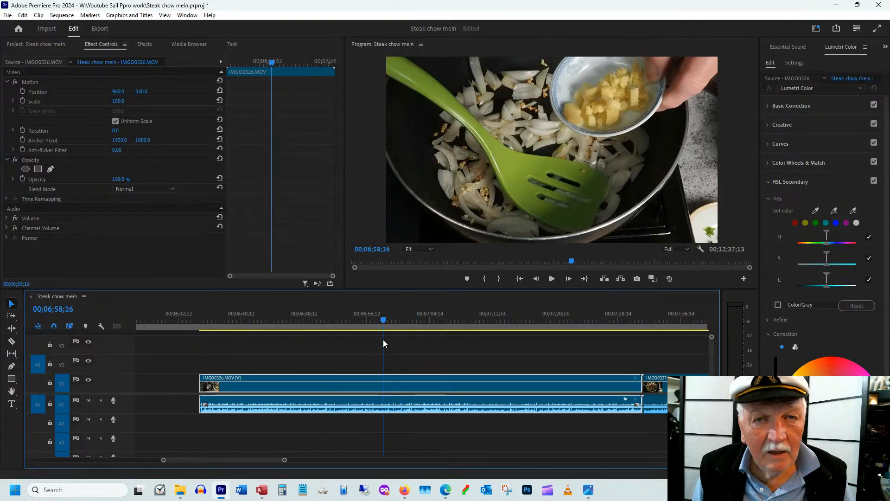
drag(201, 385, 319, 385)
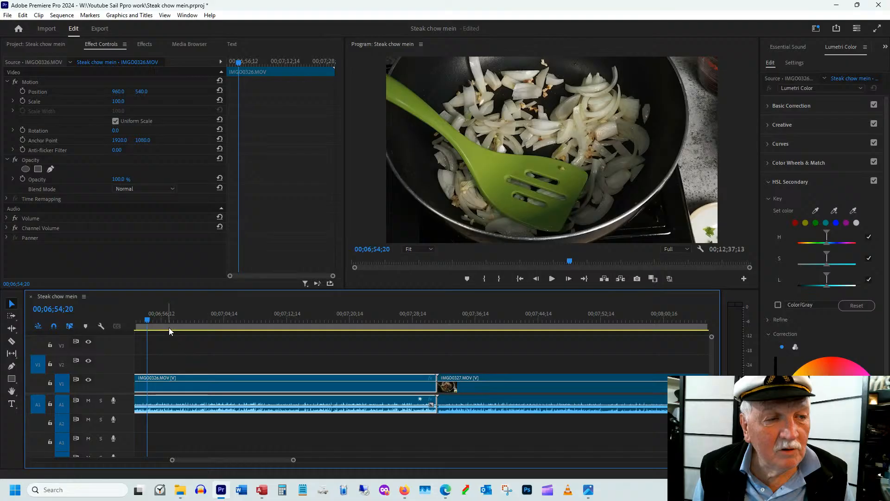
Trim the end of IMGO0326.MOV to 00;07;29;14 and close the gap between it and IMGO0325.MOV
drag(169, 327, 304, 325)
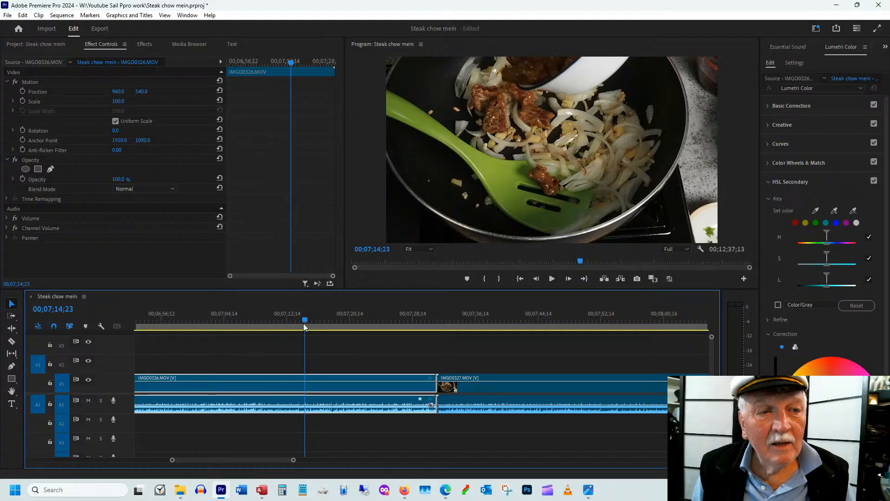
drag(304, 326, 416, 315)
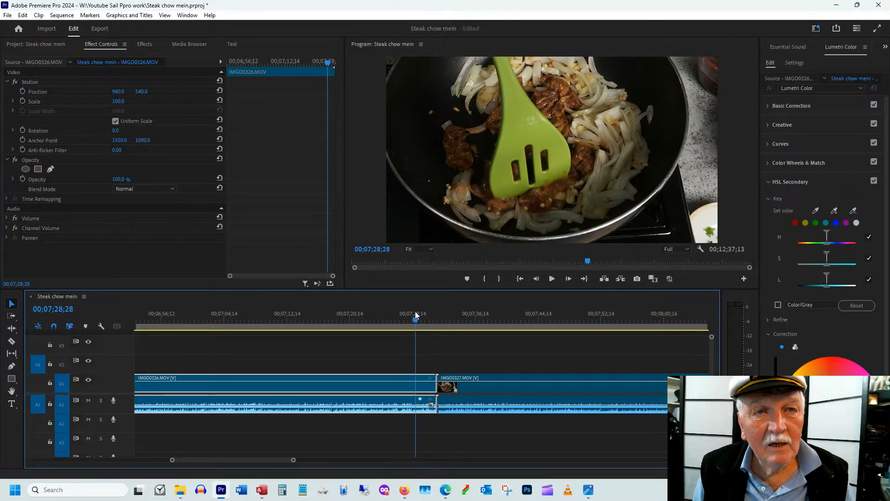
drag(435, 382, 418, 383)
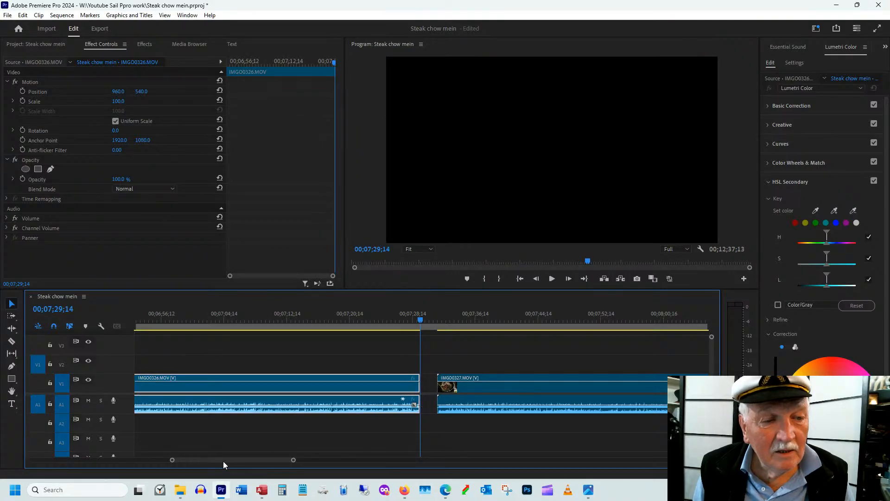
key(Up)
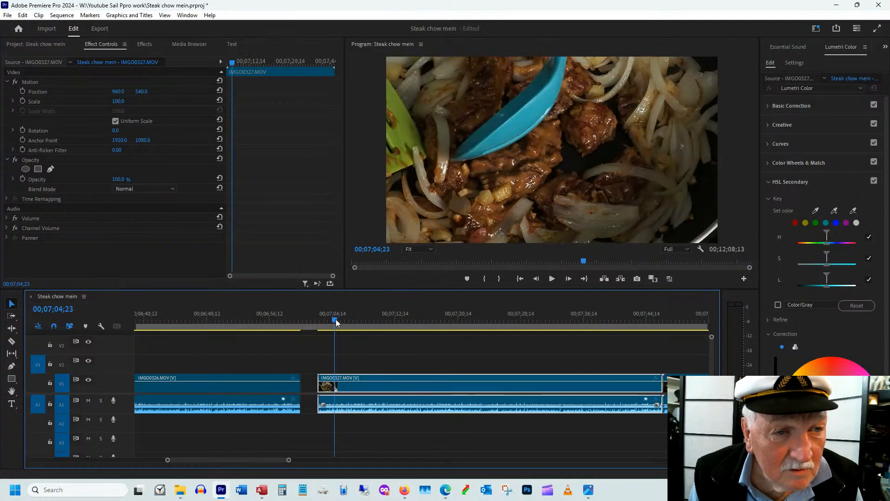
Trim the start of IMGO0327.MOV to 00;07;03;22 and close the gap after IMGO0326.MOV
drag(335, 319, 350, 319)
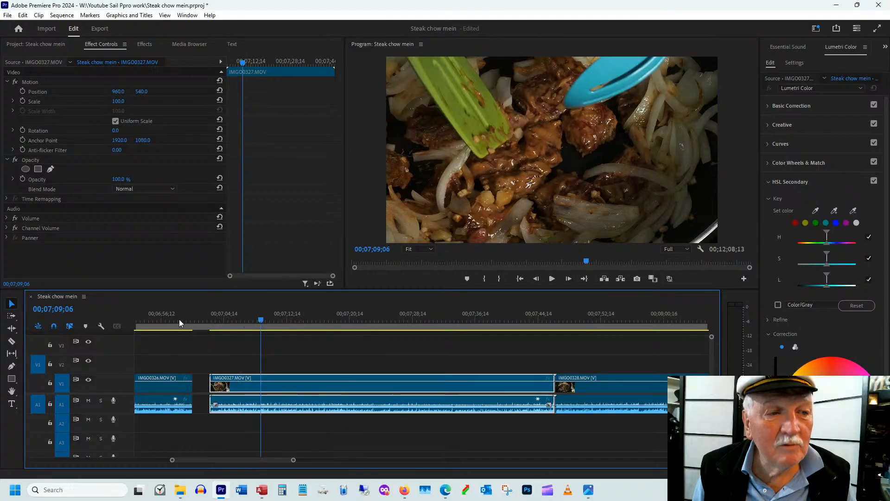
drag(179, 319, 249, 319)
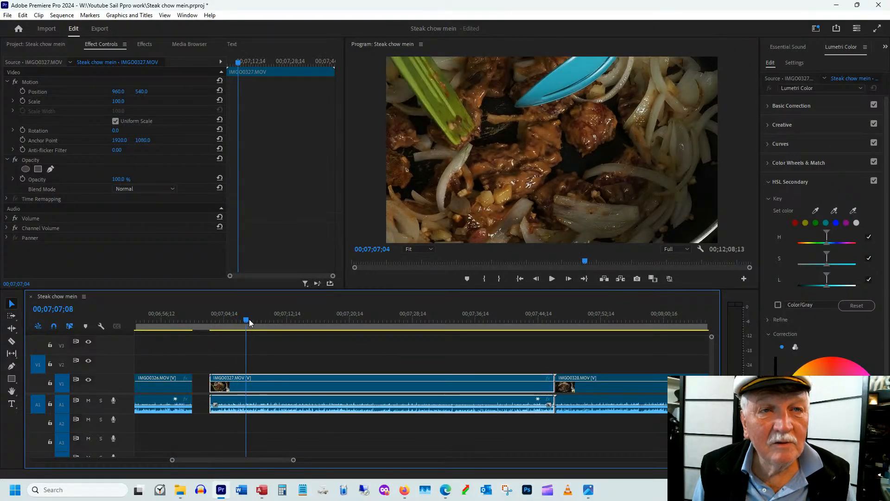
drag(249, 319, 216, 342)
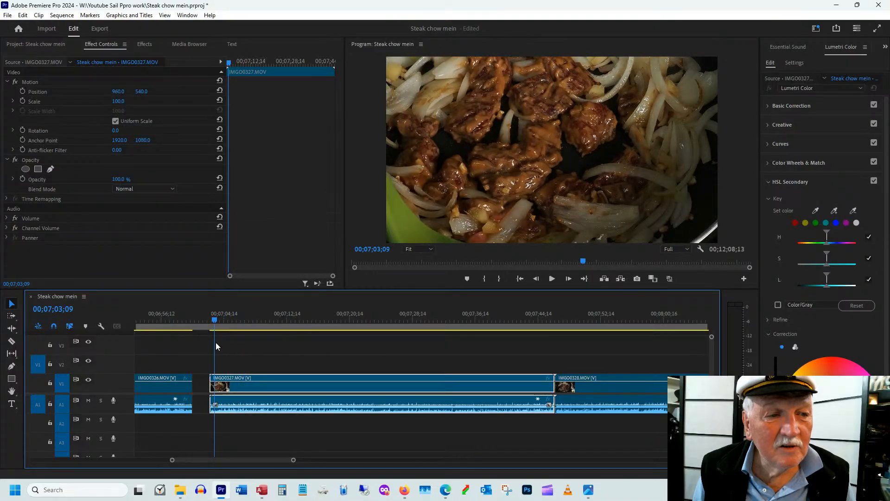
key(Left)
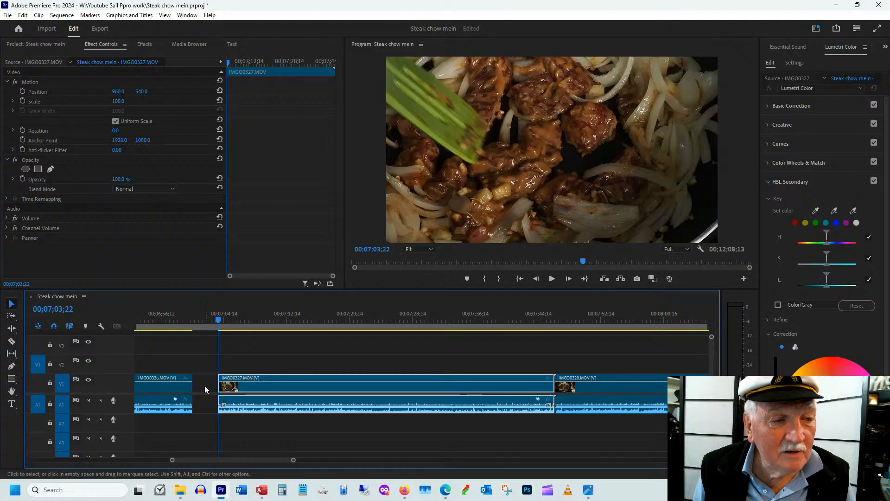
click(204, 385)
key(Delete)
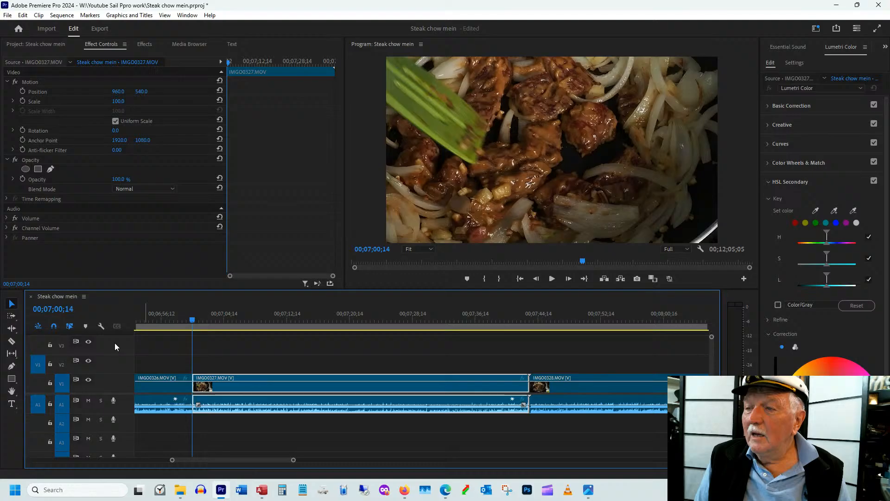
Reframe the steak and onions in IMGO0327.MOV with scale 83 and position 1079, 636
drag(266, 324, 283, 324)
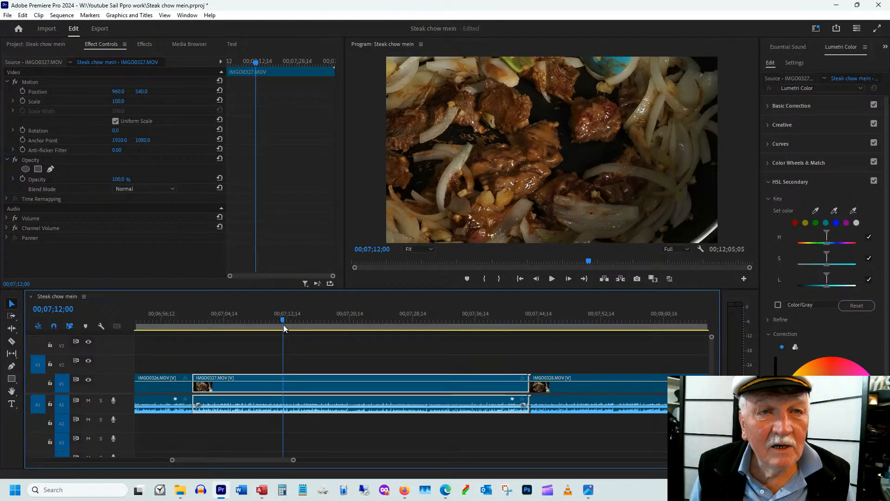
drag(283, 324, 209, 324)
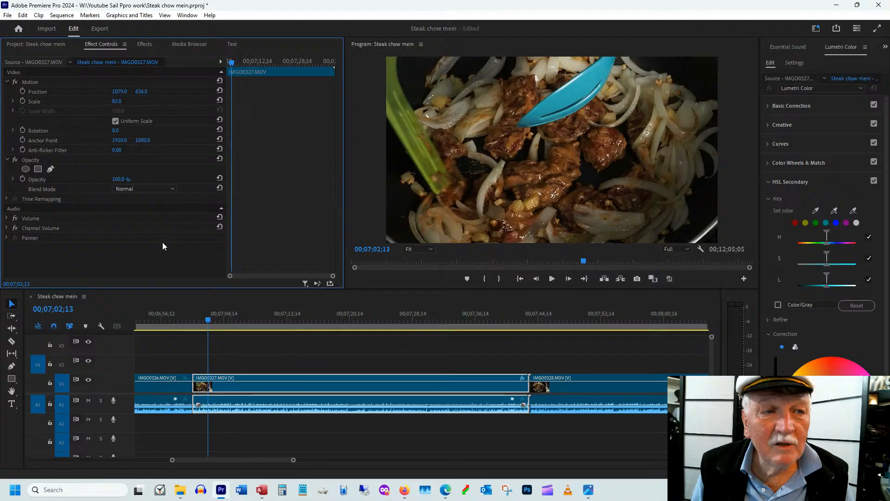
drag(208, 321, 390, 320)
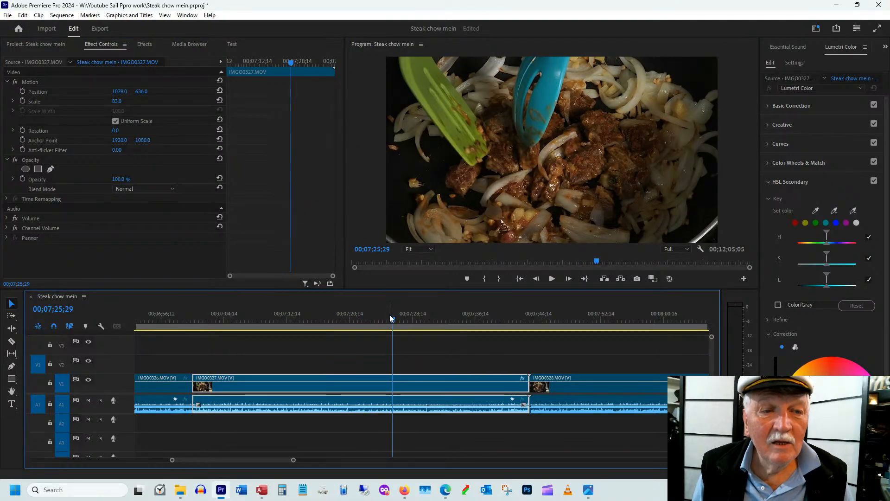
Split IMGO0327.MOV at 00;07;28;28 and trim about 7 seconds off the start of its second part
click(473, 325)
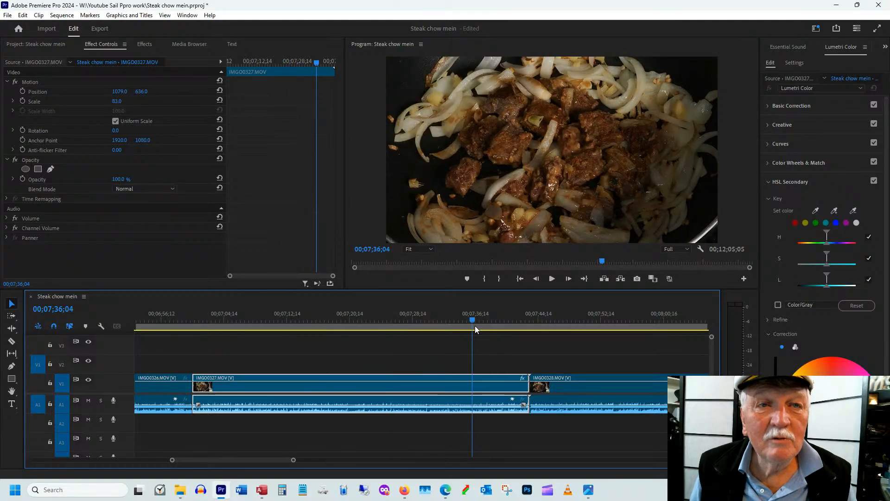
click(416, 325)
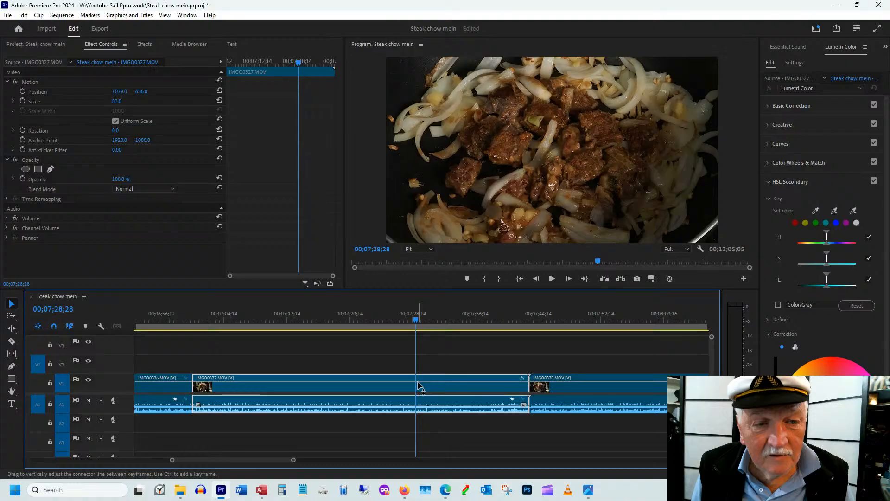
key(ctrl+k)
drag(419, 320, 452, 320)
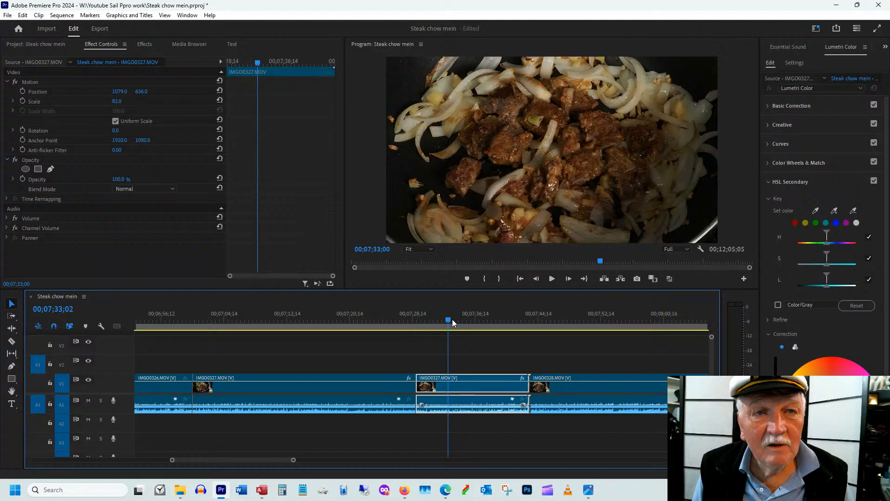
drag(452, 320, 472, 320)
drag(420, 376, 447, 375)
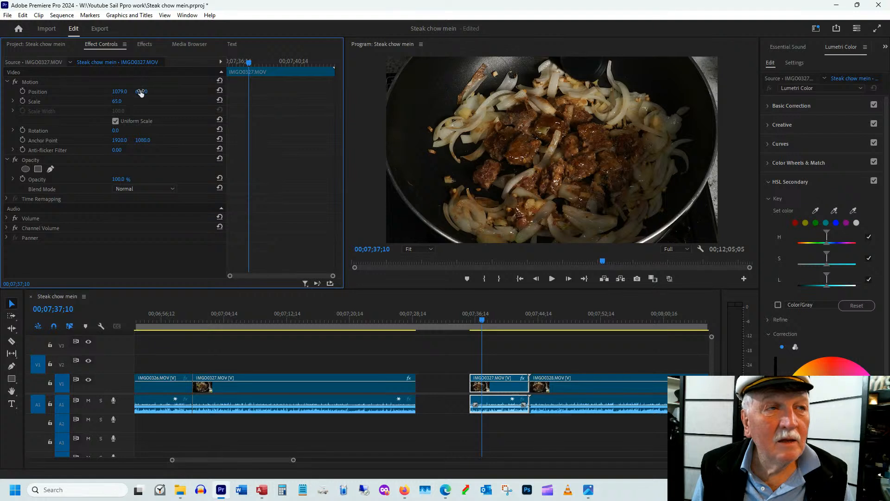
Reframe the second part of IMGO0327.MOV with scale 66 and position 1079, 706
drag(141, 91, 174, 94)
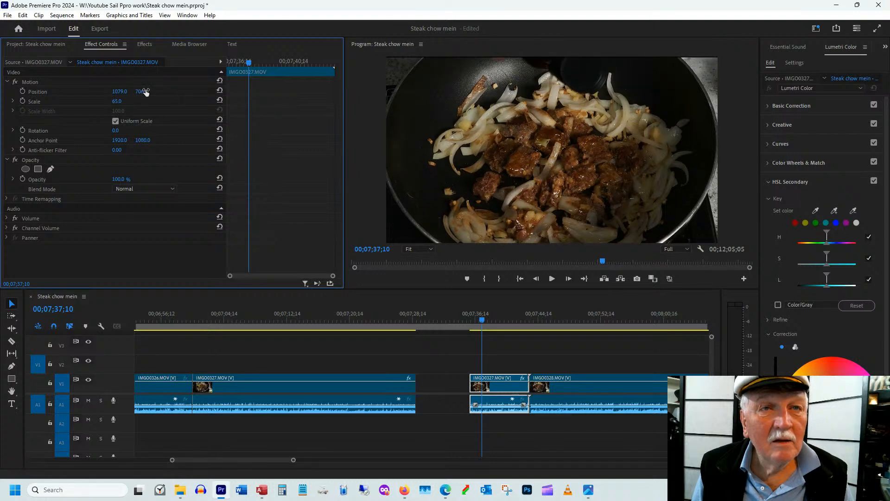
drag(486, 320, 484, 319)
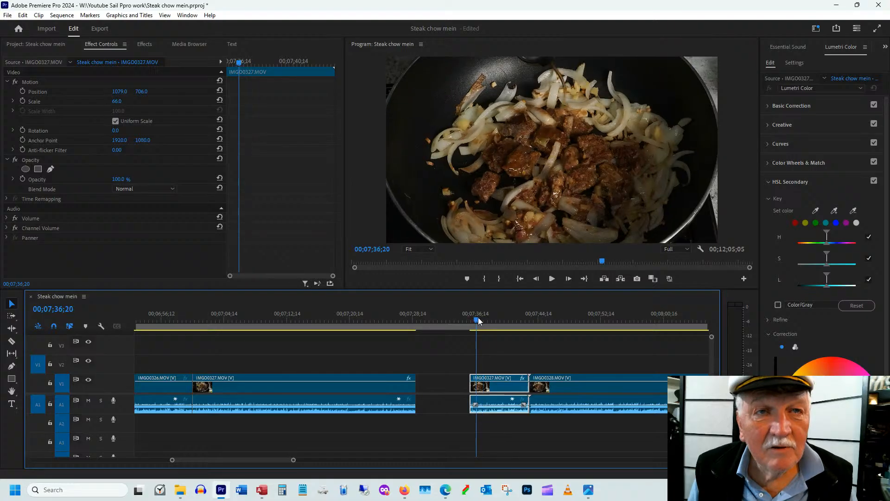
click(478, 319)
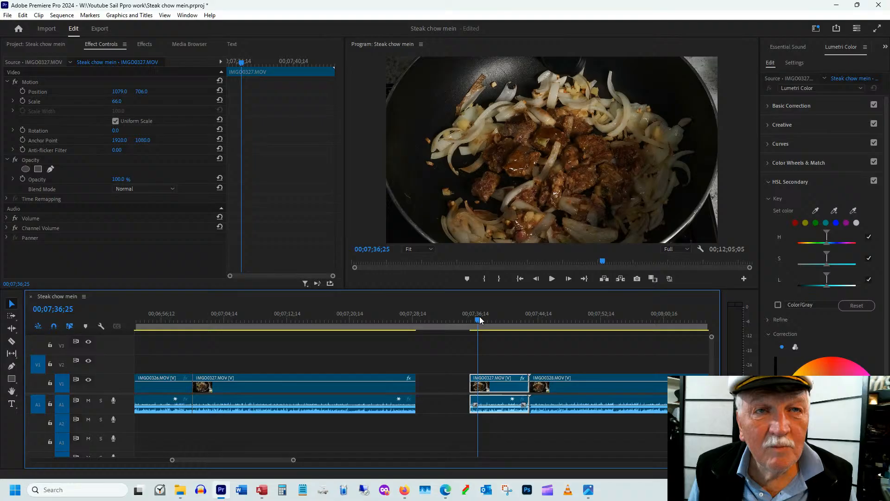
Trim about 2 seconds off the end of IMGO0327.MOV's second part and close the gap before it
drag(480, 317, 514, 317)
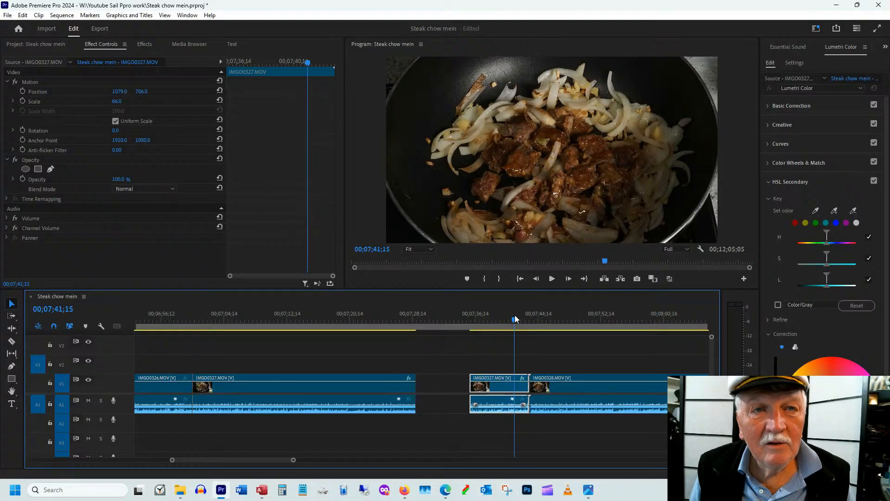
mouse_move(514, 315)
mouse_down()
mouse_move(480, 326)
mouse_move(497, 322)
mouse_up()
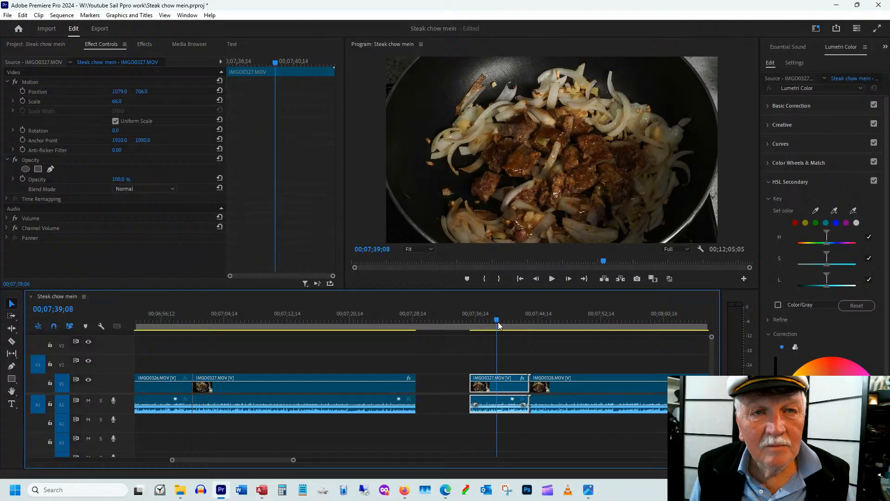
drag(529, 385, 514, 385)
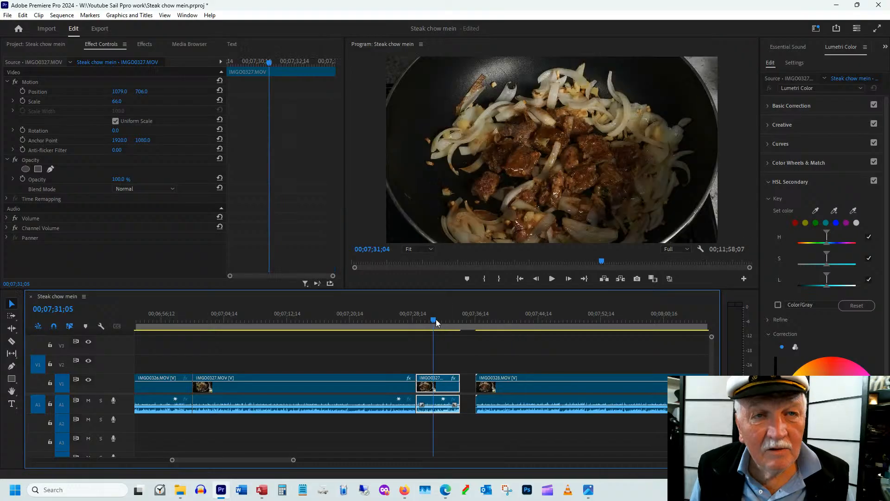
drag(436, 319, 447, 320)
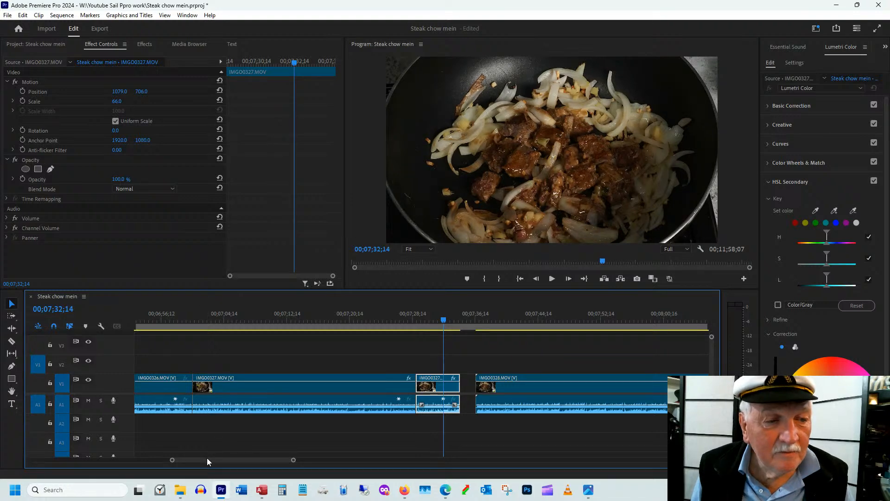
Set the scale of IMGO0328.MOV to 77 and play the clip through
scroll(206, 457, down, 5)
mouse_move(240, 321)
mouse_down()
mouse_move(299, 318)
mouse_move(240, 321)
mouse_up()
drag(115, 102, 108, 104)
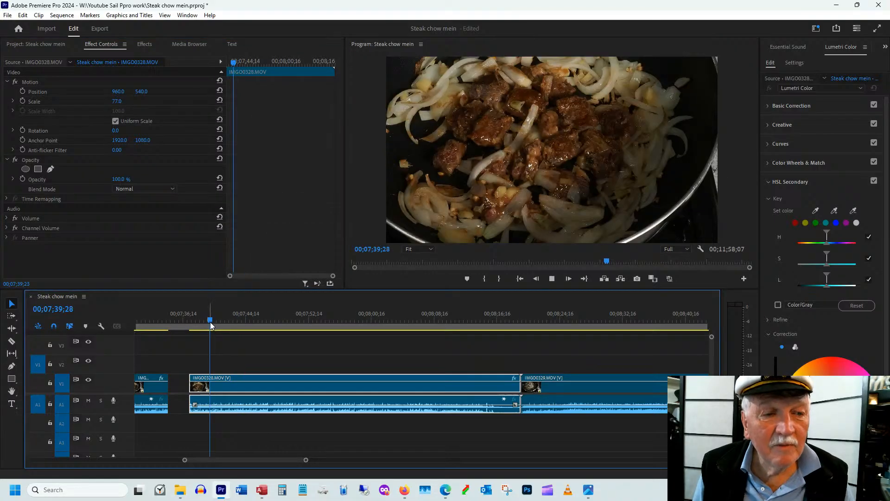
key(space)
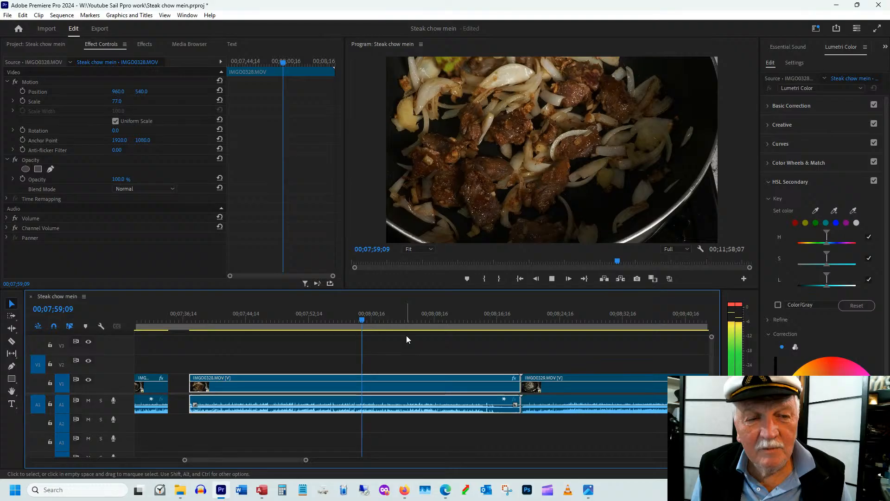
Review the start of IMGO0328.MOV and close the gap before it
drag(406, 339, 235, 341)
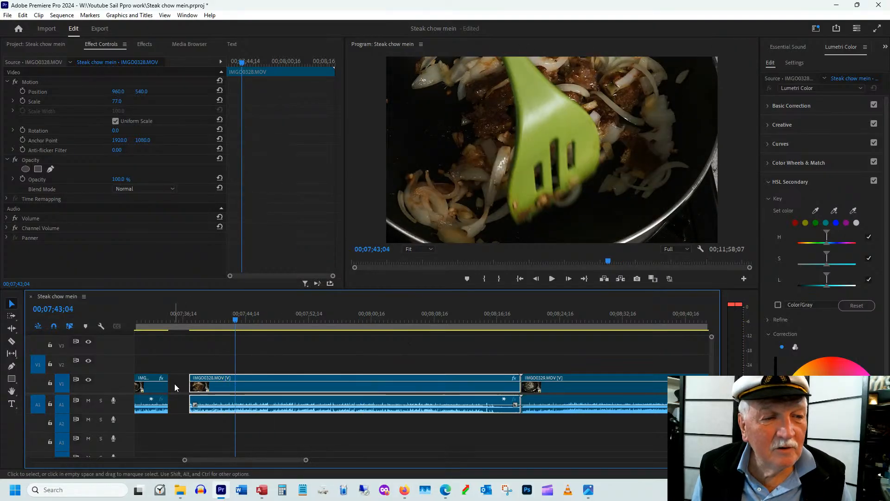
click(176, 386)
key(Delete)
Split IMGO0328.MOV at 00;07;58;21
drag(237, 319, 363, 321)
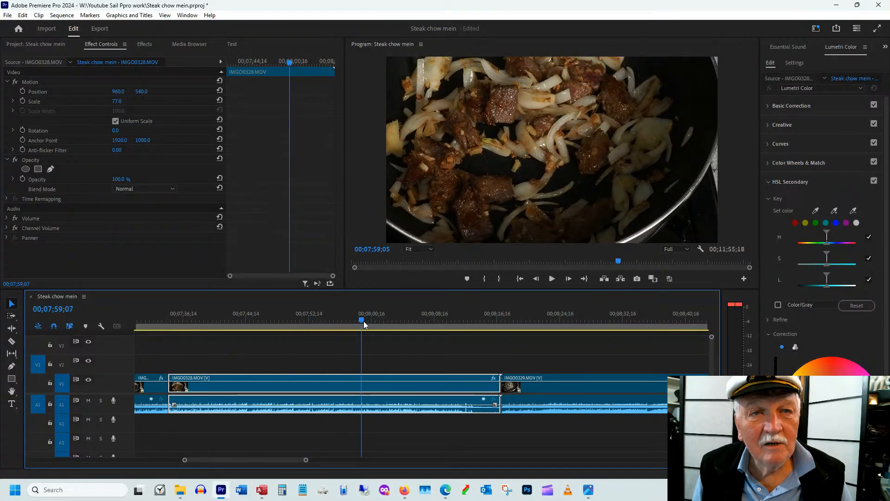
key(c)
click(360, 380)
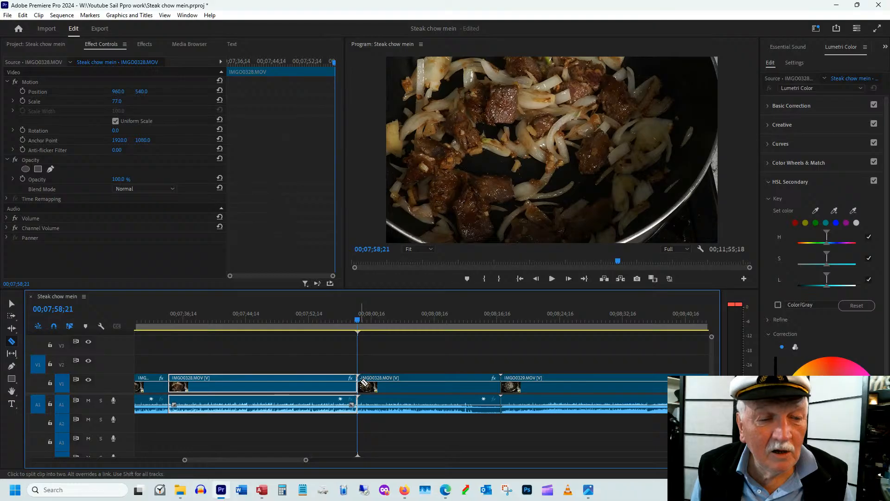
key(v)
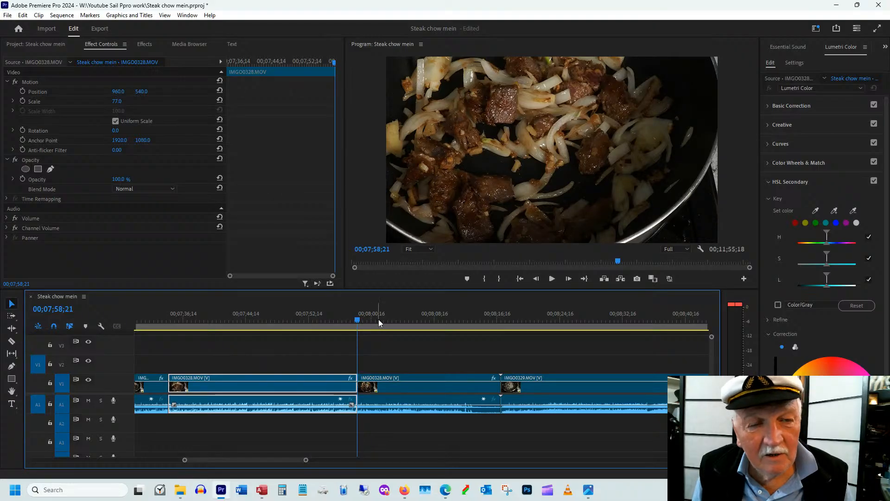
Trim the start of IMGO0328.MOV's second part to 00;08;05;26 and about 3.5 seconds off its end
click(362, 317)
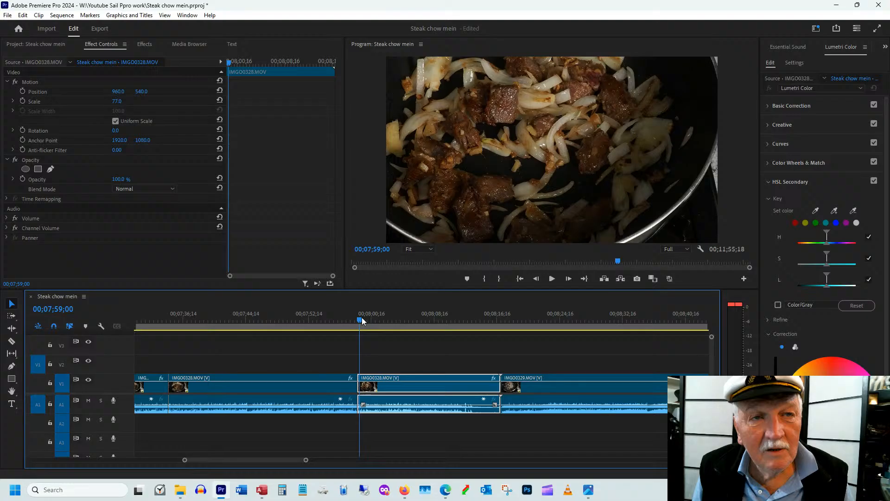
drag(362, 317, 414, 321)
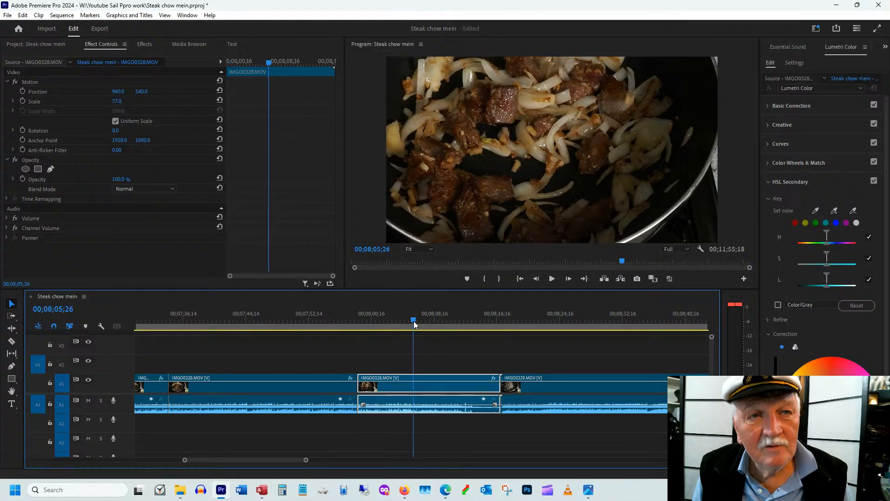
key(ctrl+alt+q)
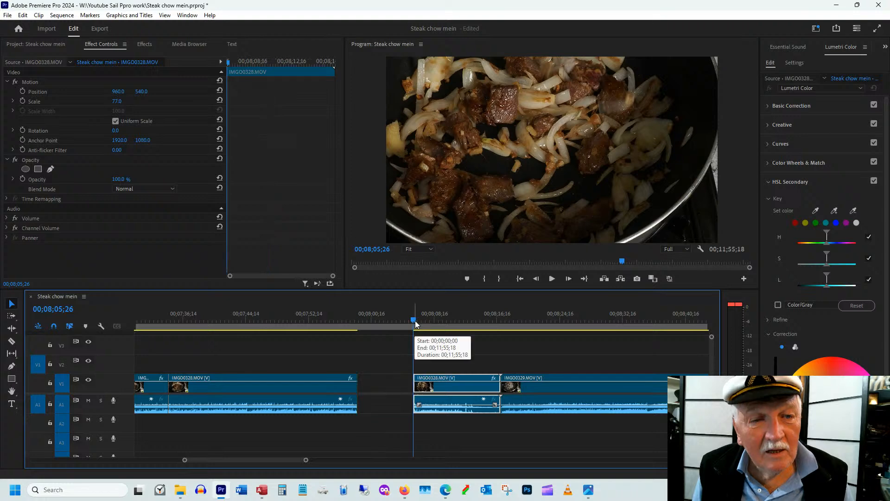
drag(414, 321, 484, 324)
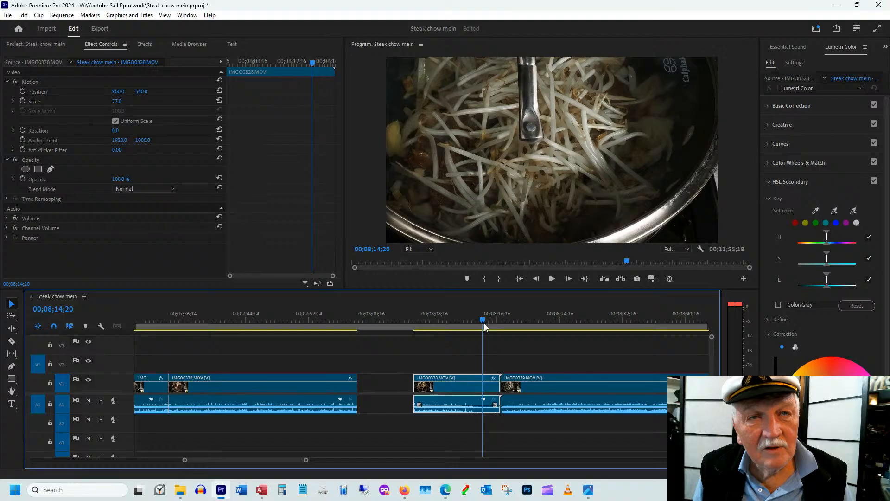
drag(484, 324, 474, 338)
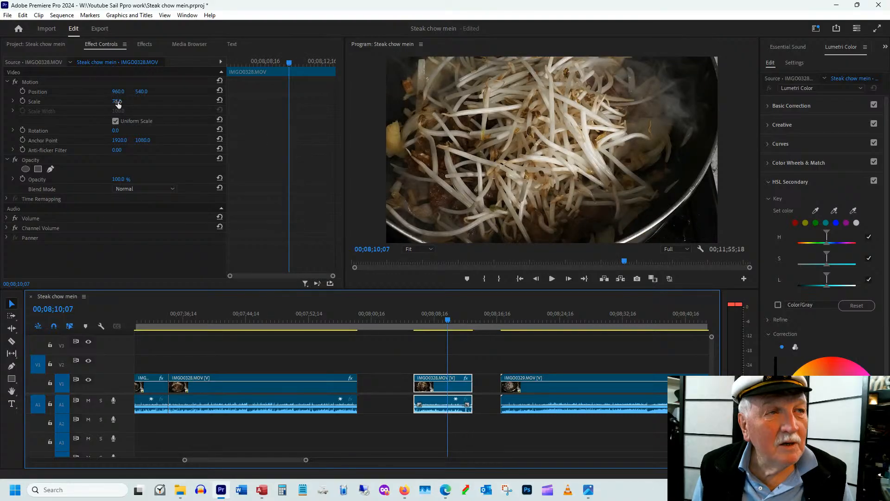
Reframe the second part of IMGO0328.MOV with scale 63 and position 1063, 657
drag(146, 92, 234, 124)
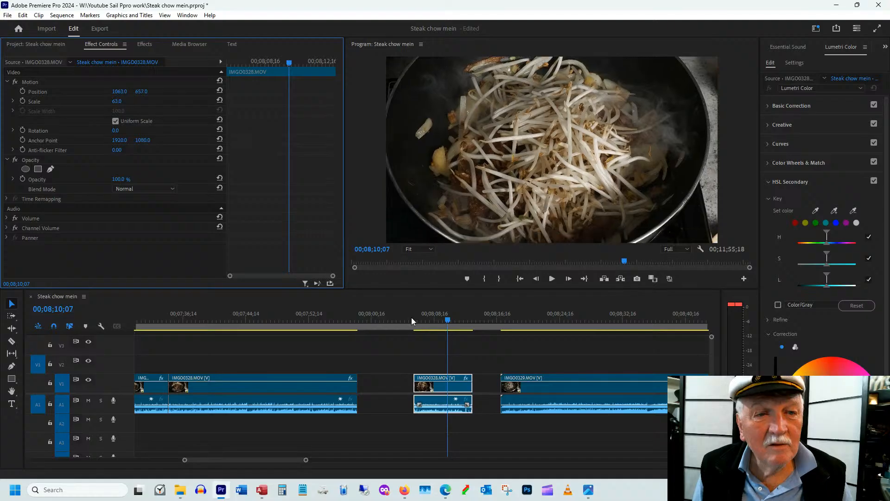
drag(411, 318, 437, 324)
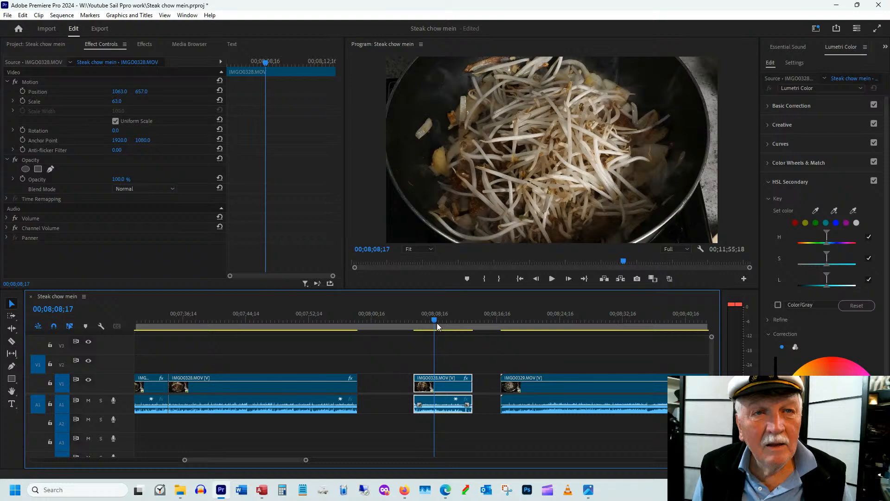
Close the gap before IMGO0328.MOV's second part and play across the cut
right_click(371, 384)
click(399, 389)
click(346, 321)
key(space)
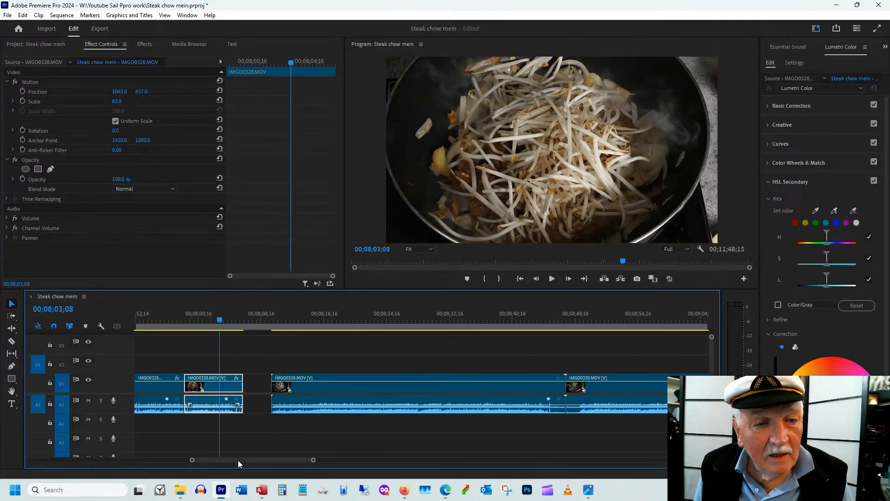
key(space)
Trim under a second off IMGO0329.MOV's start and its end to 00;08;44;24, and move it against IMGO0328.MOV
click(279, 320)
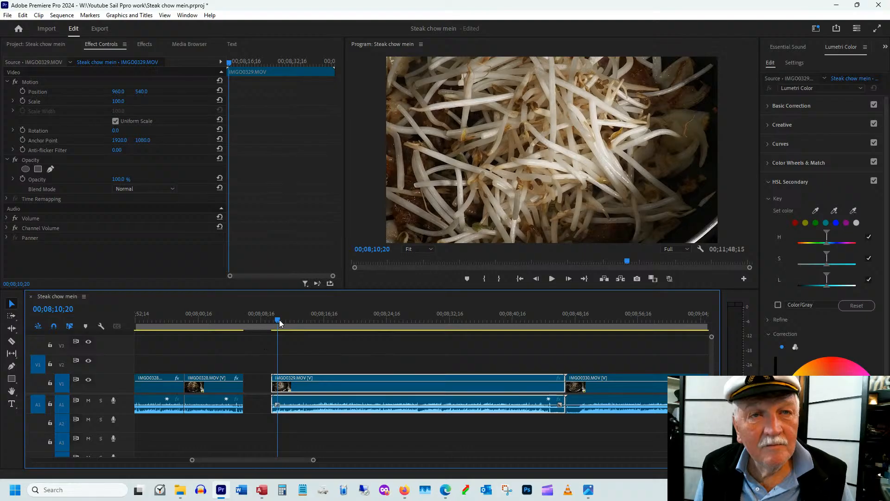
drag(279, 319, 300, 320)
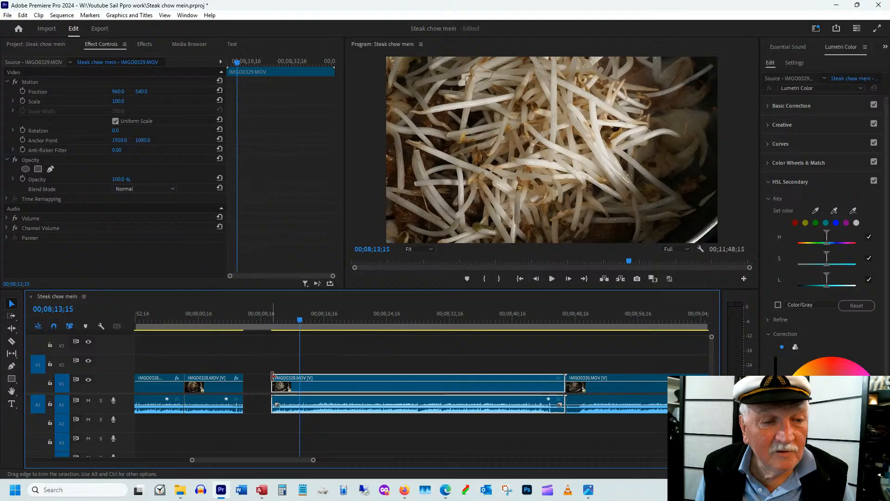
drag(272, 377, 279, 376)
drag(303, 323, 467, 324)
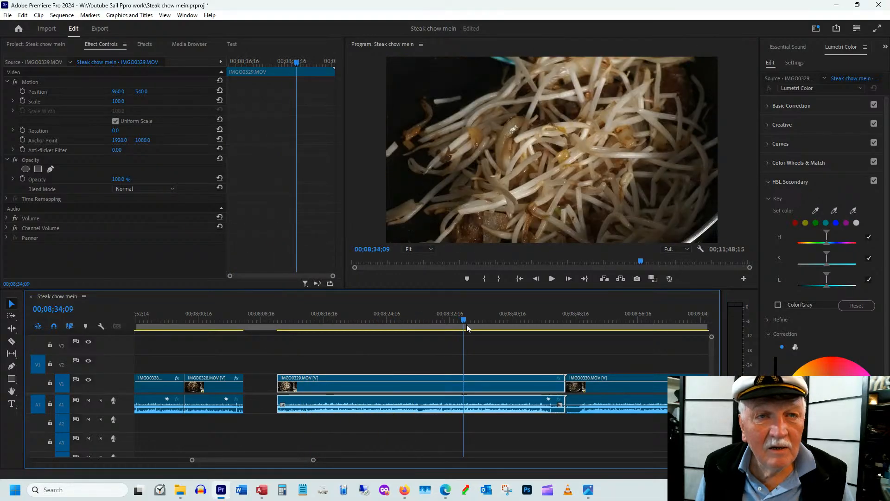
drag(467, 326, 546, 326)
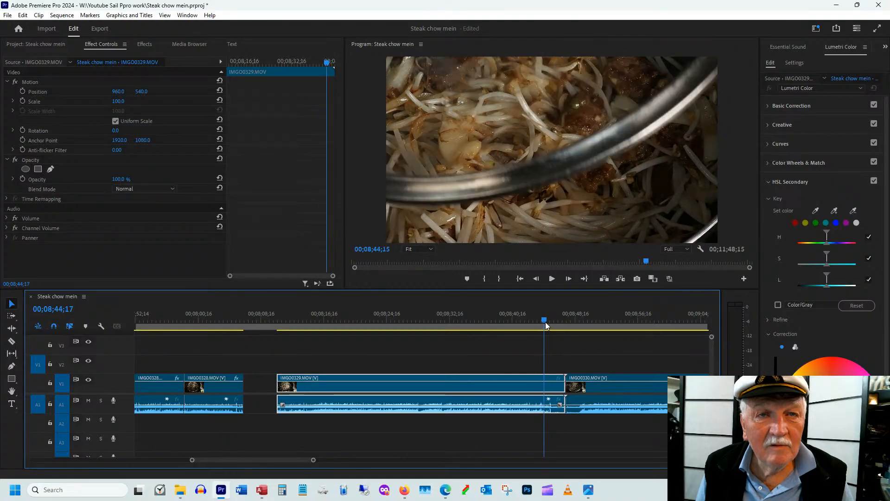
drag(564, 384, 545, 385)
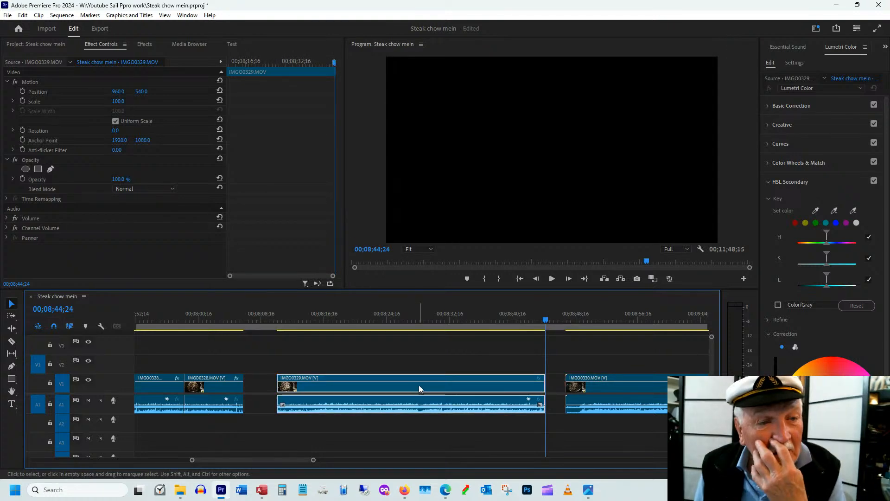
mouse_move(269, 329)
mouse_down()
mouse_move(241, 332)
mouse_move(254, 335)
mouse_up()
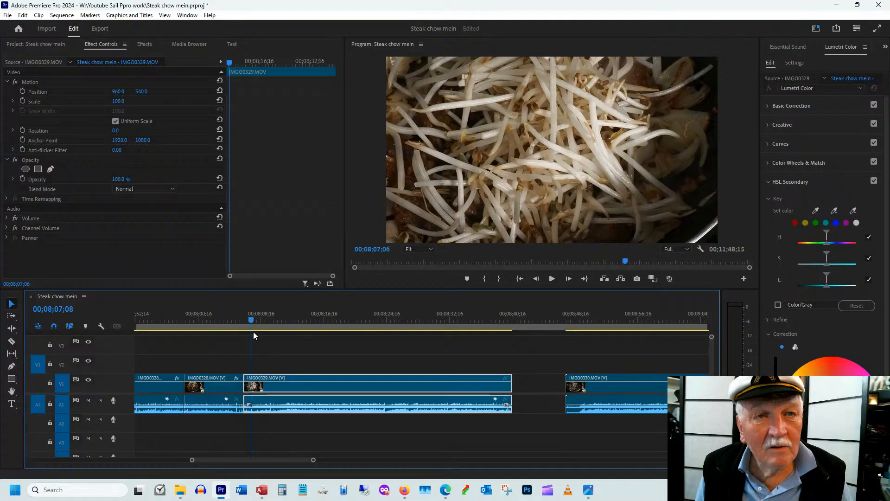
Trim the start of IMGO0329.MOV to 00;08;11;13 and close the resulting gap before it
drag(253, 332, 284, 332)
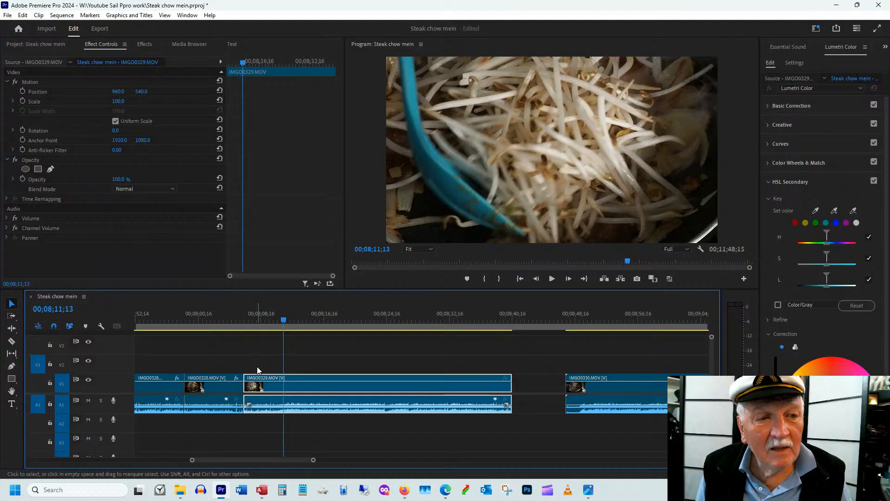
key(ctrl+alt+q)
click(256, 383)
right_click(256, 386)
click(286, 388)
click(243, 325)
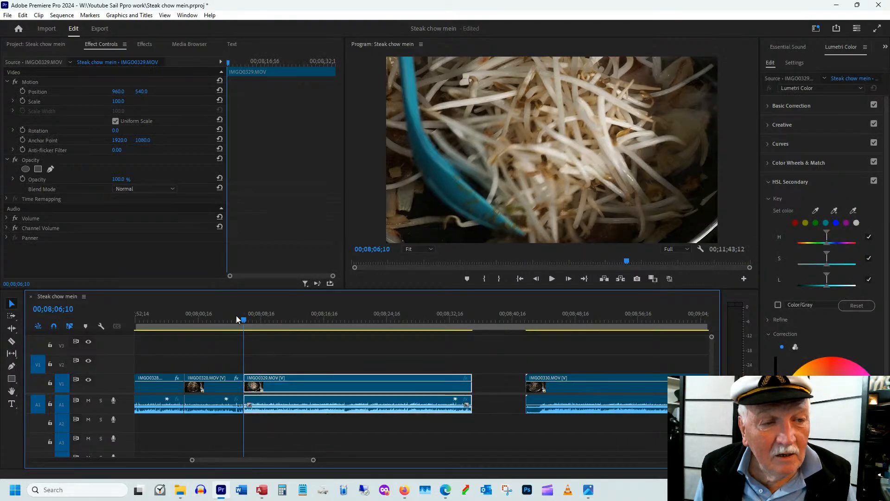
drag(236, 319, 340, 320)
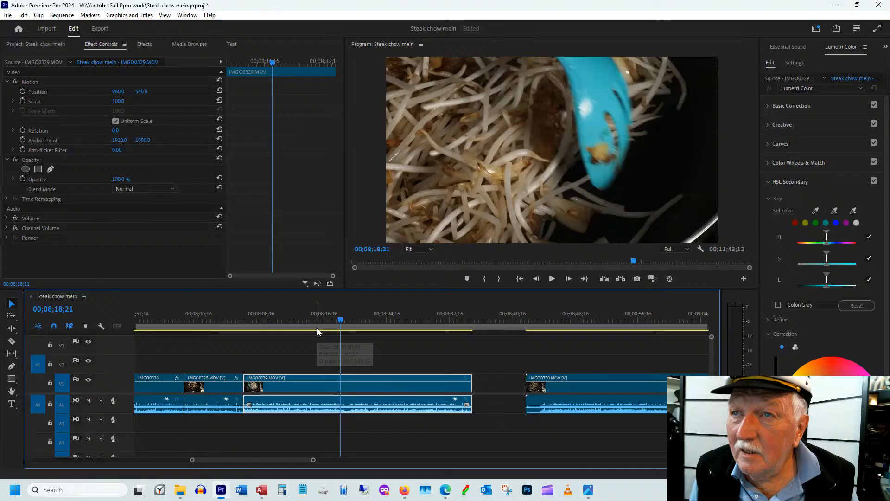
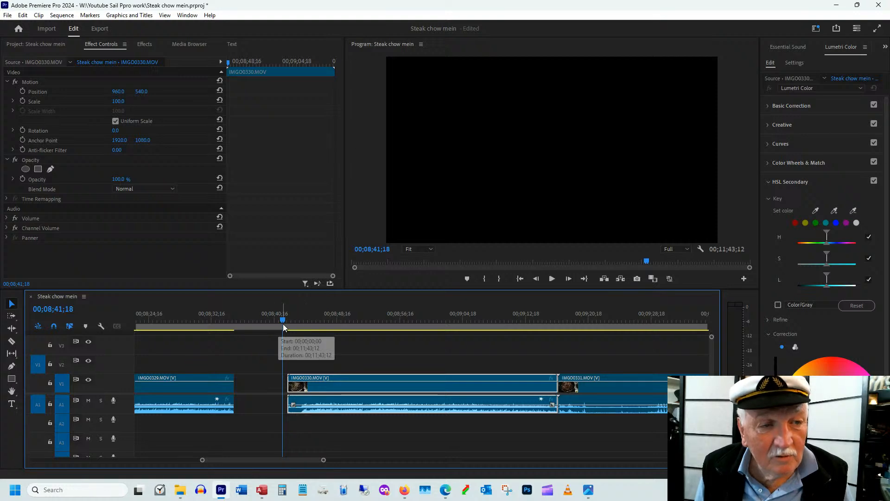
Undo the last shift of IMGO0330.MOV so it abuts IMGO0329.MOV, and play across the cut
key(ctrl+z)
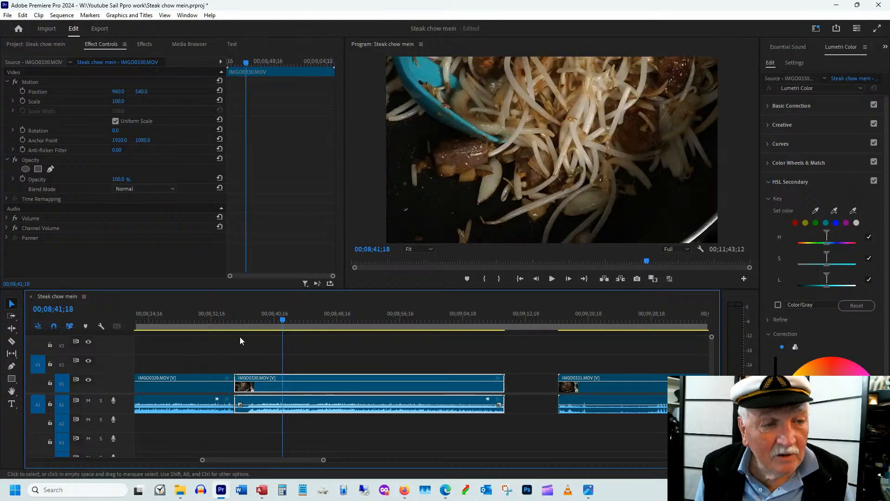
click(214, 315)
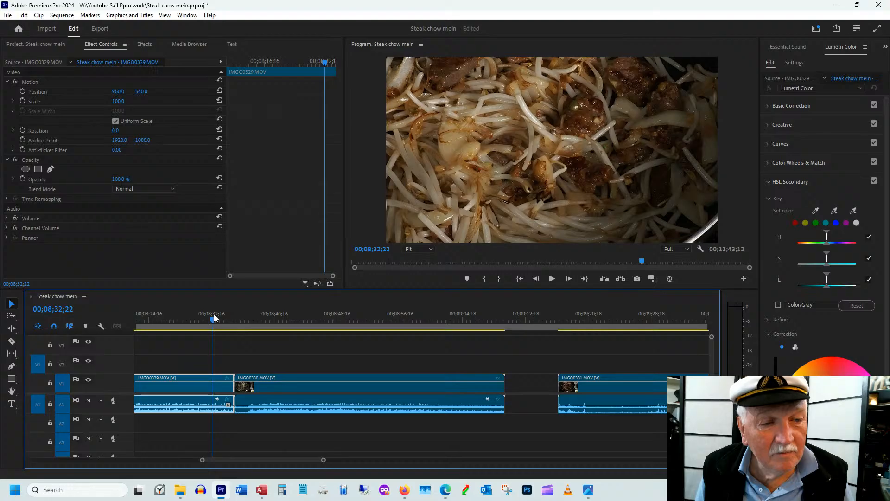
key(space)
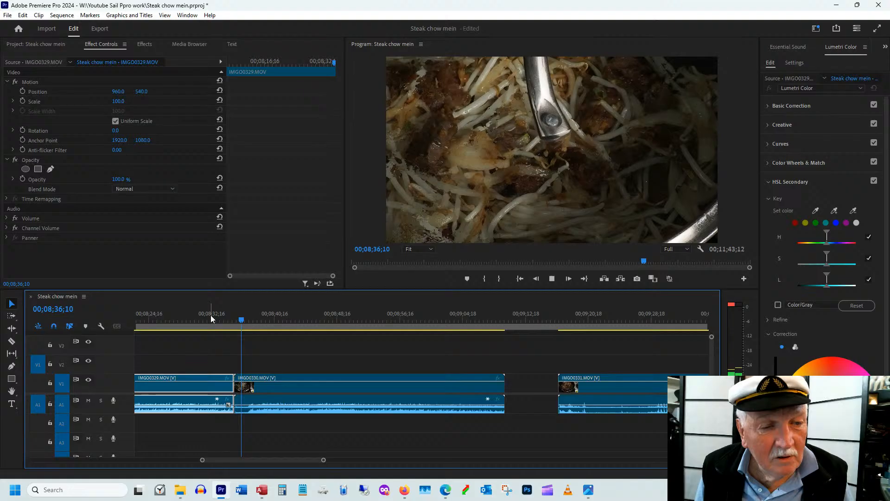
Trim 00;00;02;19 off the start of IMGO0330.MOV, close the resulting gap and play across the cut
drag(235, 382, 255, 376)
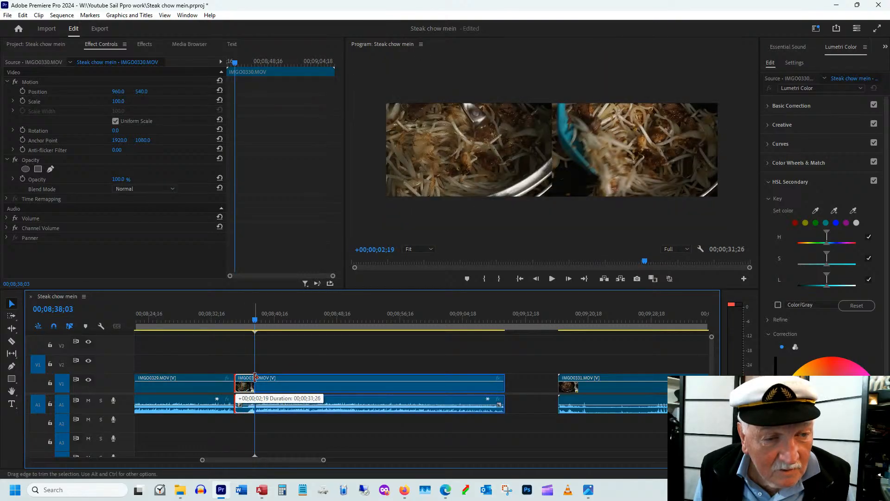
click(226, 318)
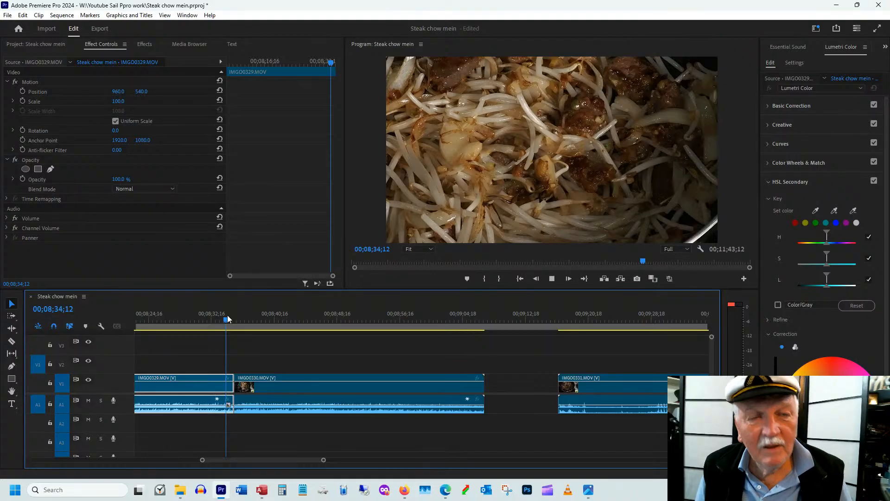
key(space)
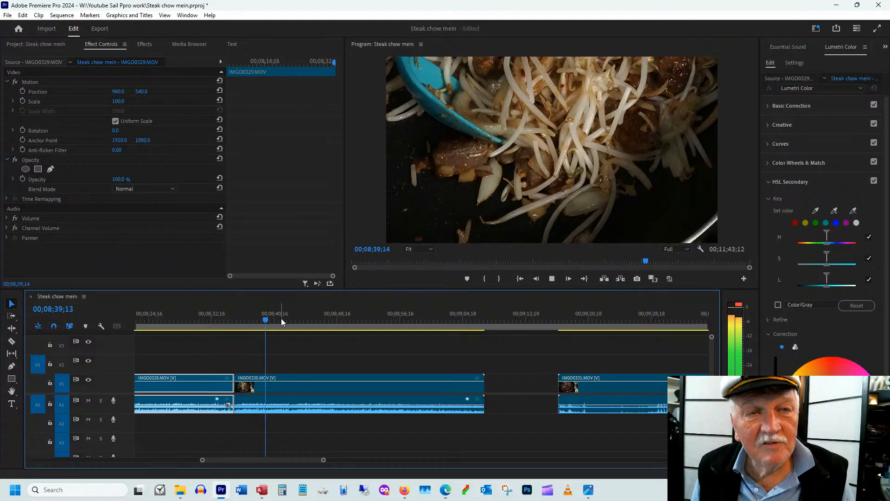
key(space)
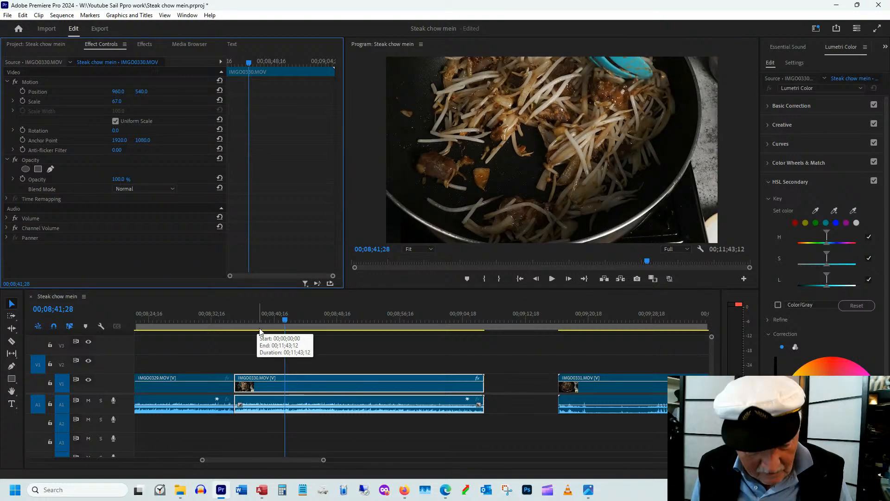
Replay the cut into IMGO0330.MOV and reframe the clip with scale 74 and position 960, 810
key(ctrl+z)
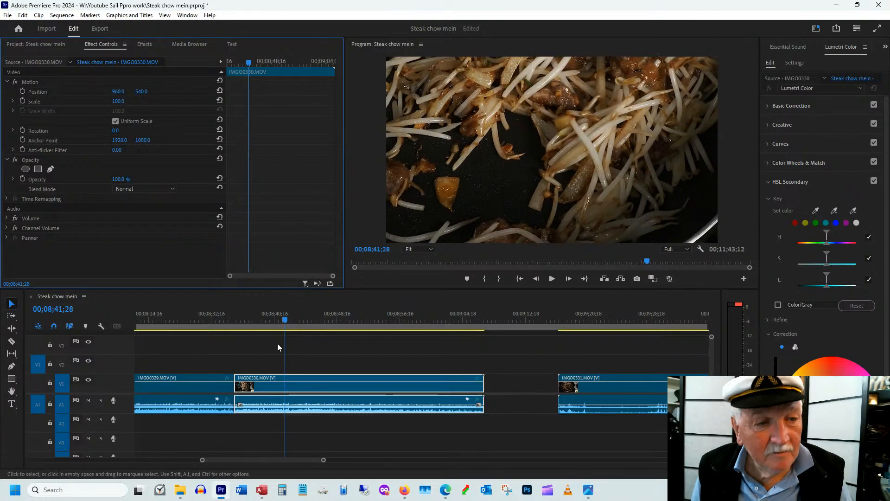
click(232, 316)
key(space)
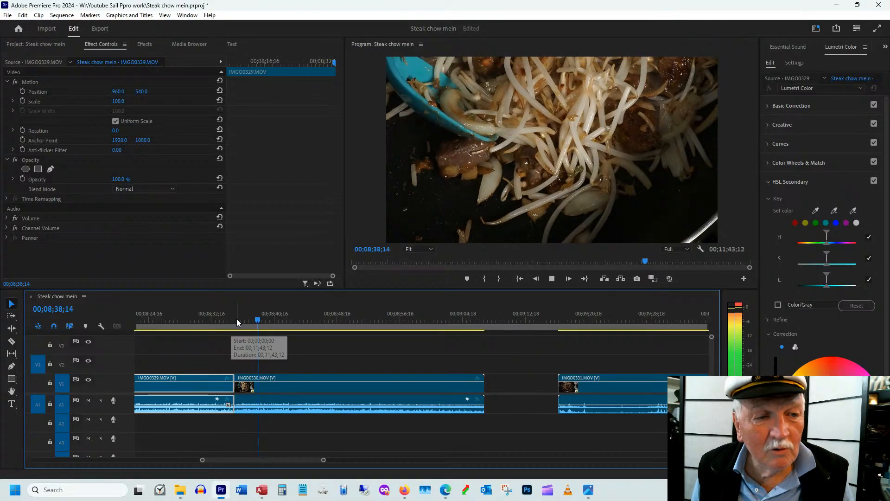
key(space)
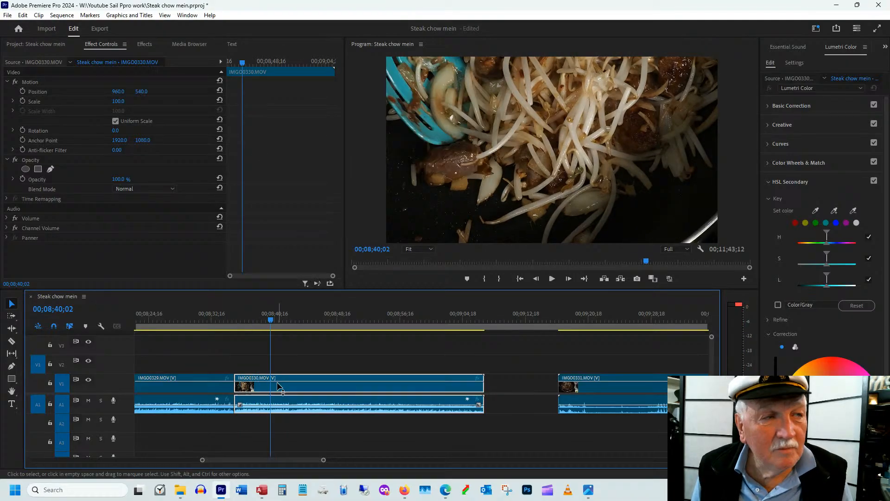
click(149, 174)
key(ctrl+v)
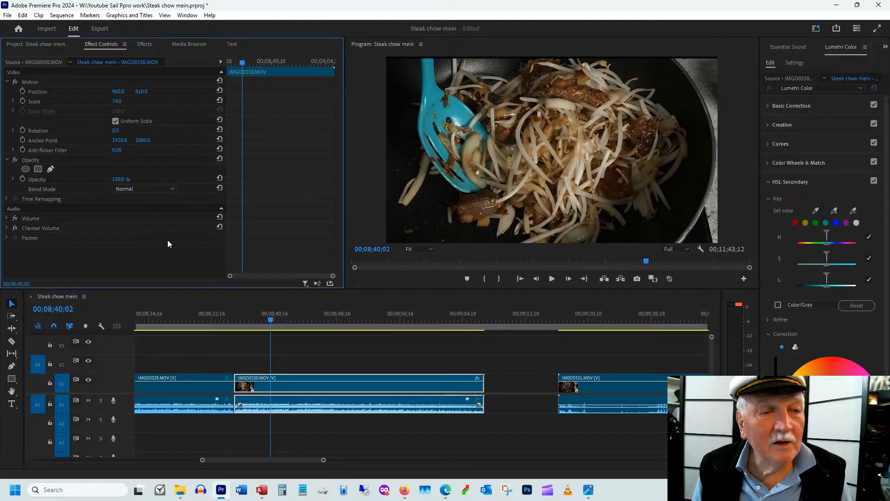
Review the rest of IMGO0330.MOV and trim its end to 00;09;03;19
drag(338, 321, 366, 326)
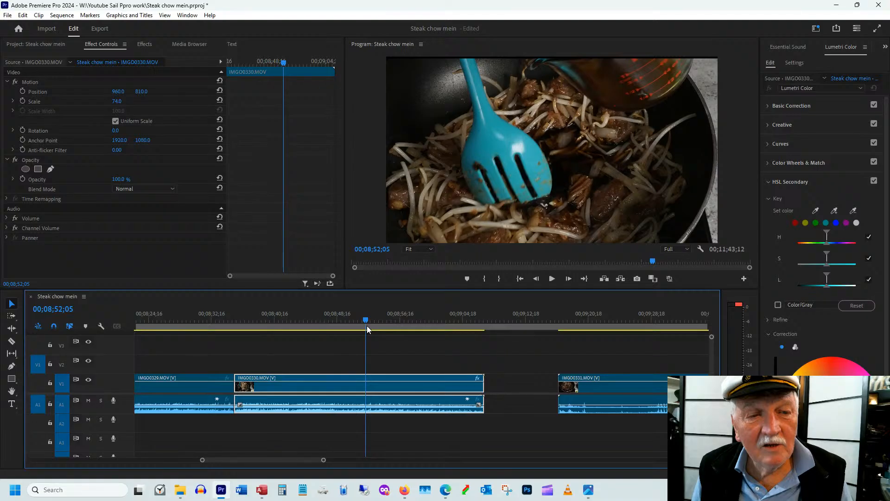
drag(366, 325, 451, 319)
drag(483, 385, 455, 379)
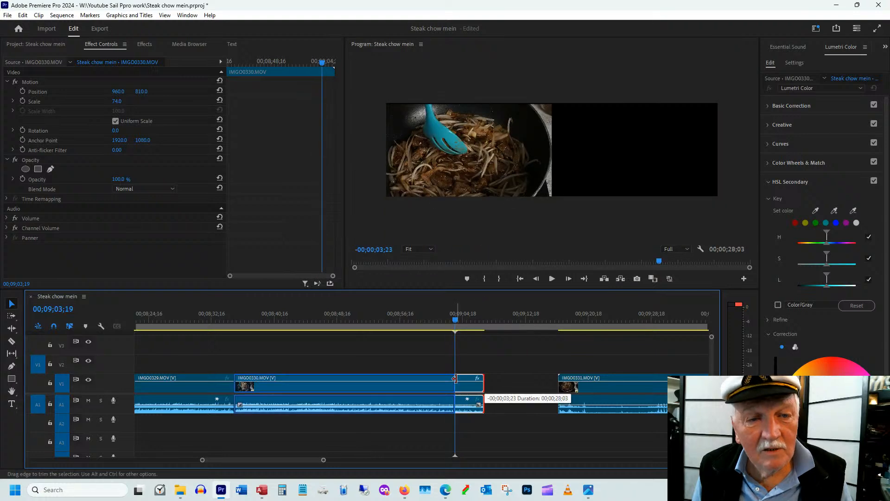
drag(454, 379, 455, 379)
Review the opening of IMGO0331.MOV, trim its start to 00;09;28;11 and close the gap after IMGO0330.MOV
scroll(329, 327, down, 5)
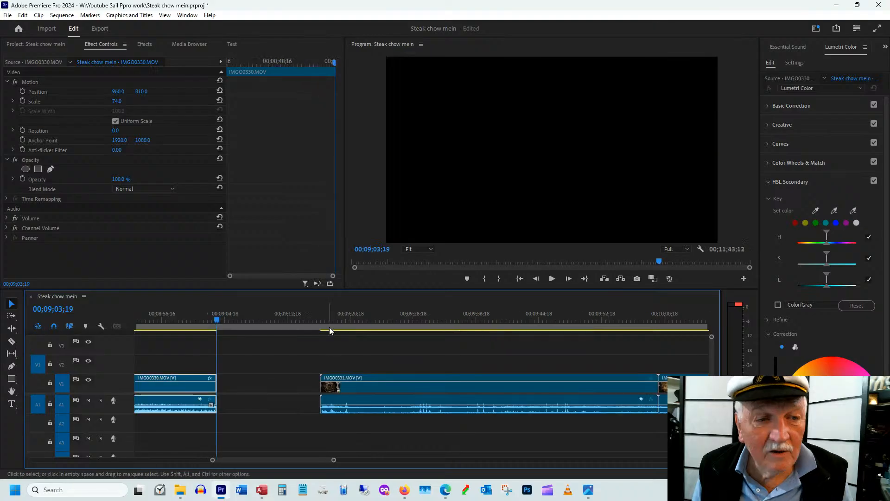
click(325, 318)
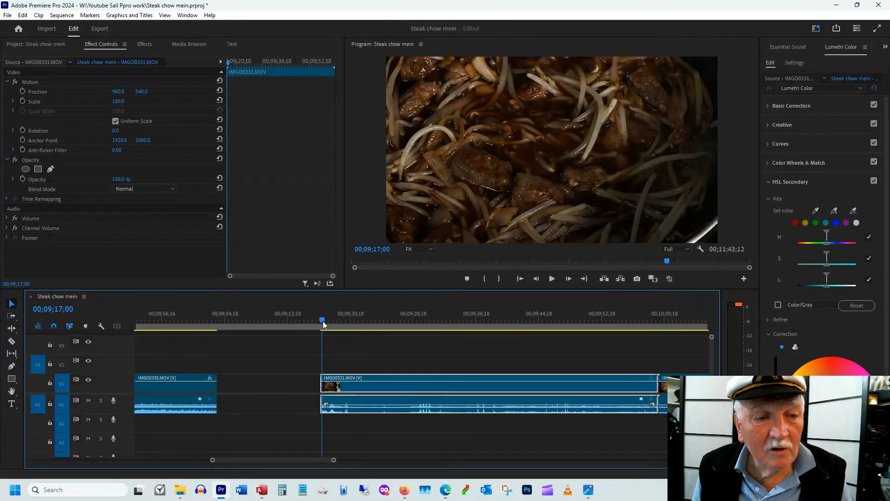
drag(323, 320, 479, 332)
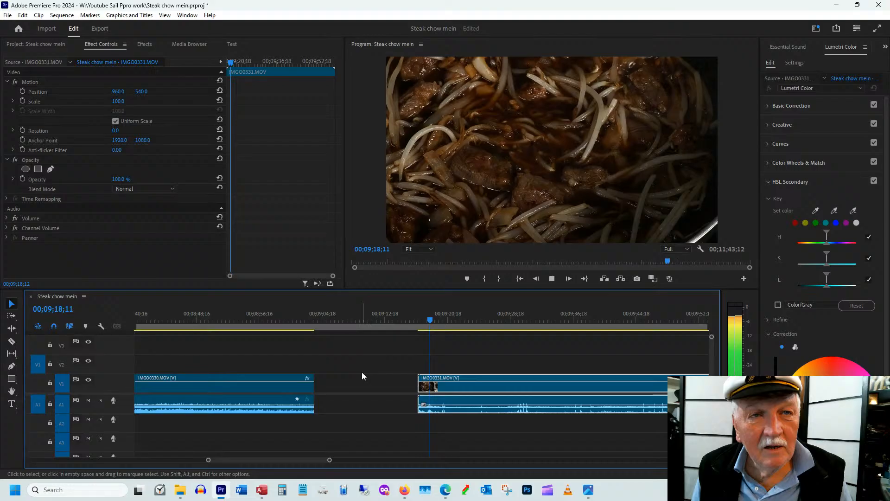
click(297, 317)
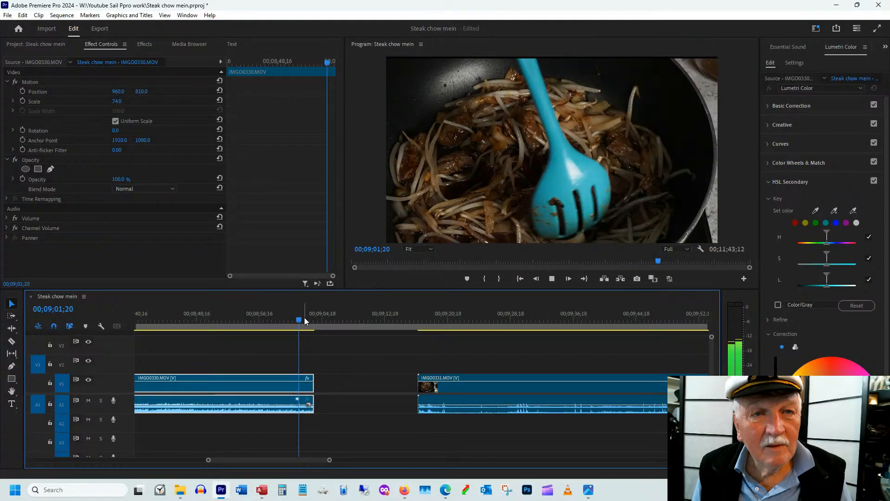
drag(304, 317, 453, 318)
key(space)
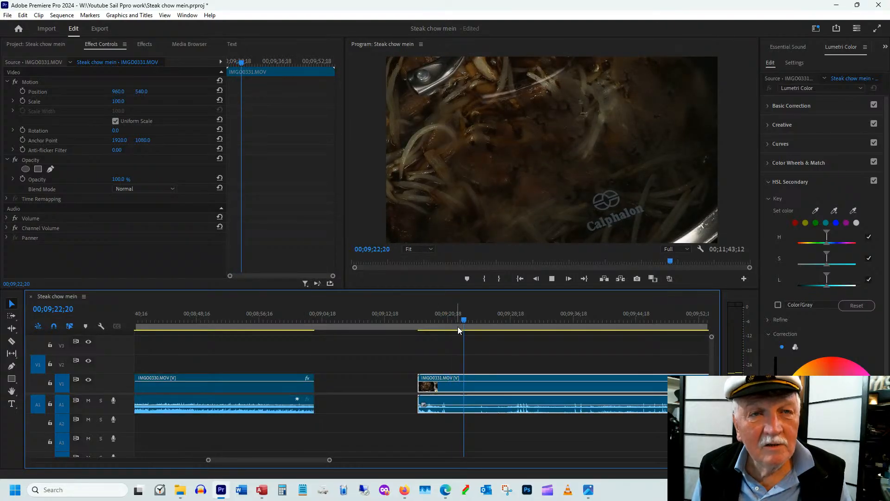
scroll(457, 327, down, 3)
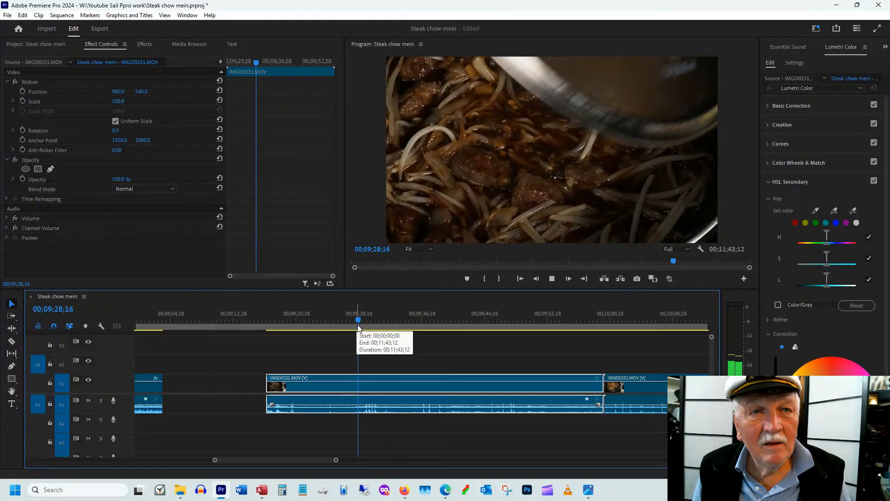
click(357, 321)
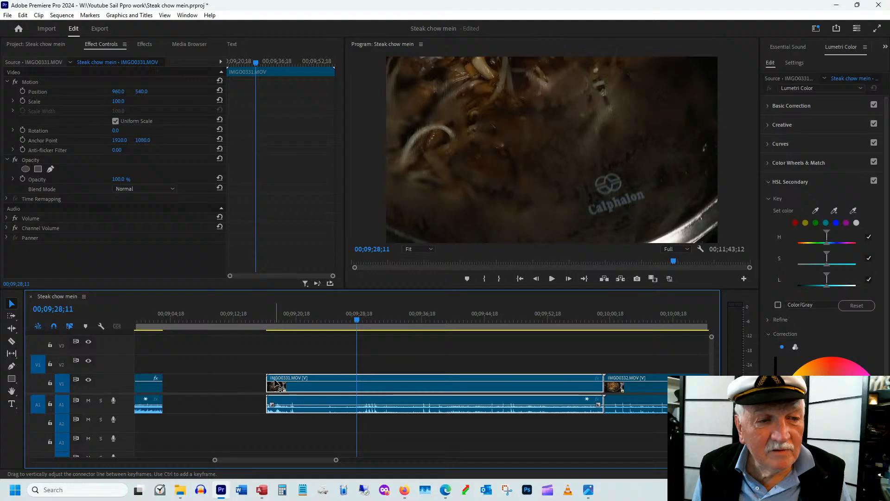
key(q)
key(q)
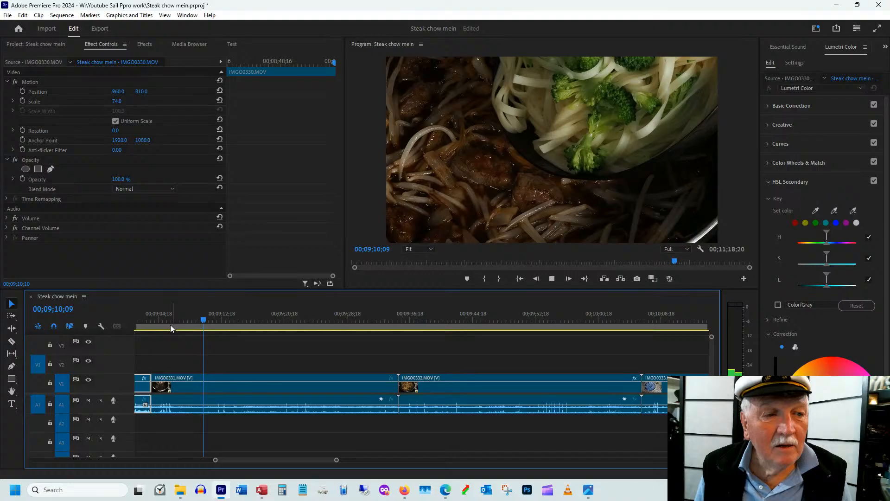
Ripple-trim the start of IMGO0331.MOV again at 00;09;08;23 and play across the cut from IMGO0330.MOV
key(space)
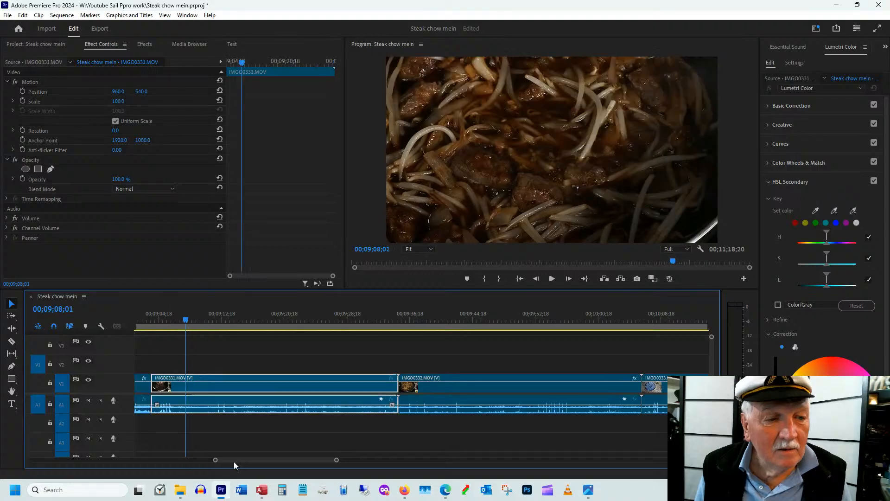
drag(233, 461, 227, 461)
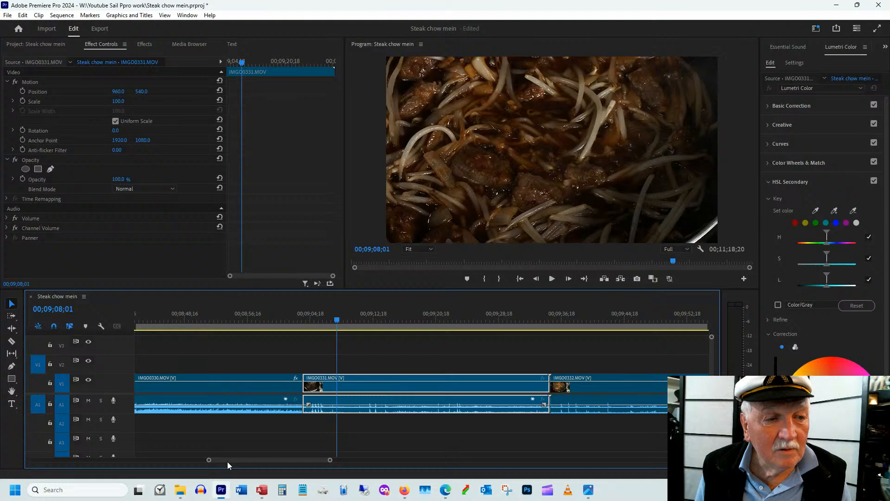
drag(227, 461, 227, 461)
drag(309, 313, 317, 313)
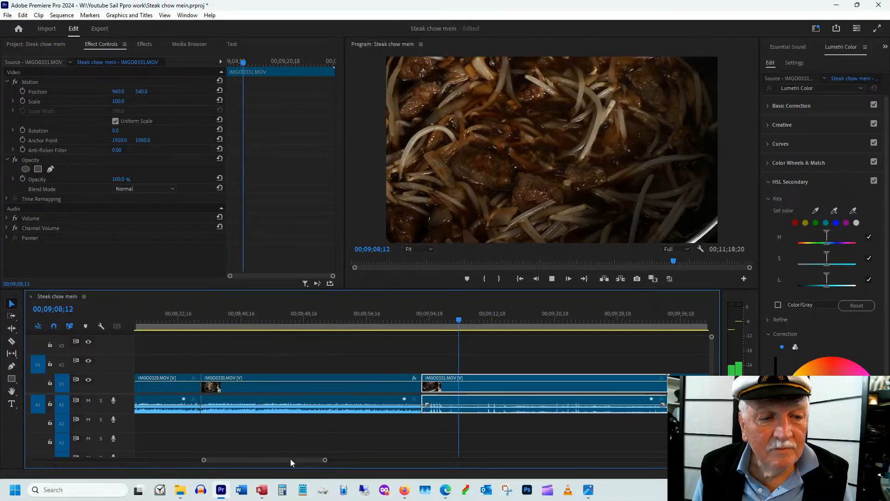
key(space)
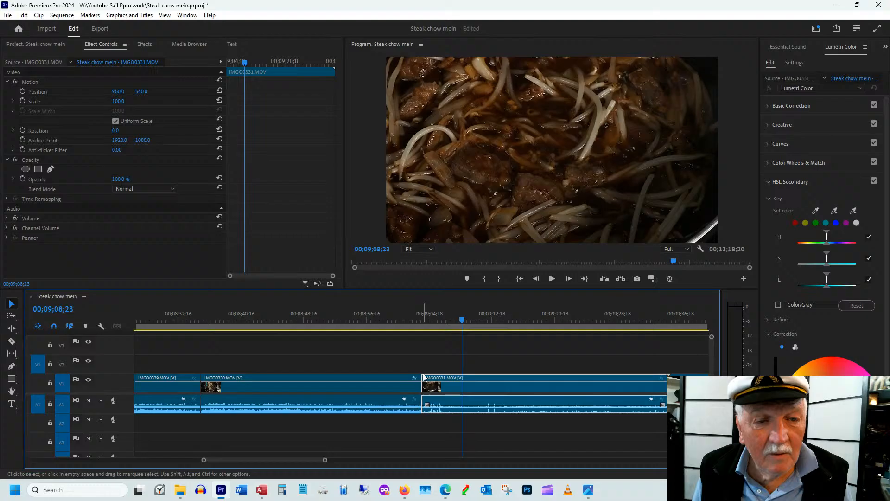
key(q)
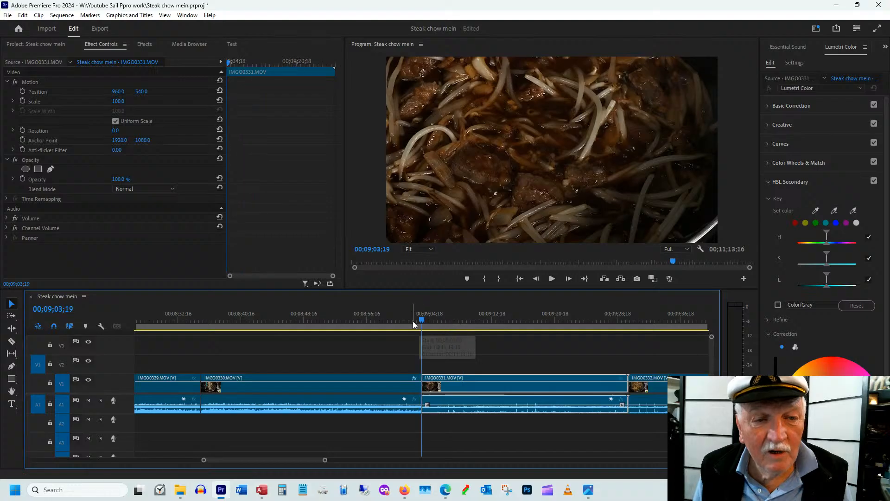
click(412, 320)
key(space)
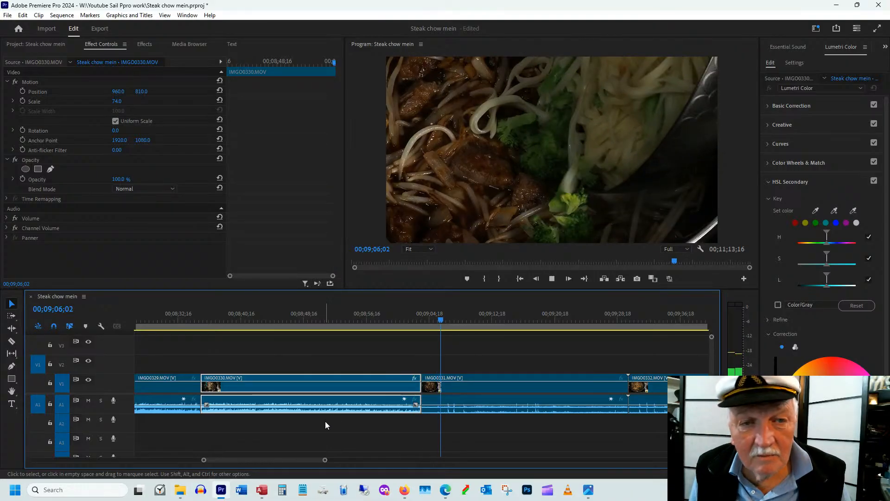
Reframe IMGO0331.MOV with scale 69 and position 1082, 635, checking the framing further into the clip
drag(211, 459, 215, 460)
click(386, 319)
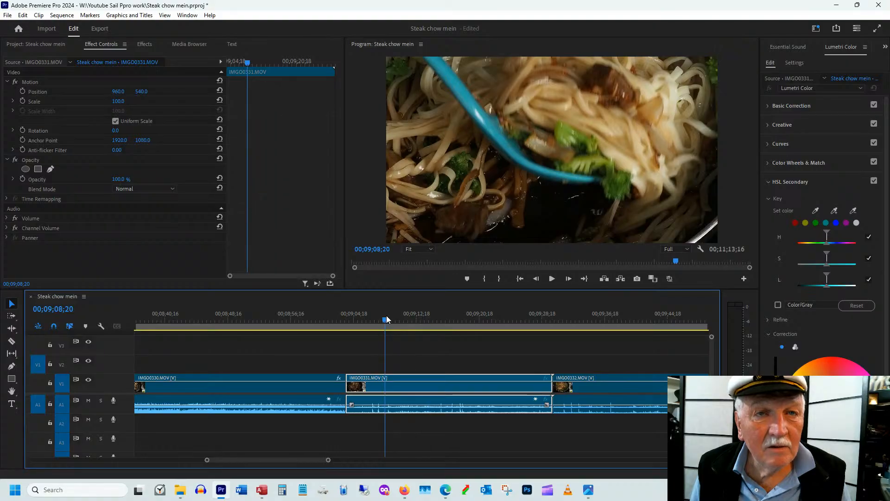
drag(386, 319, 386, 319)
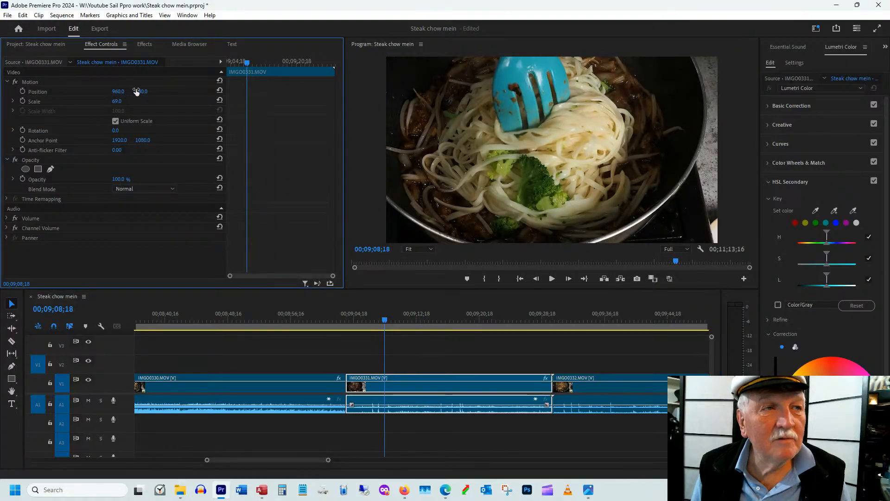
drag(145, 93, 151, 95)
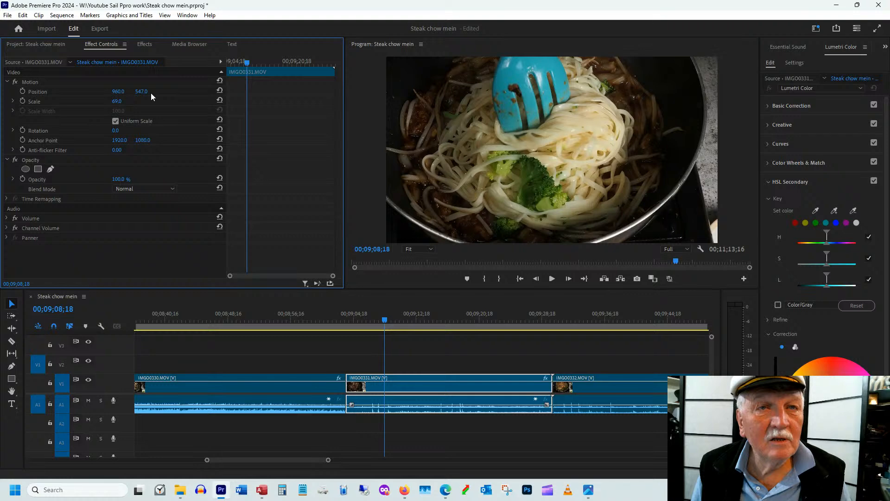
drag(384, 320, 455, 322)
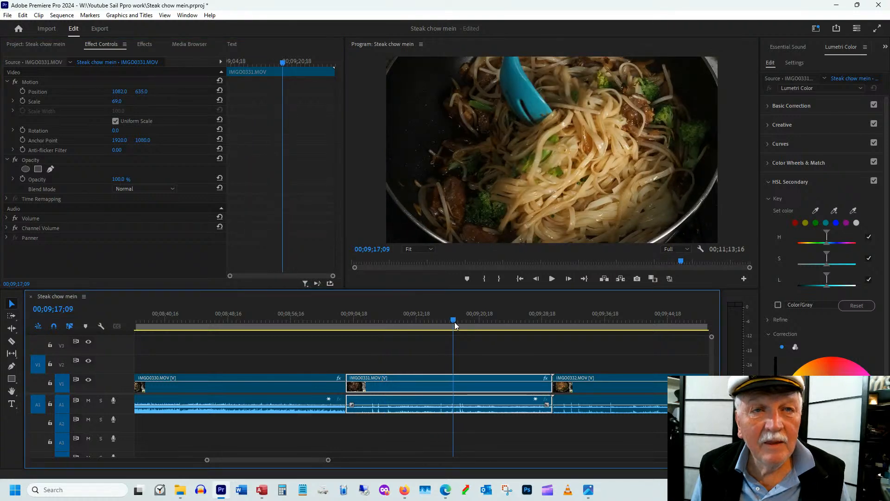
Find where the stirring stops in IMGO0331.MOV and trim the clip's end to about 00;09;26;03
click(550, 319)
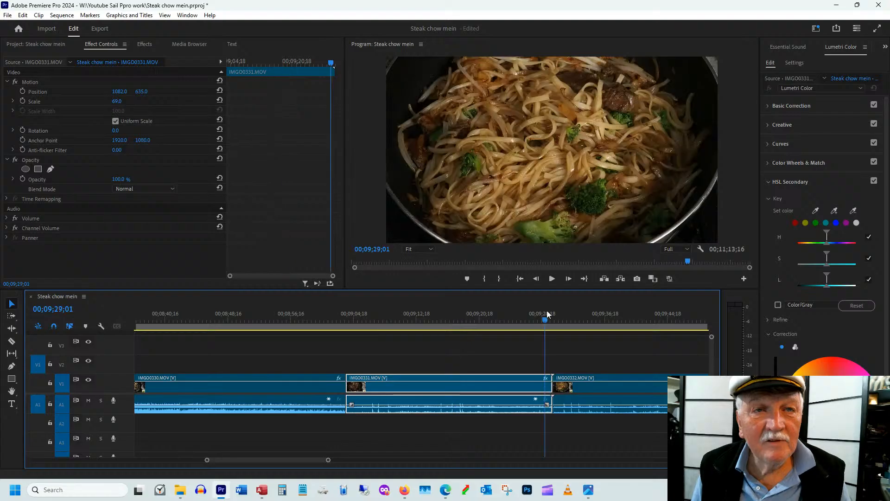
drag(552, 314, 531, 316)
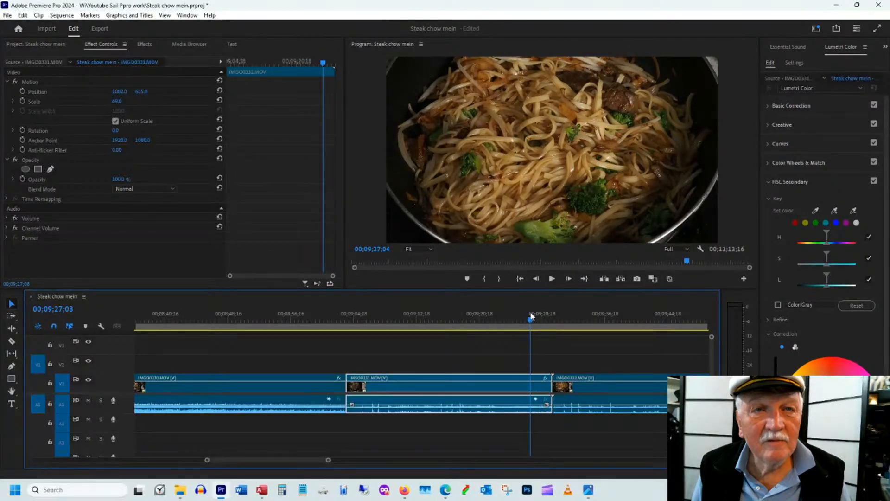
drag(531, 316, 522, 318)
drag(551, 378, 536, 378)
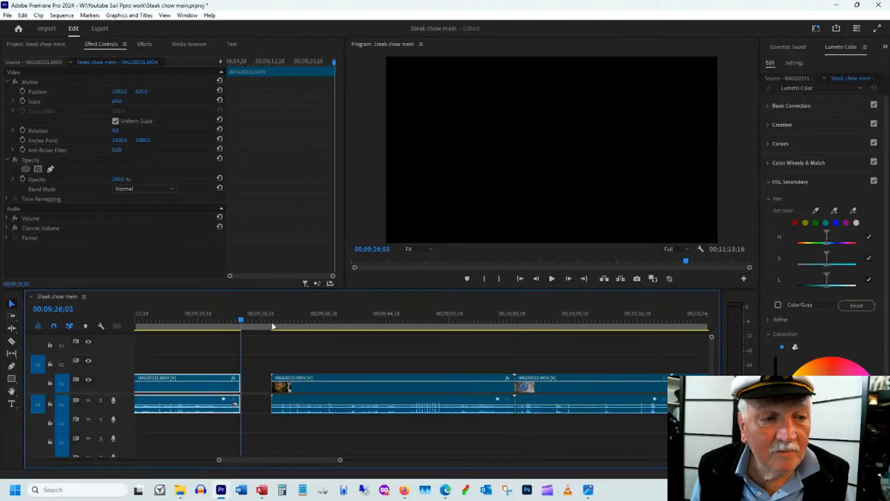
Find the stirring in IMGO0332.MOV at about 00;09;40;09 and trim the clip's start to shortly before that frame
drag(271, 318, 282, 318)
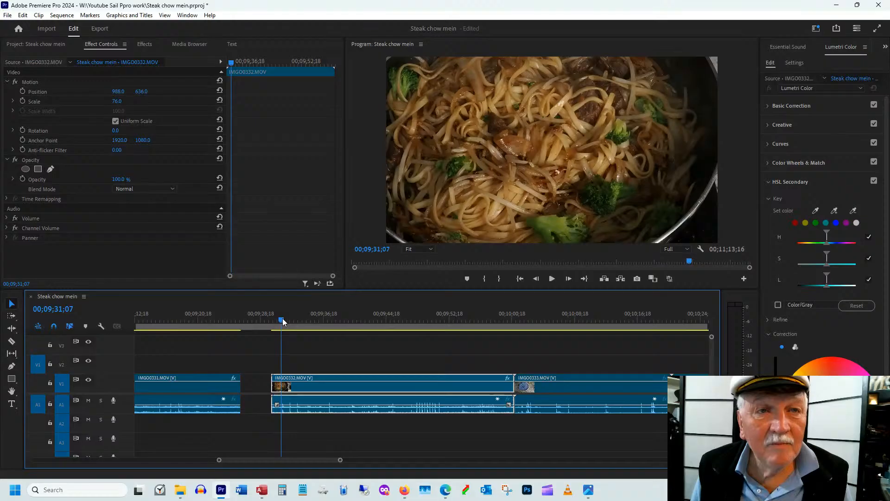
drag(282, 318, 353, 344)
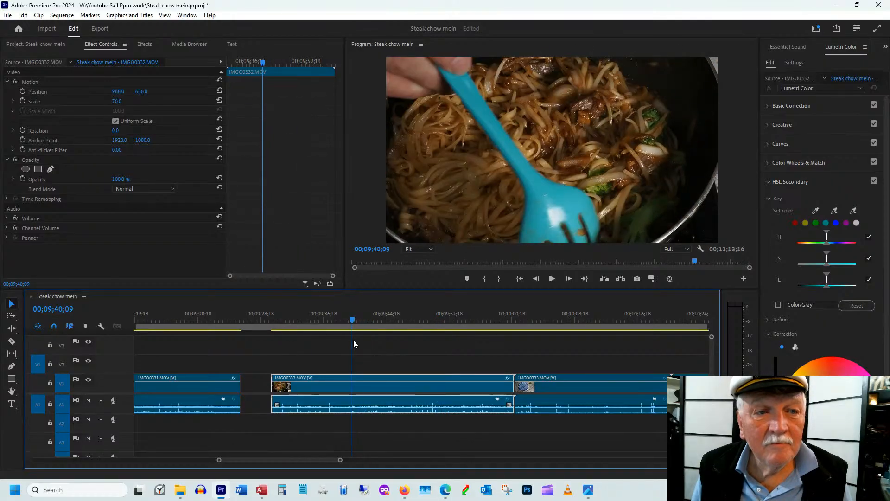
drag(272, 384, 339, 384)
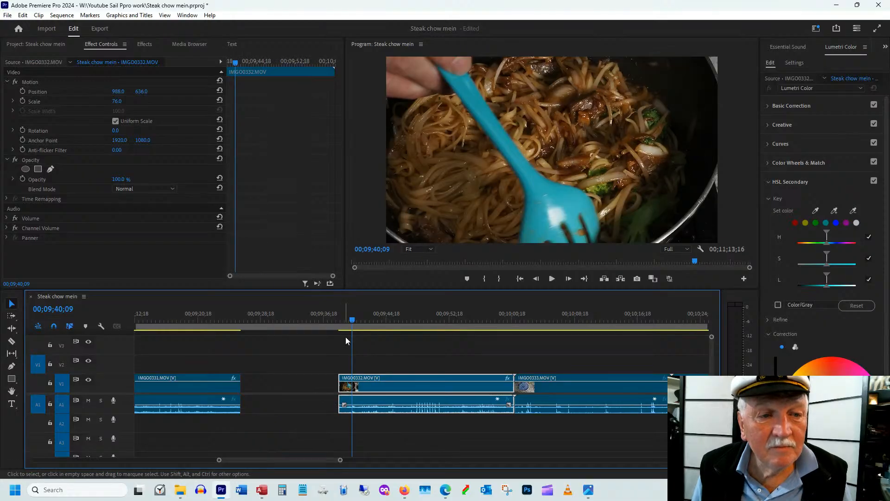
Trim the end of IMGO0332.MOV to 00;09;59;12 and close the gap after IMGO0331.MOV, scrubbing through the joined clip
drag(352, 320, 500, 320)
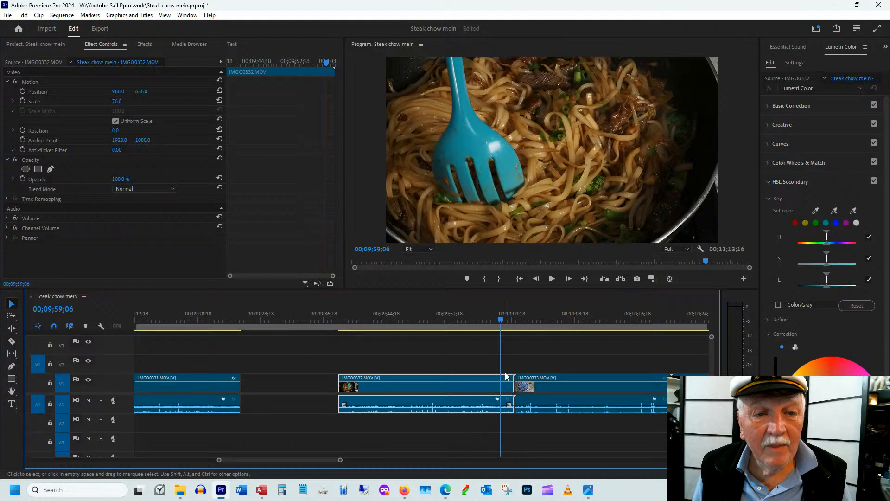
key(Right)
key(Right)
key(Right)
key(Right)
key(Right)
key(Right)
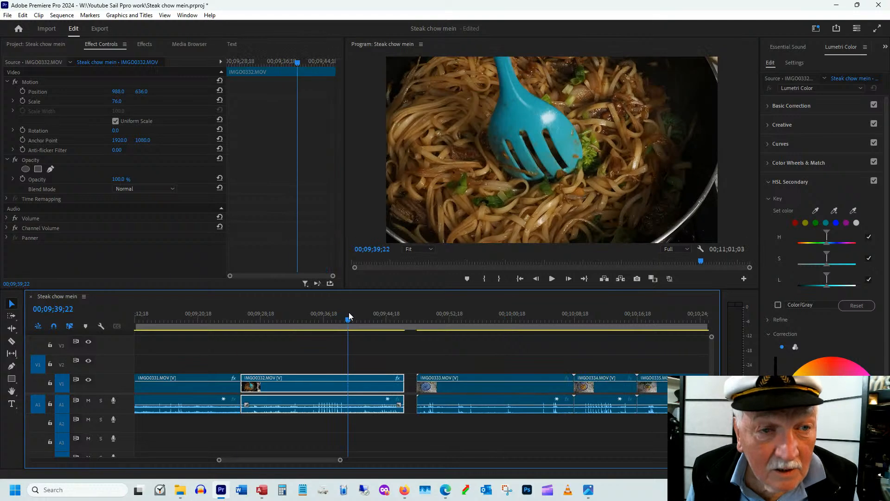
drag(348, 314, 379, 318)
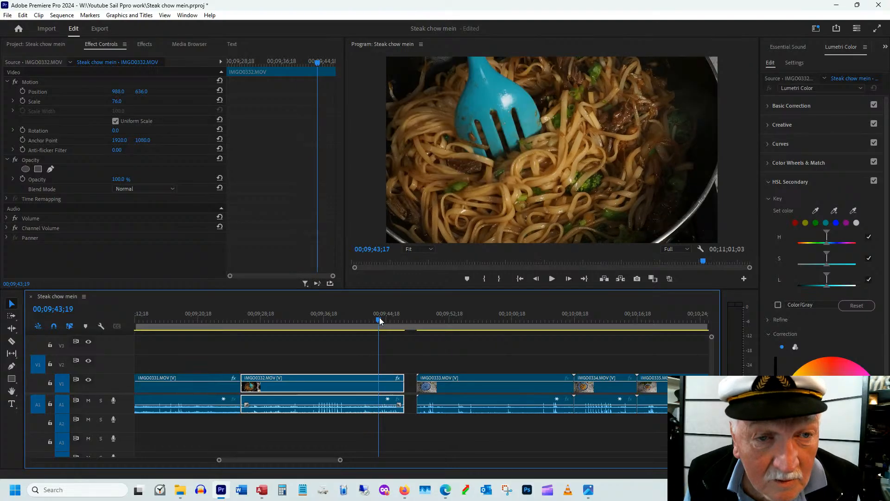
Trim the start of IMGO0333.MOV to about 00;09;54, close it up to IMGO0332.MOV and set its scale to 80
drag(379, 317, 465, 319)
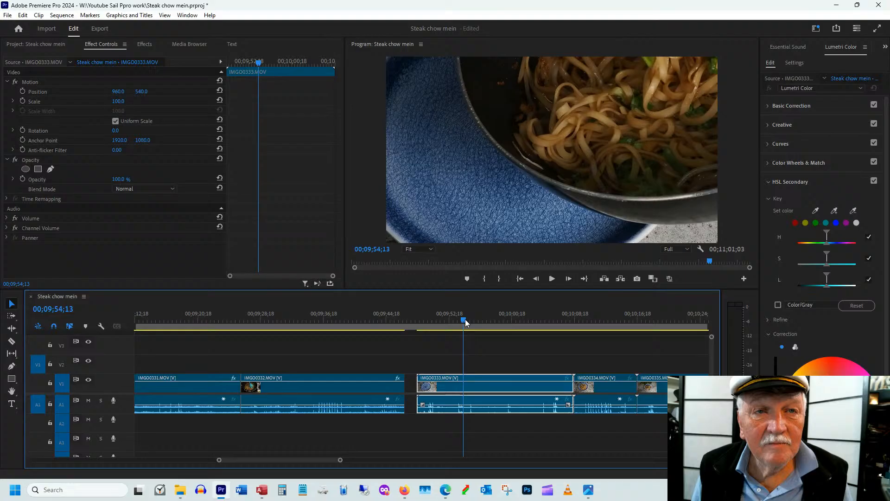
drag(418, 387, 459, 389)
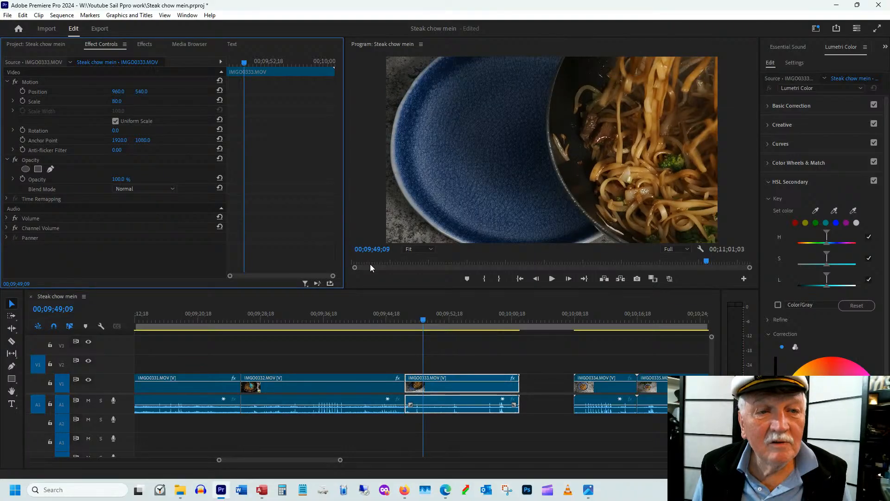
Trim the start of IMGO0333.MOV to 00;09;48;19, set its vertical position to 807 and play the clip
drag(413, 319, 417, 319)
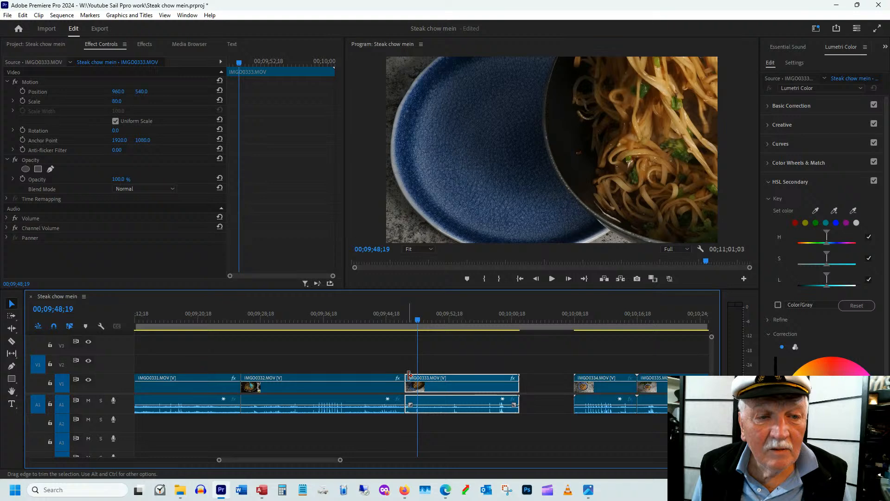
drag(409, 376, 418, 376)
drag(141, 91, 274, 116)
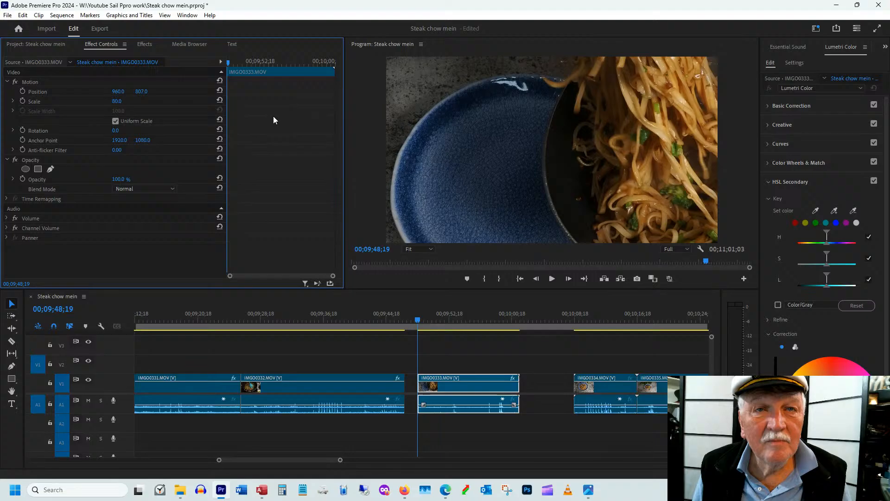
key(space)
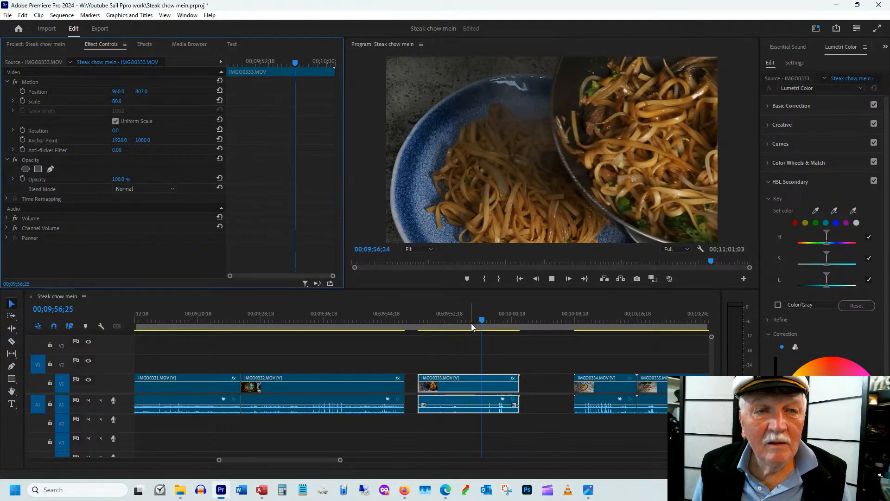
Find where the first portion is on the plate in IMGO0333.MOV and trim the clip's end to 00;09;52;28
drag(471, 323, 438, 324)
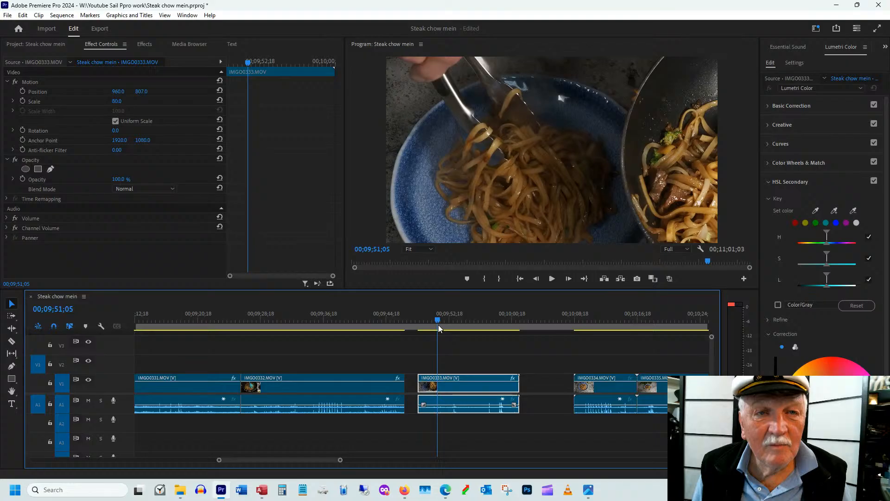
drag(439, 325, 454, 318)
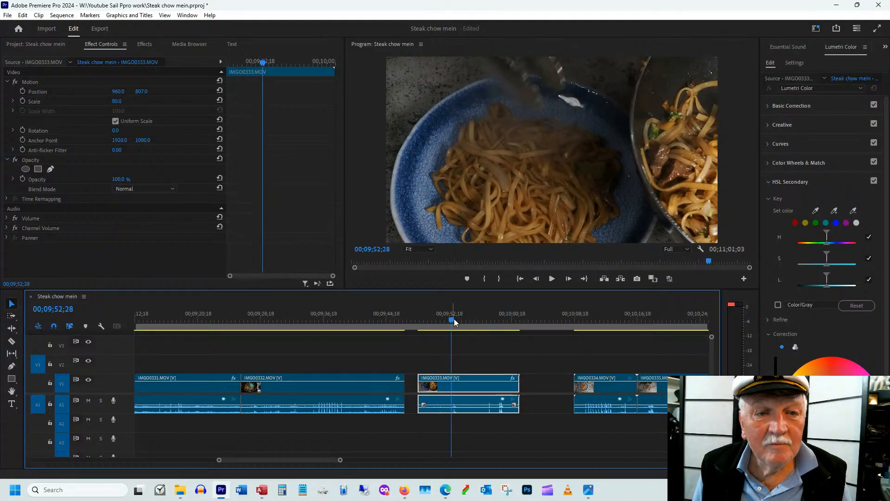
drag(519, 387, 451, 389)
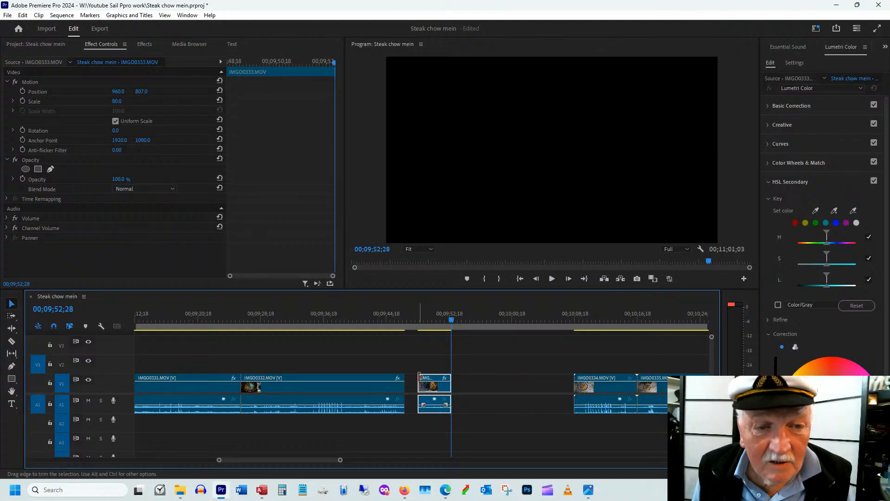
Extend the start of IMGO0333.MOV back to IMGO0332.MOV, ripple-extend it by 00;00;01;13 and play across the cut
drag(420, 377, 407, 384)
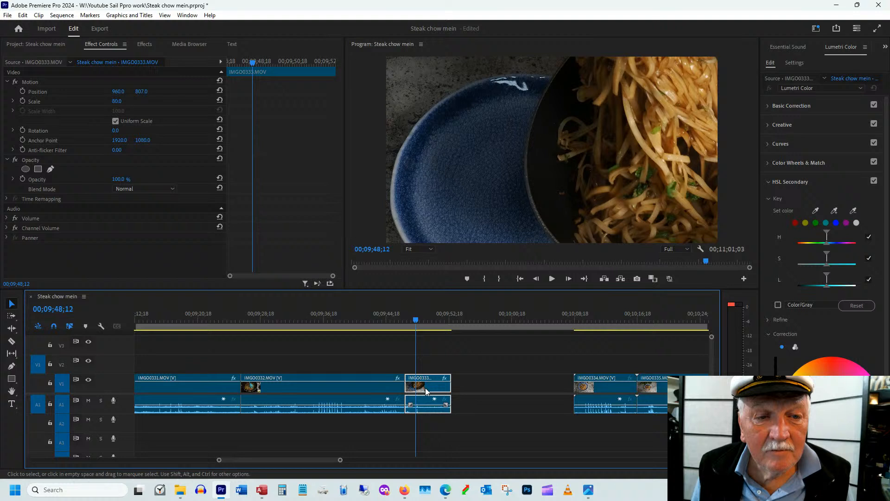
drag(405, 378, 403, 377)
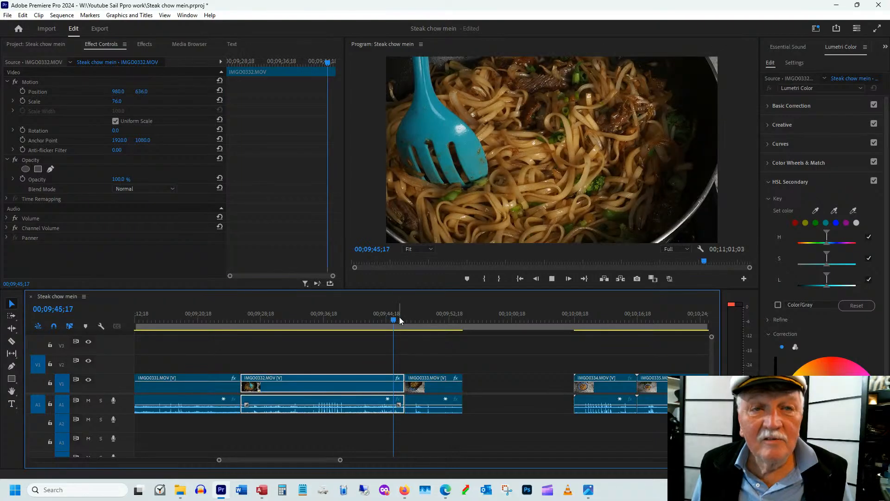
key(space)
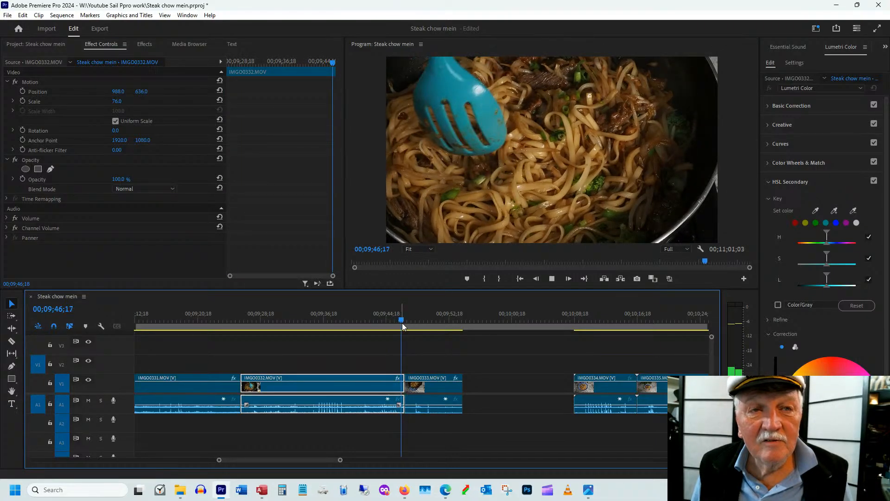
key(space)
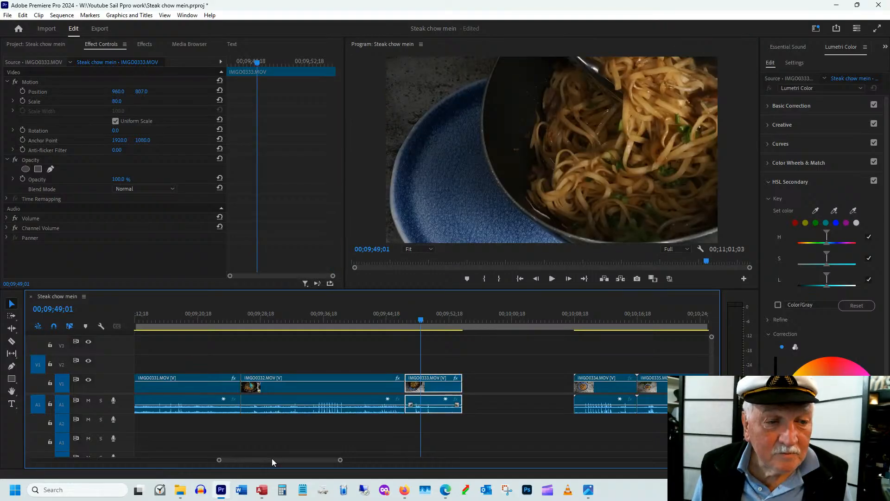
Trim the start of IMGO0334.MOV to 00;10;09;10 and move the clip up against the end of IMGO0333.MOV
scroll(272, 458, down, 3)
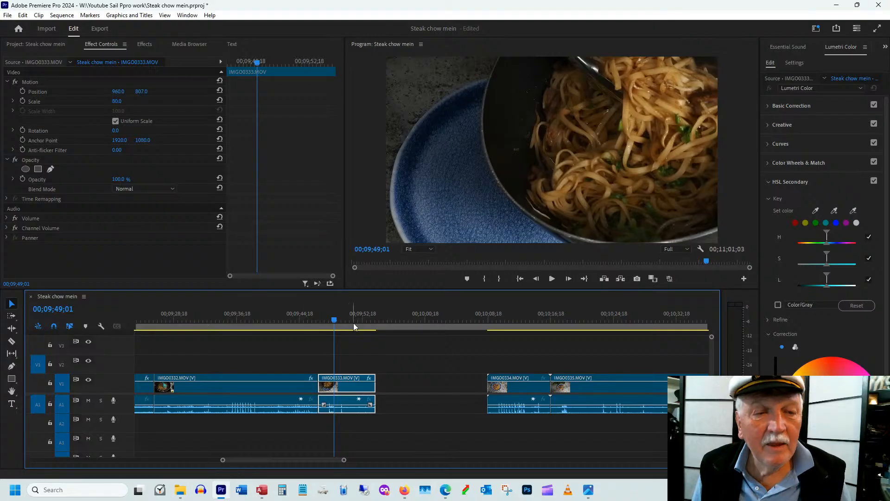
click(490, 320)
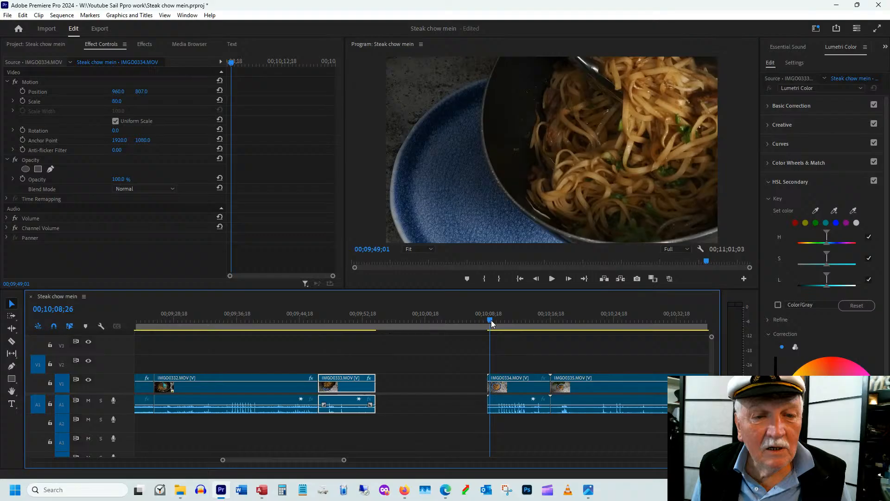
drag(491, 320, 495, 330)
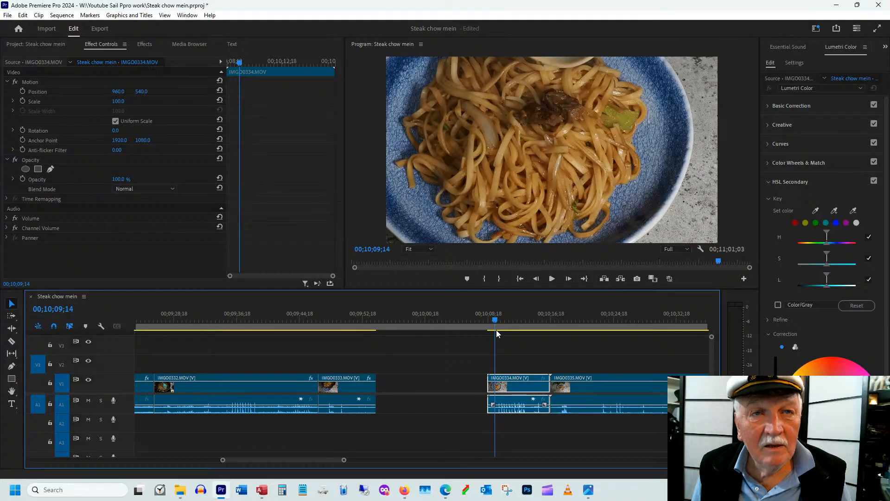
drag(521, 384, 479, 384)
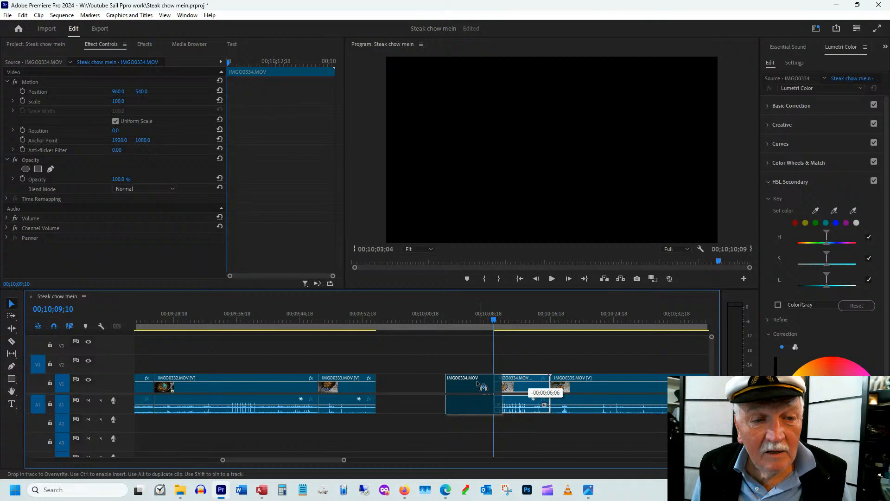
drag(482, 384, 414, 385)
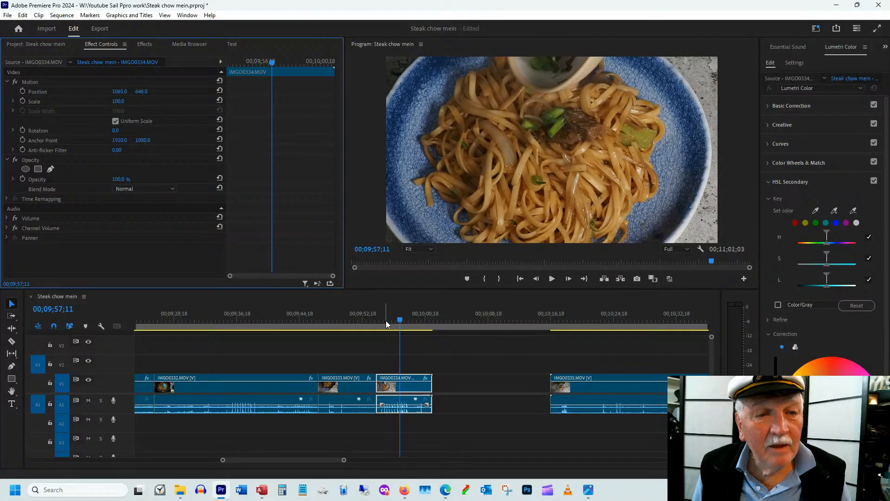
Reframe IMGO0334.MOV with position 1065, 646 and check the plate's framing up to 00;09;59;00
drag(385, 321, 392, 322)
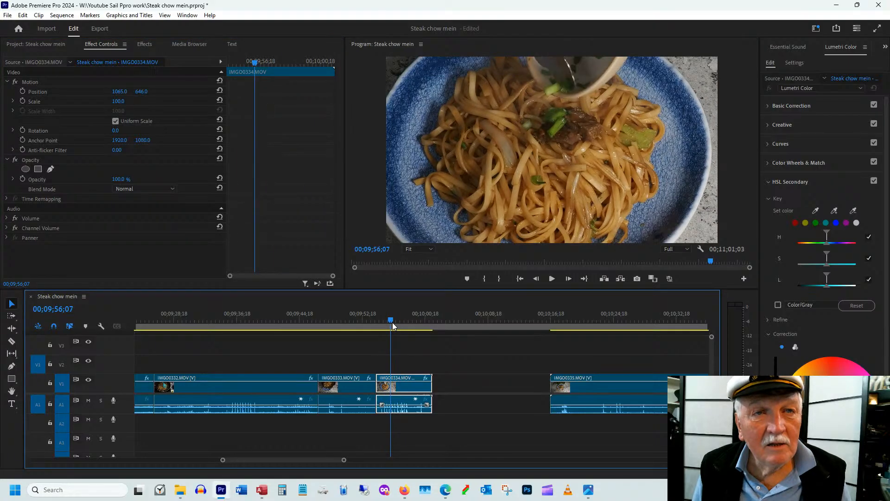
drag(393, 321, 414, 323)
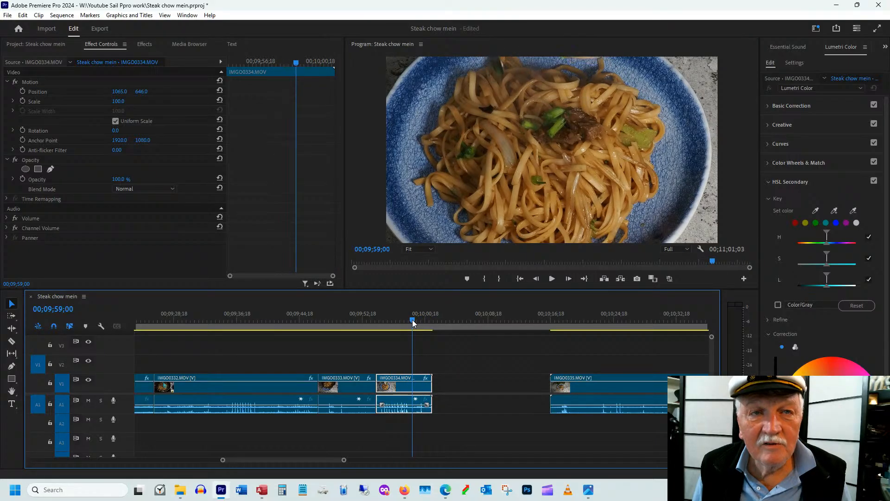
Trim the end of IMGO0334.MOV to 00;09;59;00 and delete the gap before IMGO0335.MOV
drag(432, 385, 412, 385)
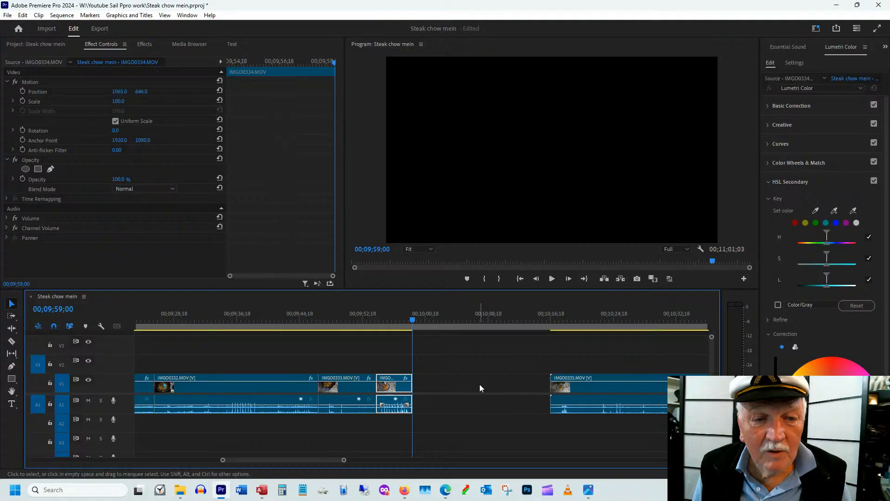
click(479, 383)
key(Delete)
Review the opening of IMGO0335.MOV and trim the clip's start to 00;10;04;05
drag(432, 321, 428, 321)
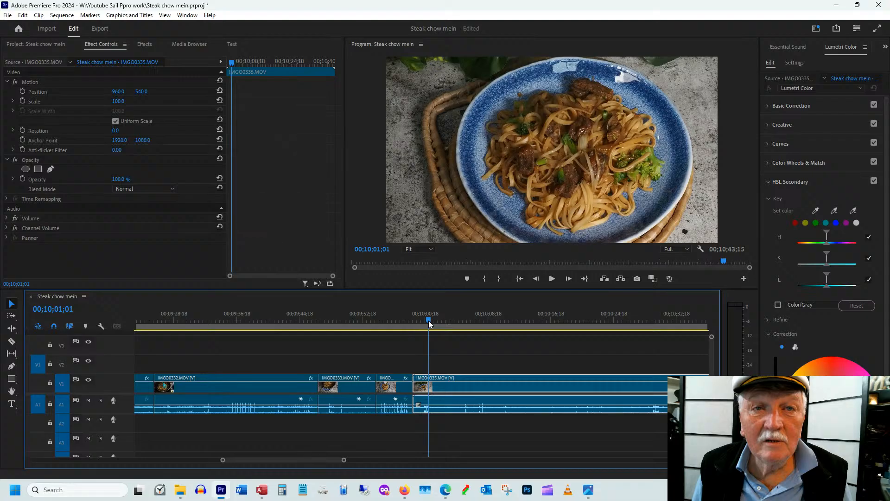
drag(414, 378, 455, 373)
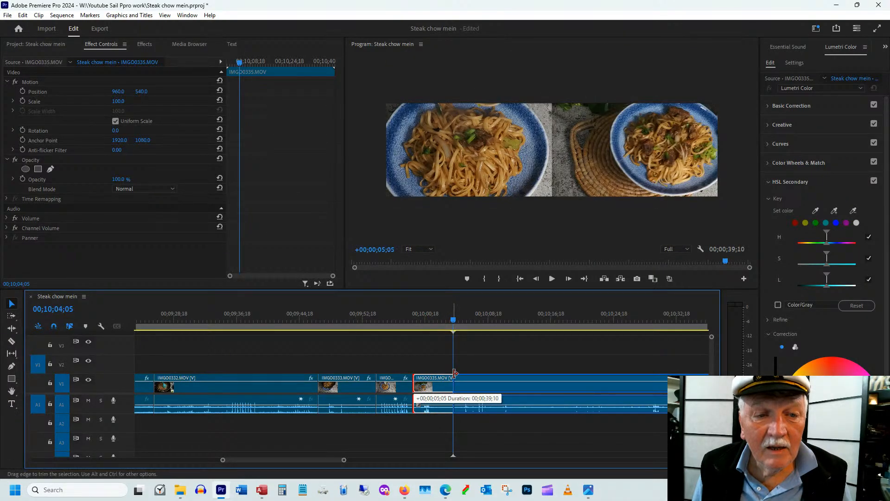
drag(455, 373, 455, 373)
Scrub through the plated dish in IMGO0335.MOV and split the clip at 00;10;06;28
drag(260, 320, 291, 320)
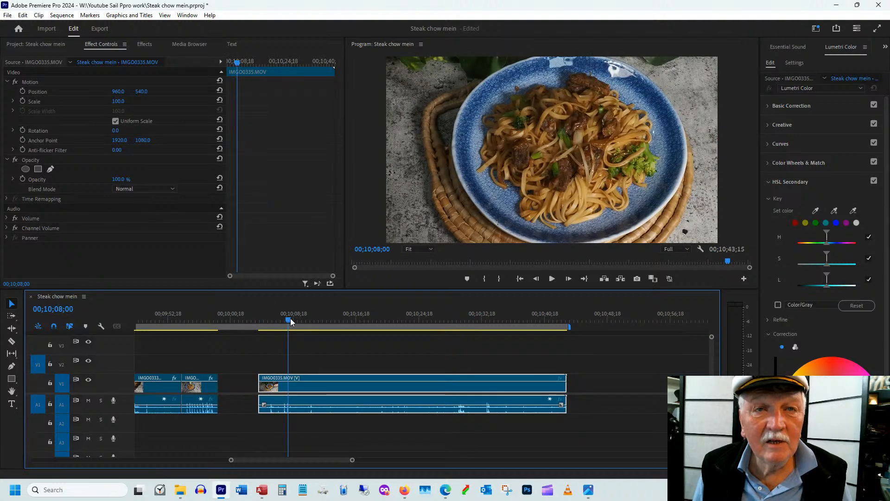
drag(290, 318, 407, 320)
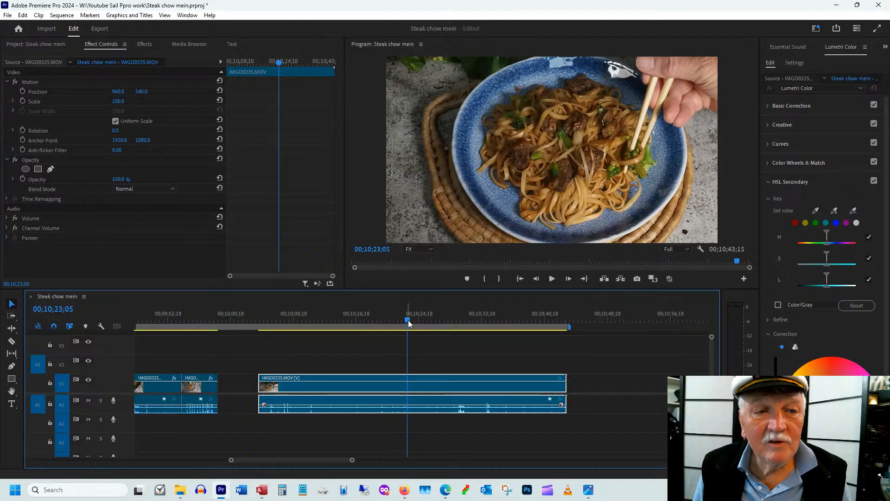
drag(409, 323, 480, 317)
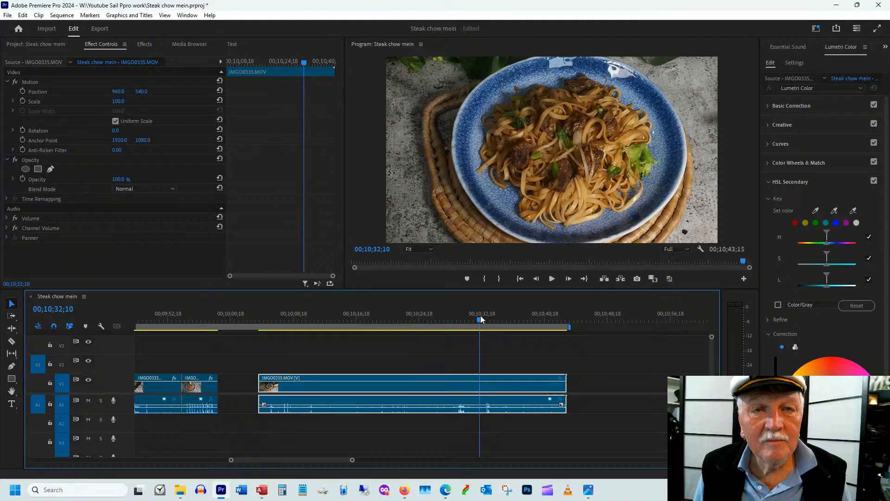
drag(480, 316, 275, 334)
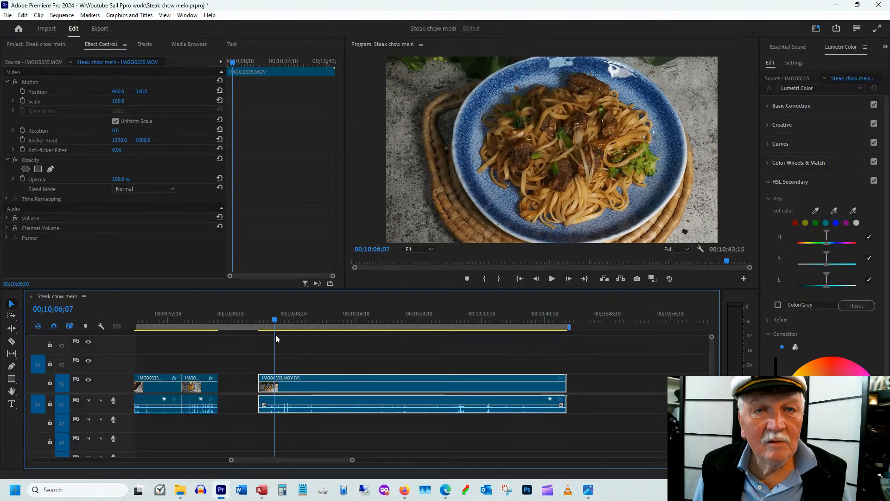
click(279, 319)
key(ctrl+k)
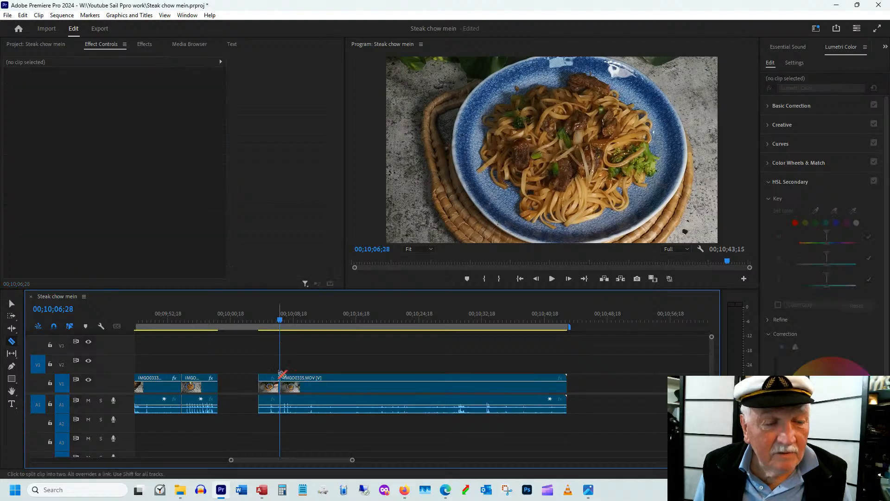
Trim the start of the second IMGO0335.MOV piece to 00;10;35;19 and move it against the end of the first piece
drag(292, 320, 441, 319)
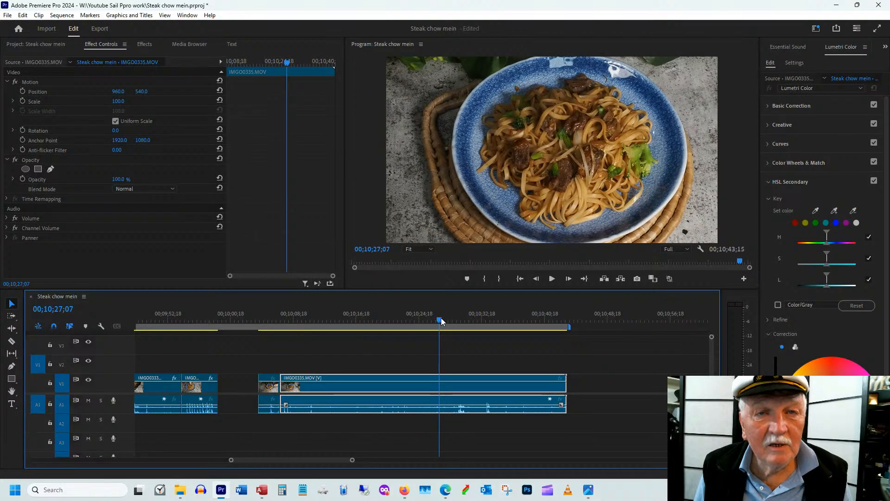
drag(441, 318, 486, 314)
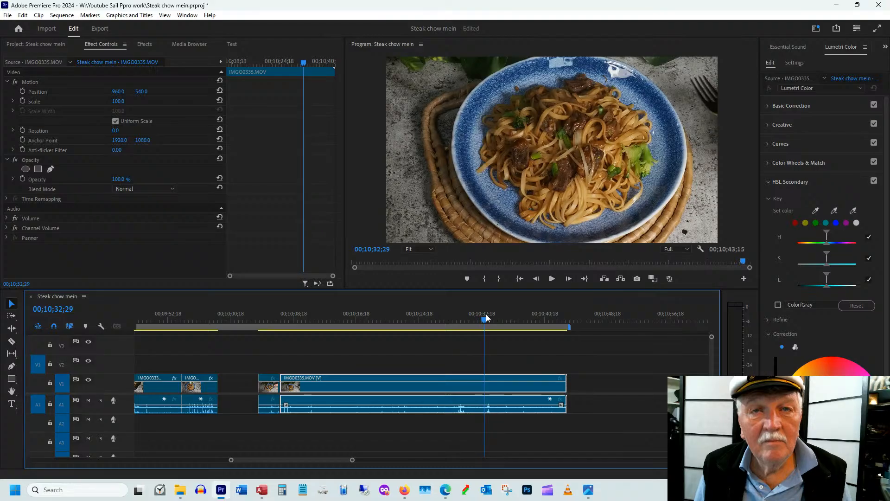
drag(486, 313, 506, 313)
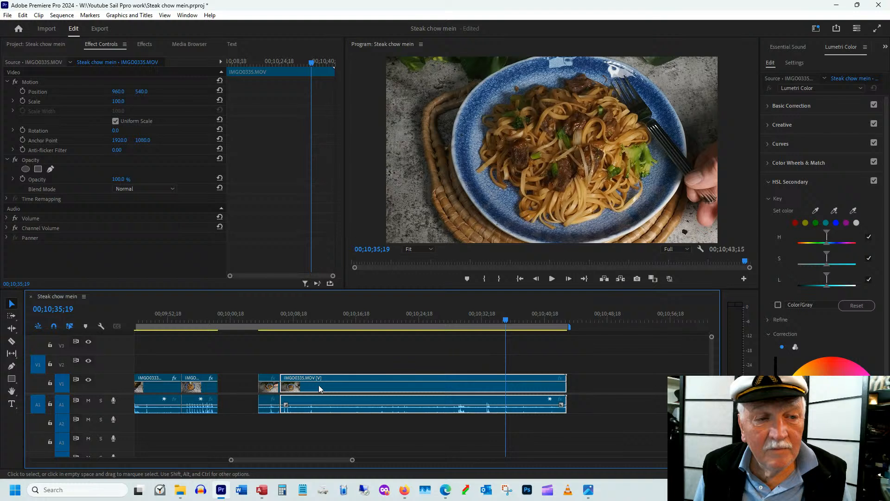
key(ctrl+alt+q)
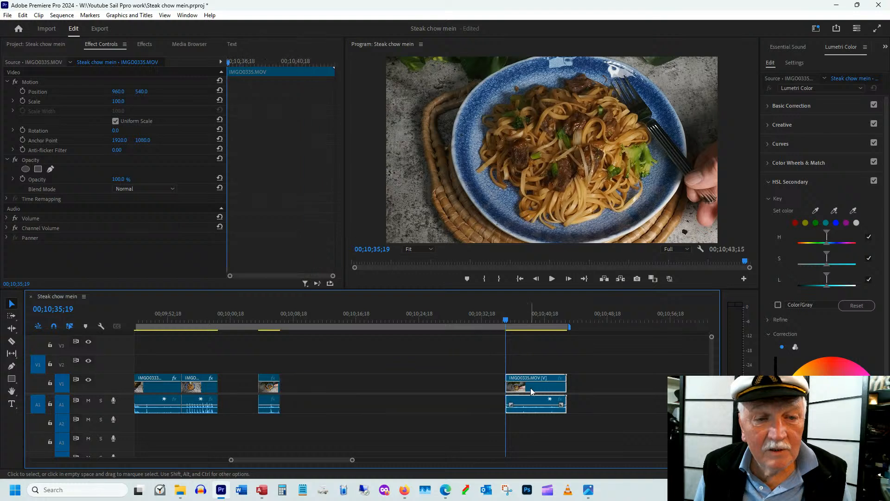
drag(530, 389, 310, 384)
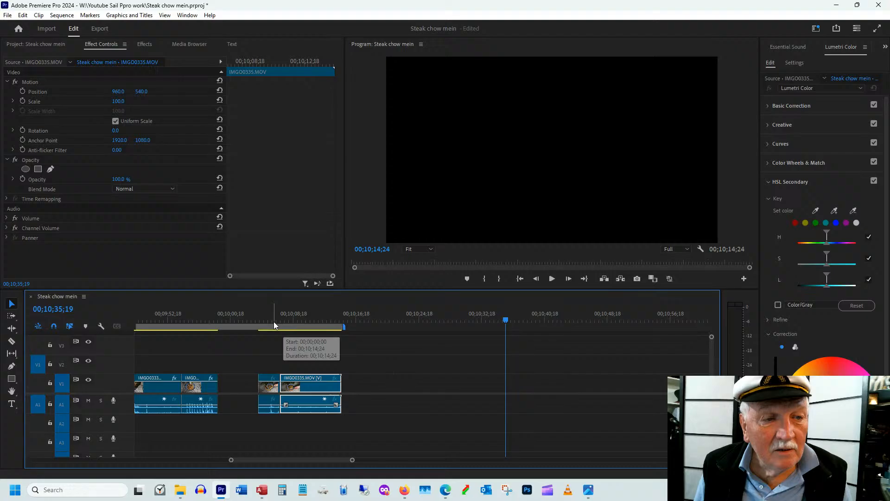
Apply a Cross Dissolve at the cut between the two IMGO0335.MOV pieces and play back the transition
click(279, 316)
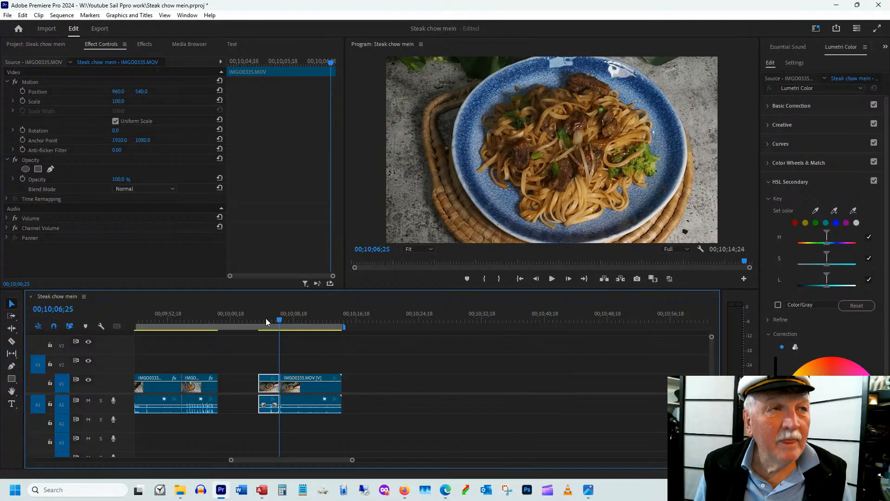
key(shift+7)
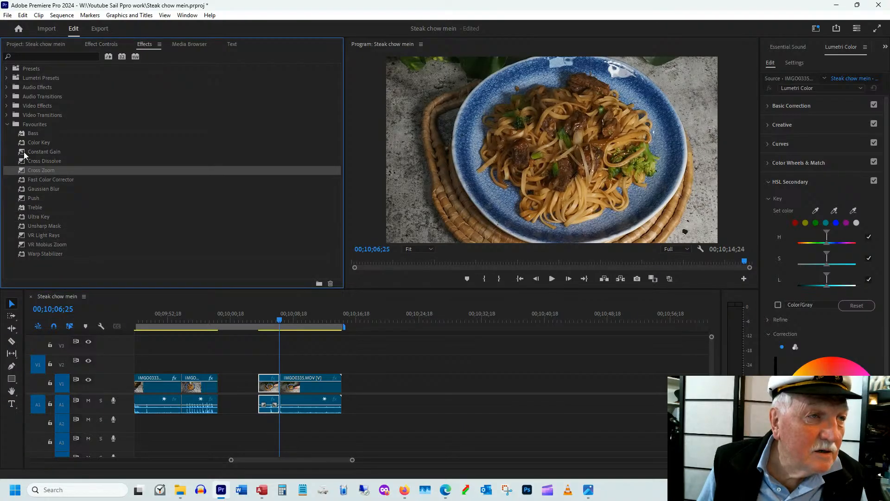
click(28, 161)
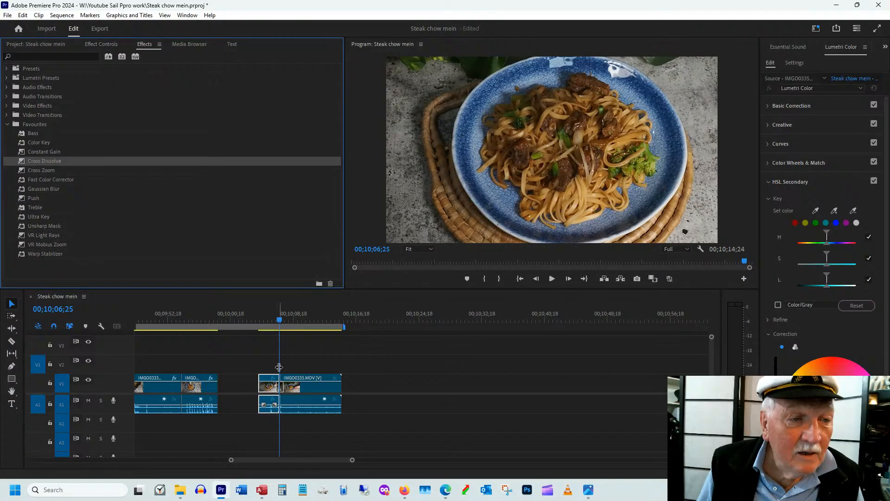
click(270, 317)
key(space)
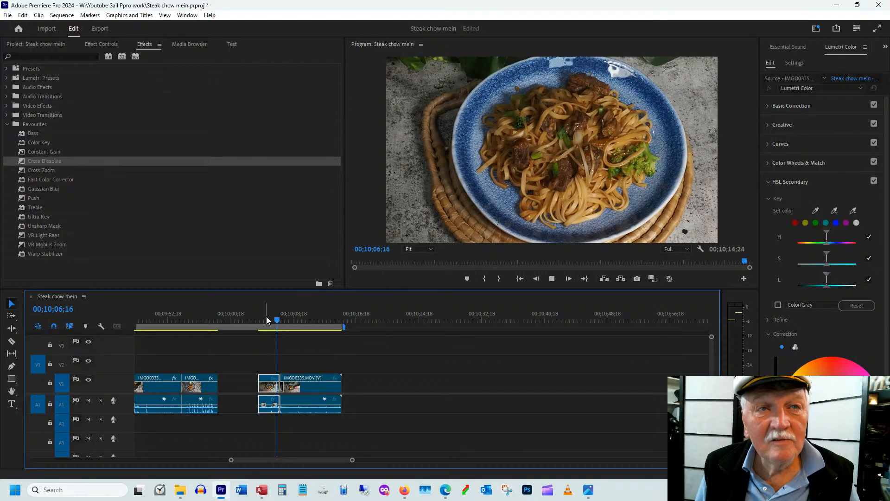
click(269, 320)
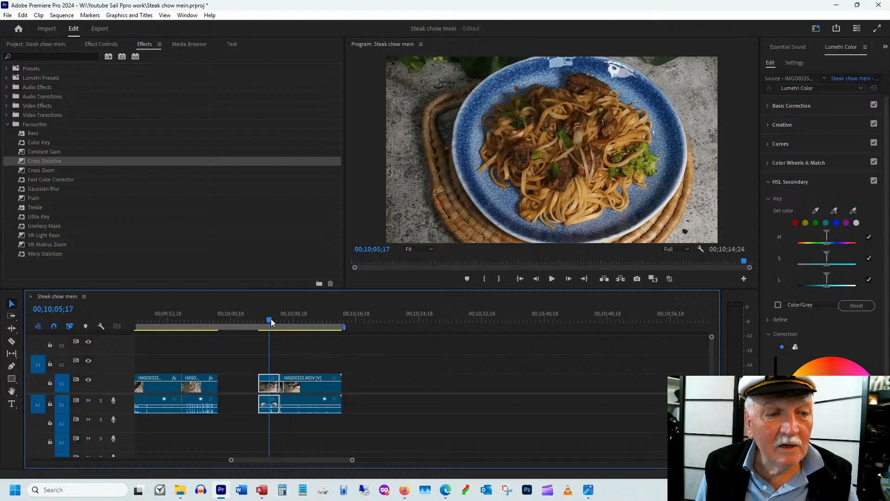
key(space)
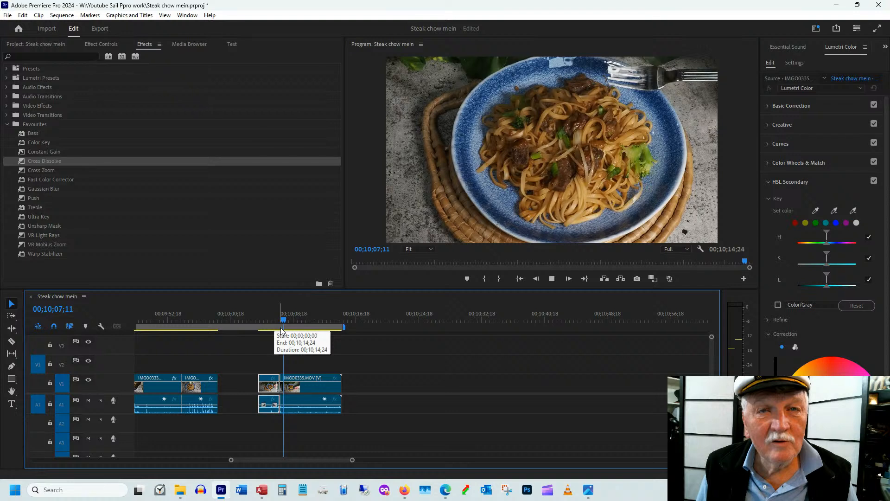
Trim the end of the last IMGO0335.MOV piece, close the gap at 00;09;59;00 and save the project
drag(301, 320, 306, 324)
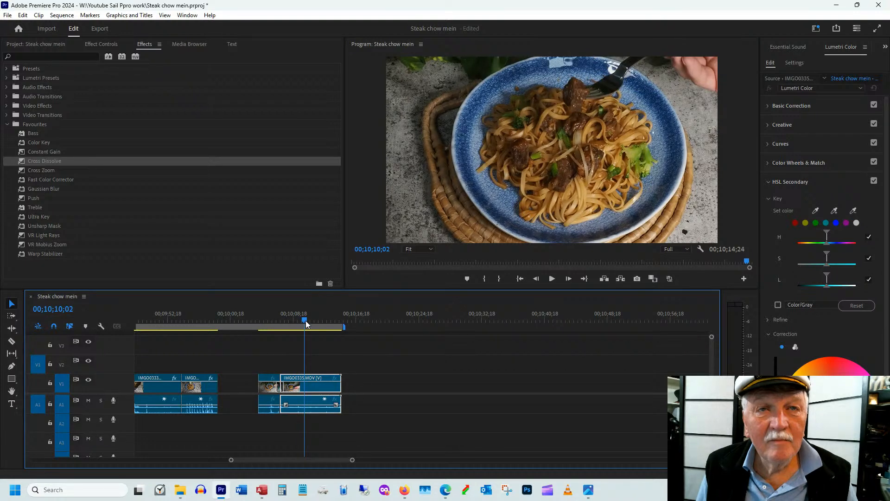
drag(306, 323, 323, 323)
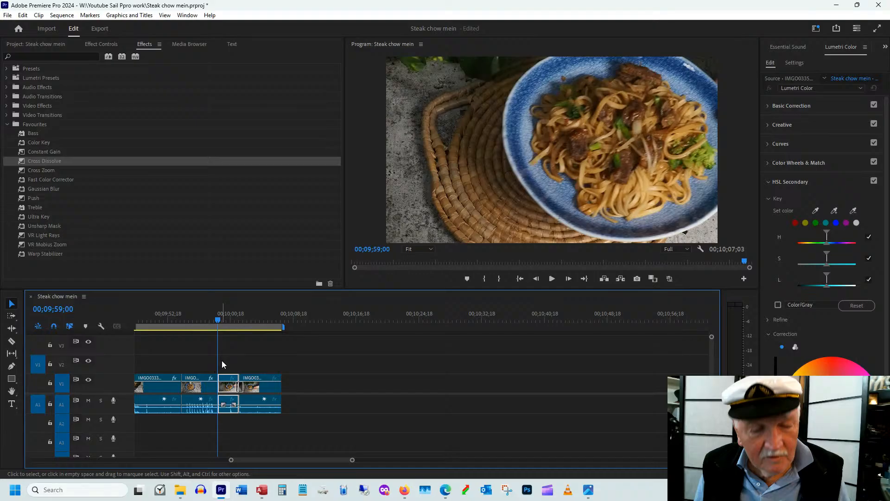
key(ctrl+s)
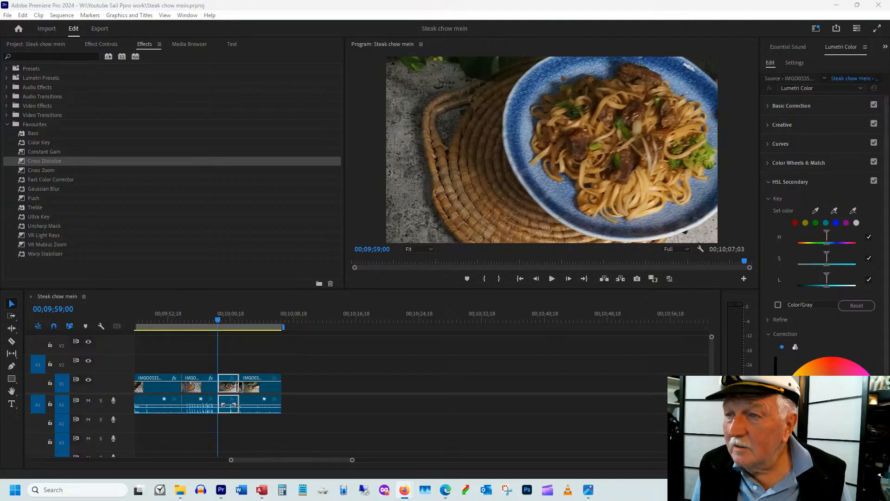
Capture the live stream page with Snipping Tool and save Screenshot 2025-06-08 212051.jpg in the folder "20250608 live PC ppro steak chow mein"
click(322, 57)
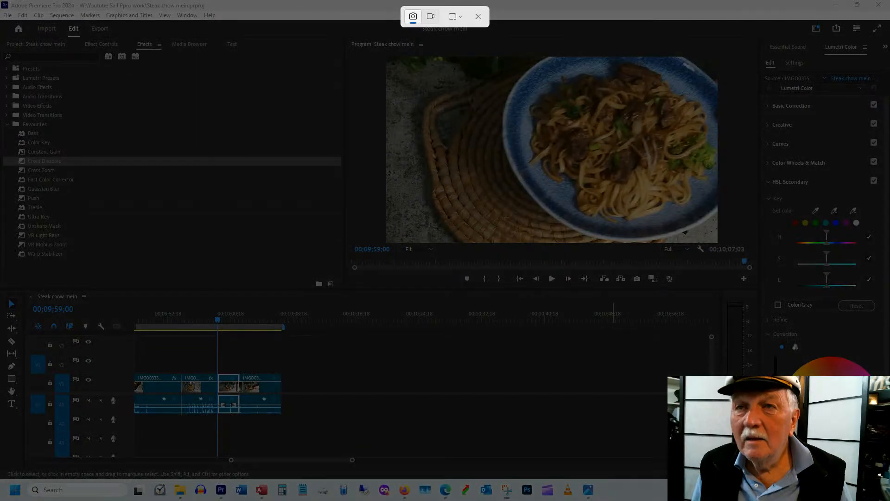
key(Escape)
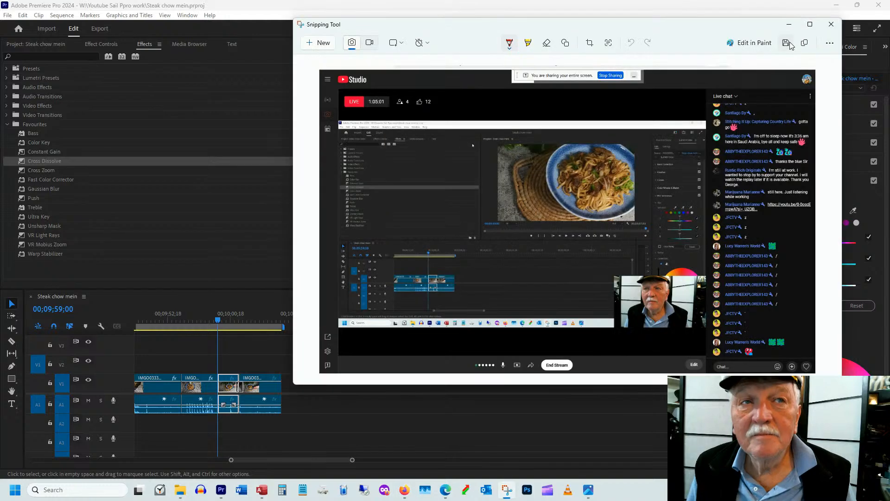
click(789, 42)
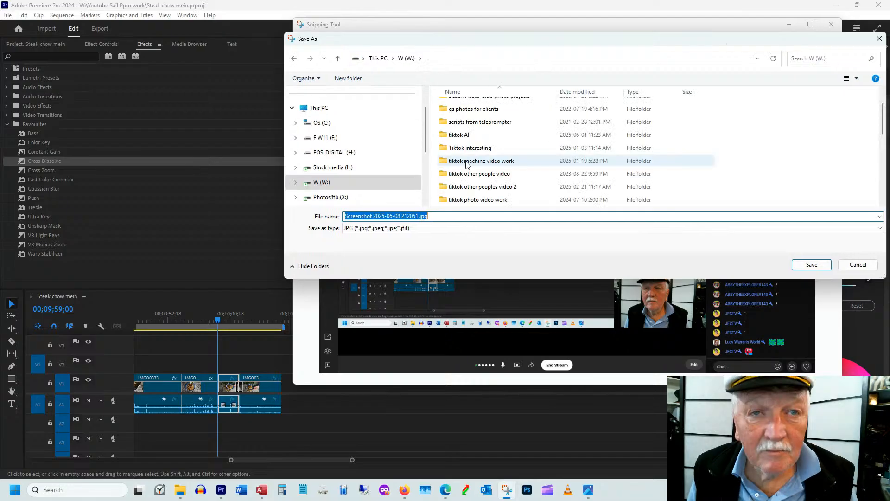
scroll(467, 165, down, 4)
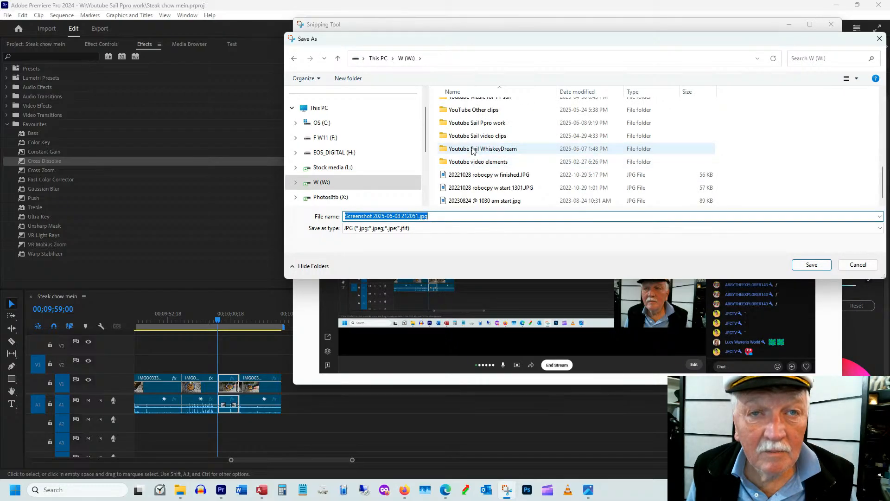
double_click(473, 151)
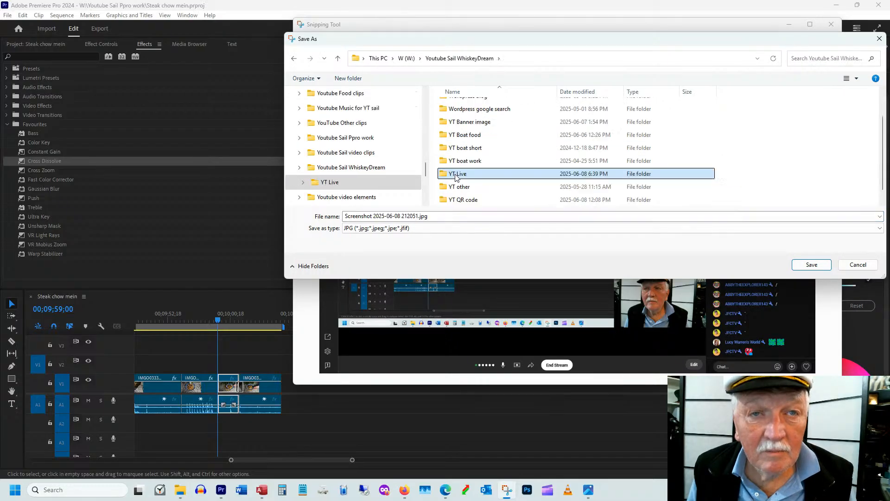
double_click(463, 172)
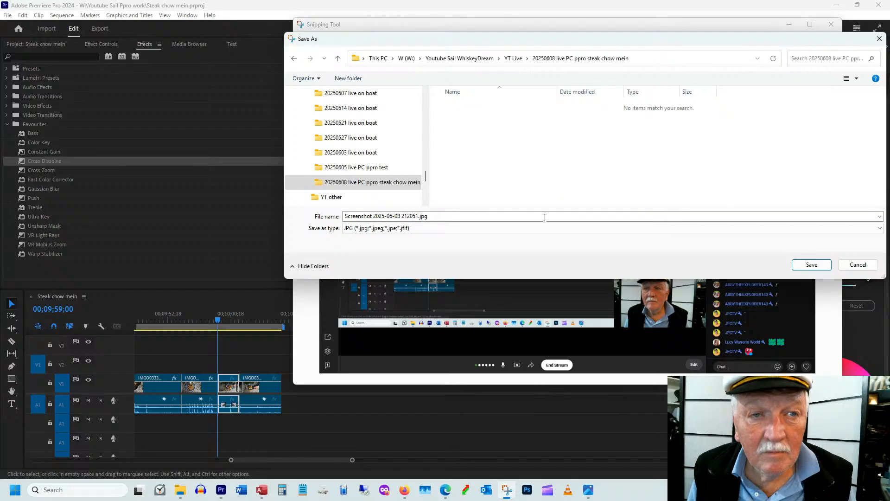
click(811, 265)
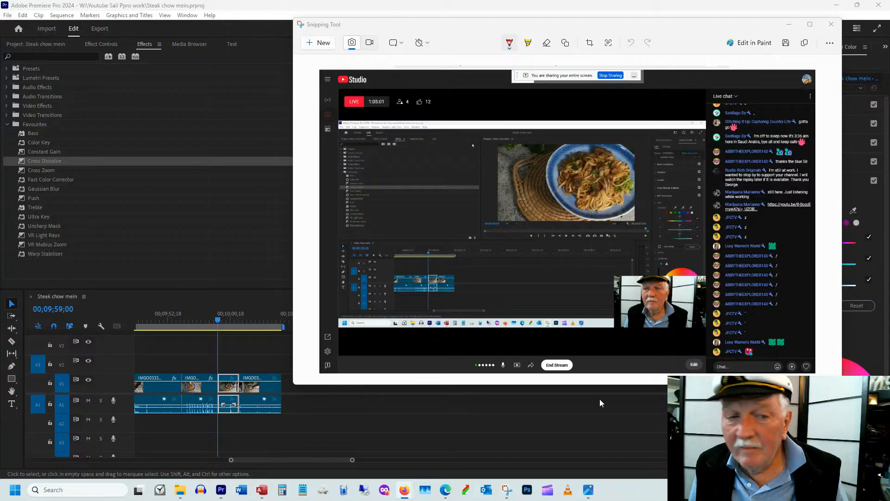
Open Notepad
click(302, 490)
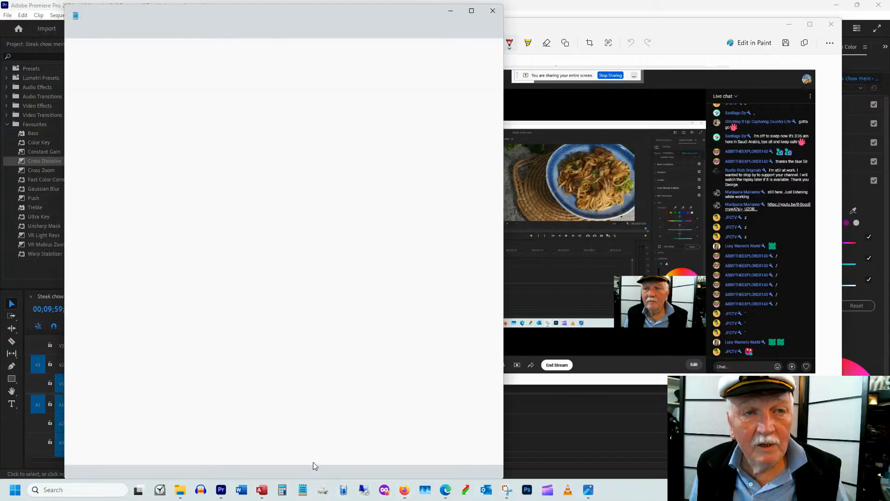